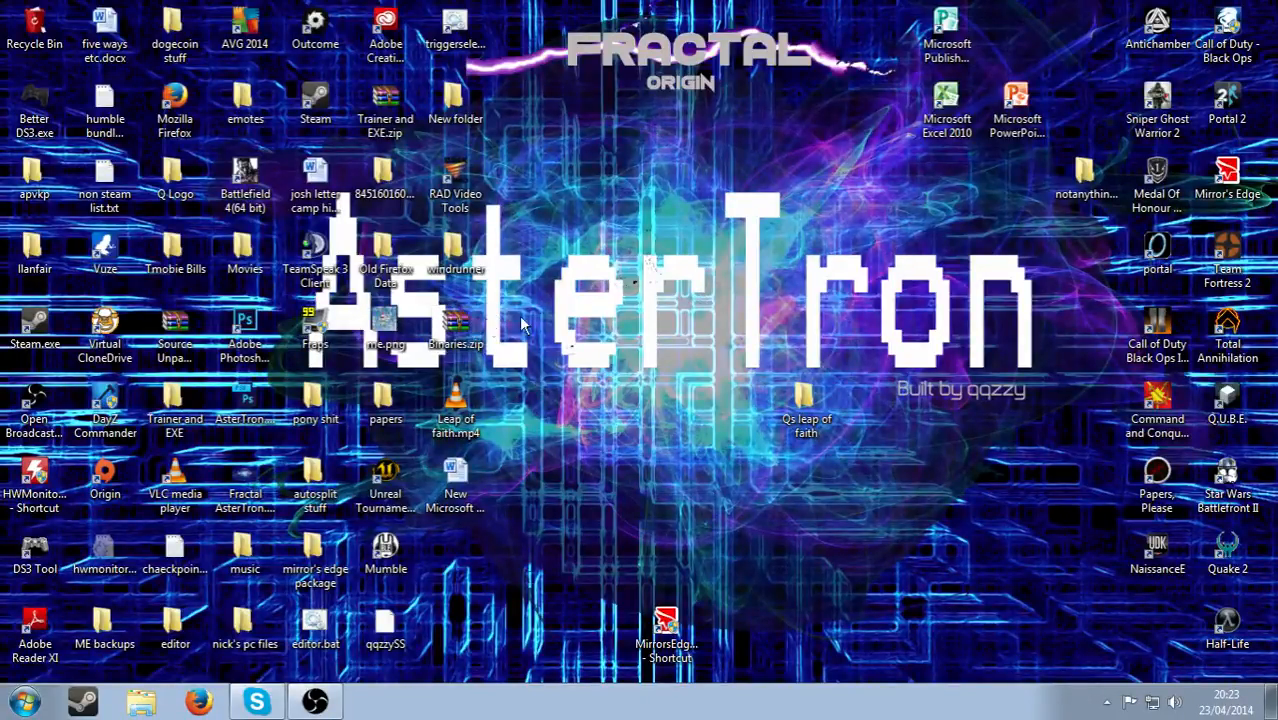
# Open Binaries.zip from the desktop, examine its wxRC and wxRes folders, and close the archive.
pyautogui.moveTo(456, 325); pyautogui.dragTo(736, 251)
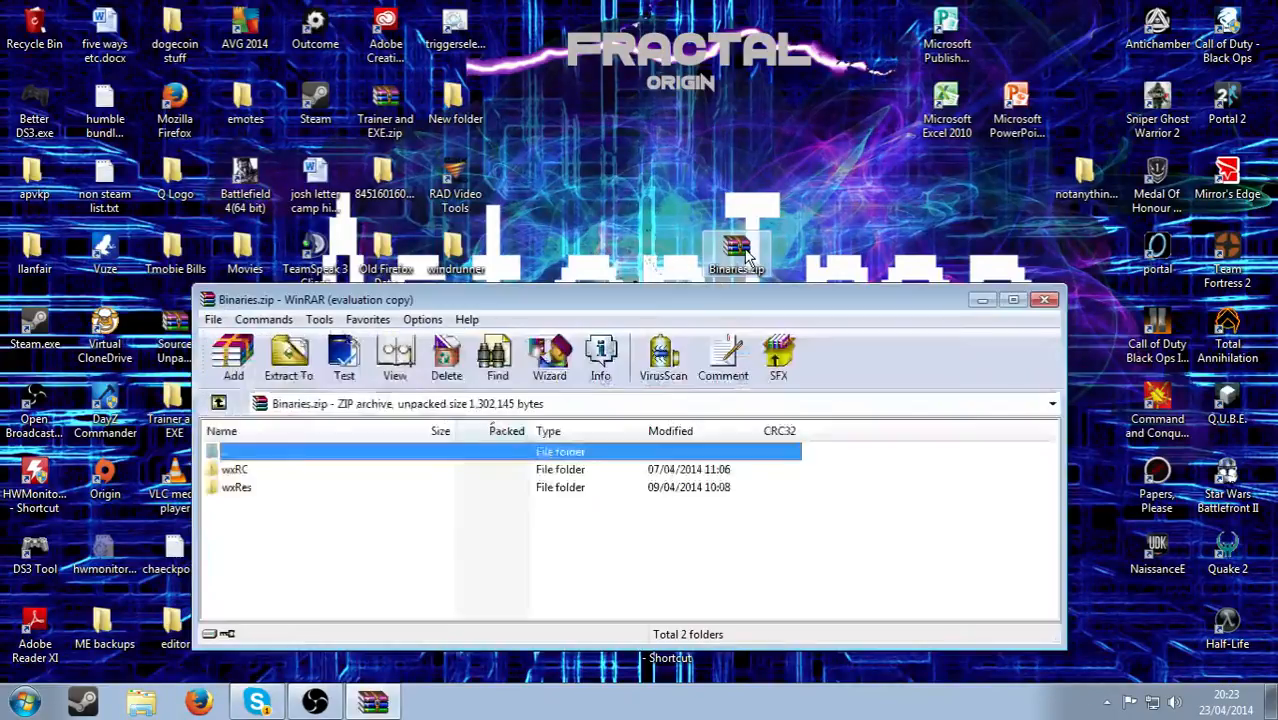
pyautogui.click(250, 469)
pyautogui.click(264, 485)
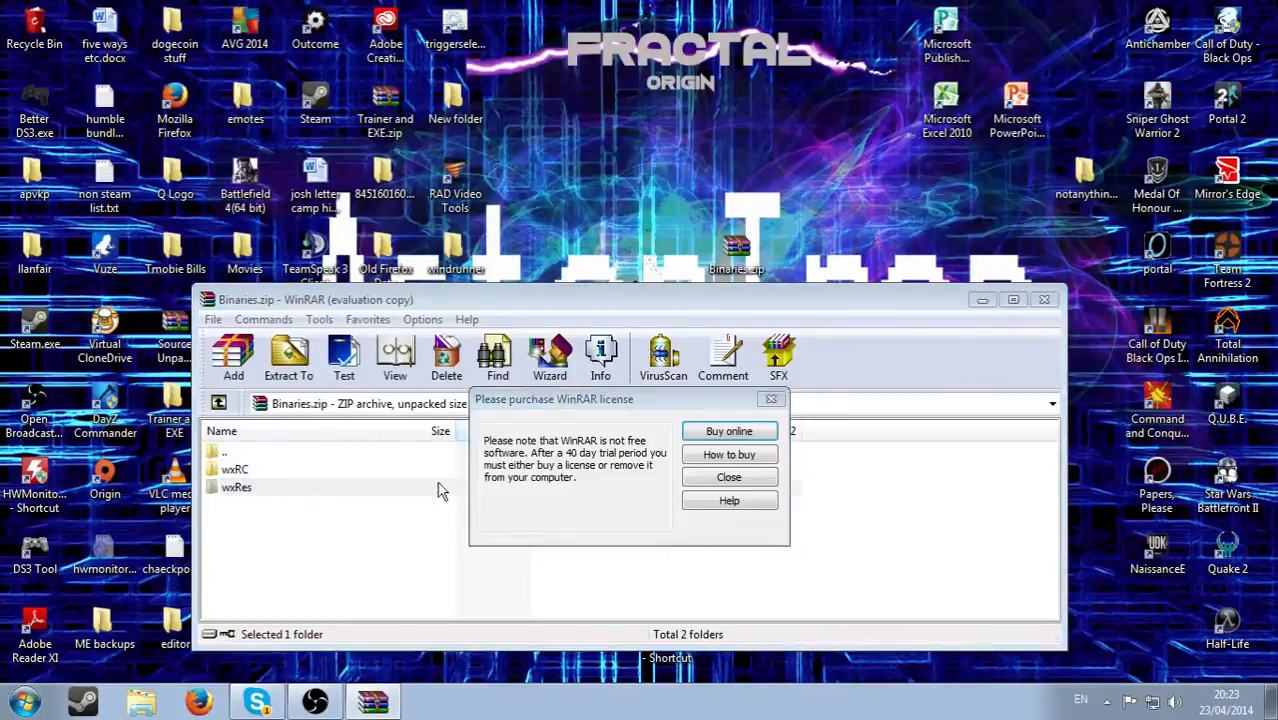
pyautogui.click(745, 477)
pyautogui.click(314, 470)
pyautogui.click(320, 487)
pyautogui.click(326, 470)
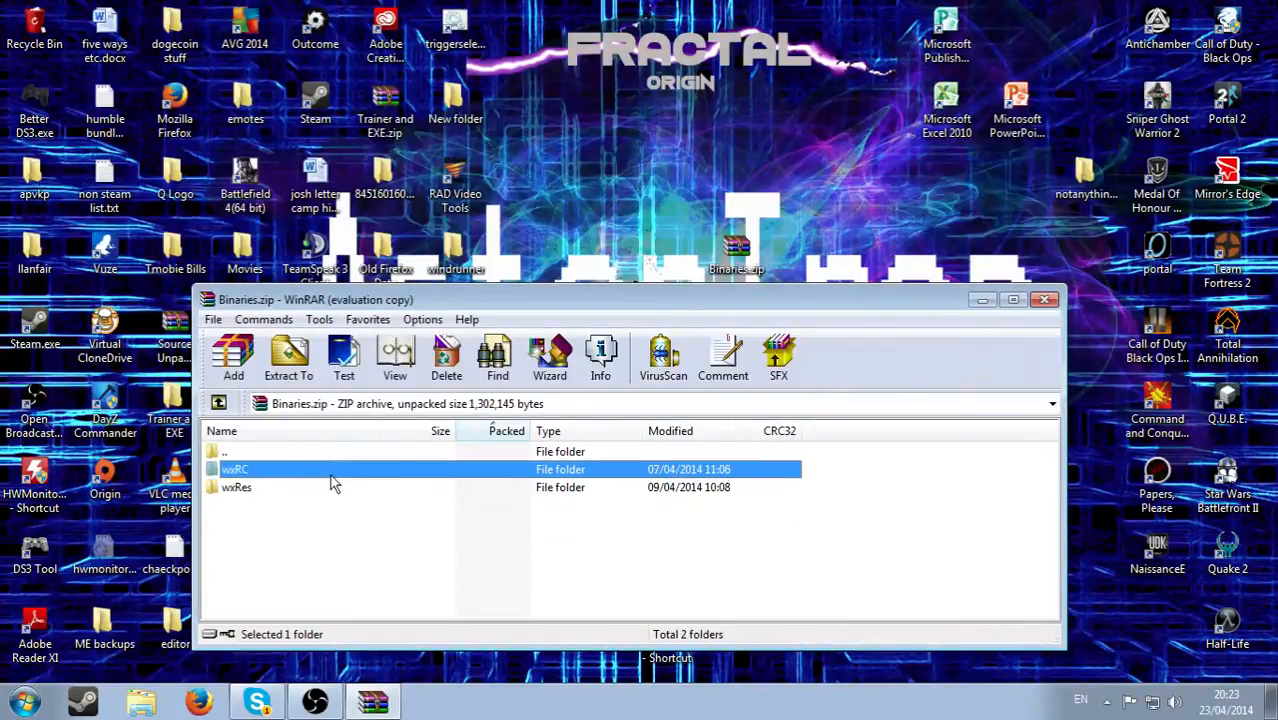
pyautogui.moveTo(546, 302); pyautogui.dragTo(672, 298)
pyautogui.moveTo(760, 298); pyautogui.dragTo(747, 240)
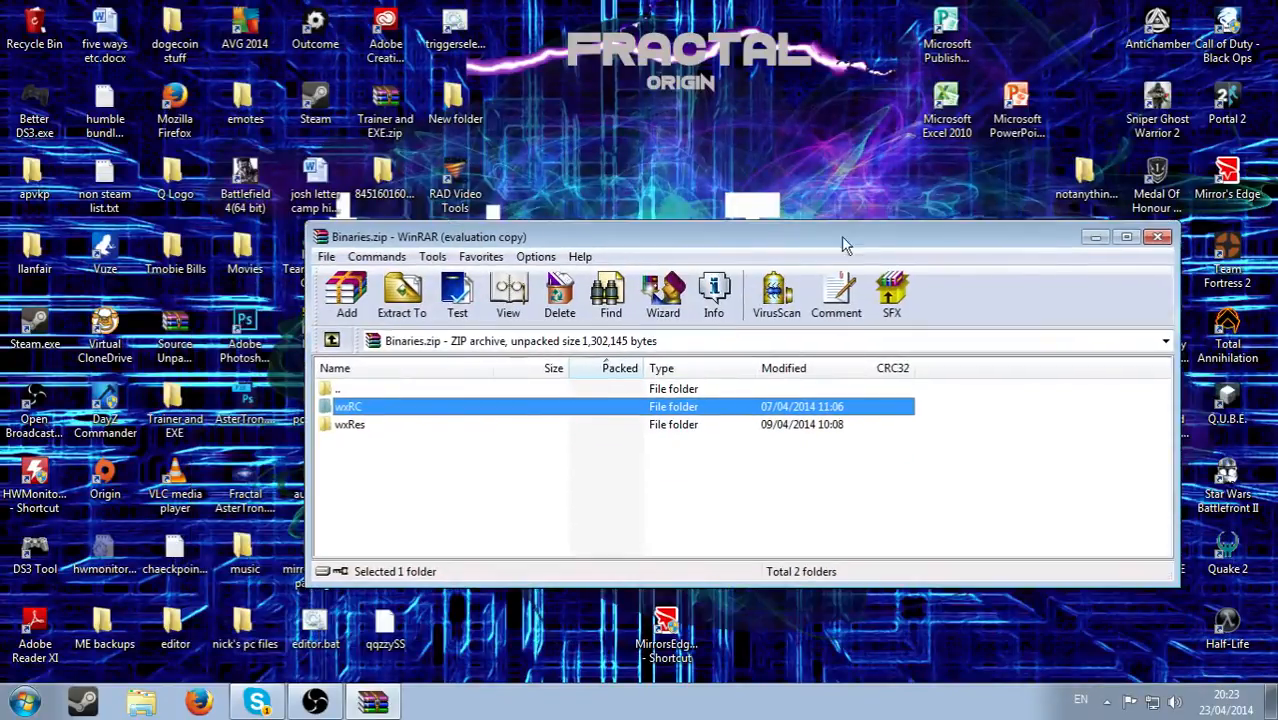
pyautogui.click(1161, 243)
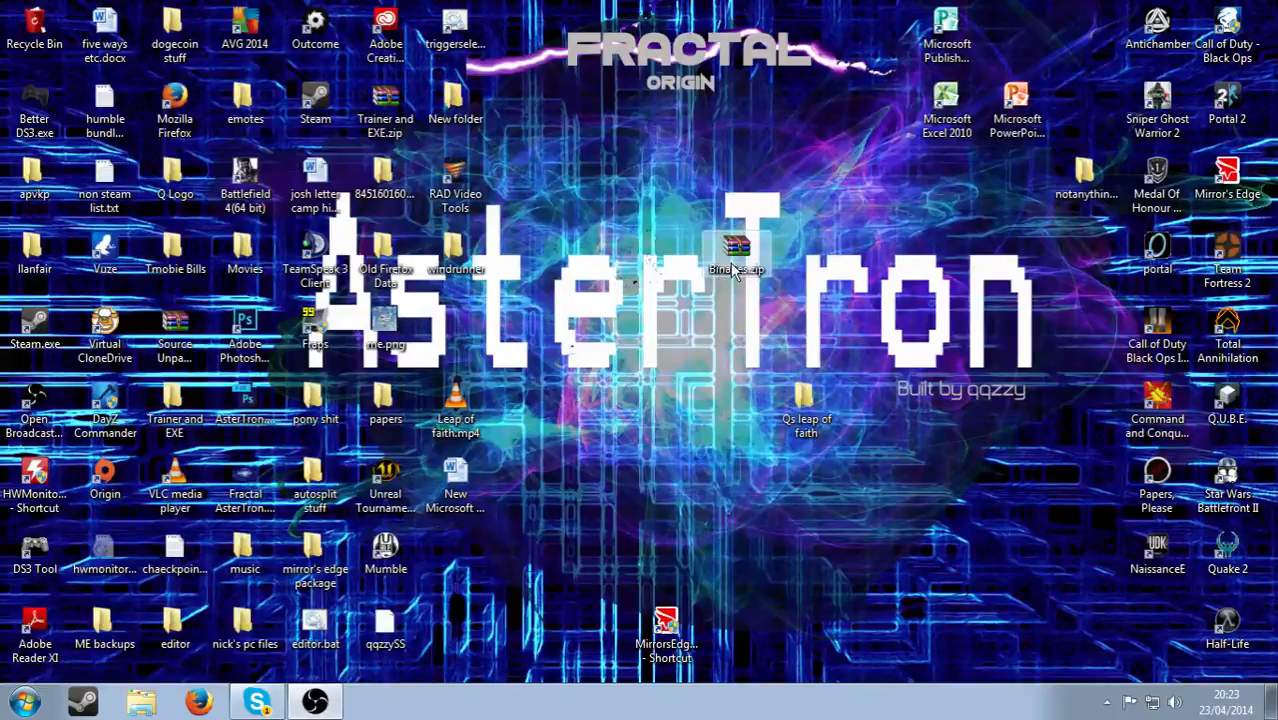
# Browse to the game's folder C:\Program Files (x86)\Steam\SteamApps\common\mirrors edge\Binaries.
pyautogui.click(22, 704)
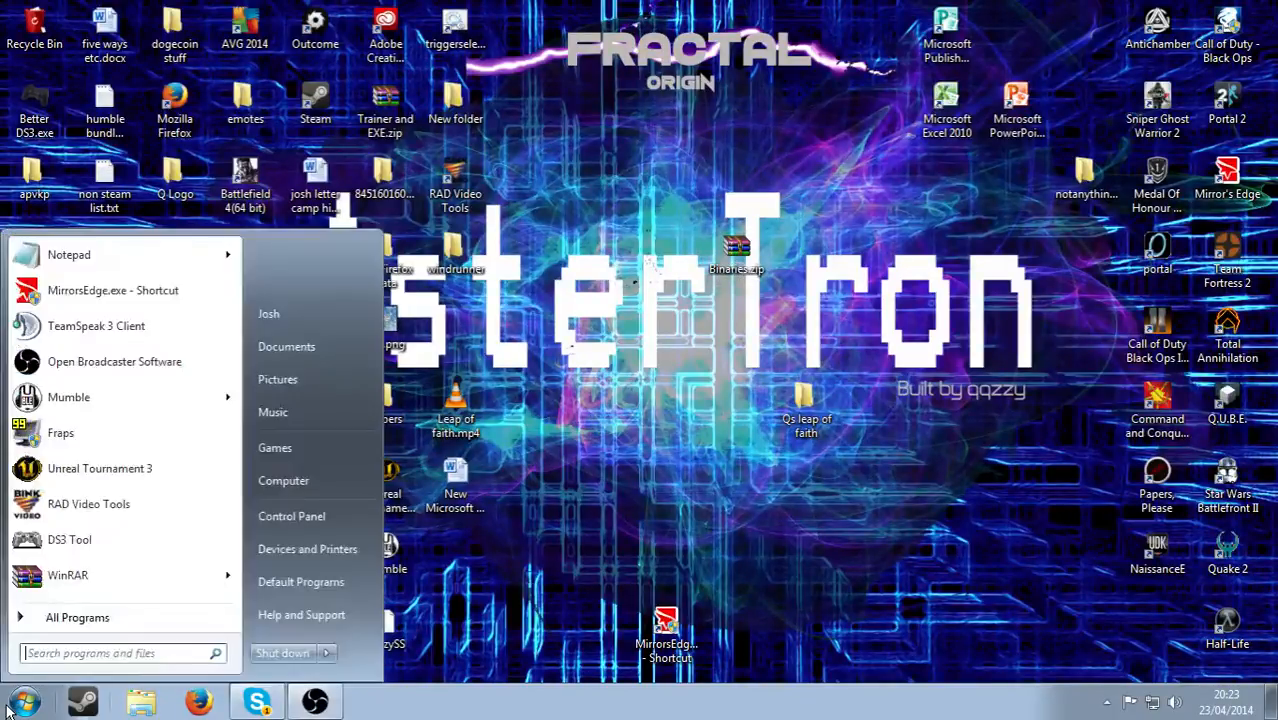
pyautogui.click(309, 482)
pyautogui.doubleClick(300, 268)
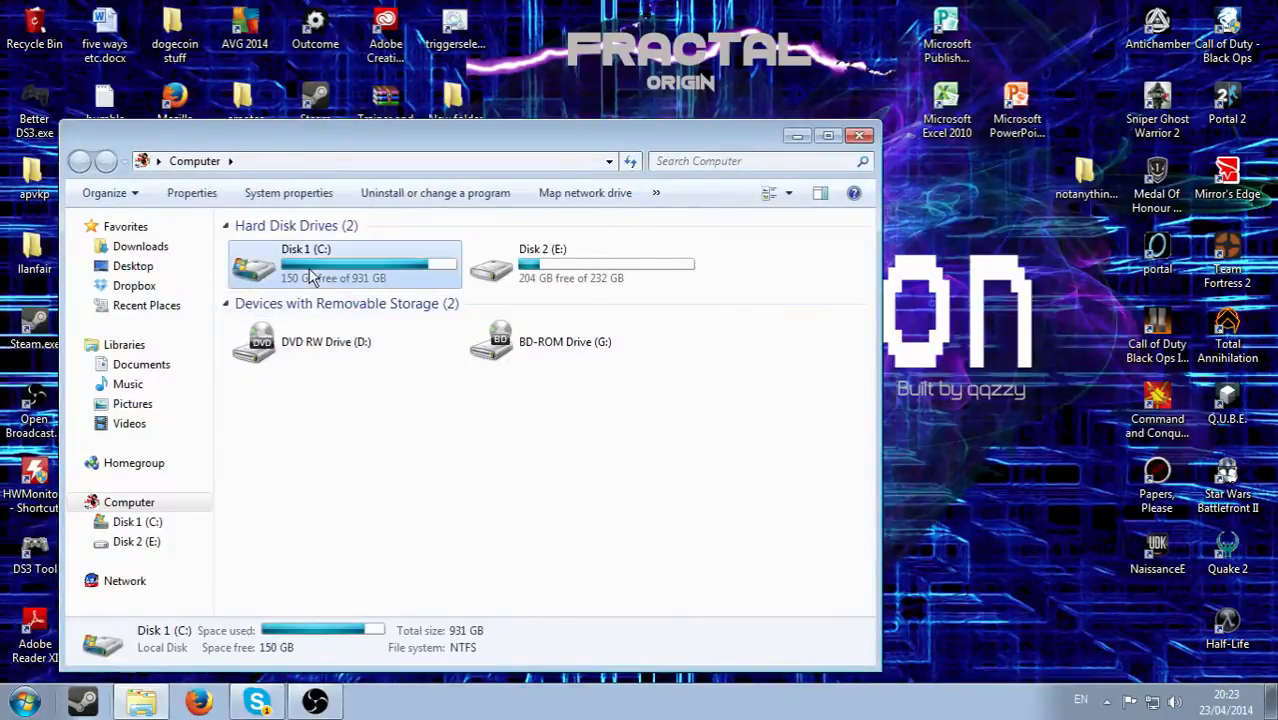
pyautogui.doubleClick(376, 465)
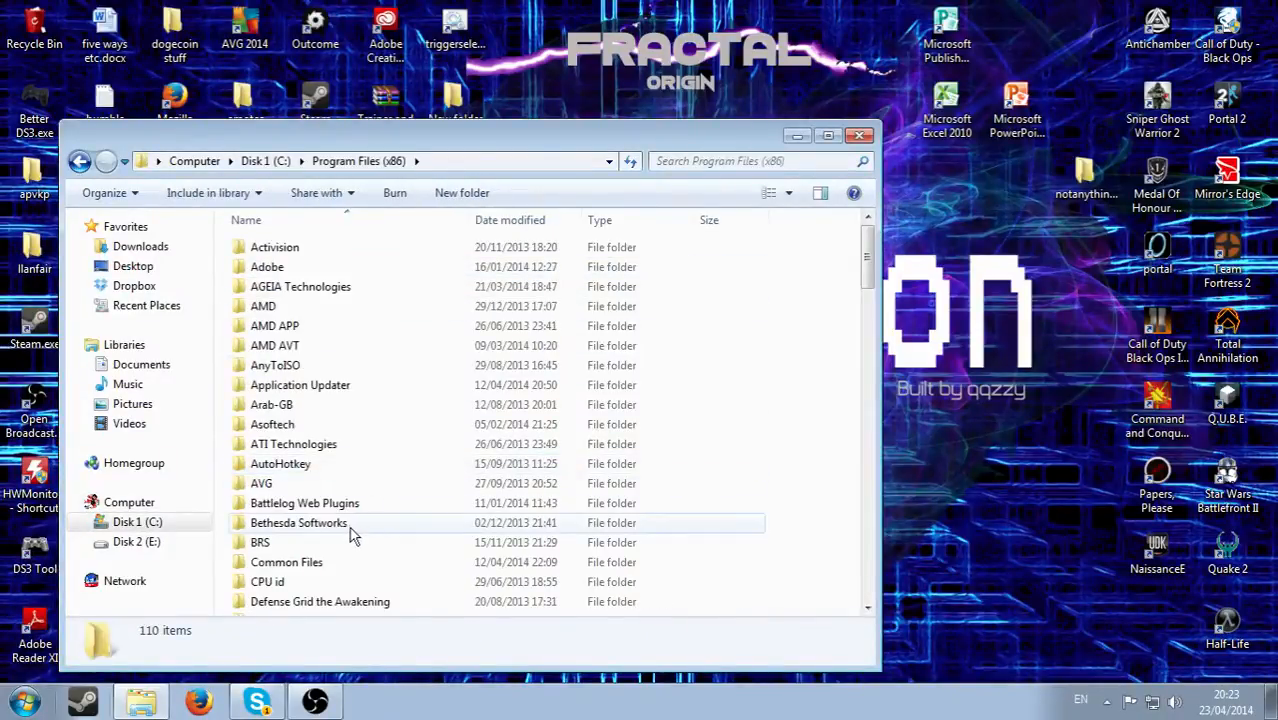
pyautogui.press('s')
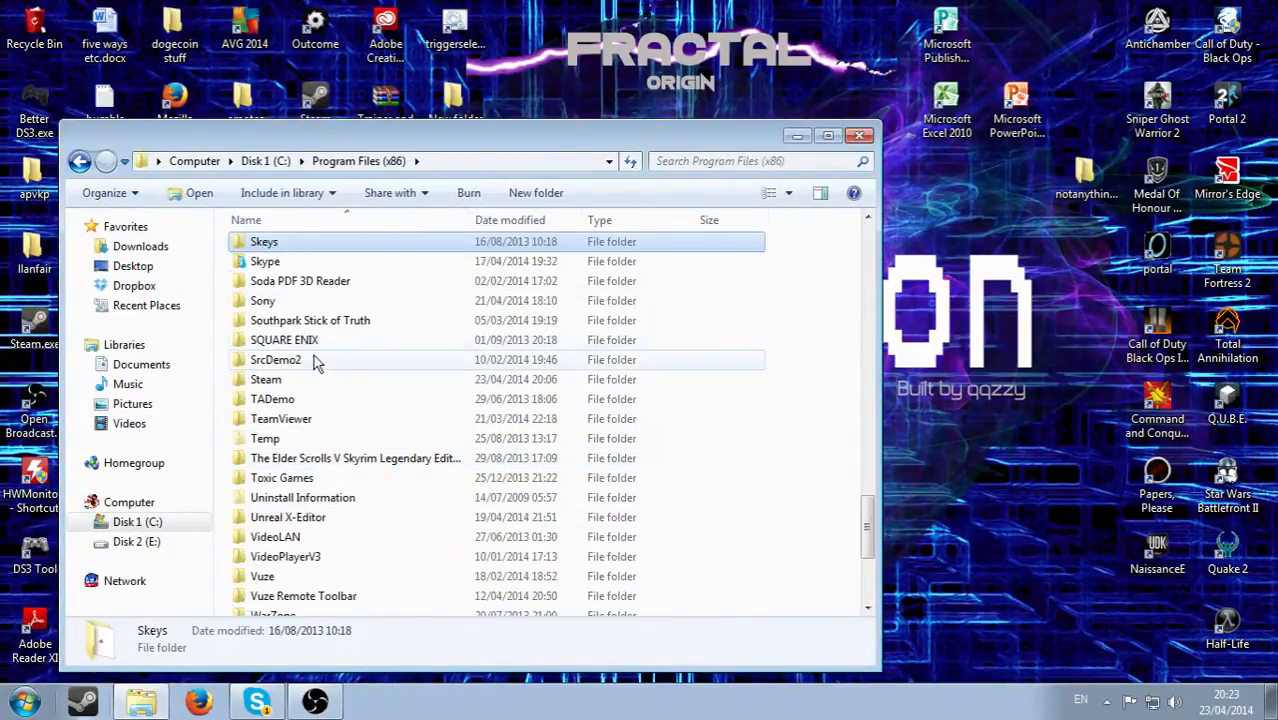
pyautogui.doubleClick(316, 384)
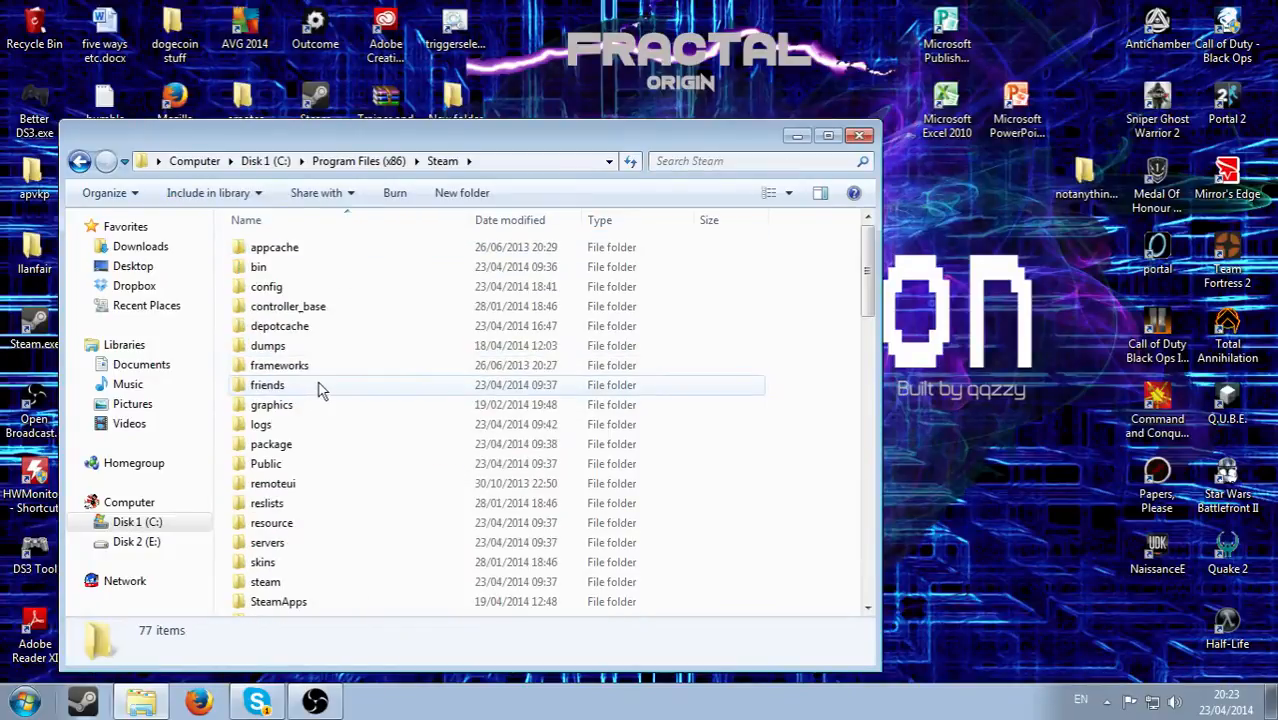
pyautogui.doubleClick(357, 600)
pyautogui.doubleClick(379, 247)
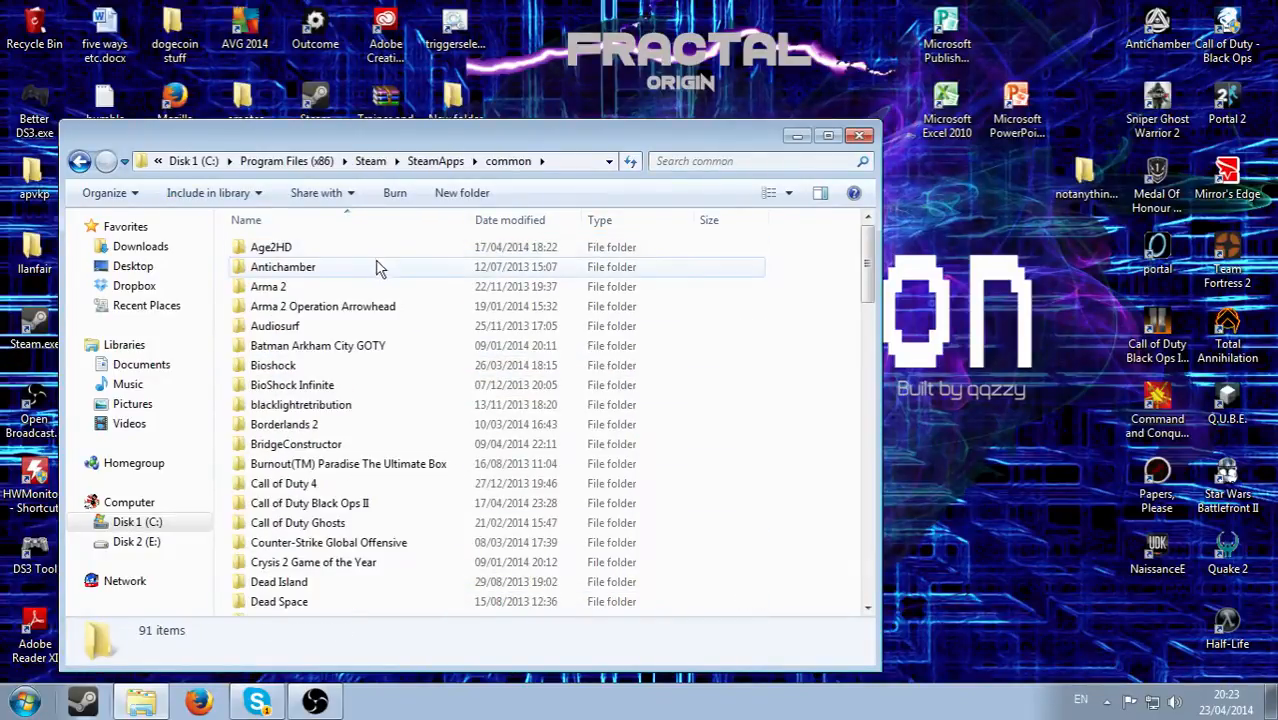
pyautogui.press('m')
pyautogui.doubleClick(339, 300)
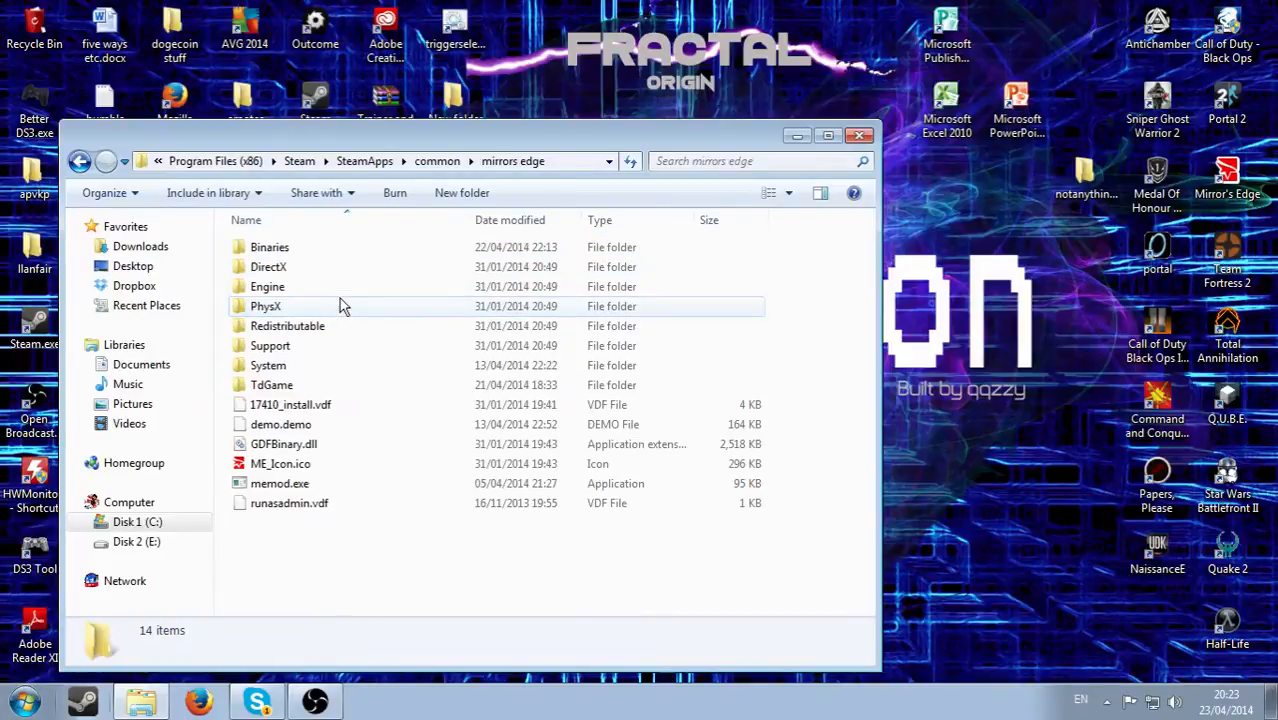
pyautogui.doubleClick(327, 253)
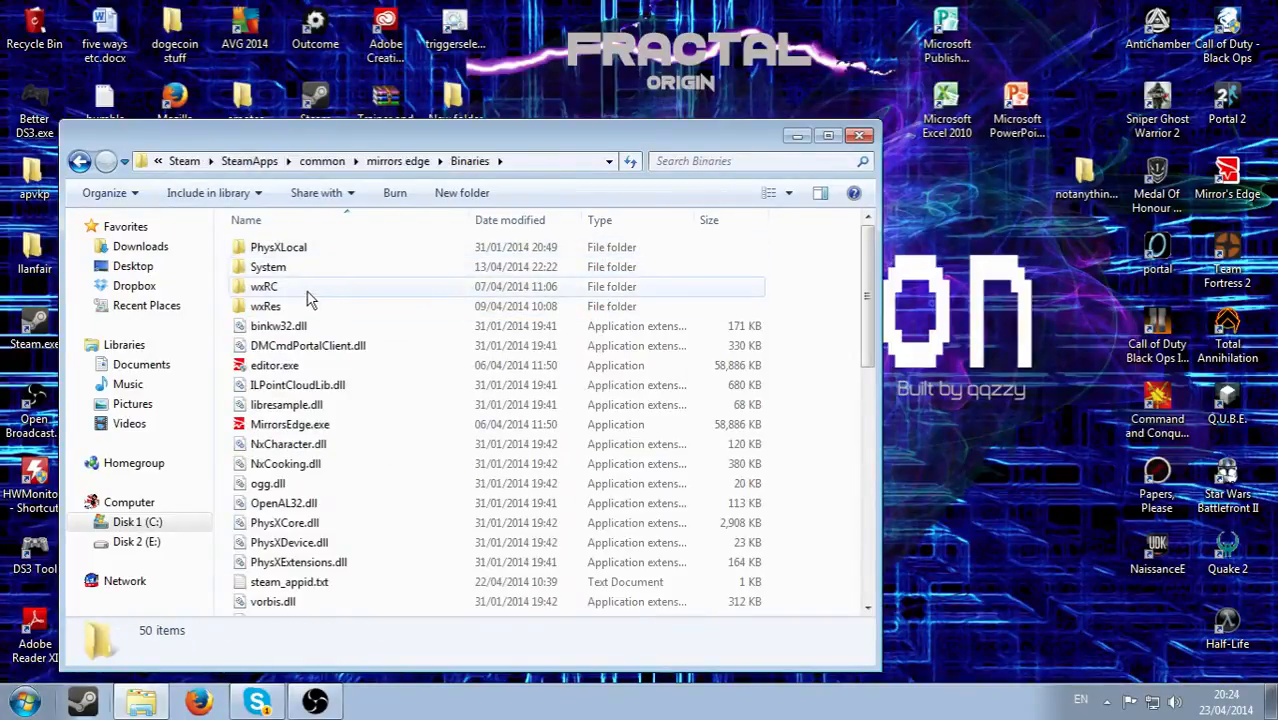
# Check the Binaries folder for the wxRC and wxRes folders.
pyautogui.click(310, 289)
pyautogui.click(314, 305)
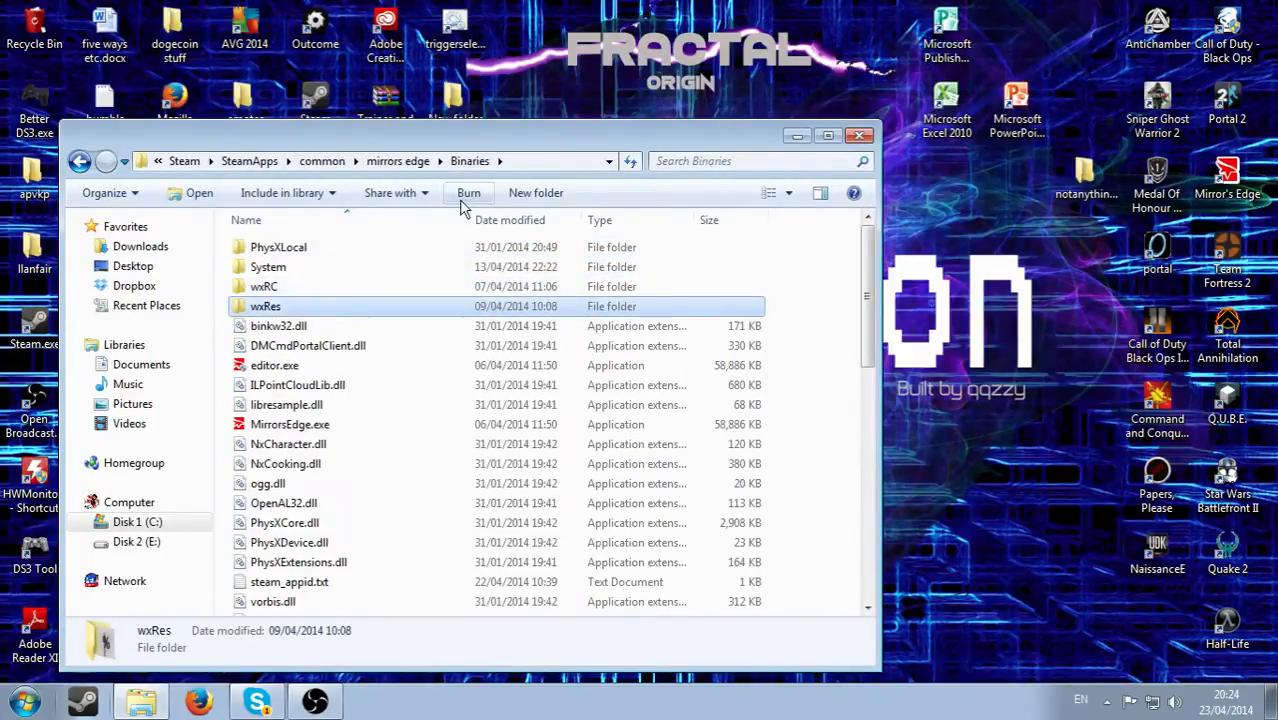
pyautogui.click(815, 305)
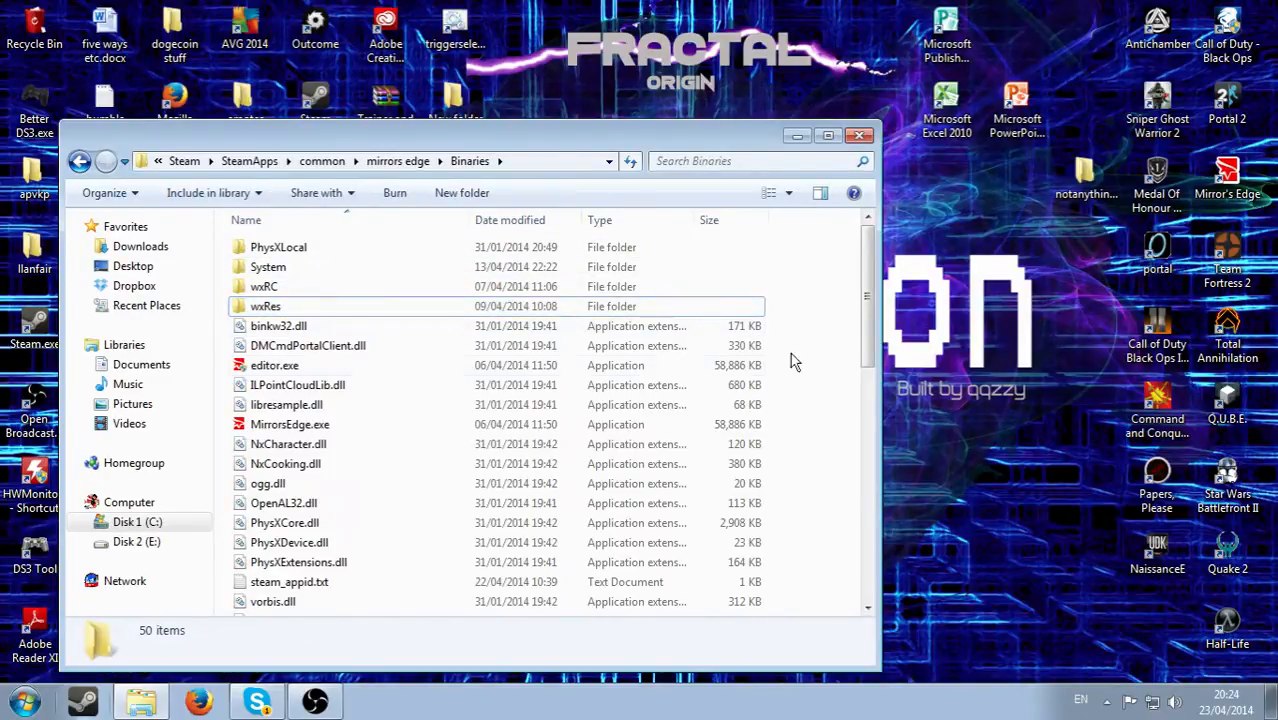
# Copy MirrorsEdge.exe from the Binaries folder and paste it as a shortcut on the desktop.
pyautogui.click(436, 427)
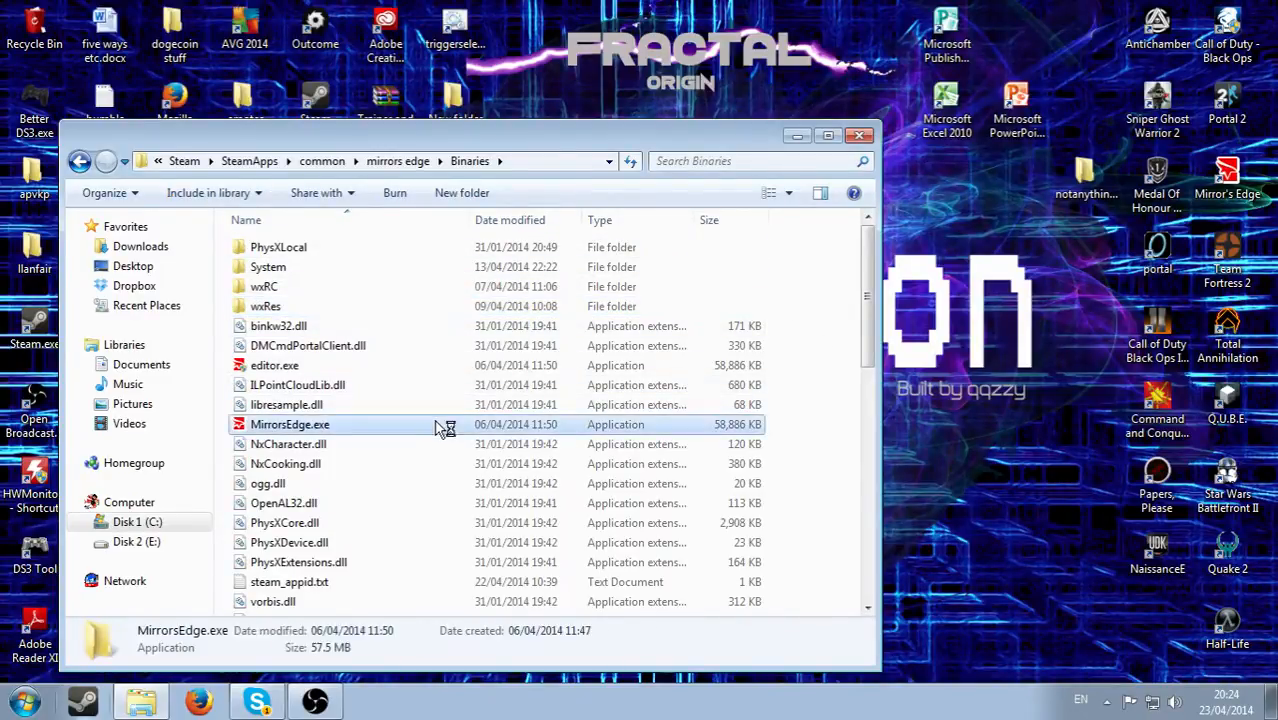
pyautogui.rightClick(420, 430)
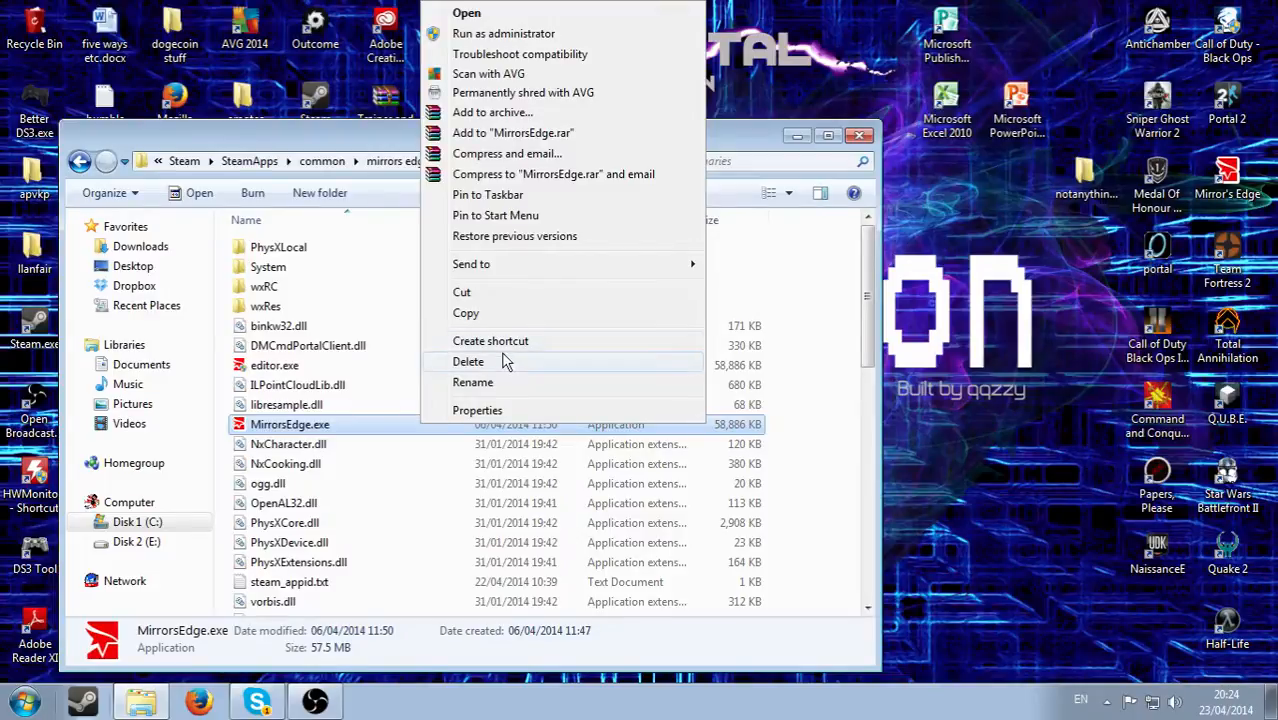
pyautogui.click(480, 317)
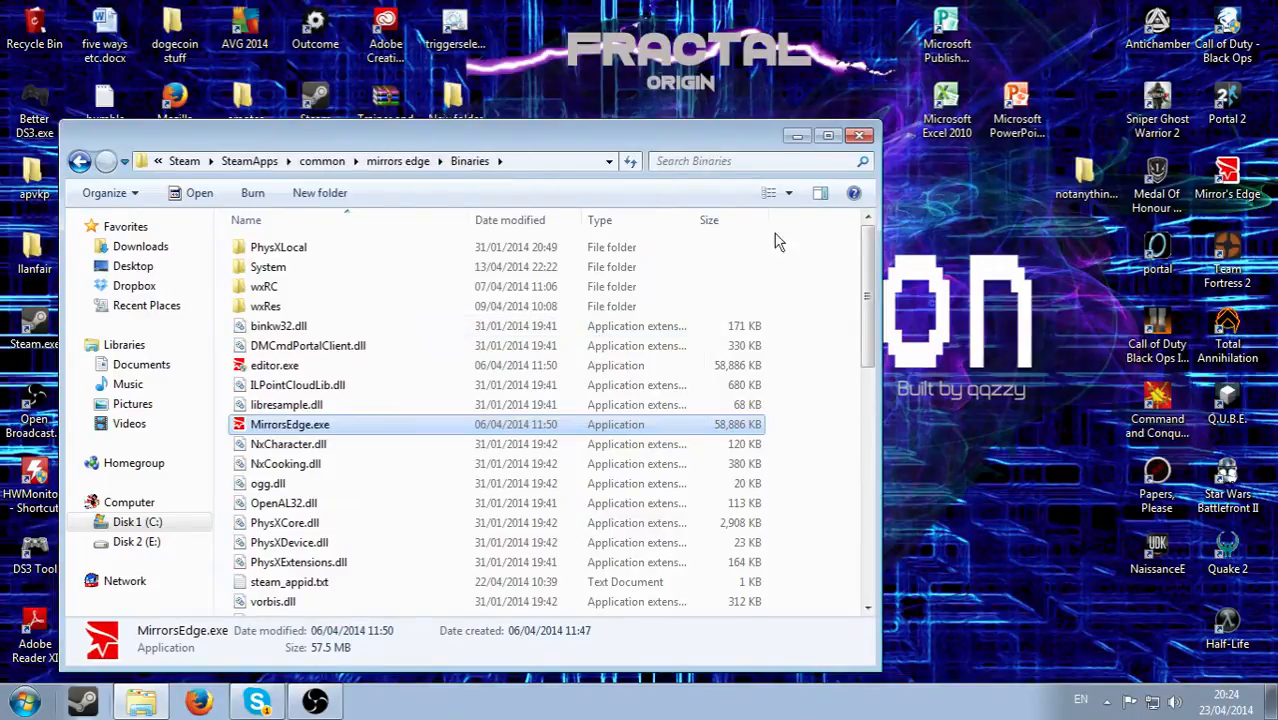
pyautogui.click(795, 137)
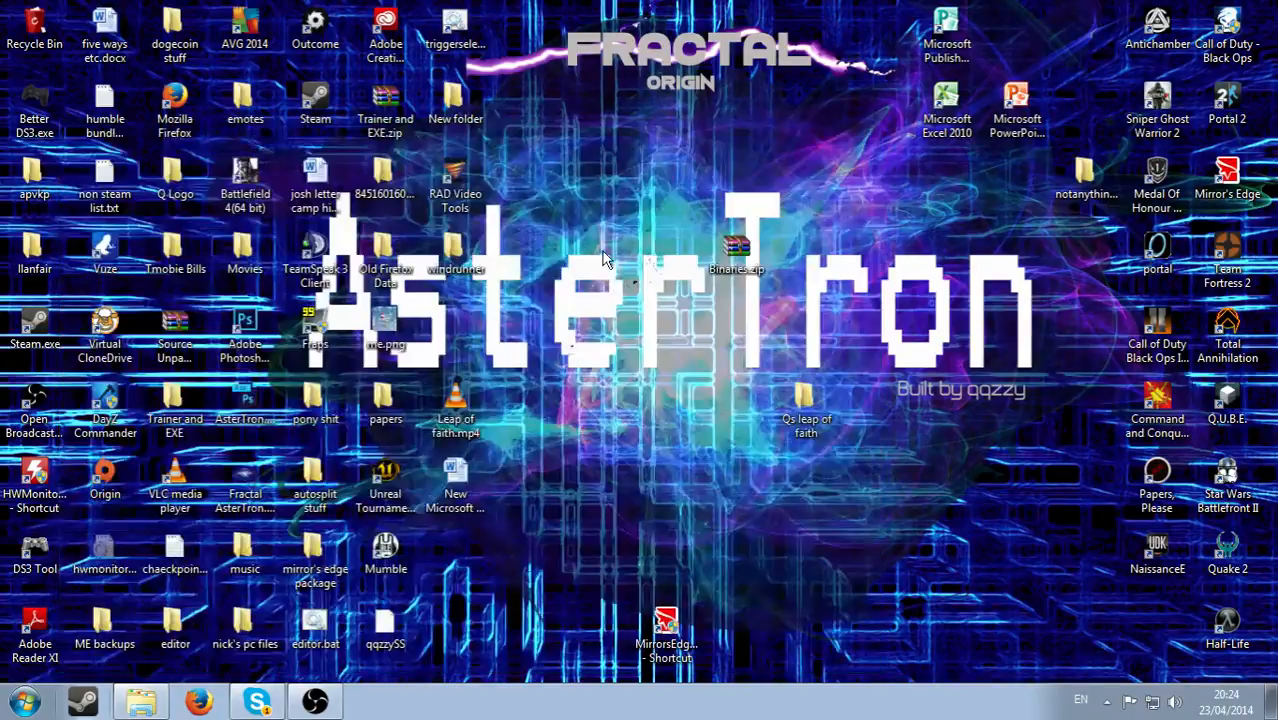
pyautogui.rightClick(587, 366)
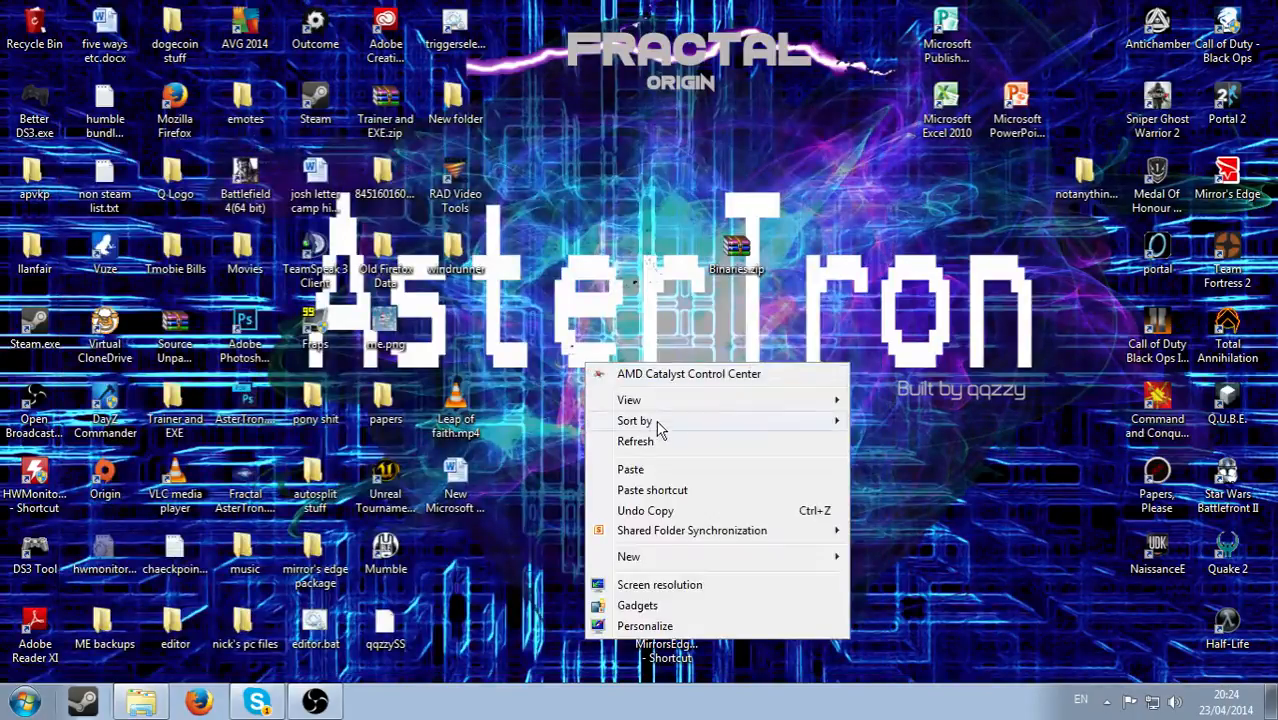
pyautogui.click(672, 490)
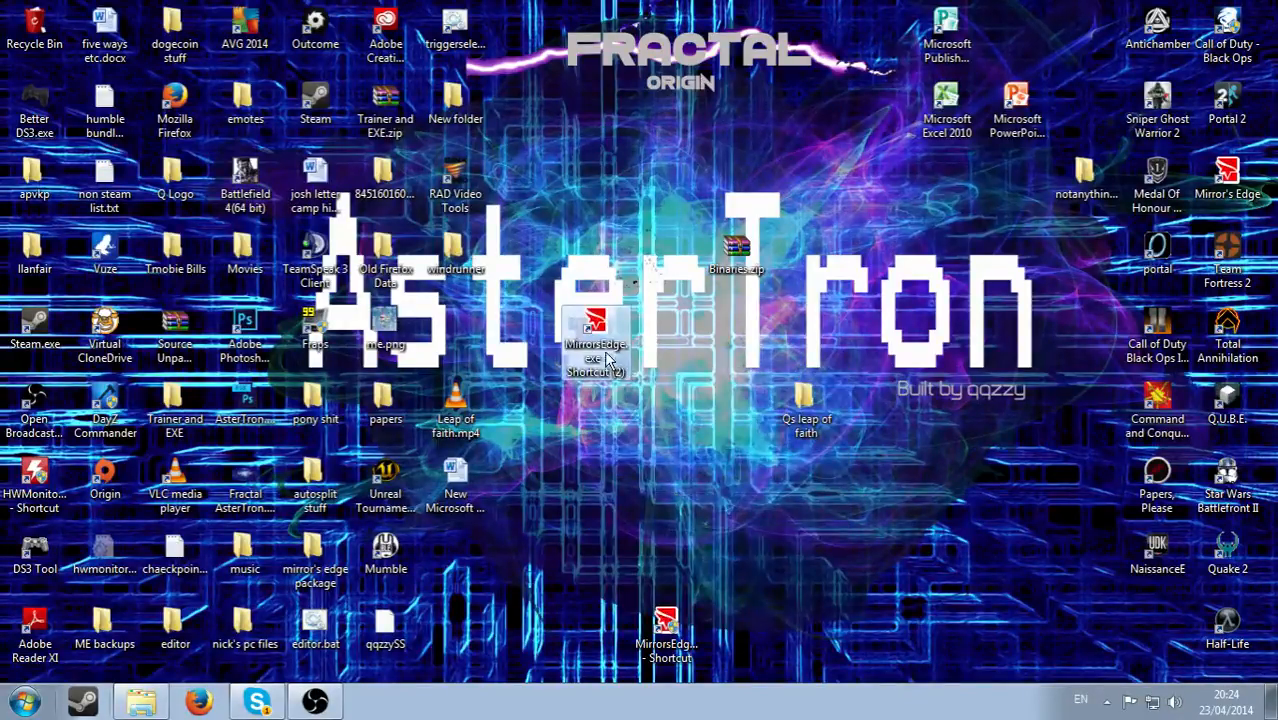
# Append a space and the argument editor after the closing quote in the new MirrorsEdge.exe shortcut's target, and save the properties.
pyautogui.rightClick(603, 340)
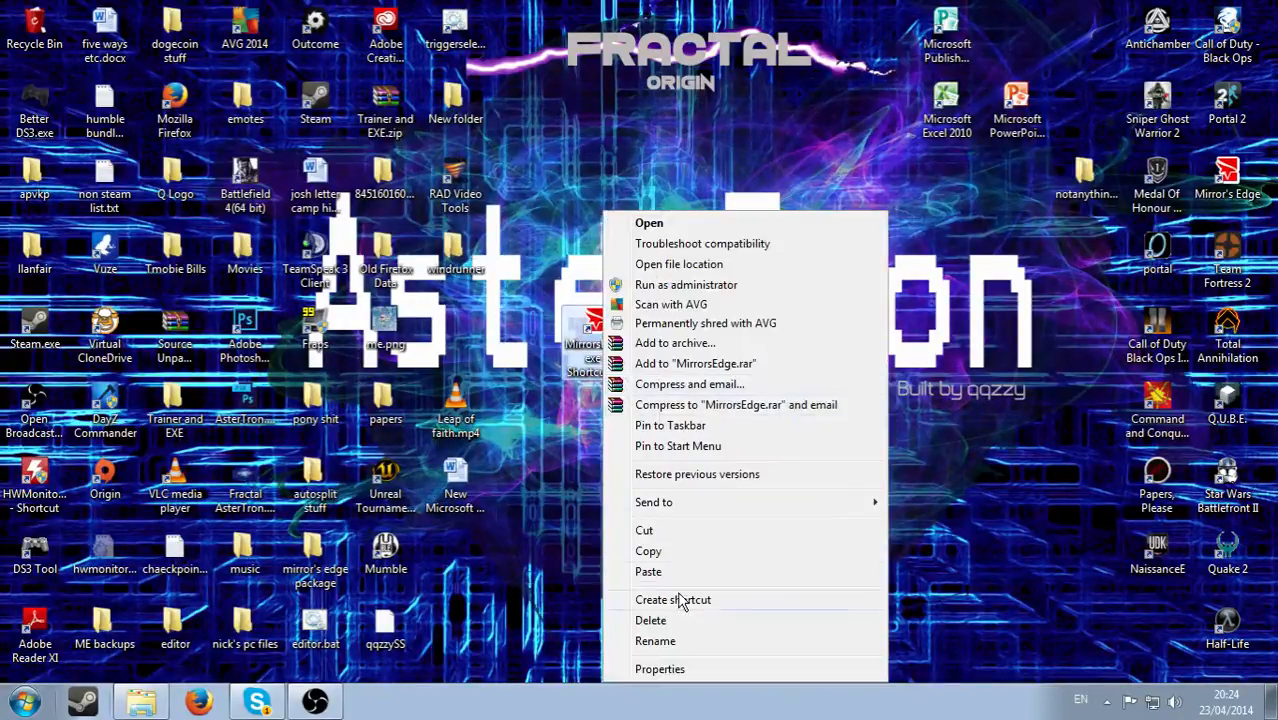
pyautogui.click(705, 667)
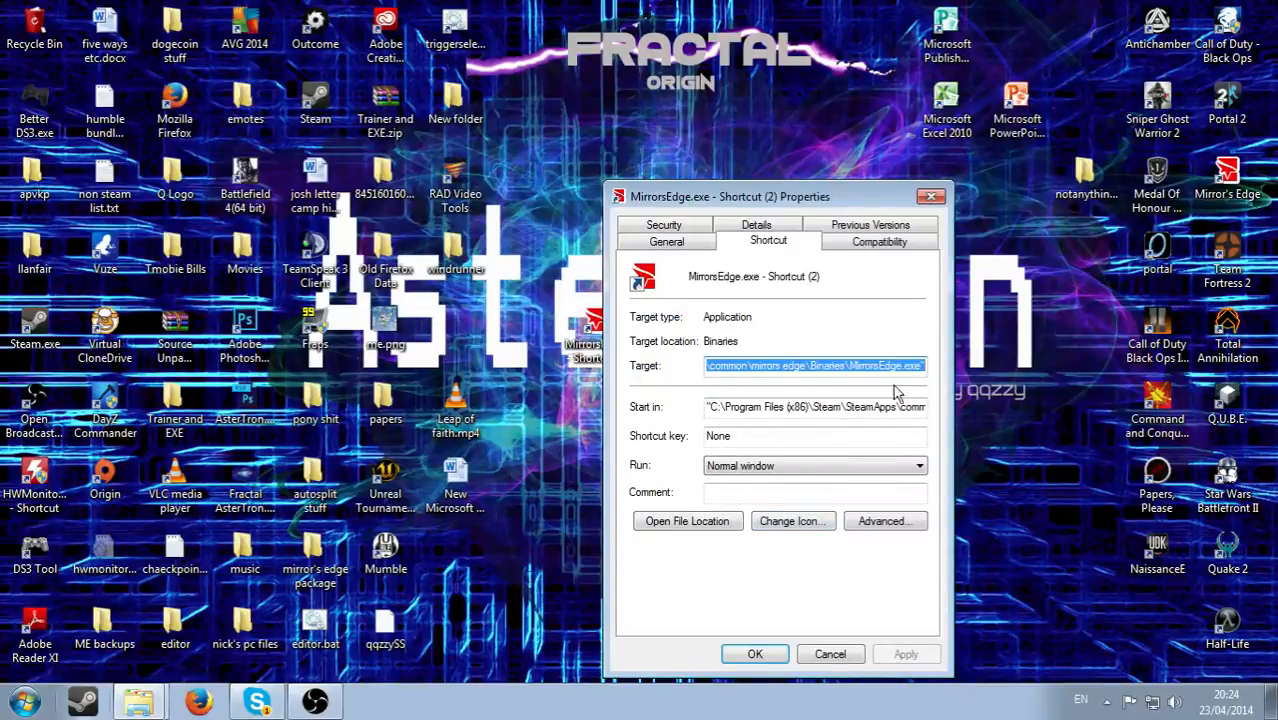
pyautogui.click(922, 367)
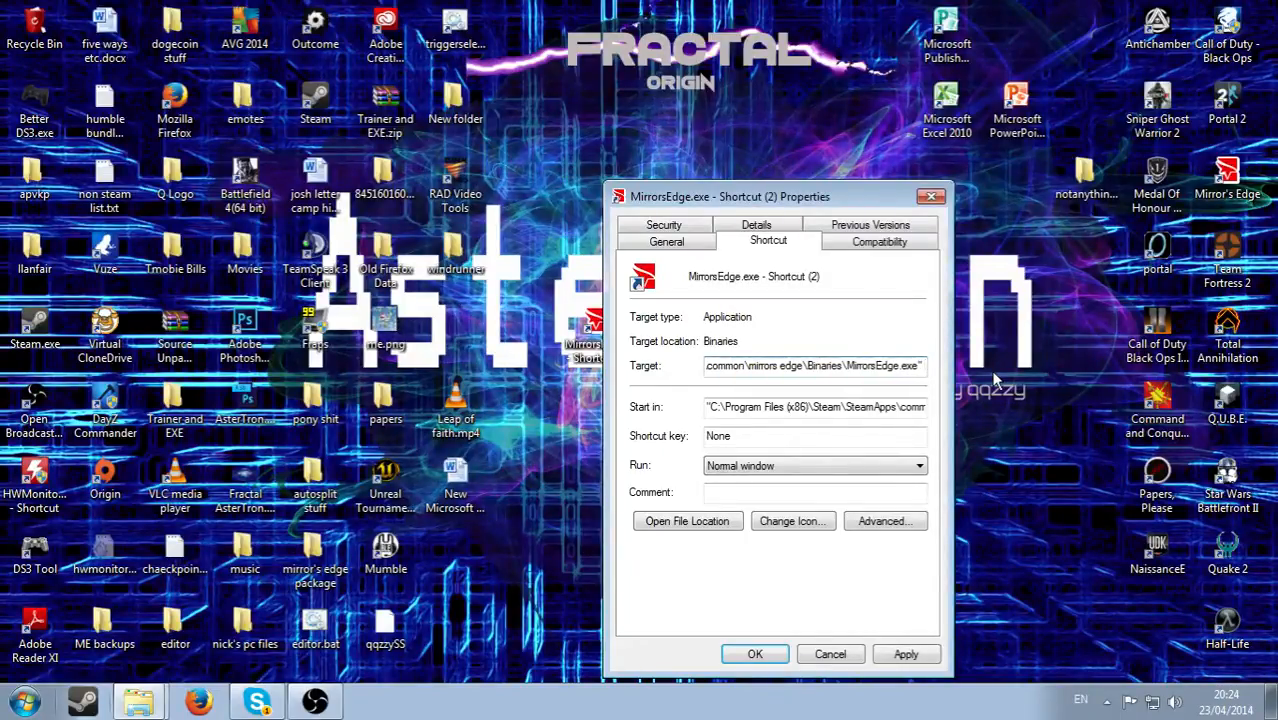
pyautogui.write('editor')
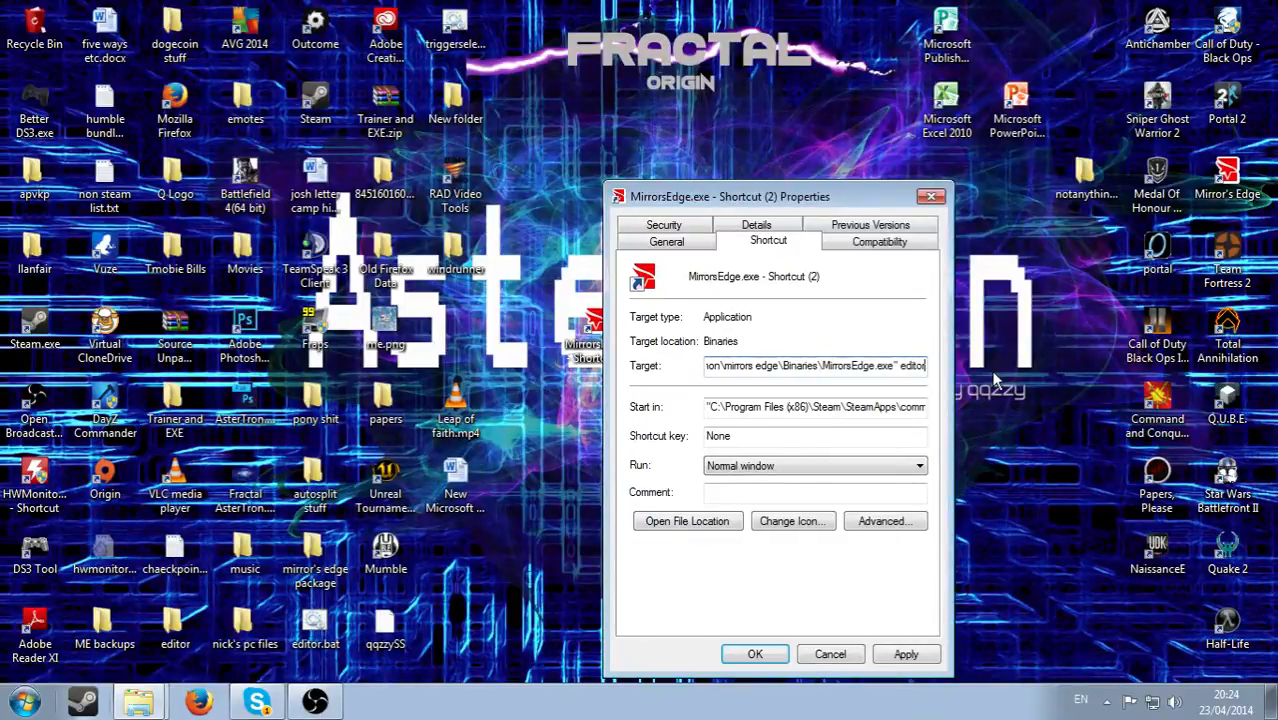
pyautogui.click(880, 654)
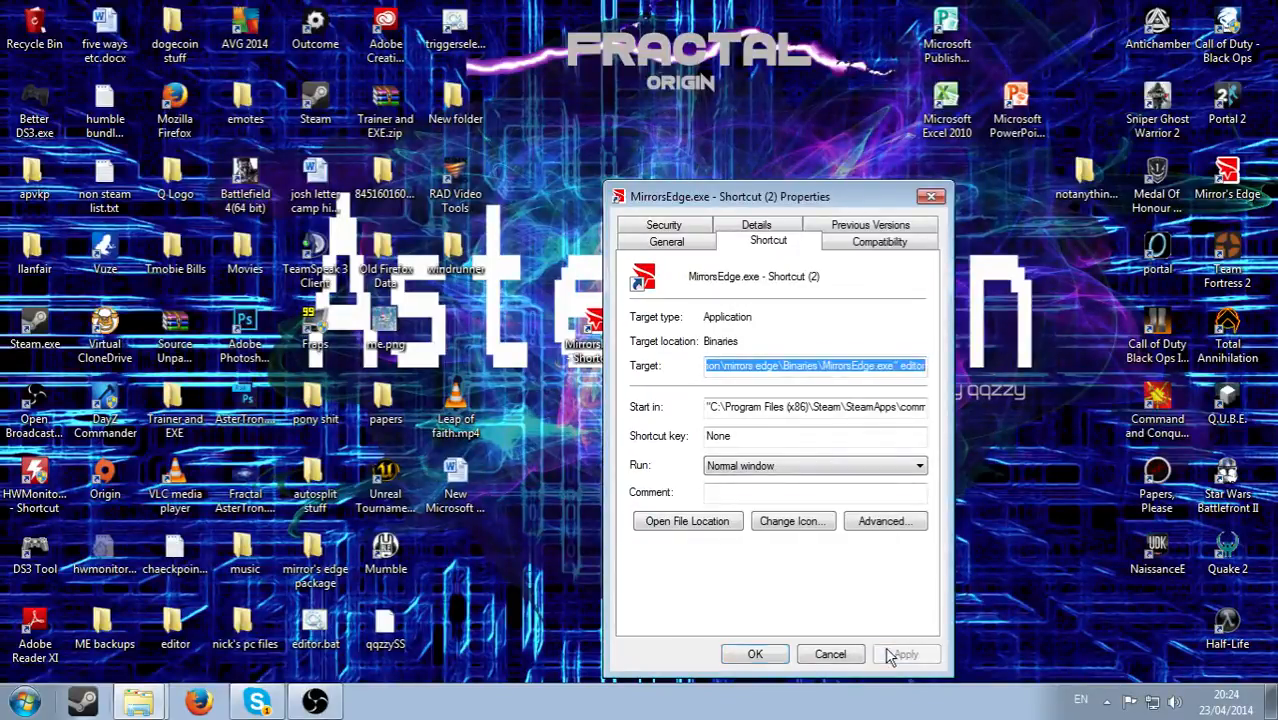
pyautogui.click(755, 655)
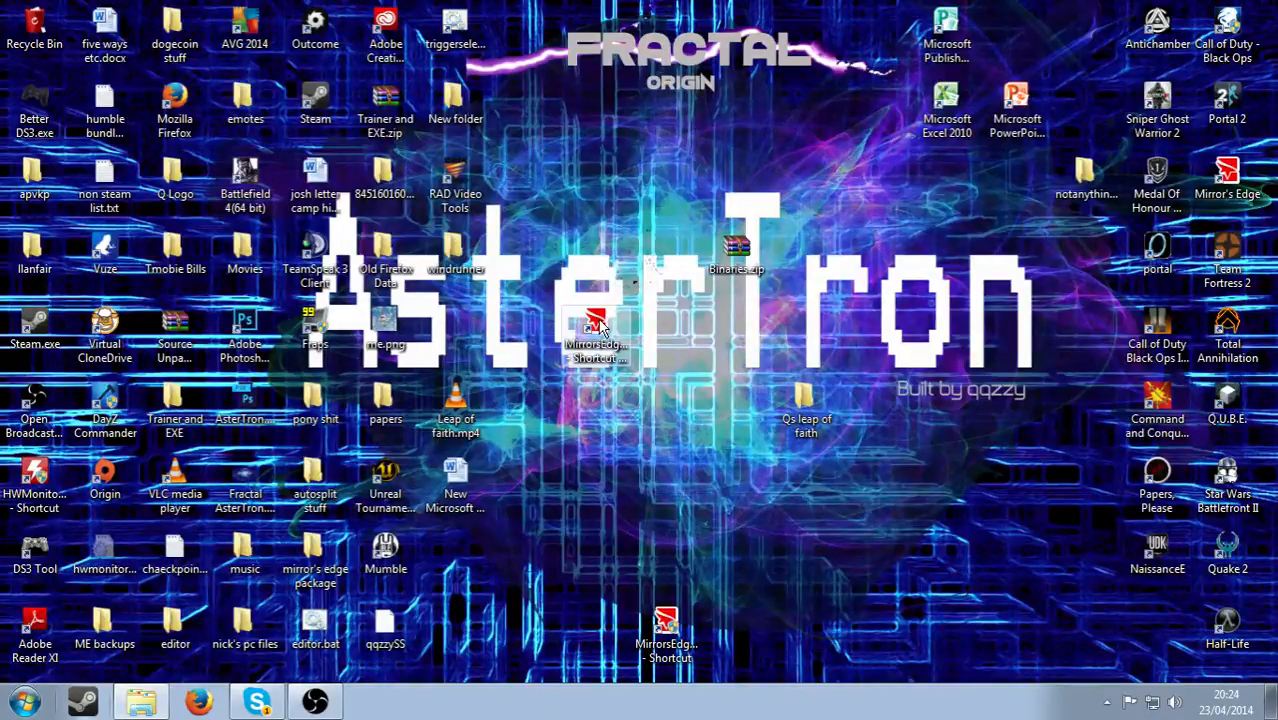
# Set the new MirrorsEdge.exe shortcut to run in Windows XP (Service Pack 3) compatibility mode and as an administrator.
pyautogui.rightClick(600, 328)
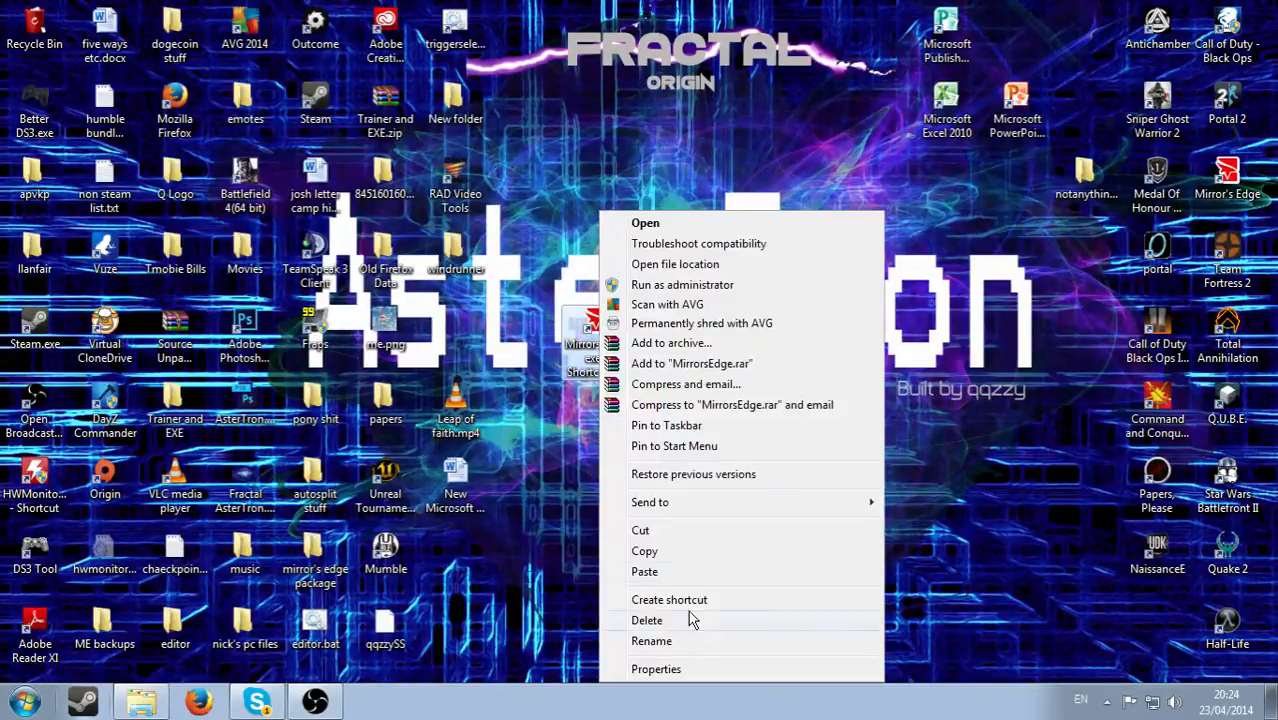
pyautogui.click(674, 677)
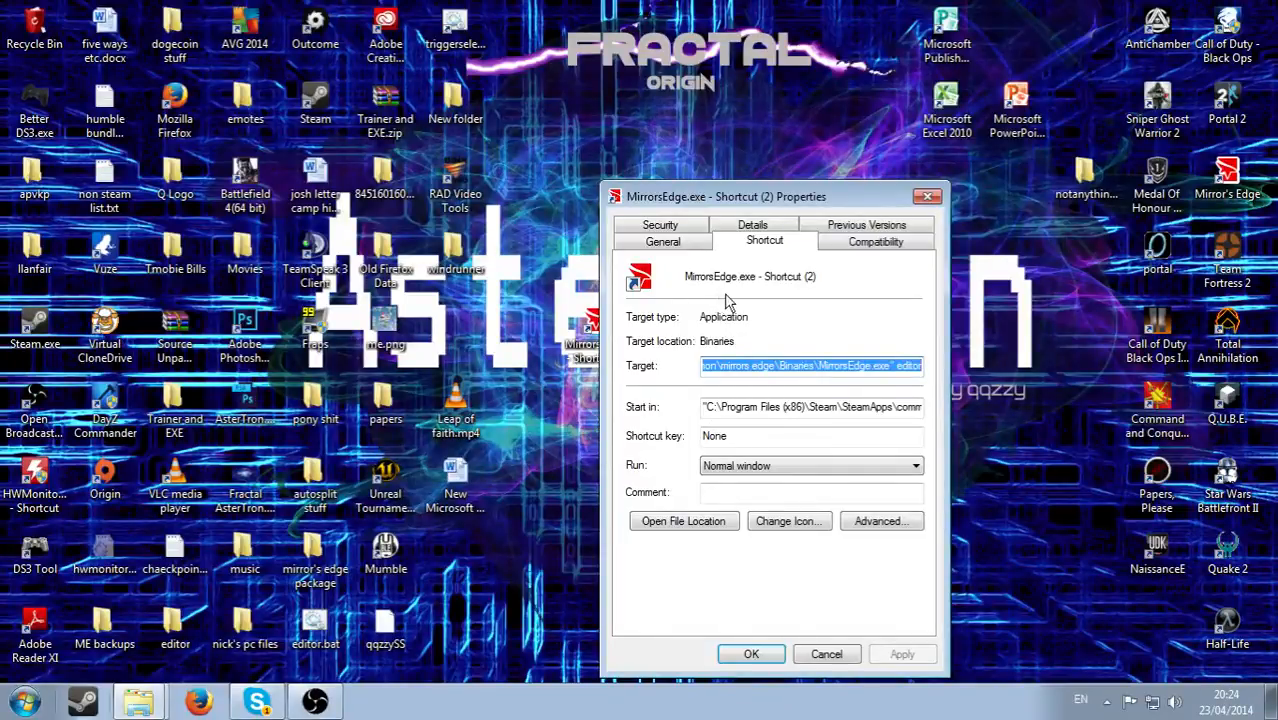
pyautogui.click(838, 246)
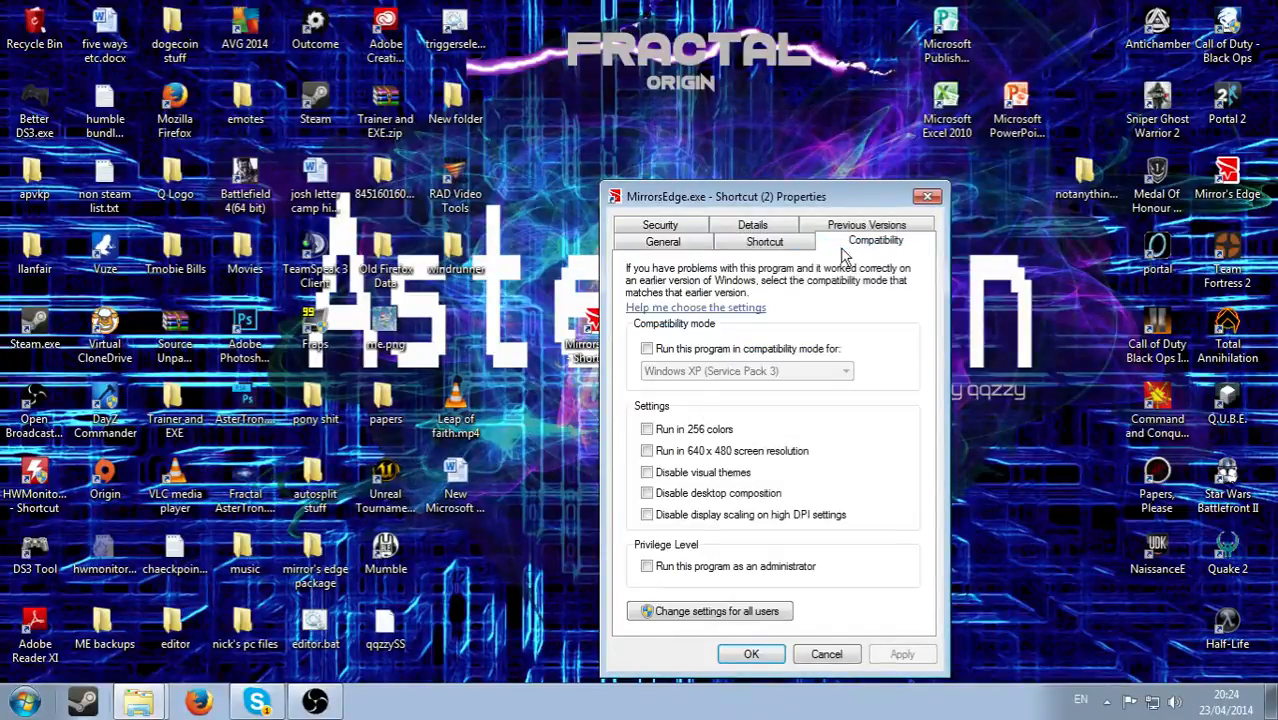
pyautogui.click(648, 348)
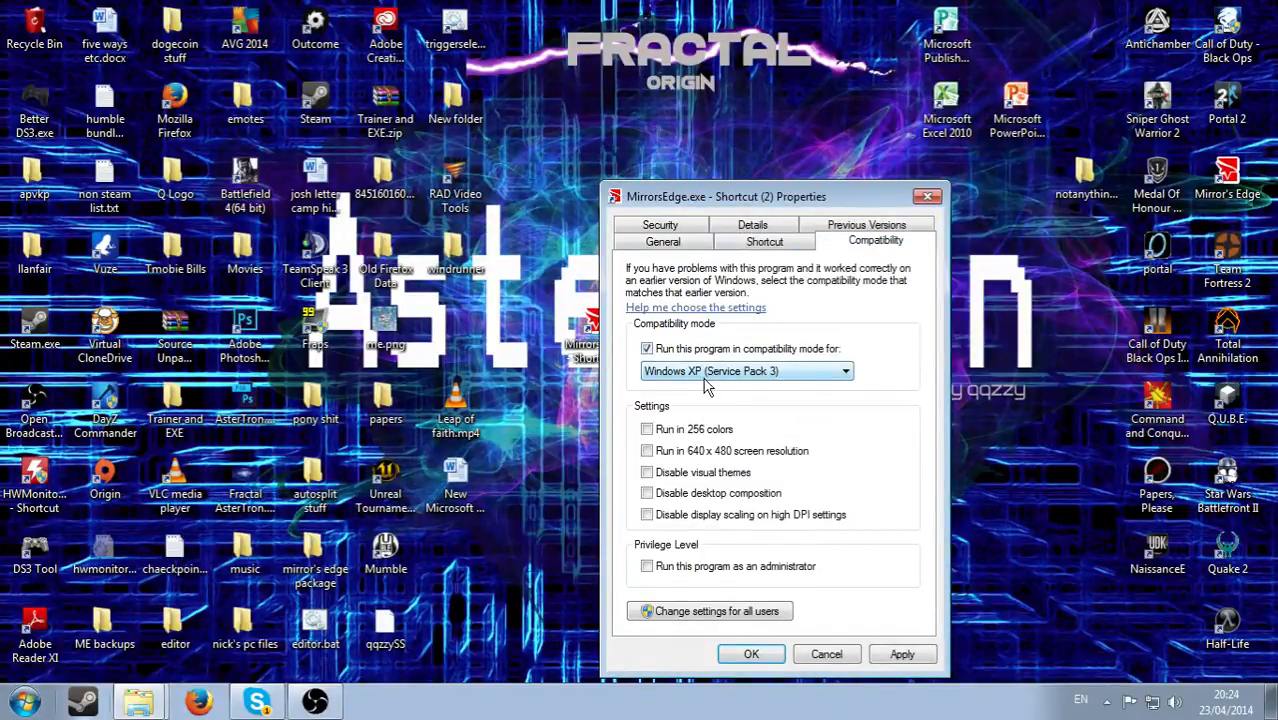
pyautogui.click(647, 567)
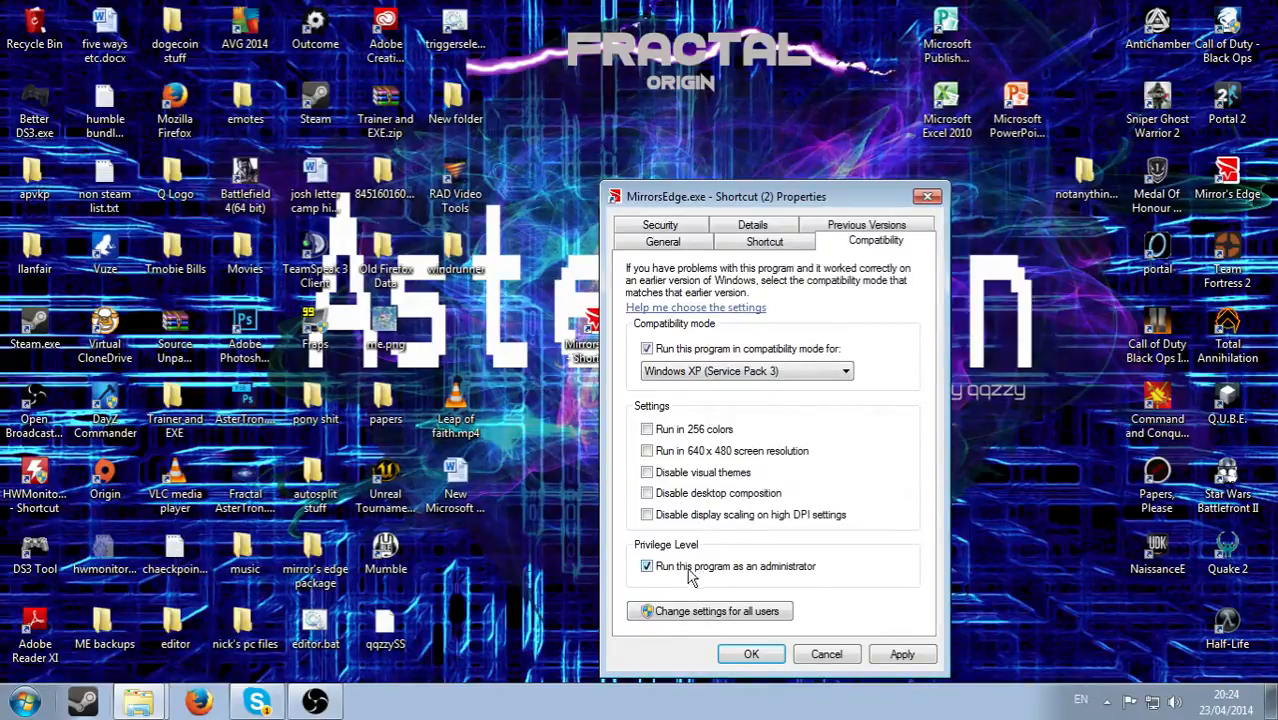
pyautogui.click(901, 654)
pyautogui.click(750, 652)
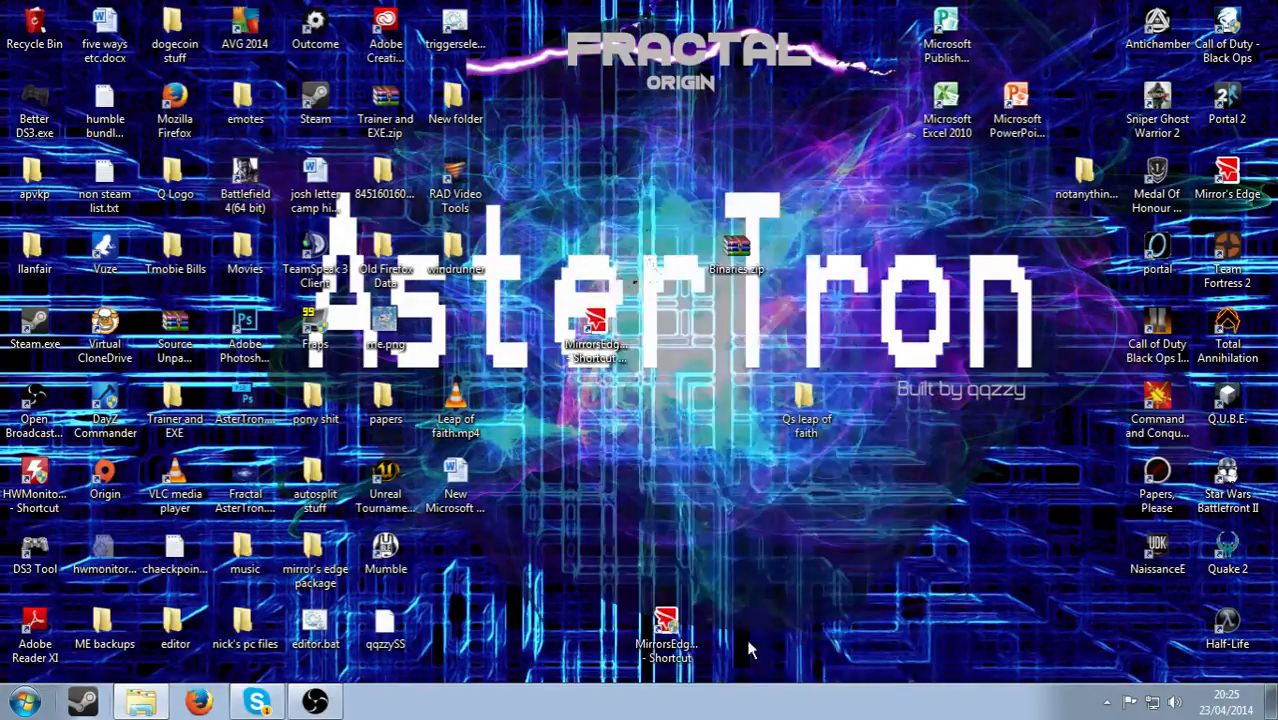
# Launch the Unreal editor from the new MirrorsEdge.exe shortcut and dismiss the Tip of the Day.
pyautogui.doubleClick(605, 330)
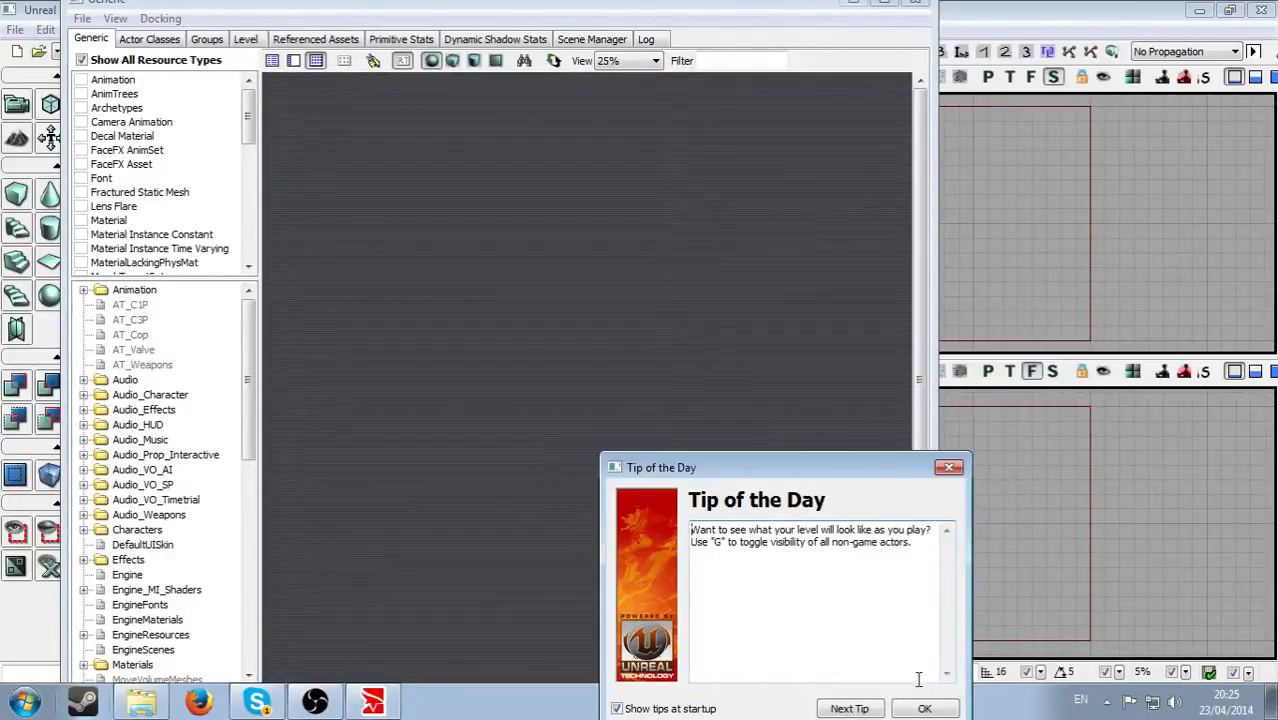
pyautogui.click(925, 708)
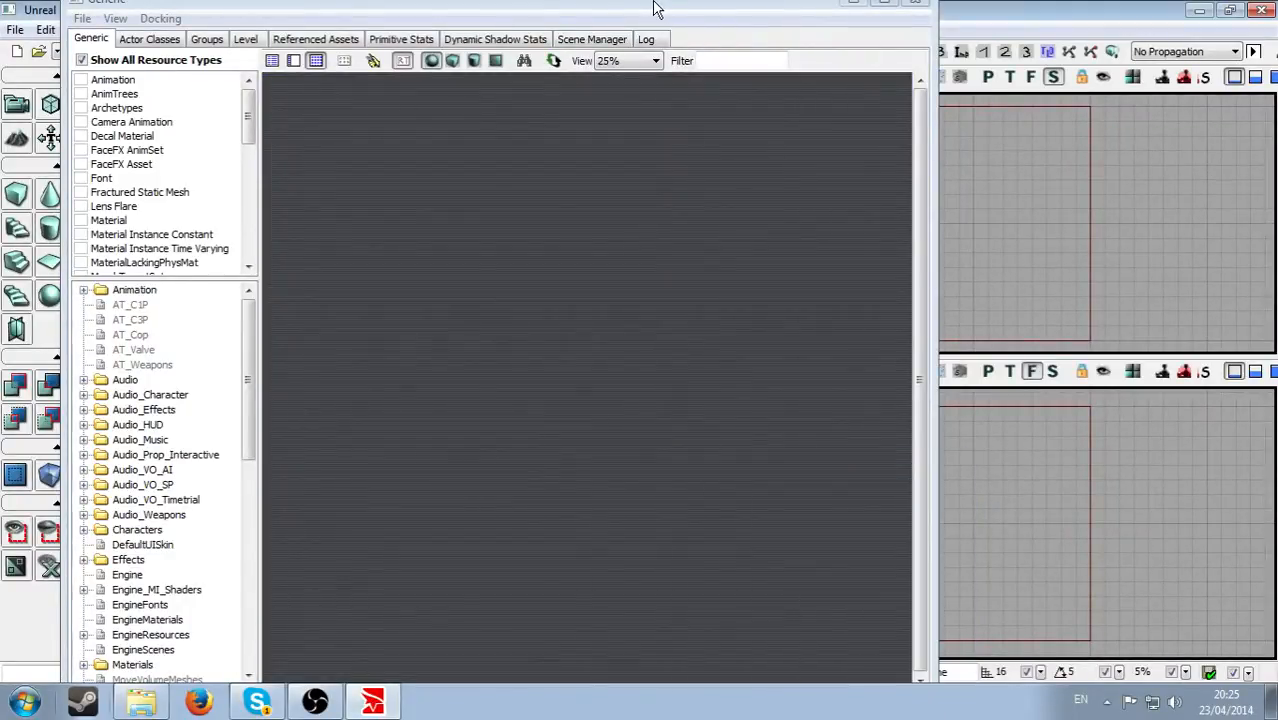
# Move the Generic browser window down out of the way so the four viewports are uncovered.
pyautogui.moveTo(623, 12); pyautogui.dragTo(860, 96)
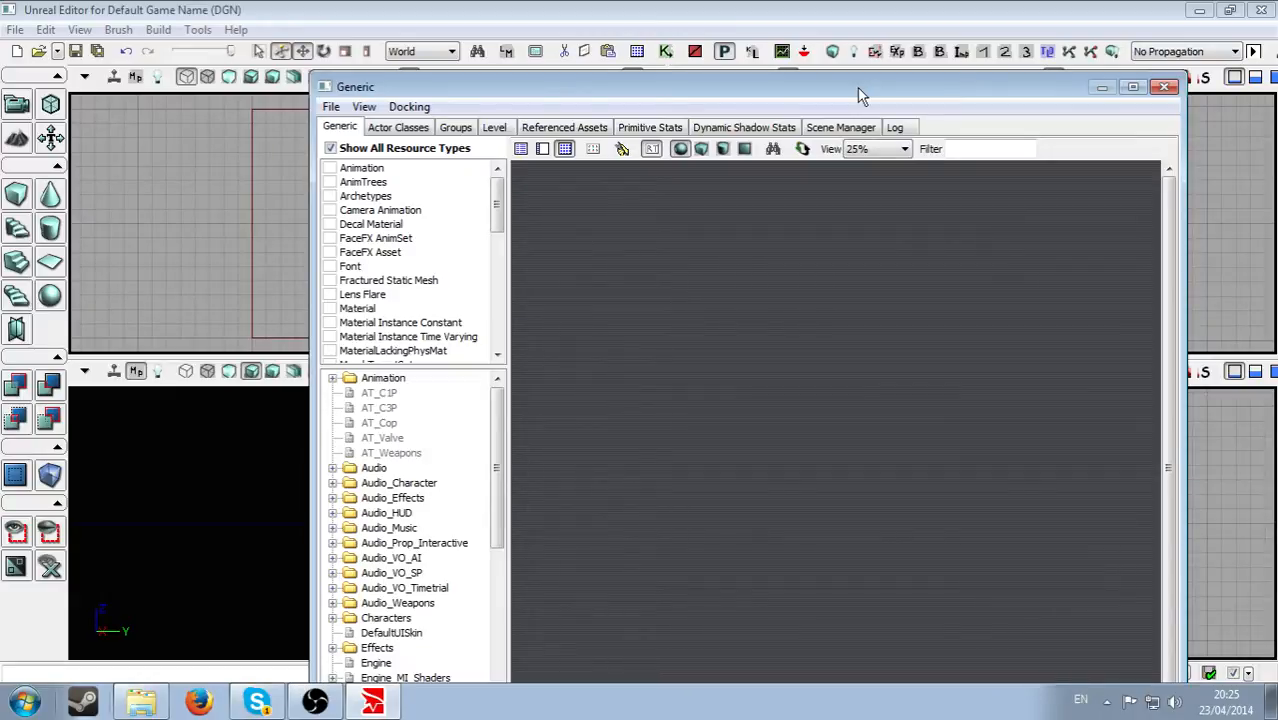
pyautogui.moveTo(862, 122); pyautogui.dragTo(955, 678)
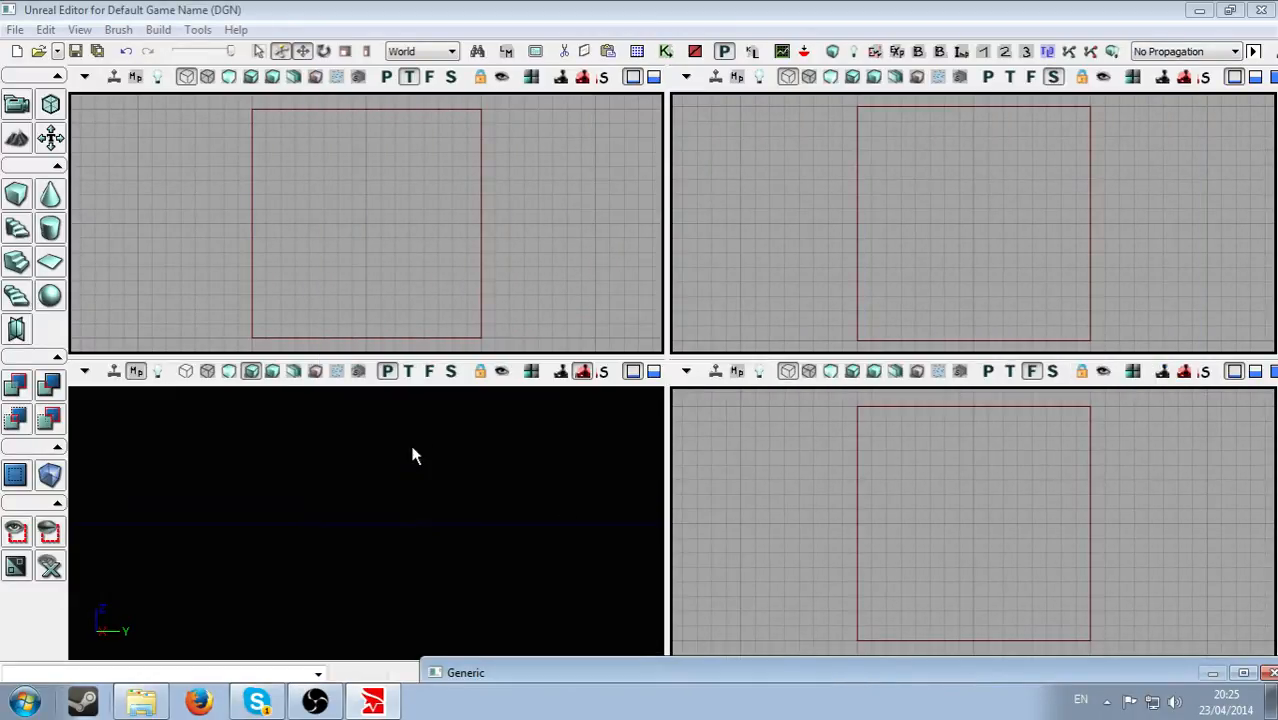
# Examine the red builder brush in the perspective, top, side and front viewports.
pyautogui.moveTo(565, 478)
pyautogui.mouseDown(button='right')
pyautogui.moveTo(535, 490)
pyautogui.moveTo(638, 502)
pyautogui.moveTo(500, 535)
pyautogui.moveTo(490, 515)
pyautogui.moveTo(510, 545)
pyautogui.mouseUp(button='right')
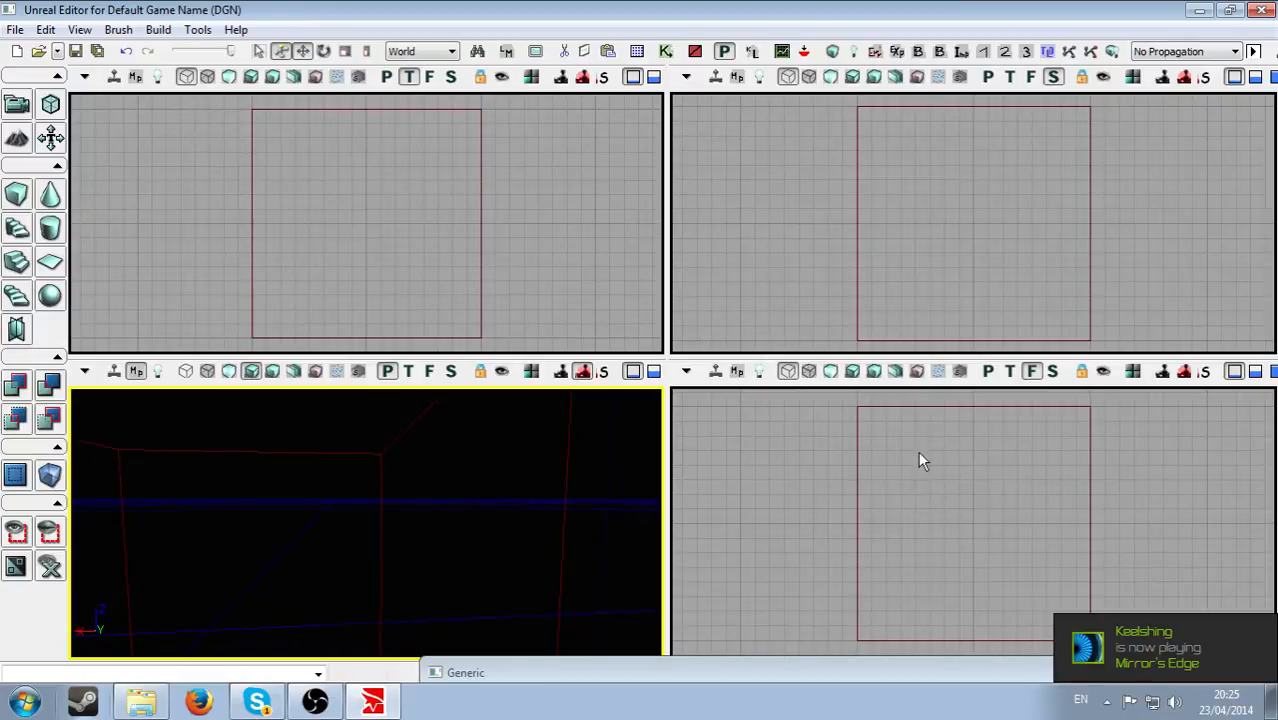
pyautogui.click(443, 192)
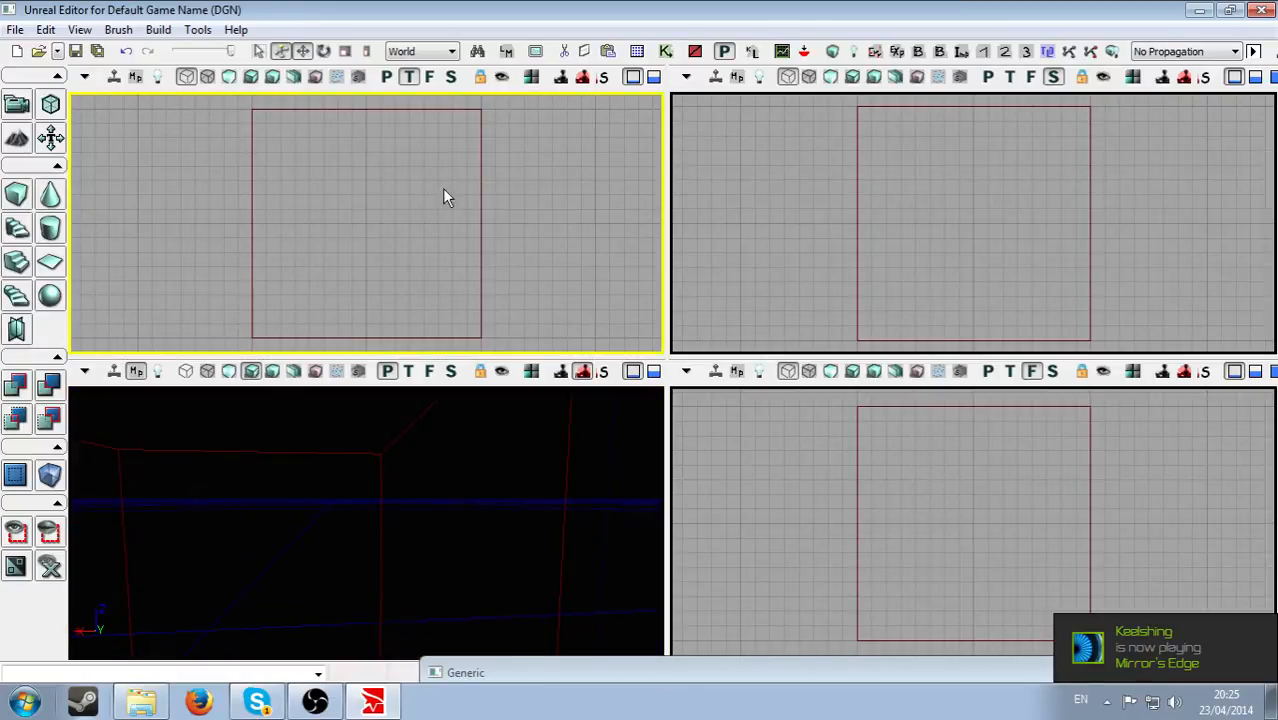
pyautogui.click(824, 277)
pyautogui.click(812, 430)
pyautogui.click(505, 289)
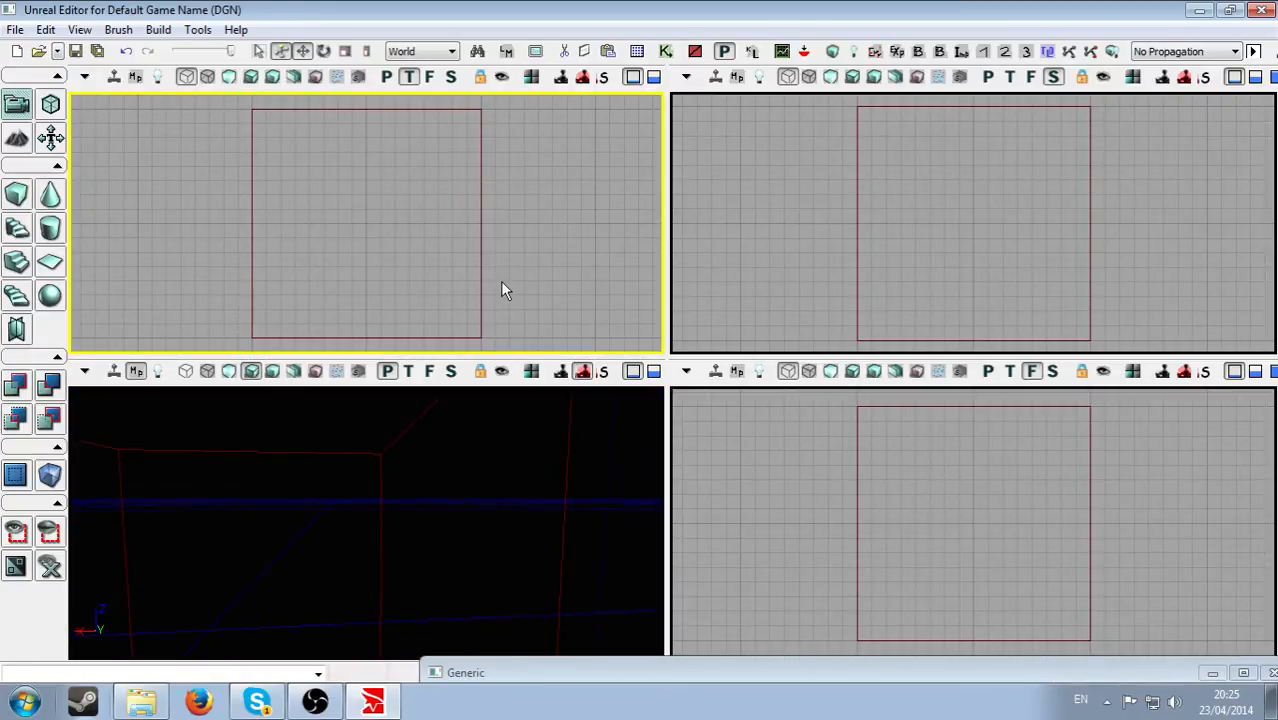
pyautogui.moveTo(414, 514)
pyautogui.mouseDown(button='right')
pyautogui.moveTo(420, 500)
pyautogui.moveTo(385, 490)
pyautogui.moveTo(350, 510)
pyautogui.mouseUp(button='right')
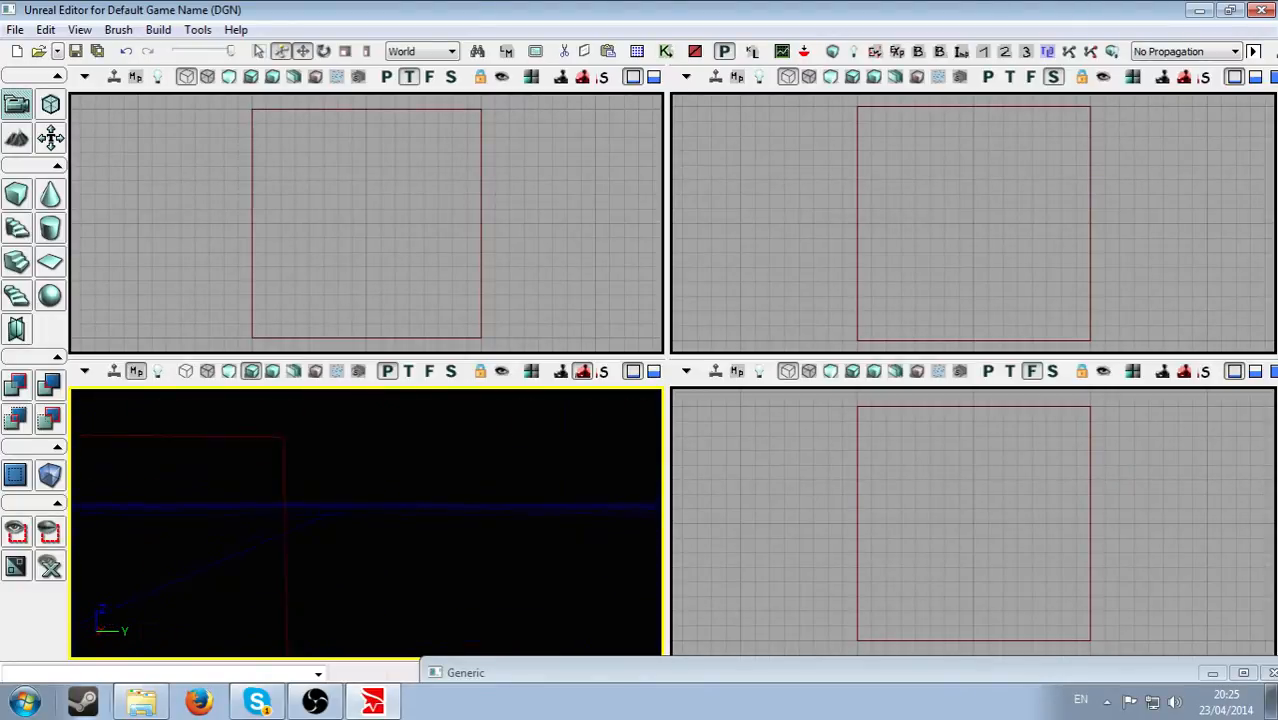
pyautogui.moveTo(350, 510)
pyautogui.mouseDown(button='right')
pyautogui.moveTo(352, 498)
pyautogui.moveTo(405, 500)
pyautogui.moveTo(366, 520)
pyautogui.mouseUp(button='right')
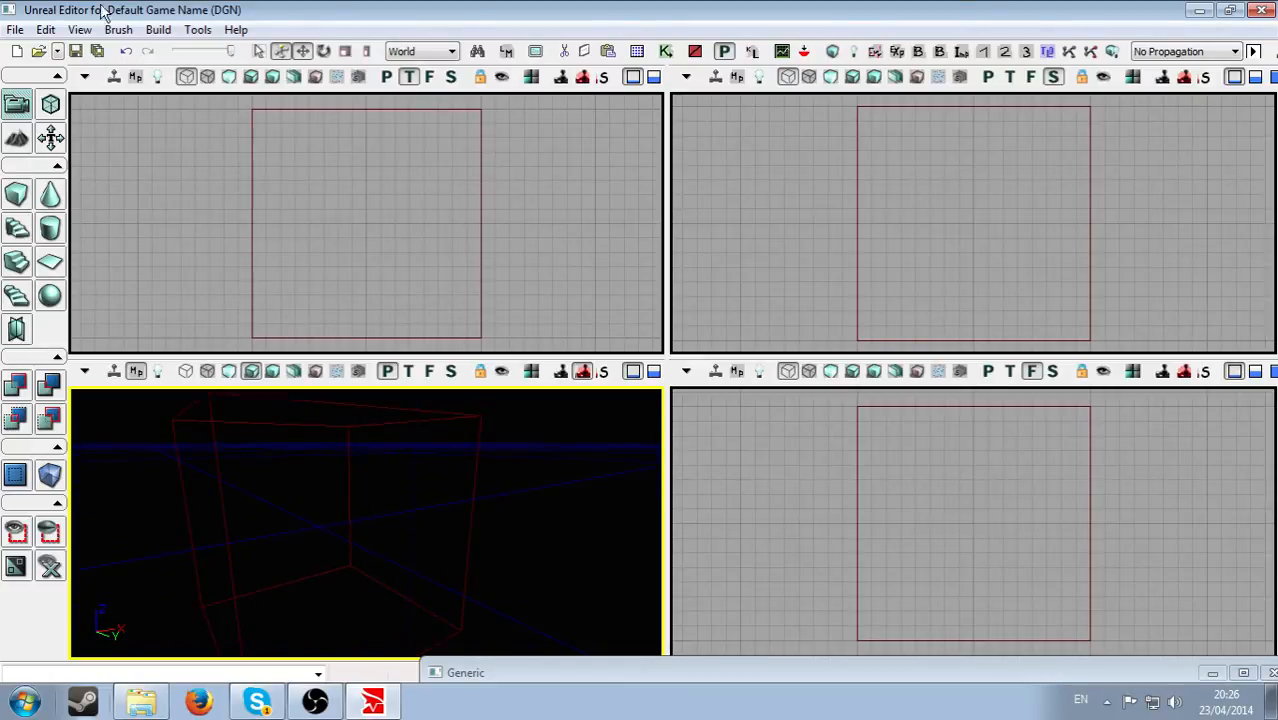
# Create a new level with the Additive geometry style.
pyautogui.click(15, 29)
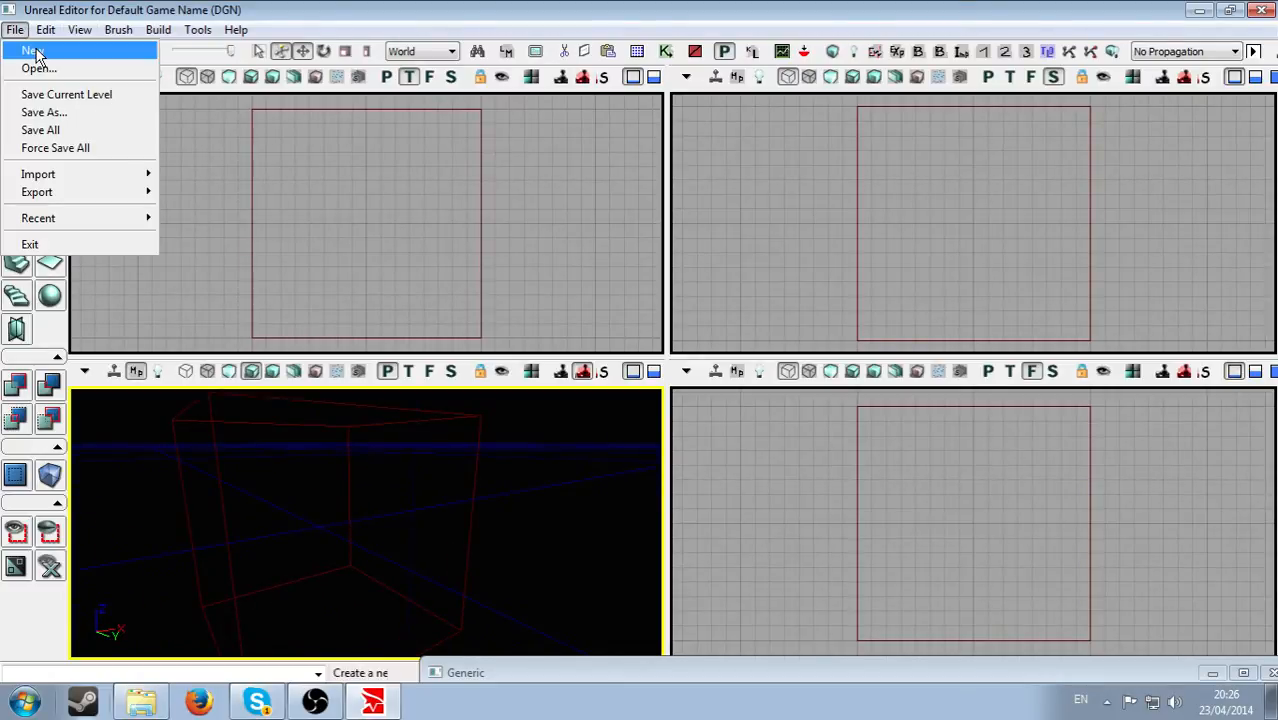
pyautogui.click(33, 50)
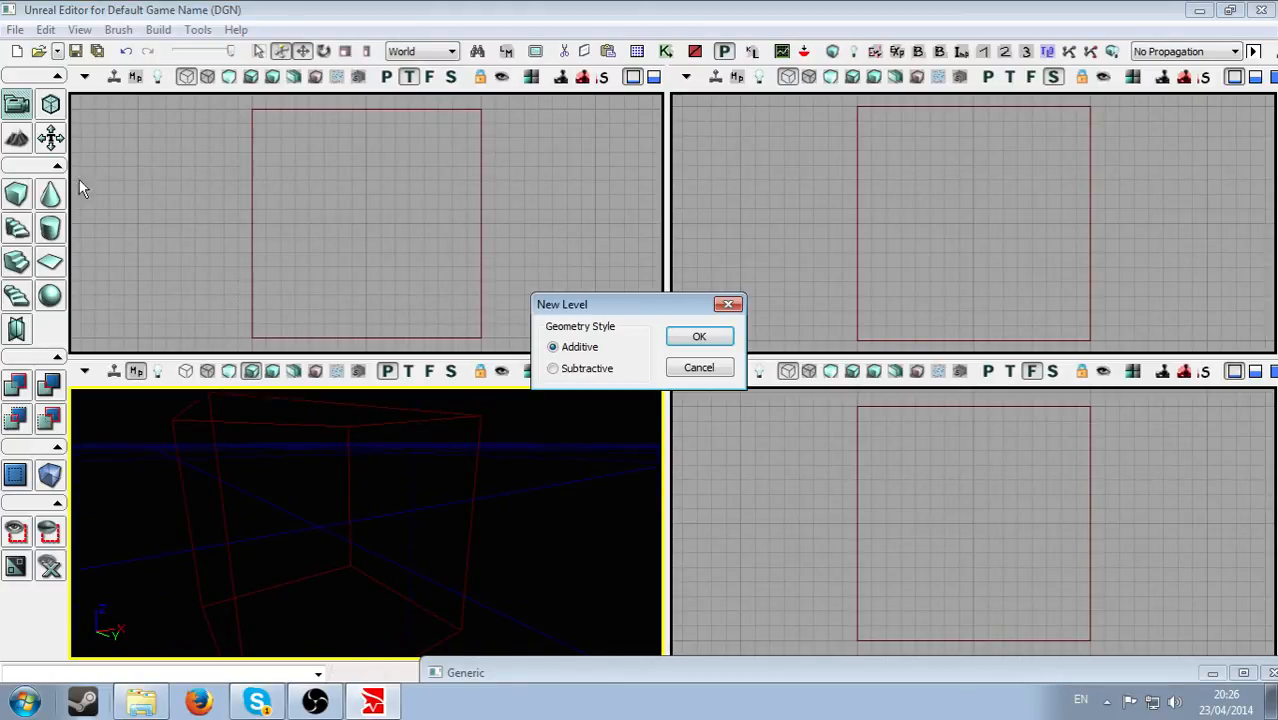
pyautogui.click(598, 370)
pyautogui.click(585, 347)
pyautogui.click(600, 371)
pyautogui.click(582, 349)
pyautogui.click(587, 348)
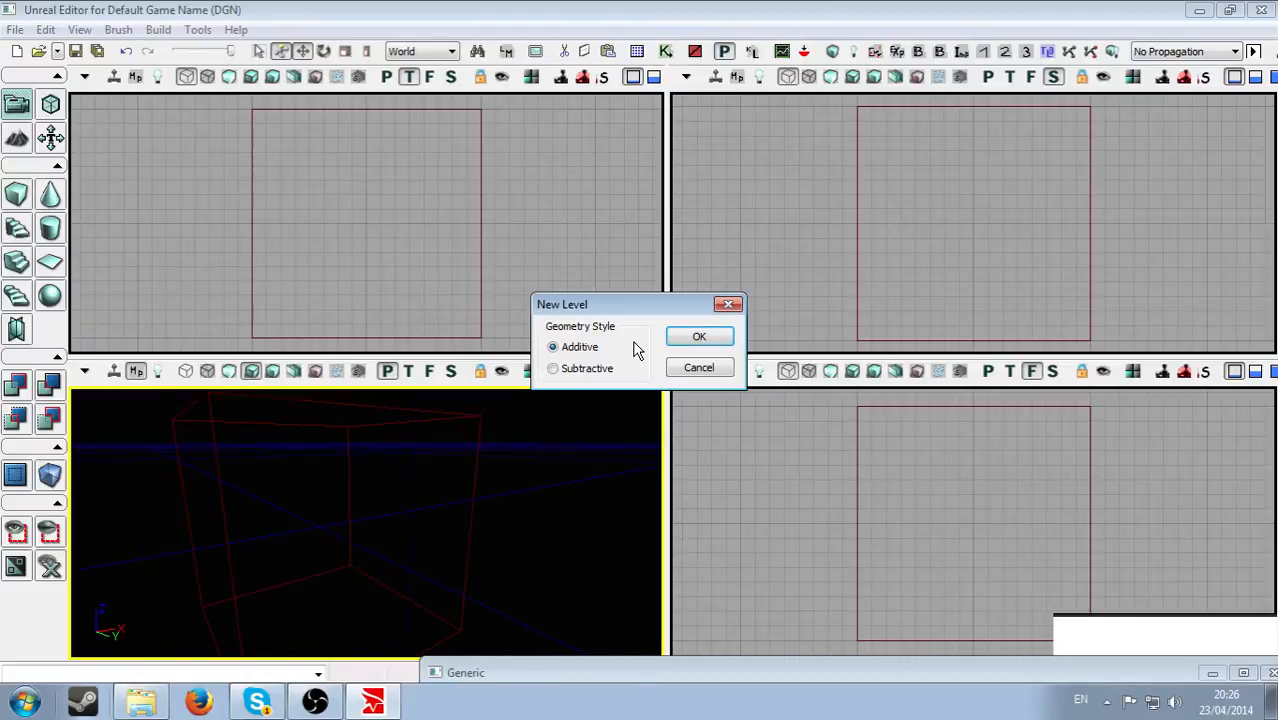
pyautogui.click(697, 340)
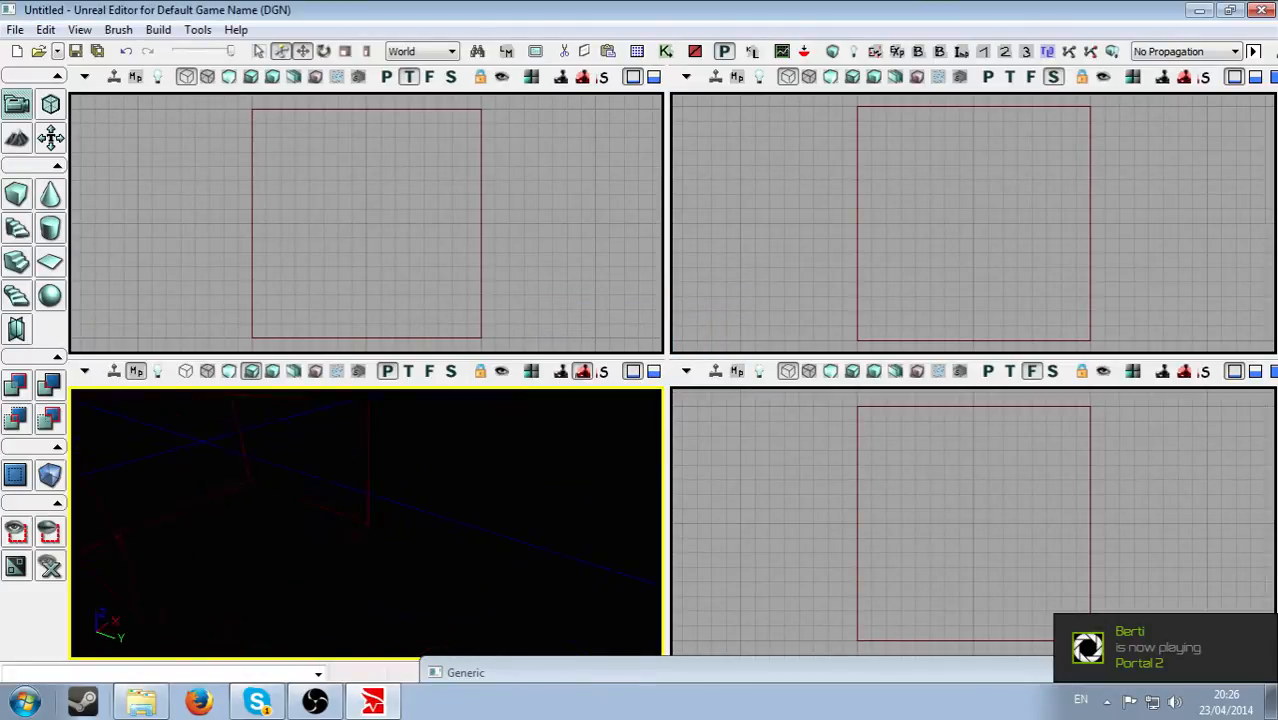
# Select the red builder brush cube and move it a short distance along the Y, X and Z axes.
pyautogui.moveTo(366, 523); pyautogui.dragTo(300, 490, button='right')
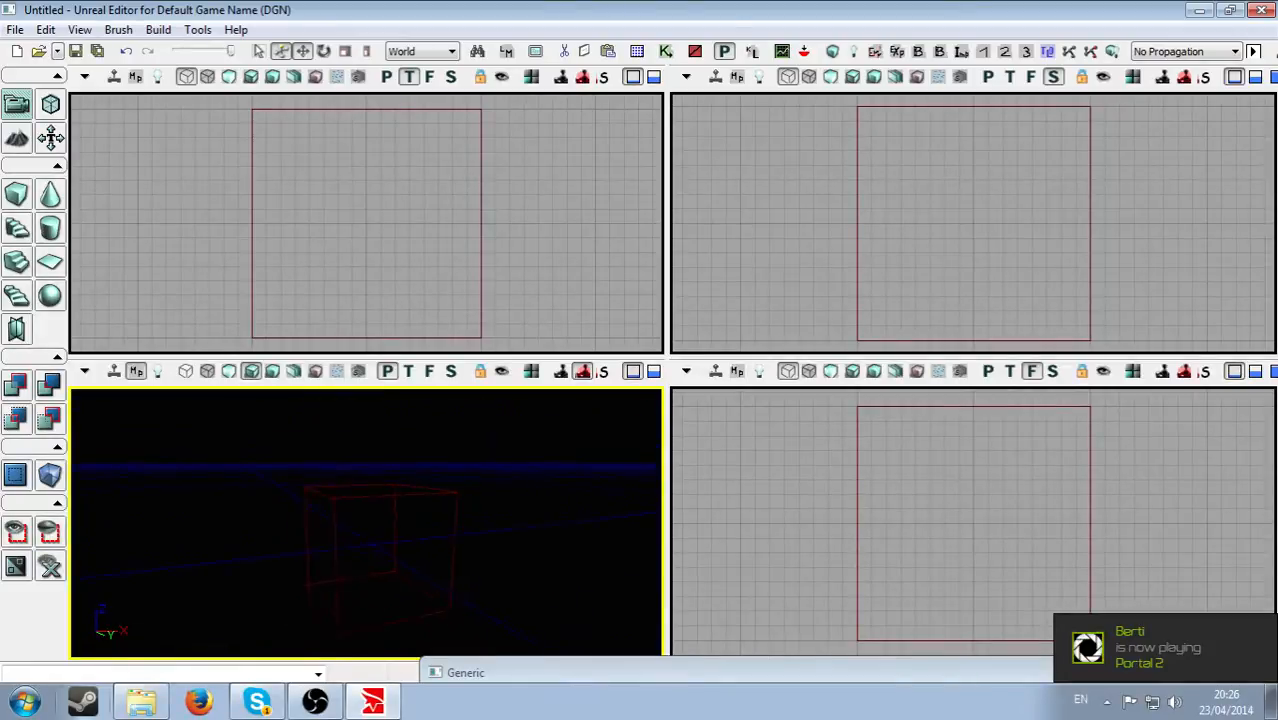
pyautogui.moveTo(366, 523); pyautogui.dragTo(370, 480, button='right')
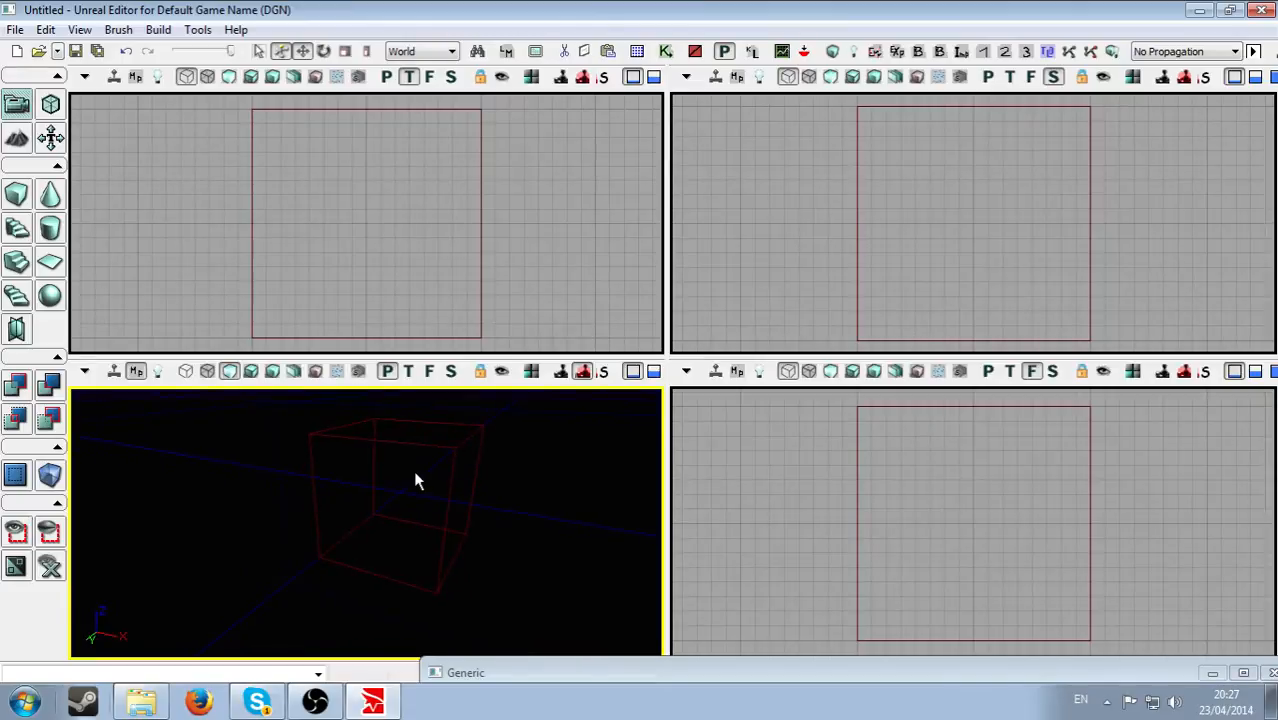
pyautogui.click(365, 441)
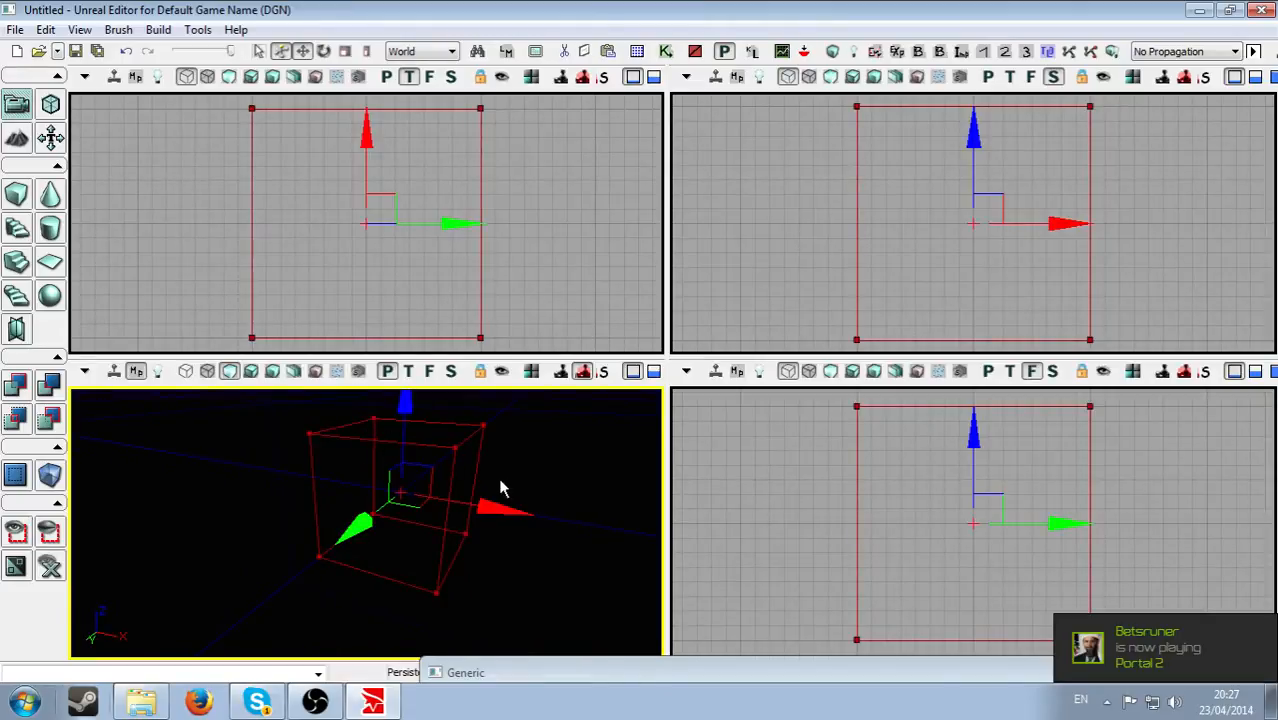
pyautogui.moveTo(517, 488)
pyautogui.mouseDown(button='right')
pyautogui.moveTo(540, 492)
pyautogui.moveTo(530, 466)
pyautogui.moveTo(546, 468)
pyautogui.moveTo(532, 456)
pyautogui.moveTo(532, 476)
pyautogui.moveTo(534, 465)
pyautogui.moveTo(515, 468)
pyautogui.mouseUp(button='right')
pyautogui.moveTo(470, 528)
pyautogui.mouseDown(button='right')
pyautogui.moveTo(478, 517)
pyautogui.moveTo(462, 531)
pyautogui.mouseUp(button='right')
pyautogui.moveTo(462, 532)
pyautogui.mouseDown()
pyautogui.moveTo(530, 547)
pyautogui.moveTo(462, 532)
pyautogui.mouseUp()
pyautogui.moveTo(308, 553); pyautogui.dragTo(286, 570)
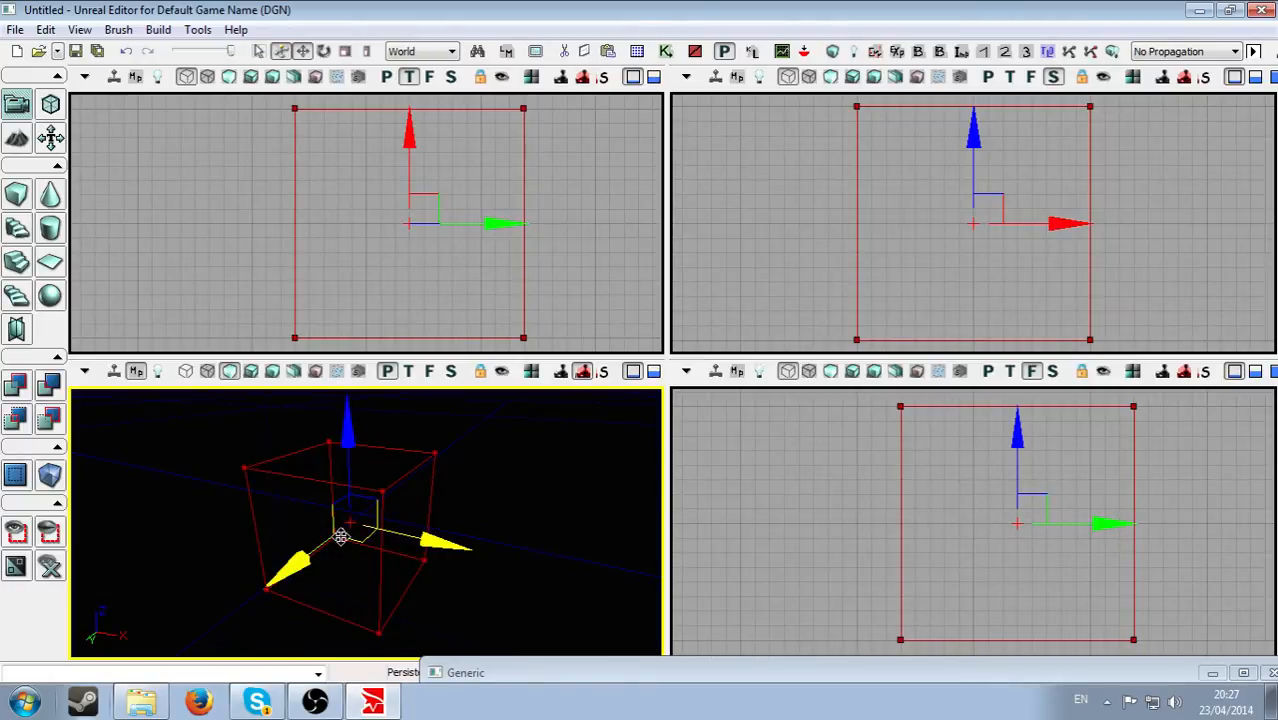
pyautogui.moveTo(341, 537)
pyautogui.mouseDown()
pyautogui.moveTo(311, 523)
pyautogui.moveTo(343, 535)
pyautogui.moveTo(357, 484)
pyautogui.moveTo(362, 521)
pyautogui.mouseUp()
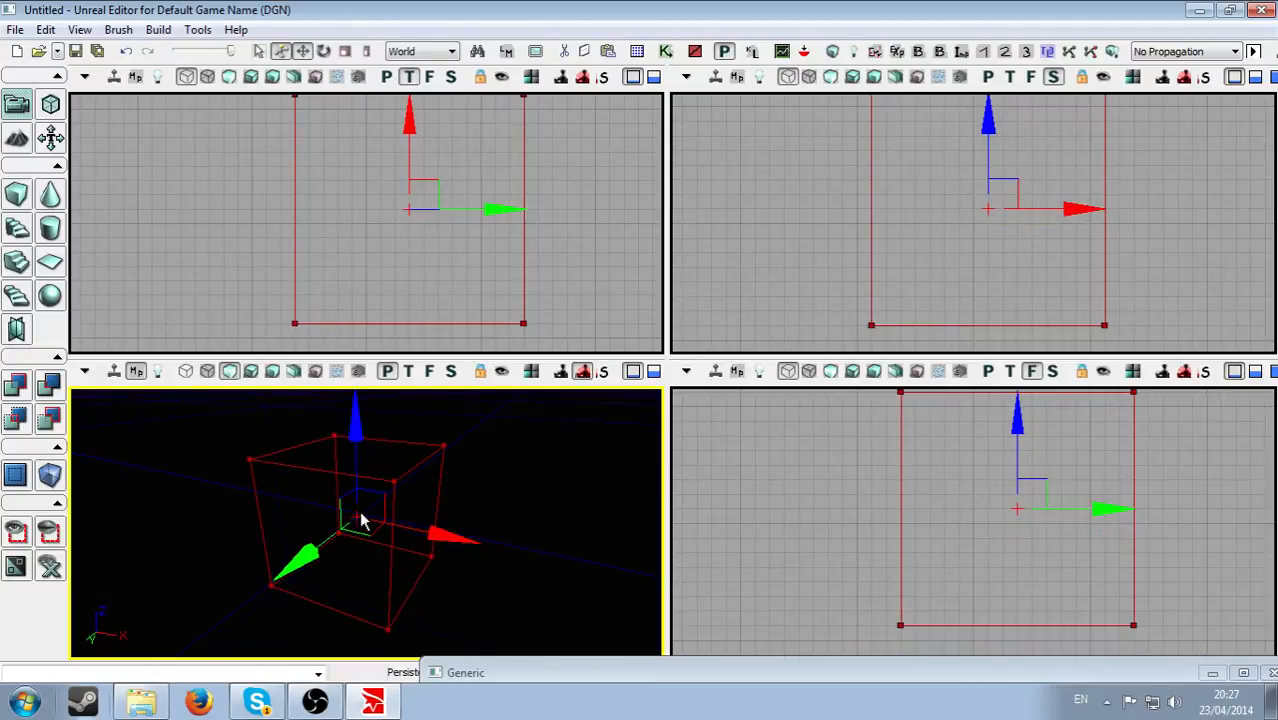
pyautogui.moveTo(497, 502)
pyautogui.mouseDown(button='right')
pyautogui.moveTo(500, 530)
pyautogui.moveTo(415, 465)
pyautogui.moveTo(455, 472)
pyautogui.moveTo(450, 500)
pyautogui.moveTo(520, 502)
pyautogui.moveTo(485, 510)
pyautogui.moveTo(488, 485)
pyautogui.mouseUp(button='right')
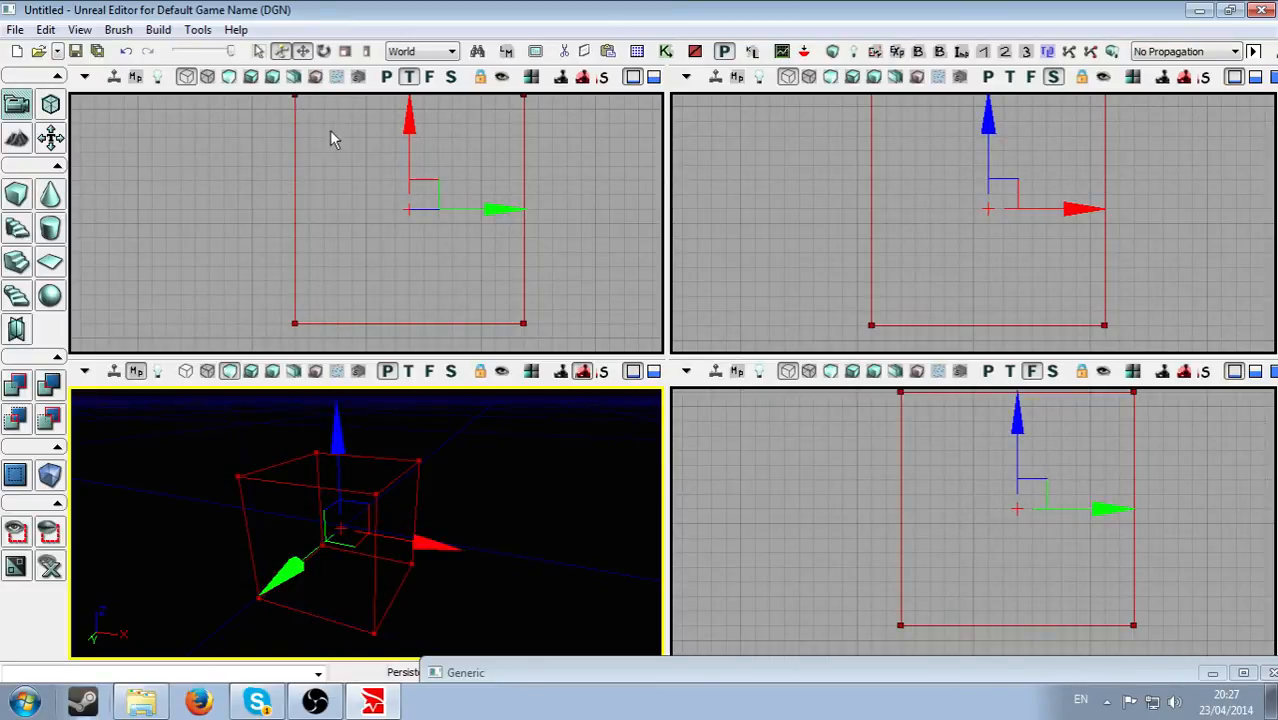
# Try the rotation mode on the builder brush, and scale the brush up slightly and uniformly.
pyautogui.press('space')
pyautogui.moveTo(384, 530)
pyautogui.mouseDown()
pyautogui.moveTo(388, 500)
pyautogui.moveTo(490, 500)
pyautogui.moveTo(388, 480)
pyautogui.mouseUp()
pyautogui.press('space')
pyautogui.moveTo(345, 525)
pyautogui.mouseDown()
pyautogui.moveTo(420, 525)
pyautogui.moveTo(362, 525)
pyautogui.mouseUp()
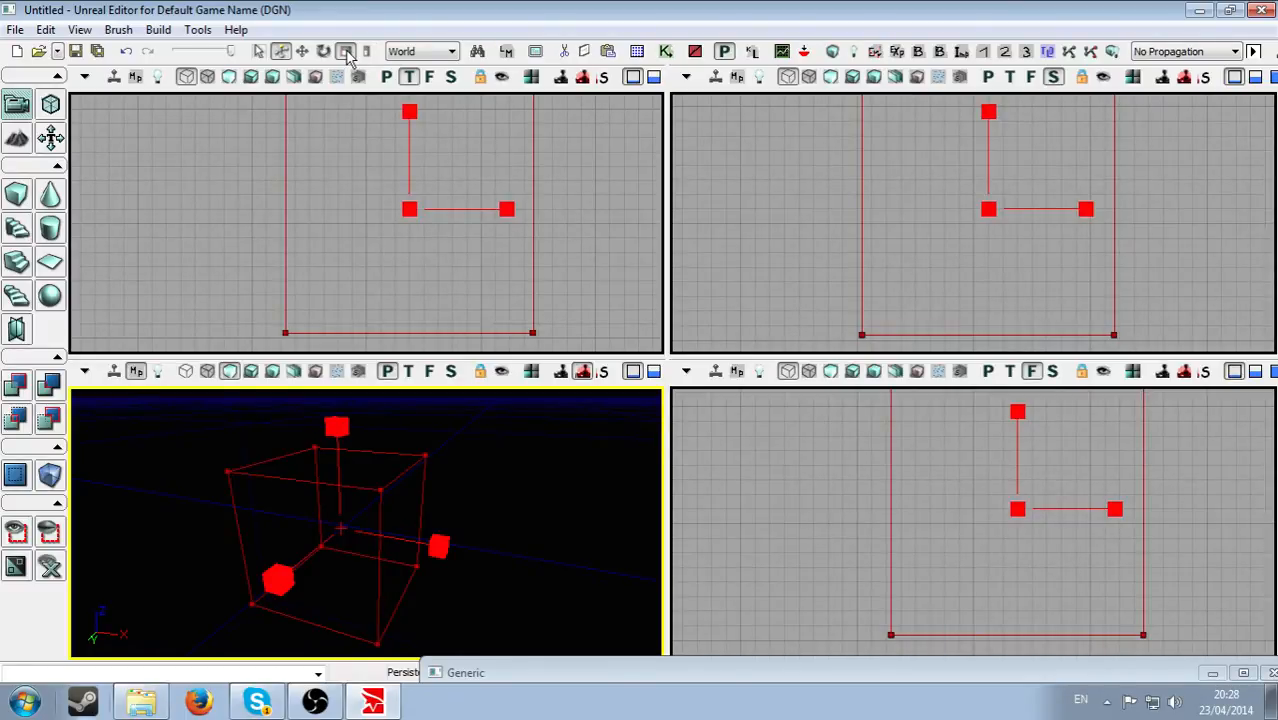
pyautogui.moveTo(419, 545)
pyautogui.mouseDown()
pyautogui.moveTo(470, 500)
pyautogui.moveTo(421, 528)
pyautogui.mouseUp()
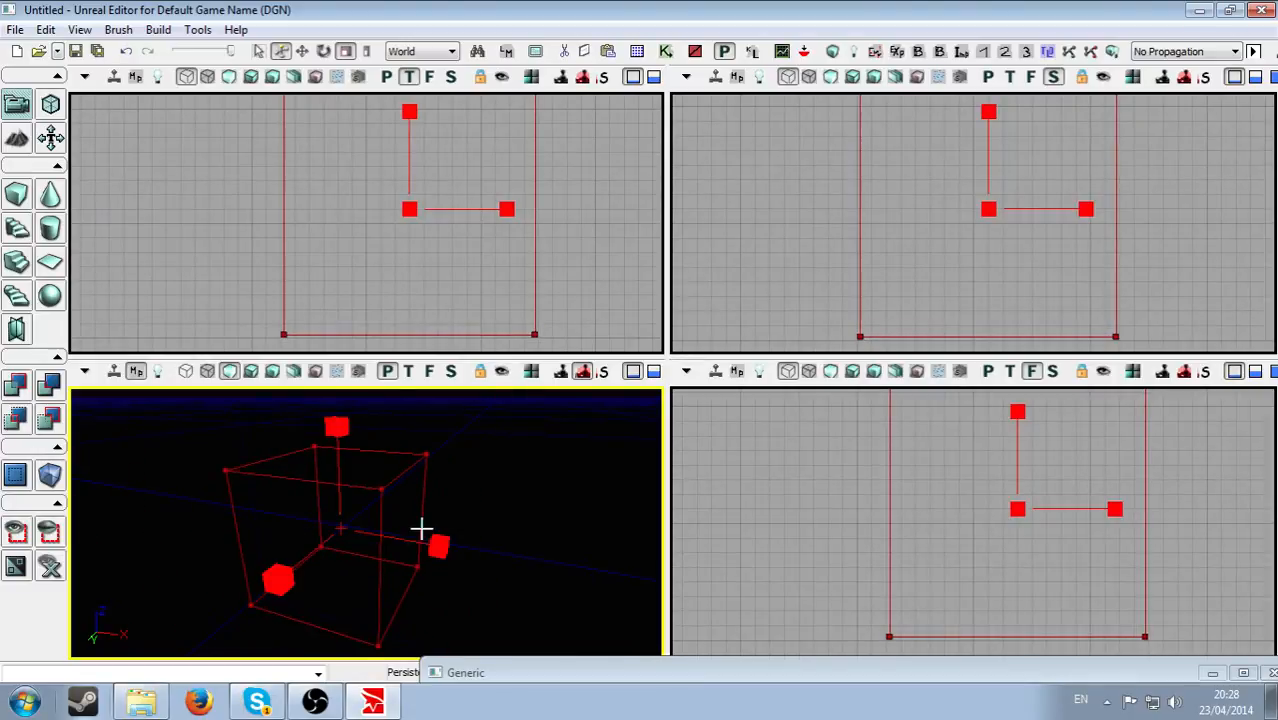
# Stretch the builder brush with non-uniform scaling along the X, Z and Y axes into a larger box.
pyautogui.click(367, 51)
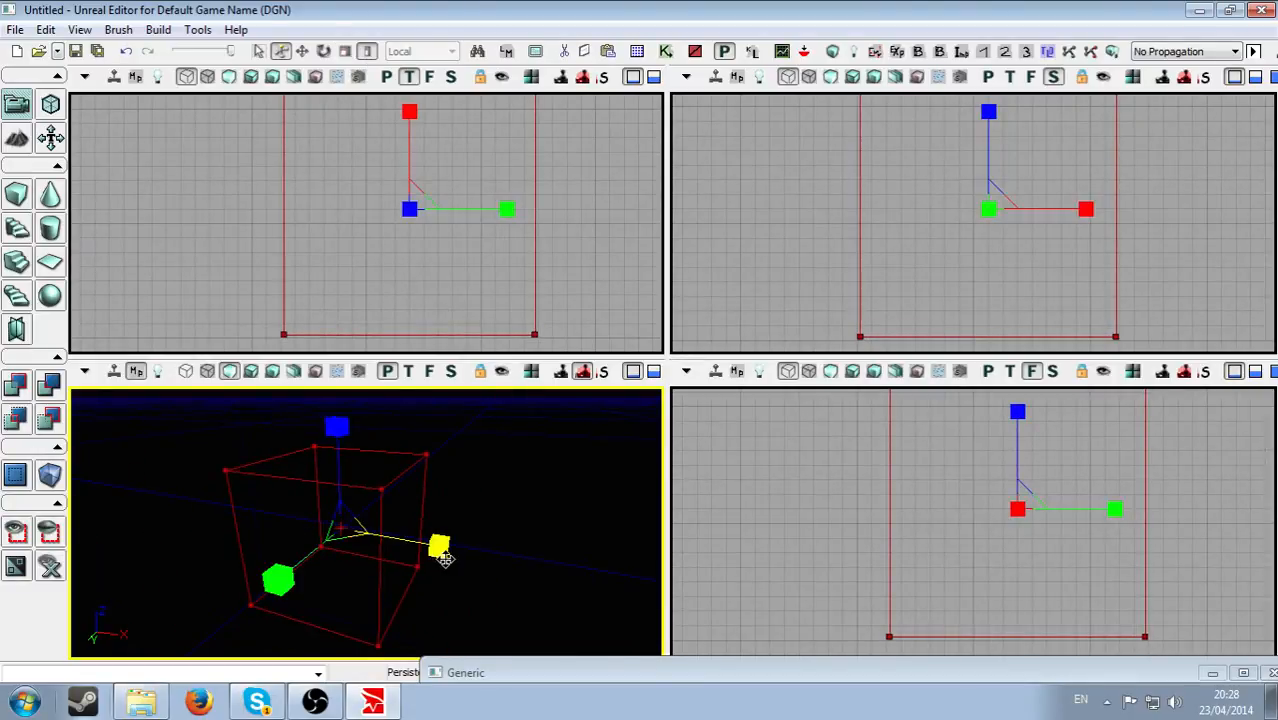
pyautogui.moveTo(439, 546); pyautogui.dragTo(494, 547)
pyautogui.moveTo(324, 425); pyautogui.dragTo(324, 375)
pyautogui.moveTo(272, 574); pyautogui.dragTo(222, 613)
# Add the enlarged builder brush to the level as a solid block with CSG Add.
pyautogui.moveTo(594, 496)
pyautogui.mouseDown(button='right')
pyautogui.moveTo(590, 520)
pyautogui.moveTo(640, 480)
pyautogui.moveTo(452, 444)
pyautogui.moveTo(512, 470)
pyautogui.moveTo(440, 474)
pyautogui.moveTo(520, 494)
pyautogui.moveTo(530, 470)
pyautogui.moveTo(540, 482)
pyautogui.moveTo(562, 460)
pyautogui.moveTo(604, 468)
pyautogui.moveTo(540, 476)
pyautogui.moveTo(616, 444)
pyautogui.moveTo(584, 476)
pyautogui.moveTo(524, 462)
pyautogui.moveTo(498, 436)
pyautogui.moveTo(558, 491)
pyautogui.mouseUp(button='right')
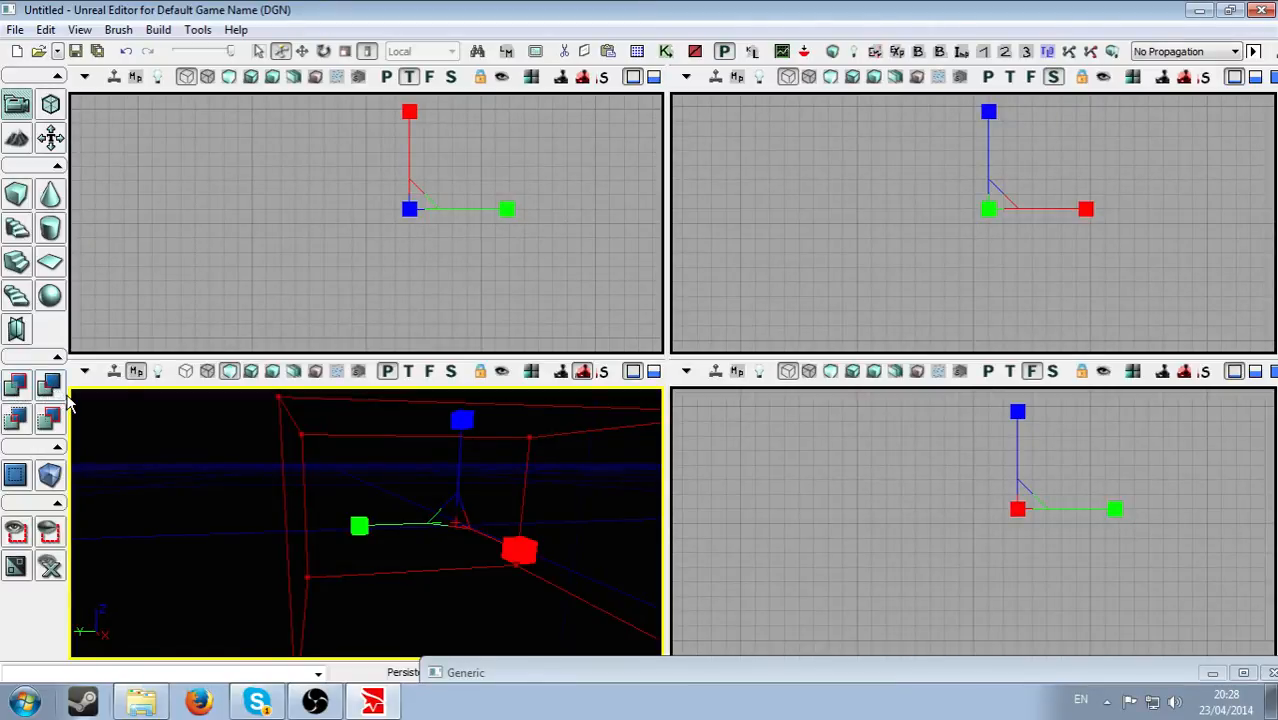
pyautogui.moveTo(243, 521); pyautogui.dragTo(270, 560)
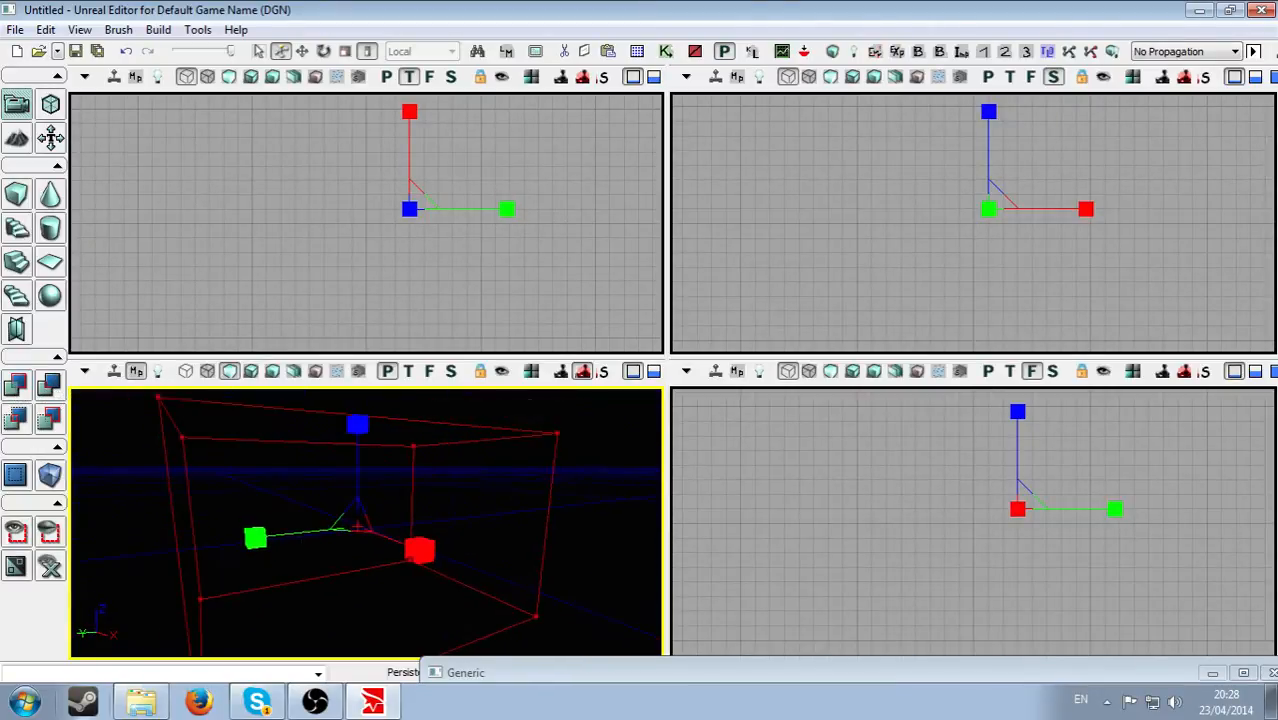
pyautogui.moveTo(243, 521)
pyautogui.mouseDown(button='right')
pyautogui.moveTo(300, 480)
pyautogui.moveTo(243, 521)
pyautogui.mouseUp(button='right')
pyautogui.moveTo(243, 521); pyautogui.dragTo(240, 545)
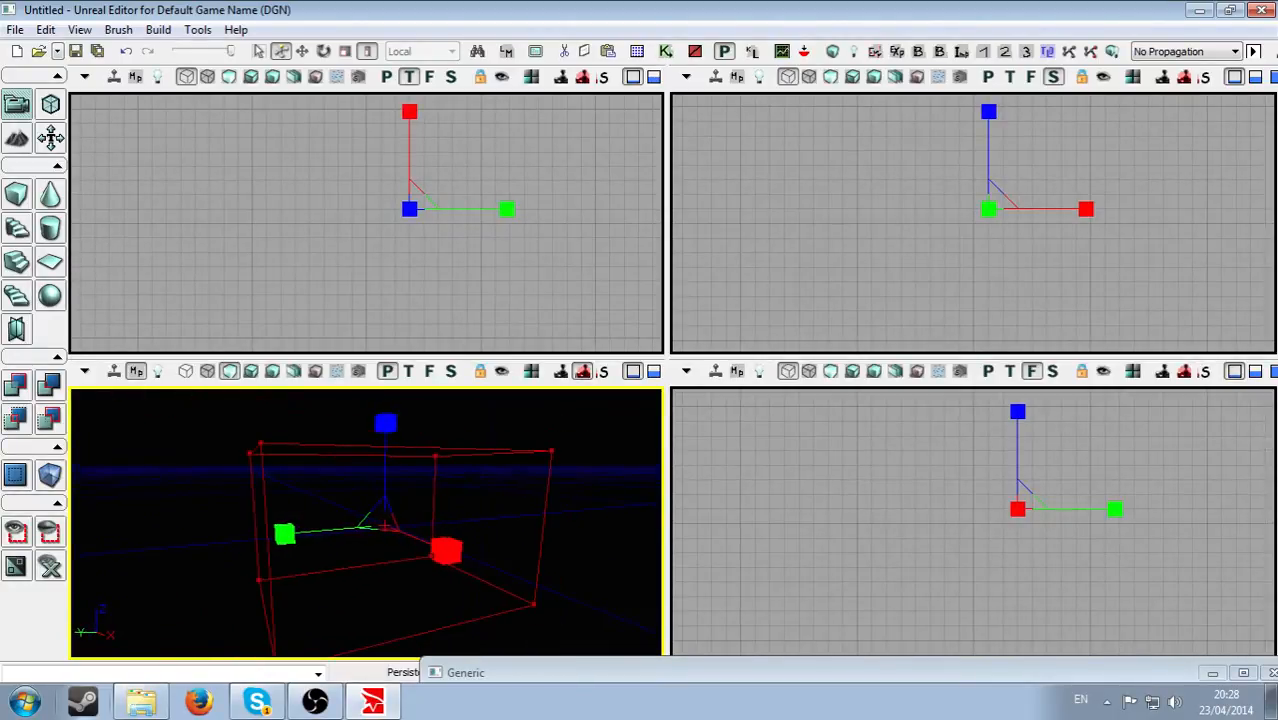
pyautogui.moveTo(240, 545)
pyautogui.mouseDown(button='right')
pyautogui.moveTo(240, 563)
pyautogui.moveTo(238, 537)
pyautogui.mouseUp(button='right')
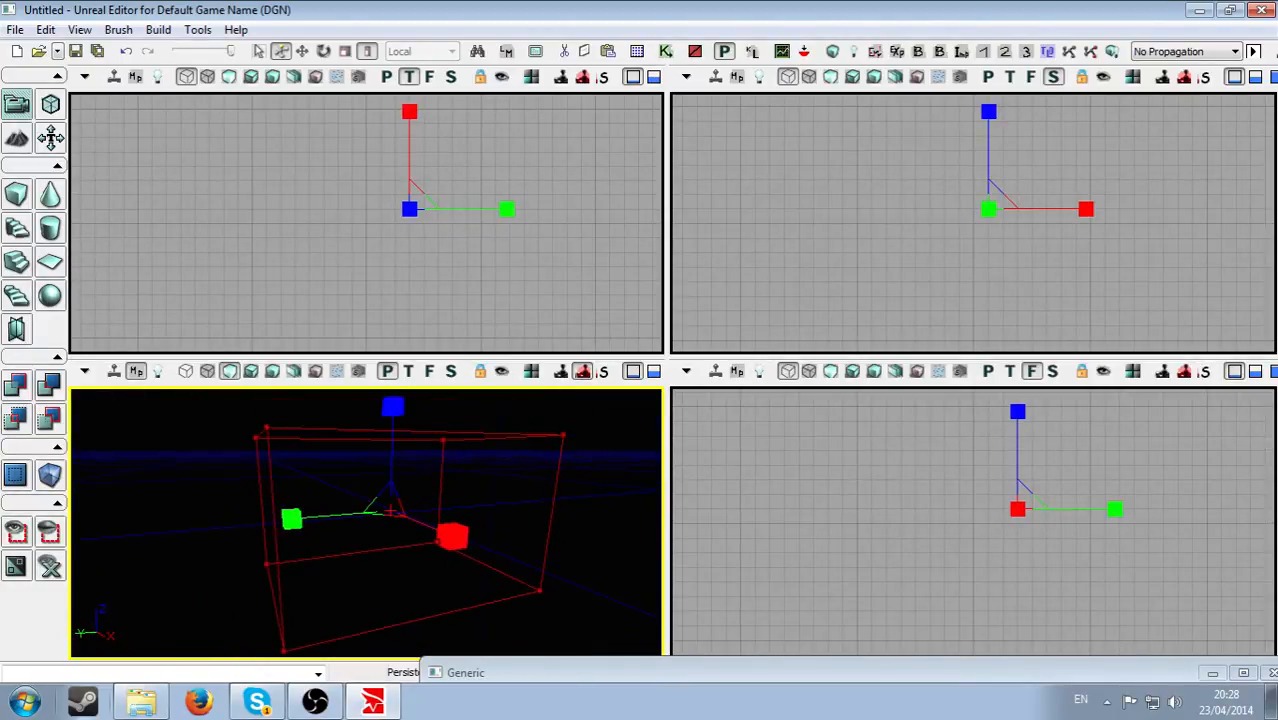
pyautogui.click(15, 384)
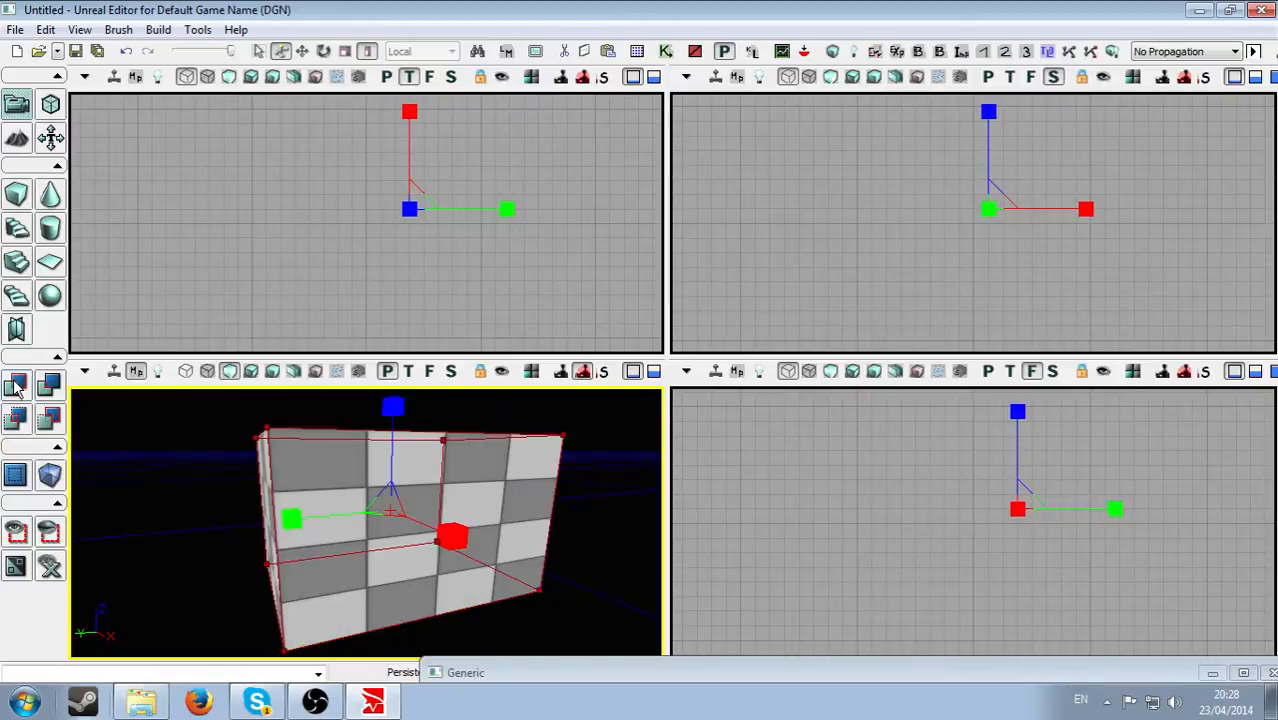
# Inspect the checkered block in the perspective viewport, comparing the Lit and Unlit view modes and ending in Unlit.
pyautogui.moveTo(200, 512); pyautogui.dragTo(195, 450)
pyautogui.moveTo(195, 450); pyautogui.dragTo(215, 490, button='right')
pyautogui.moveTo(215, 490); pyautogui.dragTo(218, 525)
pyautogui.moveTo(218, 525); pyautogui.dragTo(296, 468, button='right')
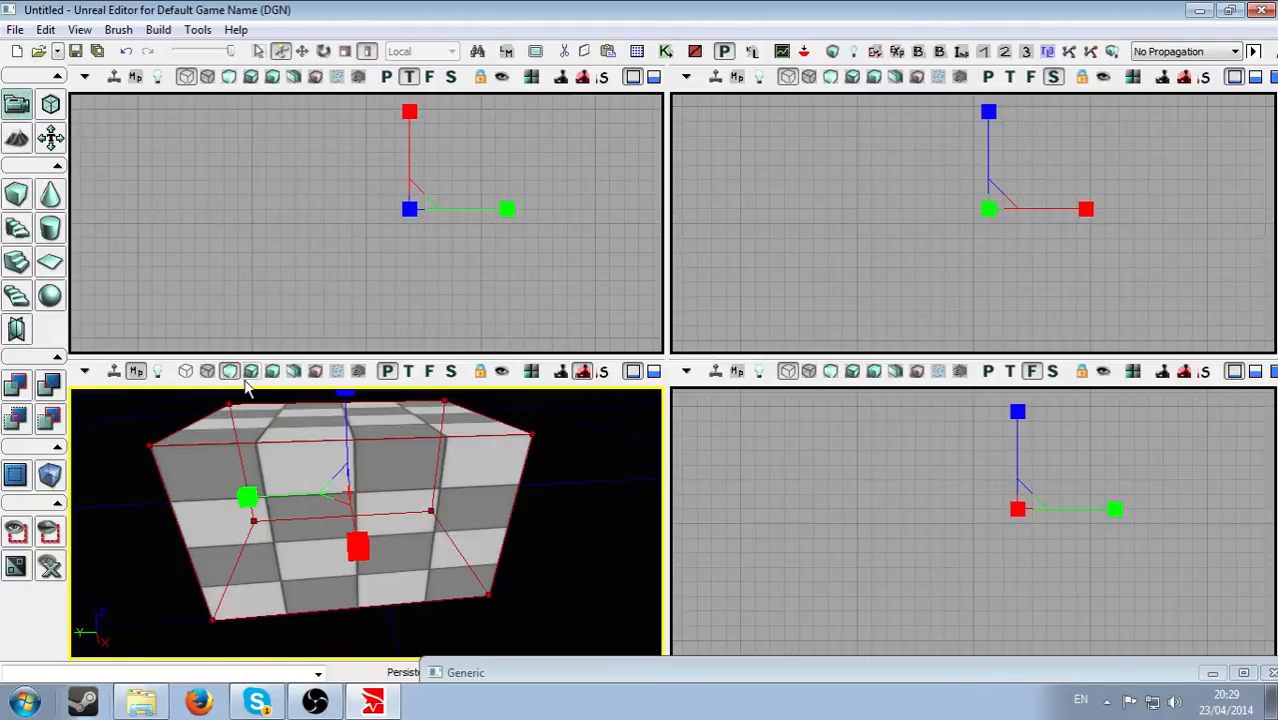
pyautogui.moveTo(296, 500)
pyautogui.mouseDown(button='right')
pyautogui.moveTo(375, 465)
pyautogui.moveTo(310, 492)
pyautogui.moveTo(255, 490)
pyautogui.moveTo(280, 482)
pyautogui.moveTo(215, 455)
pyautogui.moveTo(345, 505)
pyautogui.moveTo(395, 475)
pyautogui.moveTo(355, 463)
pyautogui.moveTo(366, 495)
pyautogui.moveTo(375, 487)
pyautogui.mouseUp(button='right')
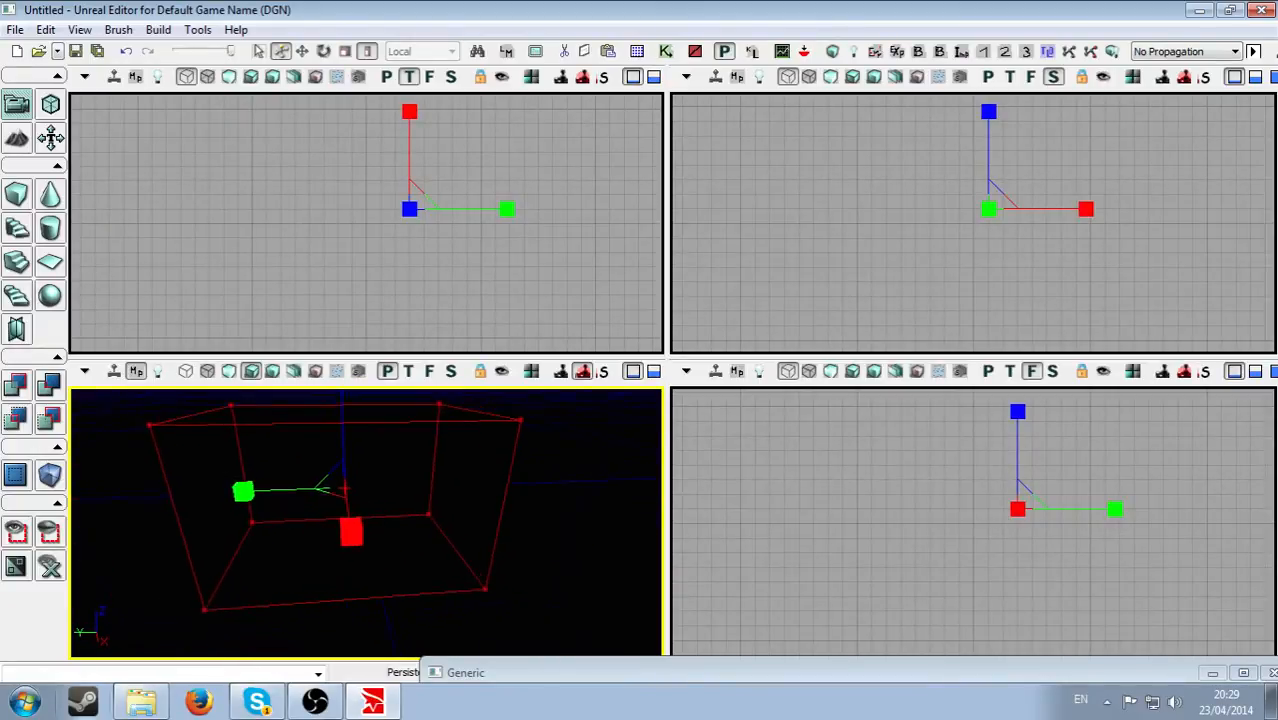
pyautogui.click(229, 371)
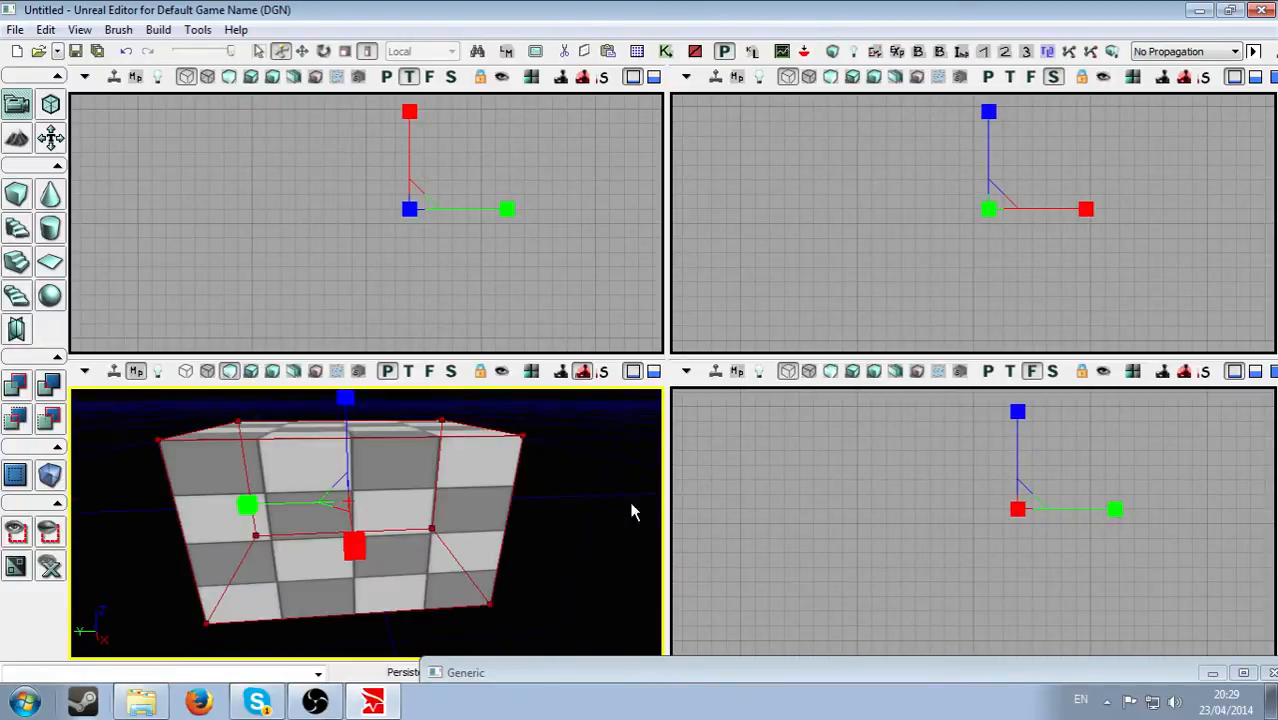
pyautogui.moveTo(630, 507)
pyautogui.mouseDown(button='right')
pyautogui.moveTo(592, 540)
pyautogui.moveTo(638, 512)
pyautogui.moveTo(600, 507)
pyautogui.moveTo(618, 496)
pyautogui.moveTo(581, 502)
pyautogui.moveTo(607, 540)
pyautogui.moveTo(583, 521)
pyautogui.moveTo(598, 533)
pyautogui.moveTo(600, 508)
pyautogui.moveTo(566, 545)
pyautogui.moveTo(577, 508)
pyautogui.moveTo(470, 535)
pyautogui.moveTo(436, 520)
pyautogui.moveTo(515, 510)
pyautogui.moveTo(470, 525)
pyautogui.moveTo(490, 520)
pyautogui.moveTo(511, 402)
pyautogui.mouseUp(button='right')
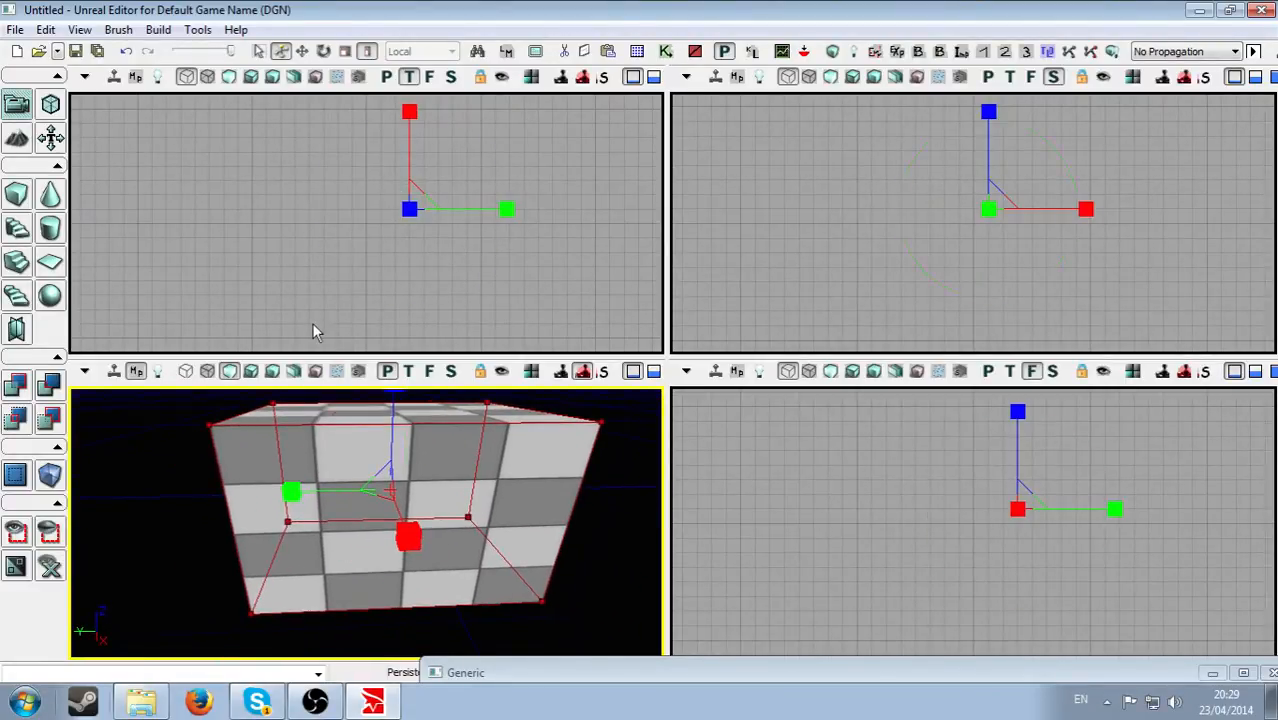
# Scale the builder brush down uniformly so that it sits slightly inside the checkered block.
pyautogui.press('space')
pyautogui.press('space')
pyautogui.press('space')
pyautogui.press('space')
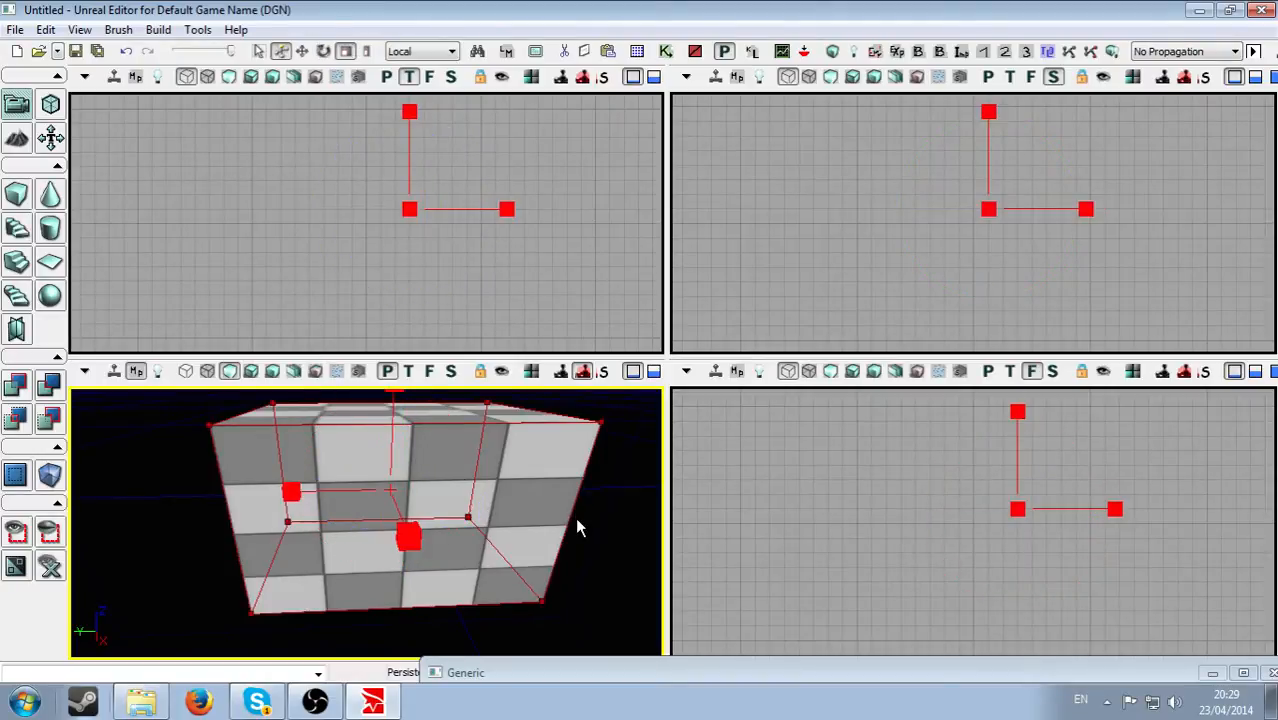
pyautogui.press('space')
pyautogui.press('space')
pyautogui.moveTo(620, 531); pyautogui.dragTo(650, 505, button='right')
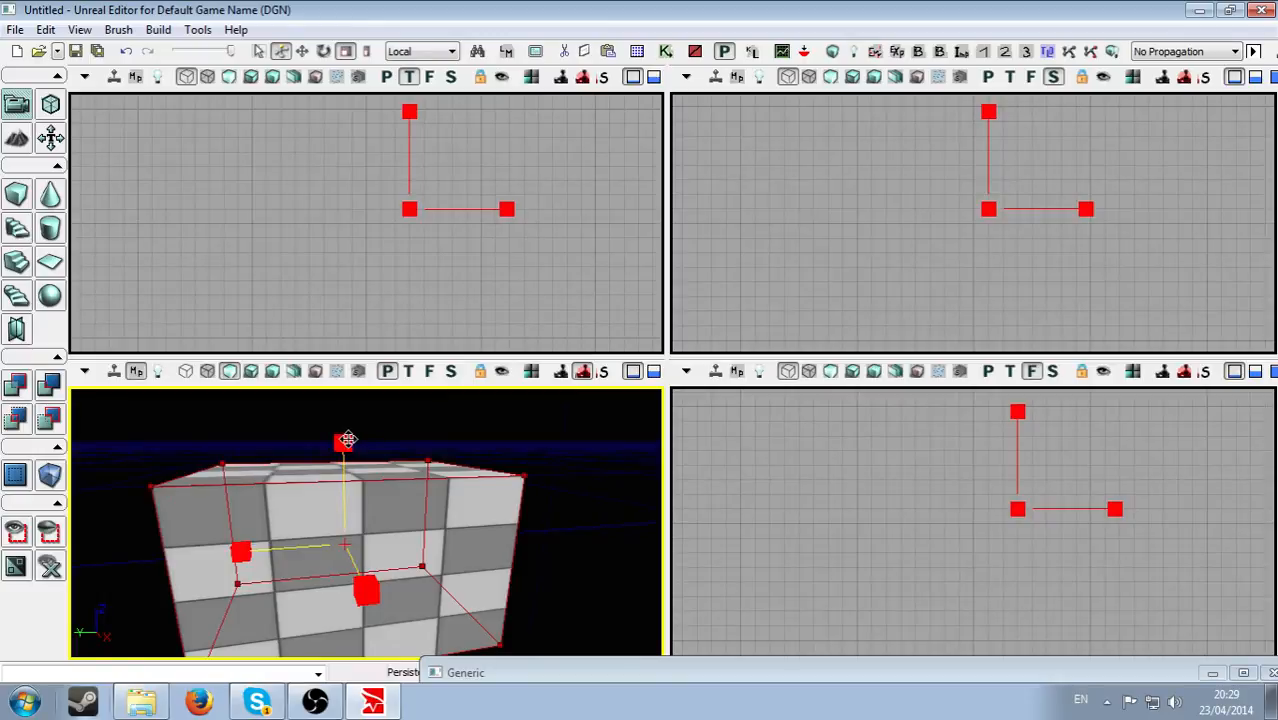
pyautogui.moveTo(343, 443)
pyautogui.mouseDown()
pyautogui.moveTo(343, 415)
pyautogui.moveTo(343, 457)
pyautogui.mouseUp()
# Subtract the smaller builder brush from the checkered block with CSG Subtract to hollow out a room.
pyautogui.moveTo(468, 430); pyautogui.dragTo(403, 483, button='right')
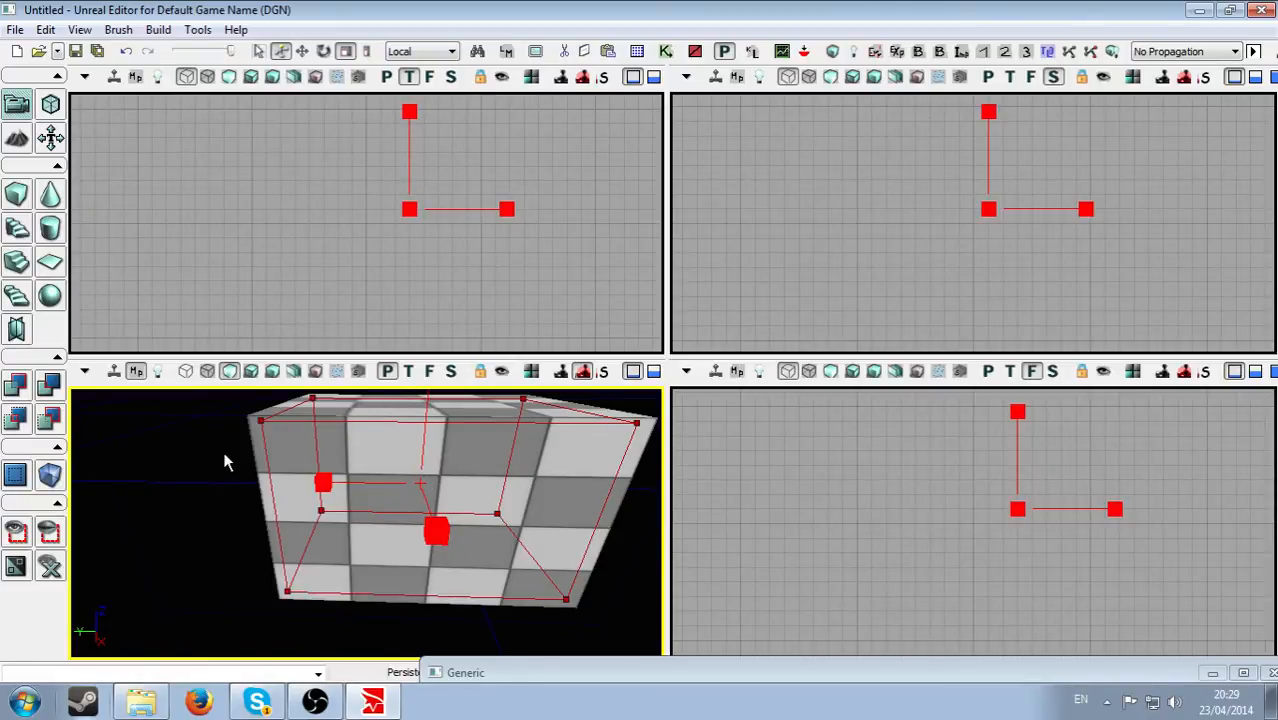
pyautogui.moveTo(225, 462); pyautogui.dragTo(212, 452, button='right')
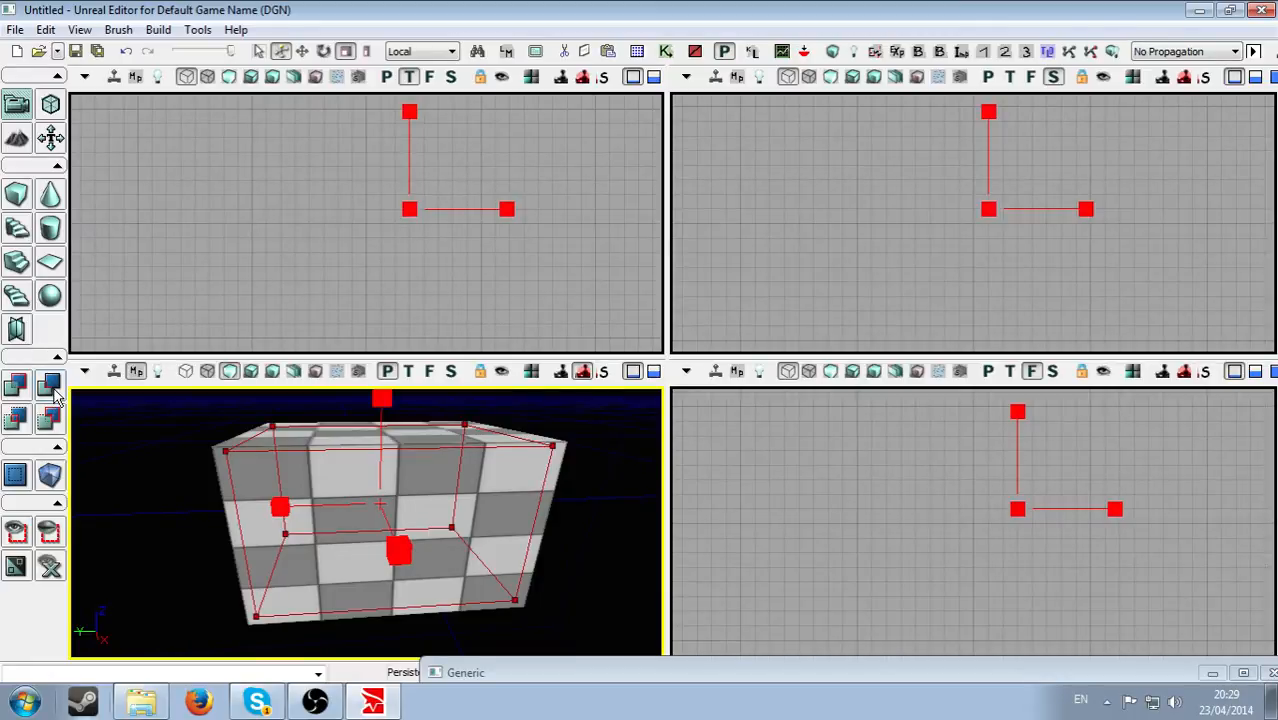
pyautogui.moveTo(200, 470); pyautogui.dragTo(204, 415)
pyautogui.moveTo(366, 523)
pyautogui.mouseDown(button='right')
pyautogui.moveTo(368, 440)
pyautogui.moveTo(405, 442)
pyautogui.moveTo(520, 580)
pyautogui.moveTo(362, 450)
pyautogui.moveTo(450, 410)
pyautogui.moveTo(530, 440)
pyautogui.moveTo(500, 540)
pyautogui.moveTo(390, 560)
pyautogui.moveTo(440, 490)
pyautogui.moveTo(530, 460)
pyautogui.moveTo(600, 500)
pyautogui.moveTo(430, 530)
pyautogui.moveTo(530, 500)
pyautogui.moveTo(480, 480)
pyautogui.moveTo(420, 410)
pyautogui.moveTo(400, 620)
pyautogui.moveTo(360, 600)
pyautogui.moveTo(340, 550)
pyautogui.moveTo(430, 535)
pyautogui.mouseUp(button='right')
# Add a PlayerStart actor on the checkered floor inside the hollowed room.
pyautogui.moveTo(291, 484); pyautogui.dragTo(225, 436, button='right')
pyautogui.moveTo(366, 523); pyautogui.dragTo(400, 500, button='right')
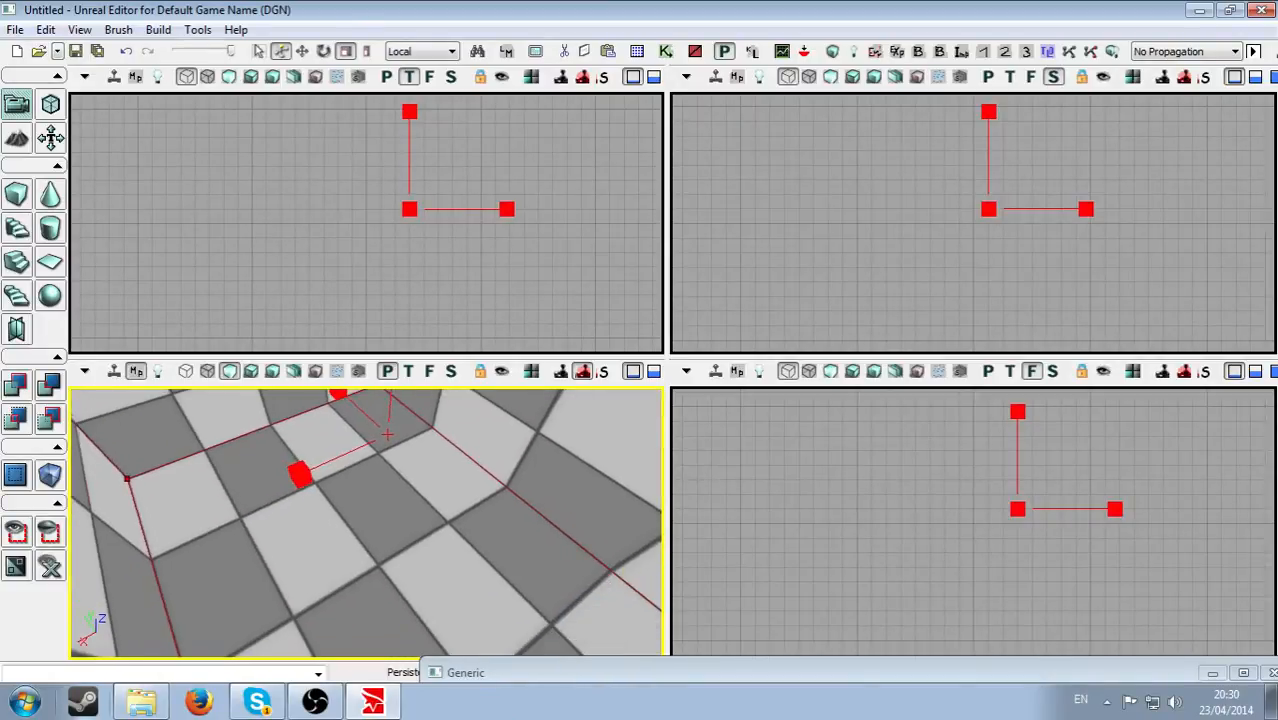
pyautogui.rightClick(348, 520)
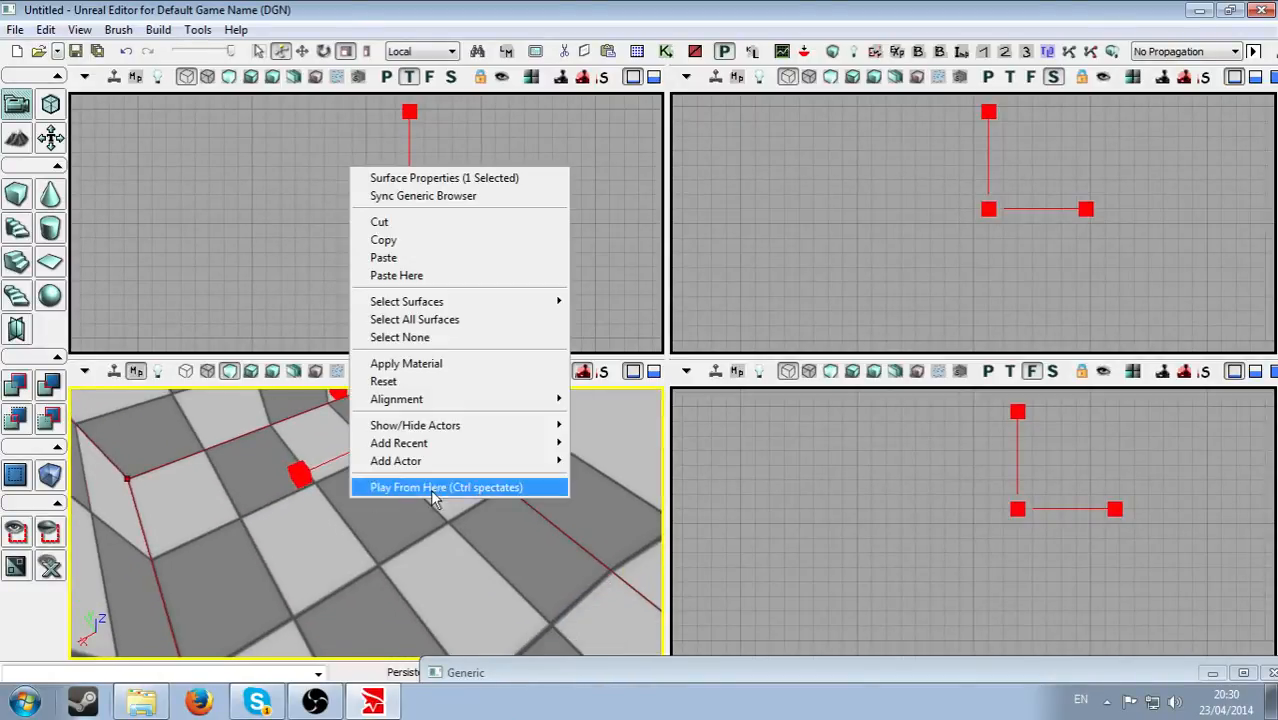
pyautogui.moveTo(431, 476)
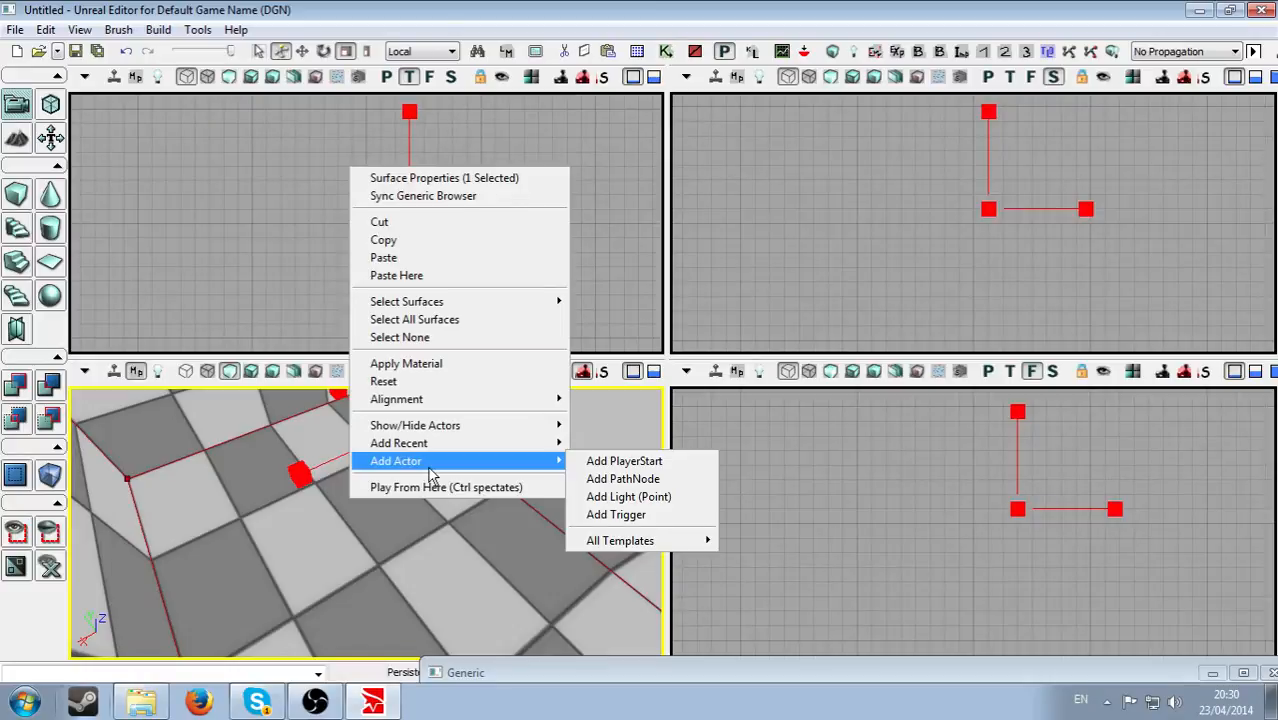
pyautogui.click(648, 462)
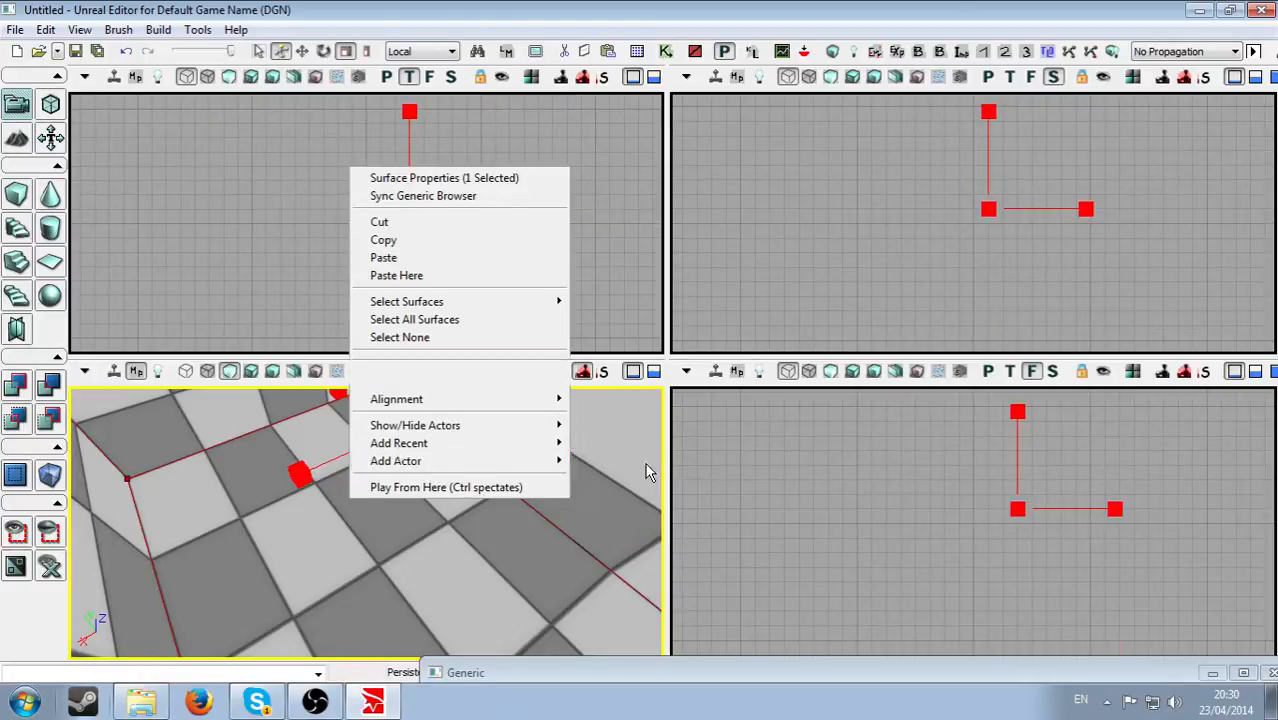
pyautogui.moveTo(343, 518)
pyautogui.mouseDown(button='right')
pyautogui.moveTo(380, 512)
pyautogui.moveTo(343, 518)
pyautogui.mouseUp(button='right')
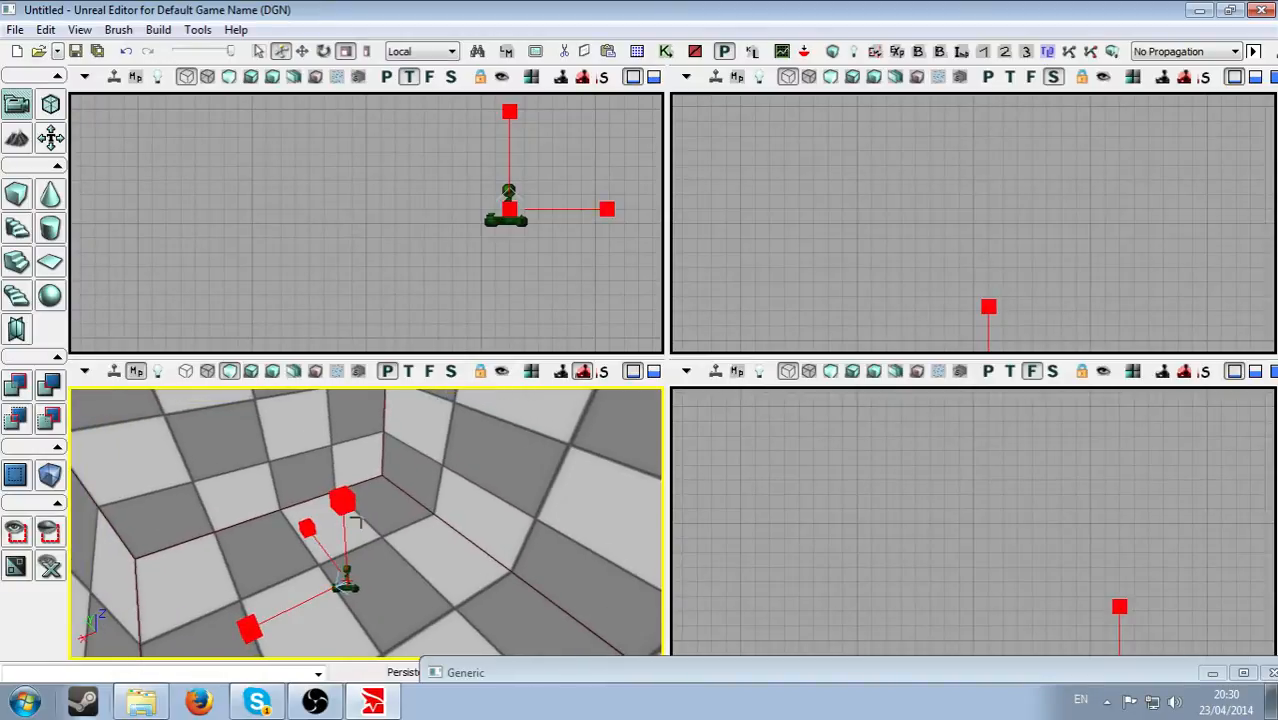
# Raise the PlayerStart slightly above the room floor in translate mode and deselect it.
pyautogui.click(302, 51)
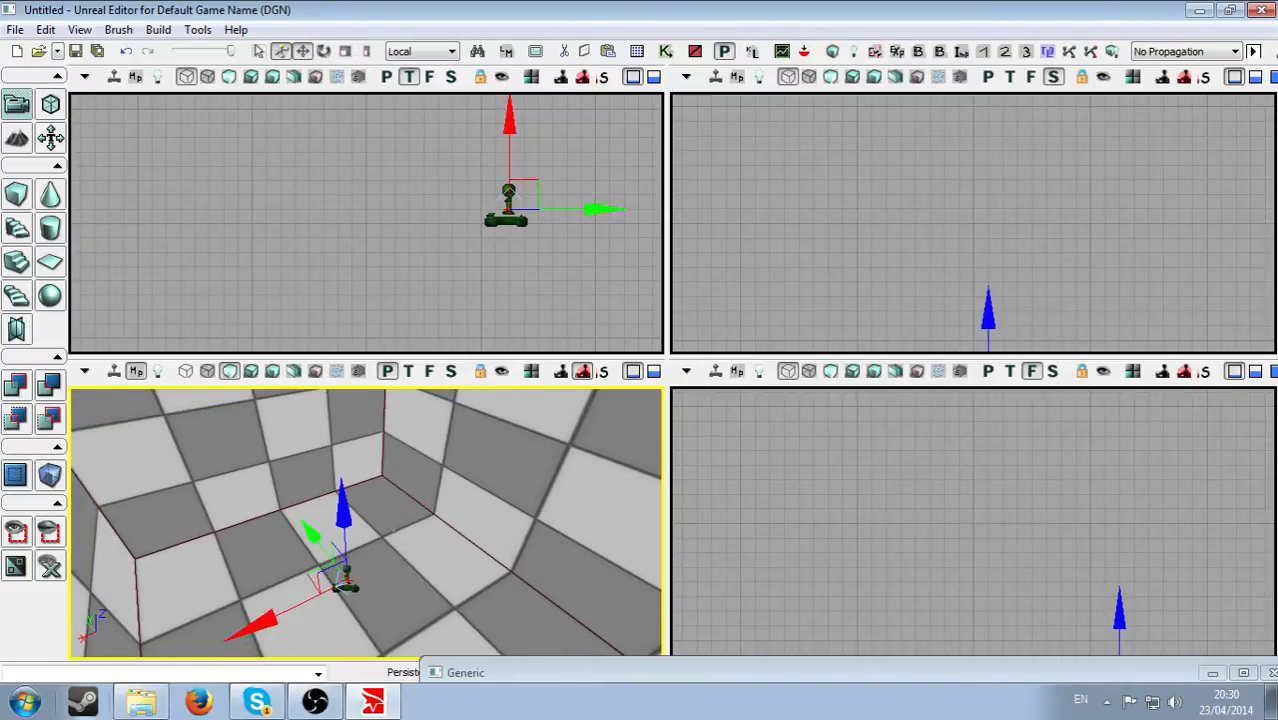
pyautogui.moveTo(345, 528)
pyautogui.mouseDown()
pyautogui.moveTo(343, 418)
pyautogui.moveTo(343, 507)
pyautogui.mouseUp()
pyautogui.click(917, 250)
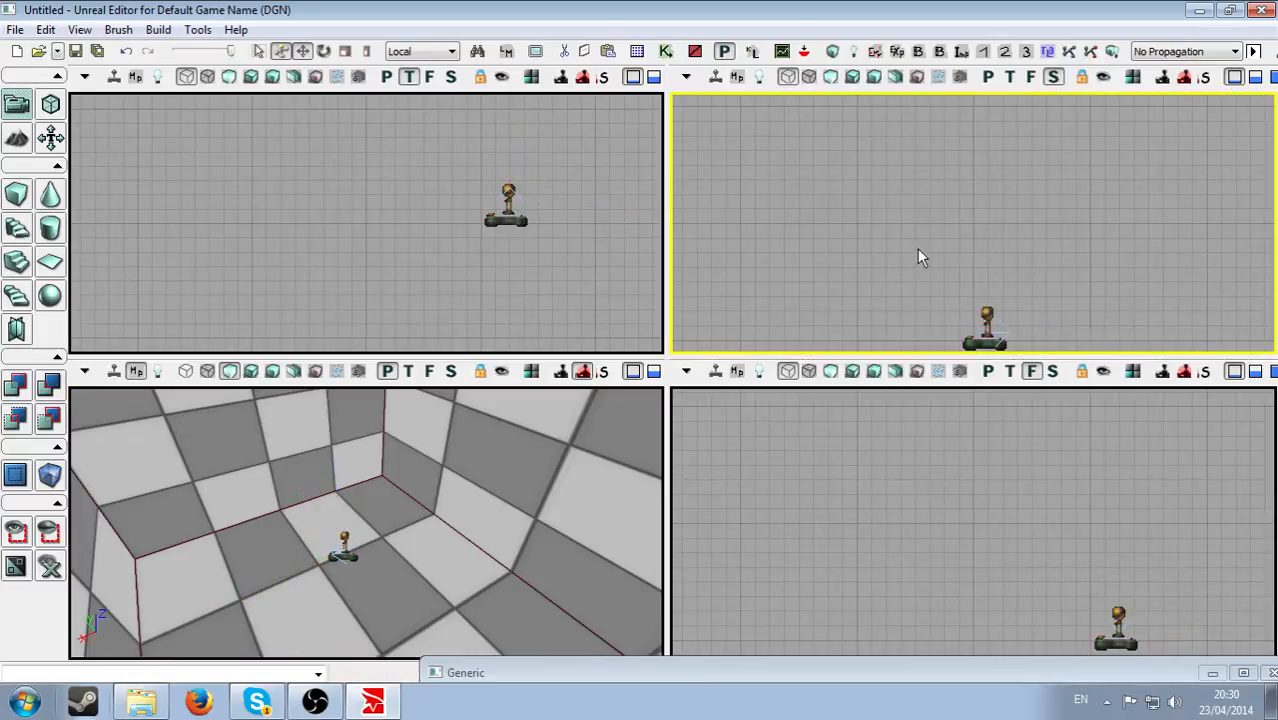
# Reposition the PlayerStart in the Side view so it sits a little lower, just above the room's floor.
pyautogui.scroll(-4, 917, 250)
pyautogui.scroll(1, 1167, 268)
pyautogui.moveTo(1169, 269); pyautogui.dragTo(1111, 275, button='right')
pyautogui.scroll(2, 1075, 284)
pyautogui.scroll(-2, 1111, 275)
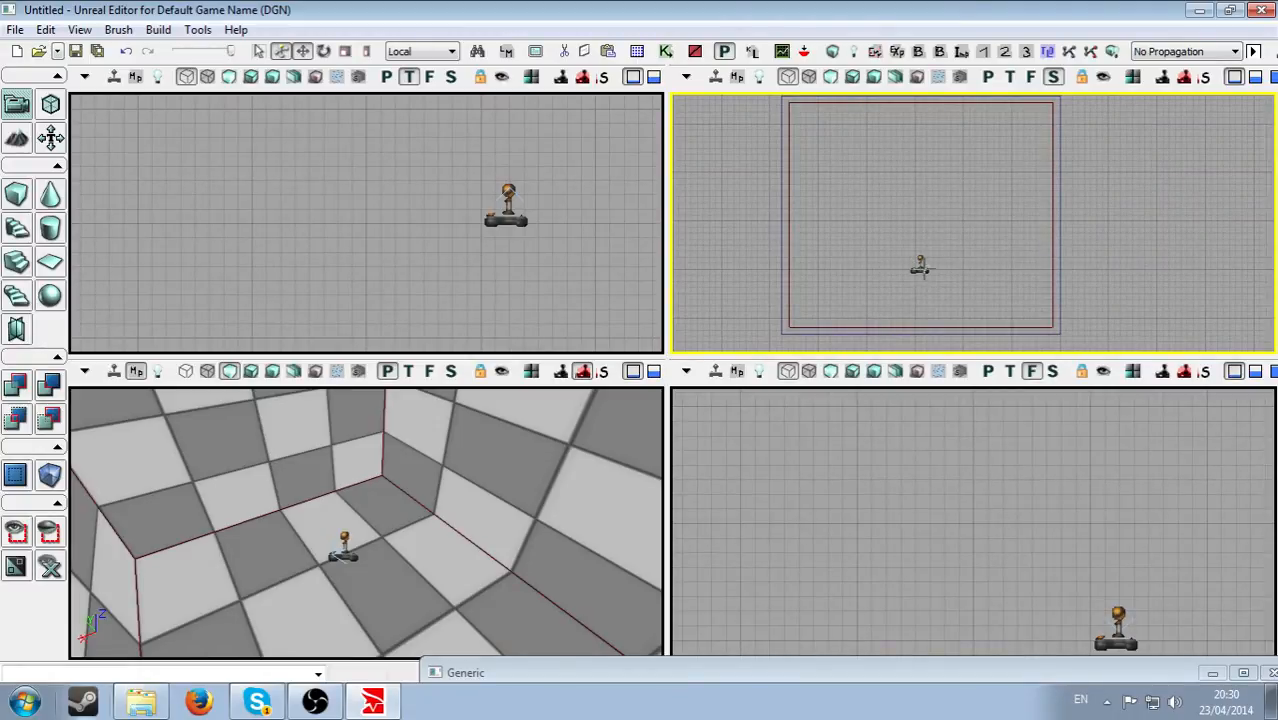
pyautogui.click(920, 266)
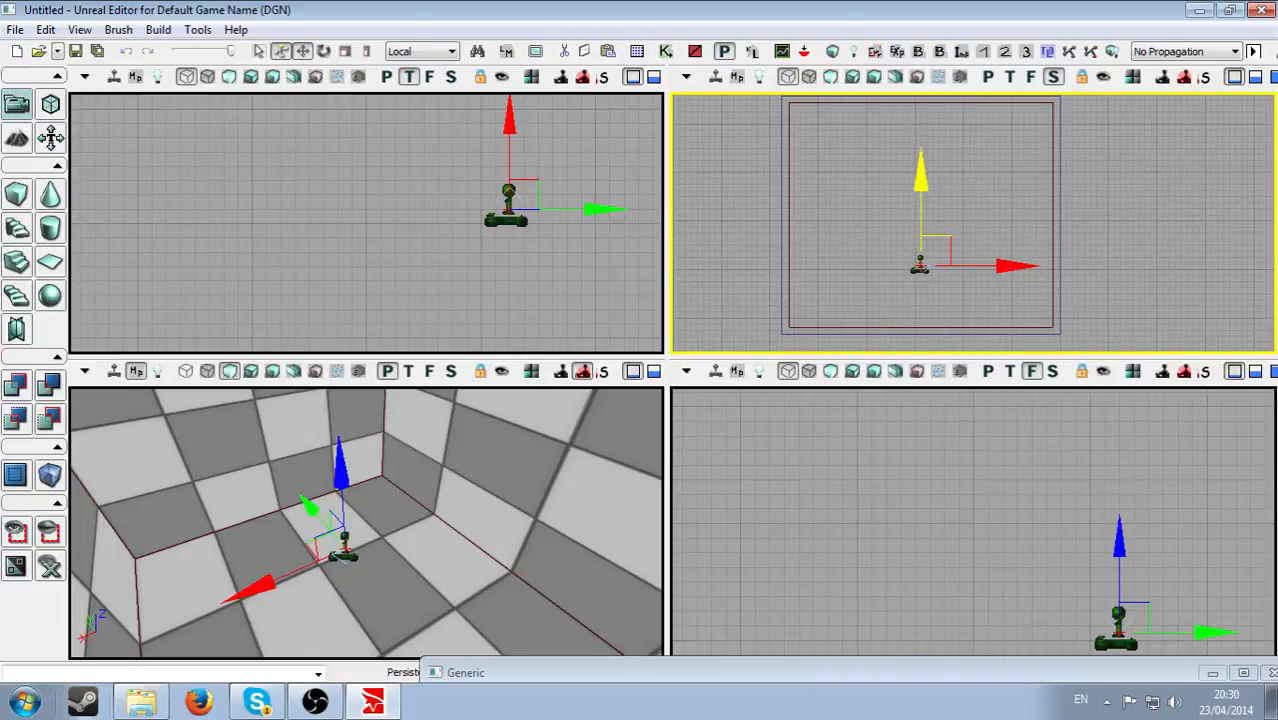
pyautogui.moveTo(920, 178); pyautogui.dragTo(920, 204)
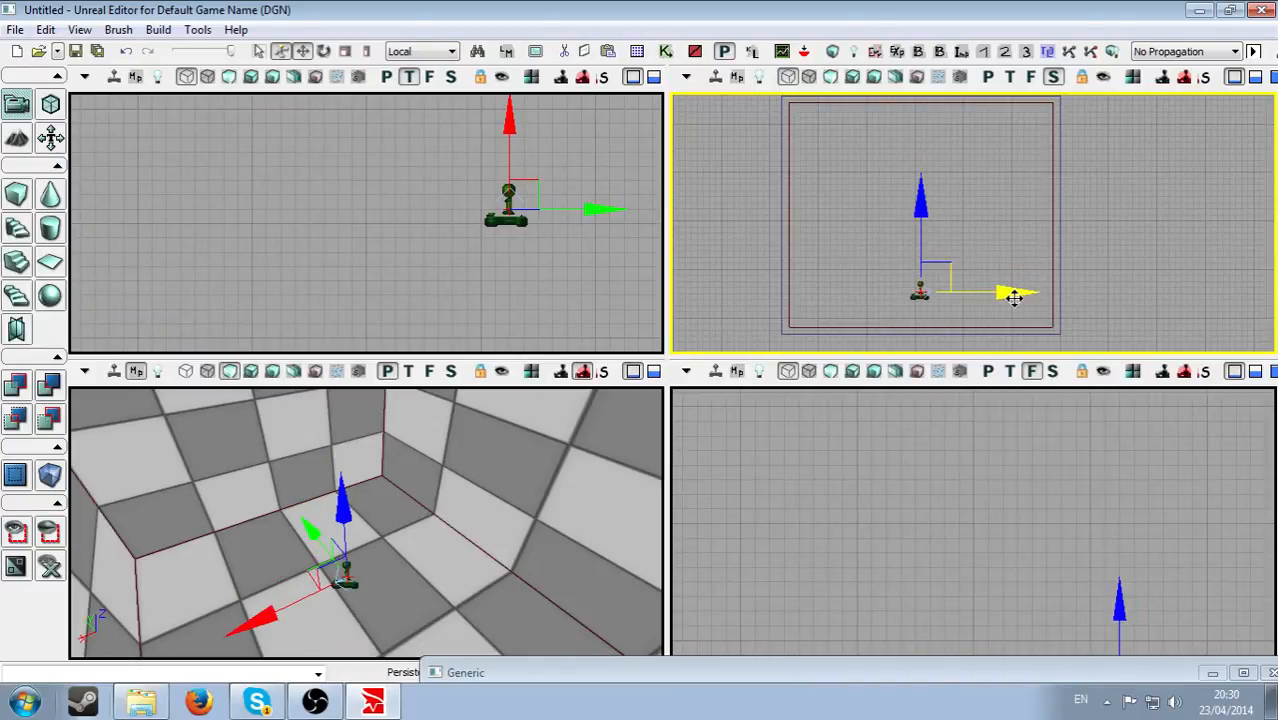
pyautogui.moveTo(1013, 298); pyautogui.dragTo(1007, 298)
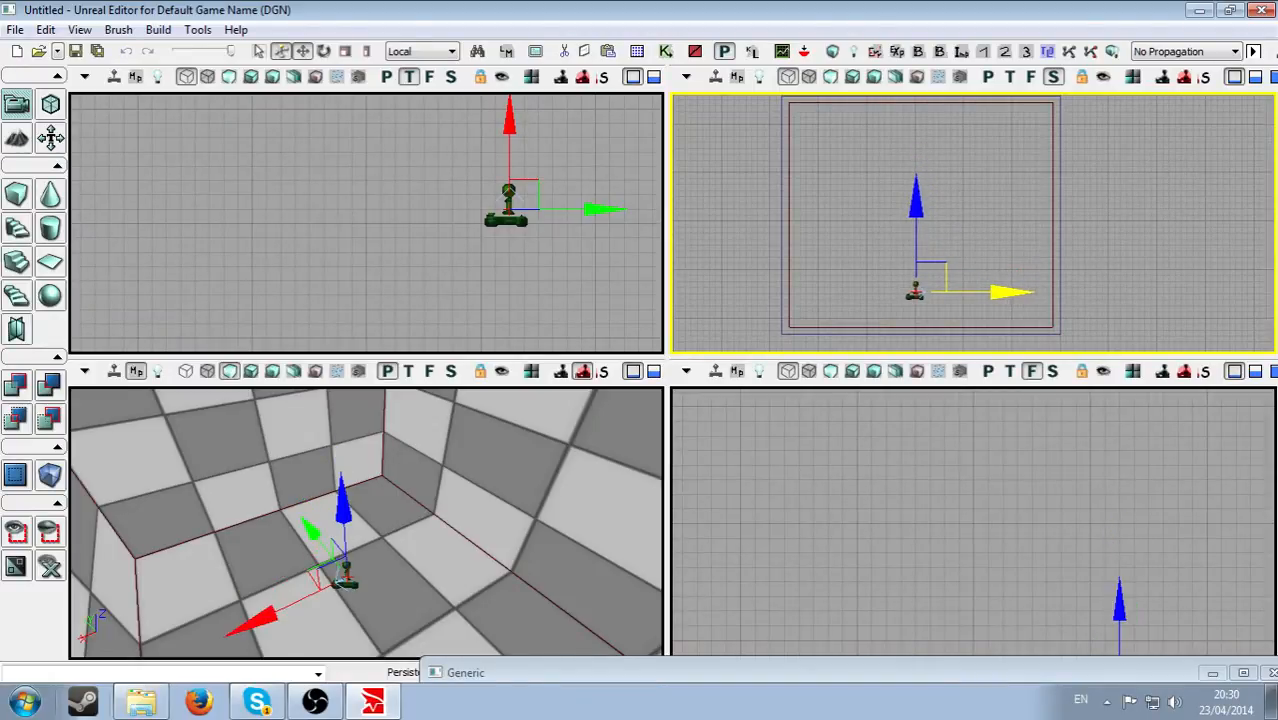
pyautogui.moveTo(916, 195)
pyautogui.mouseDown()
pyautogui.moveTo(916, 225)
pyautogui.moveTo(916, 193)
pyautogui.mouseUp()
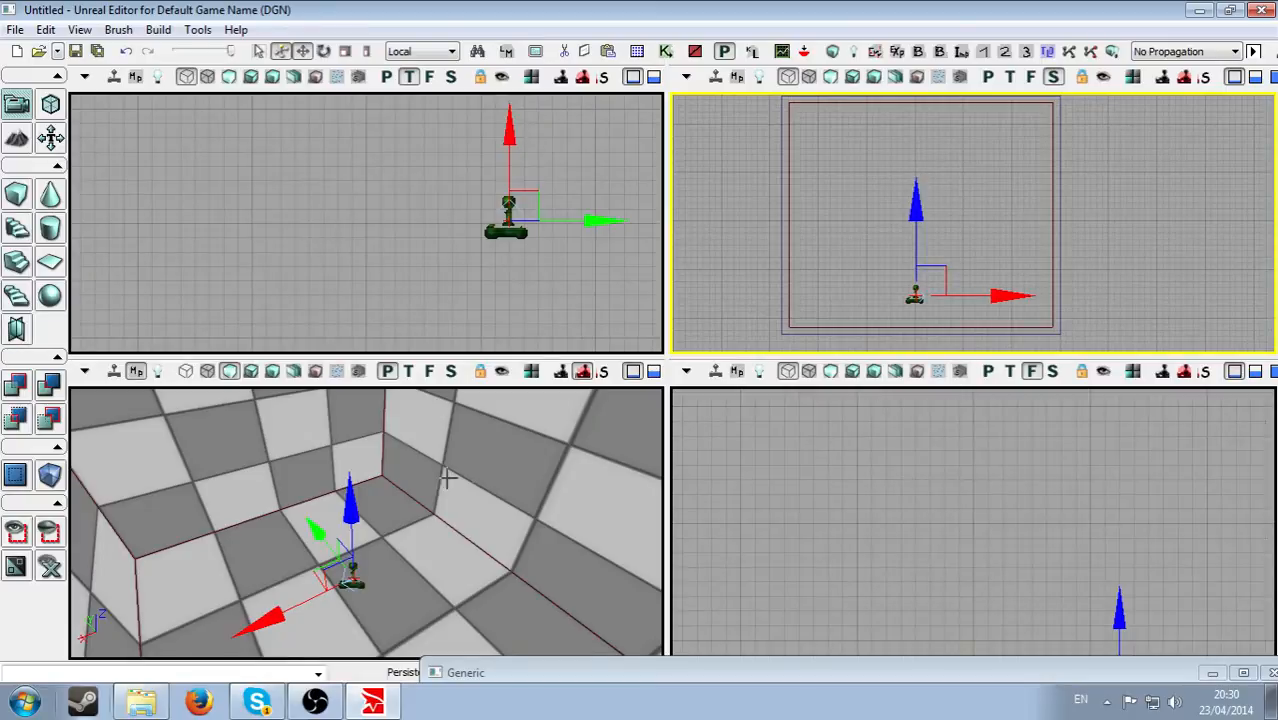
# Run Build All on the level, dismiss the Map Check report and undo the accidental nudge of the PlayerStart.
pyautogui.moveTo(447, 478); pyautogui.dragTo(413, 498, button='right')
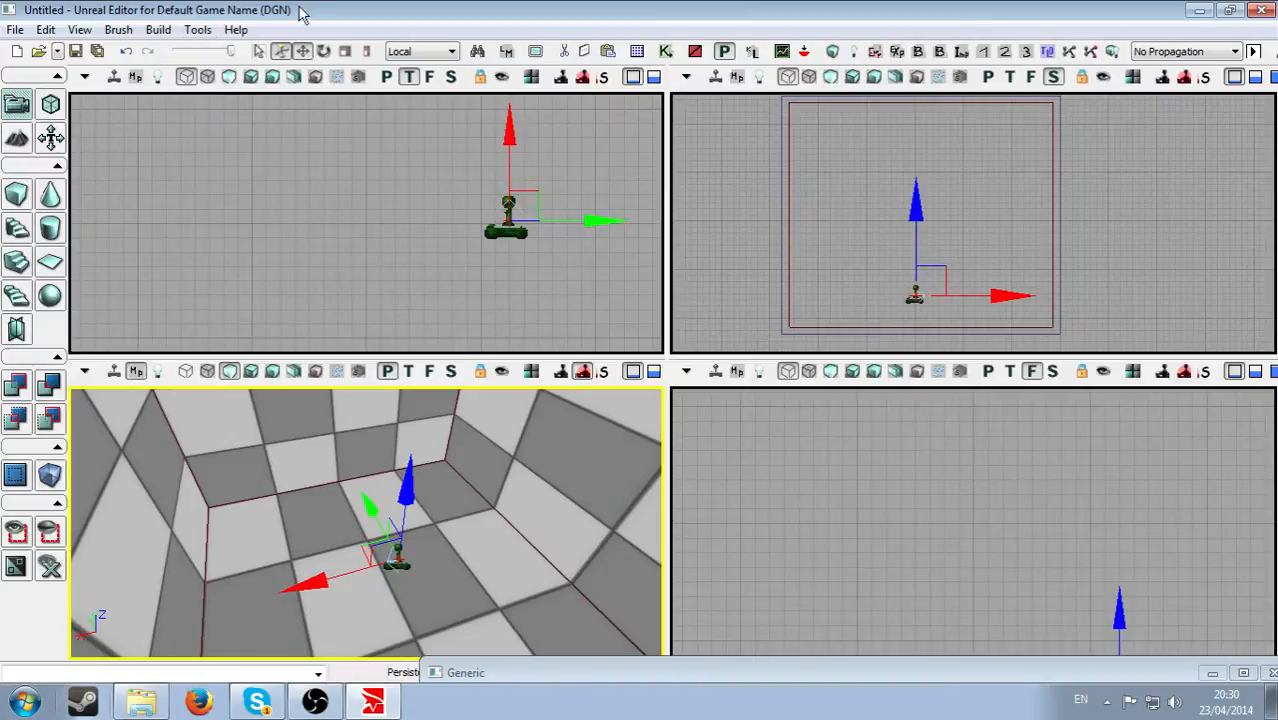
pyautogui.click(166, 33)
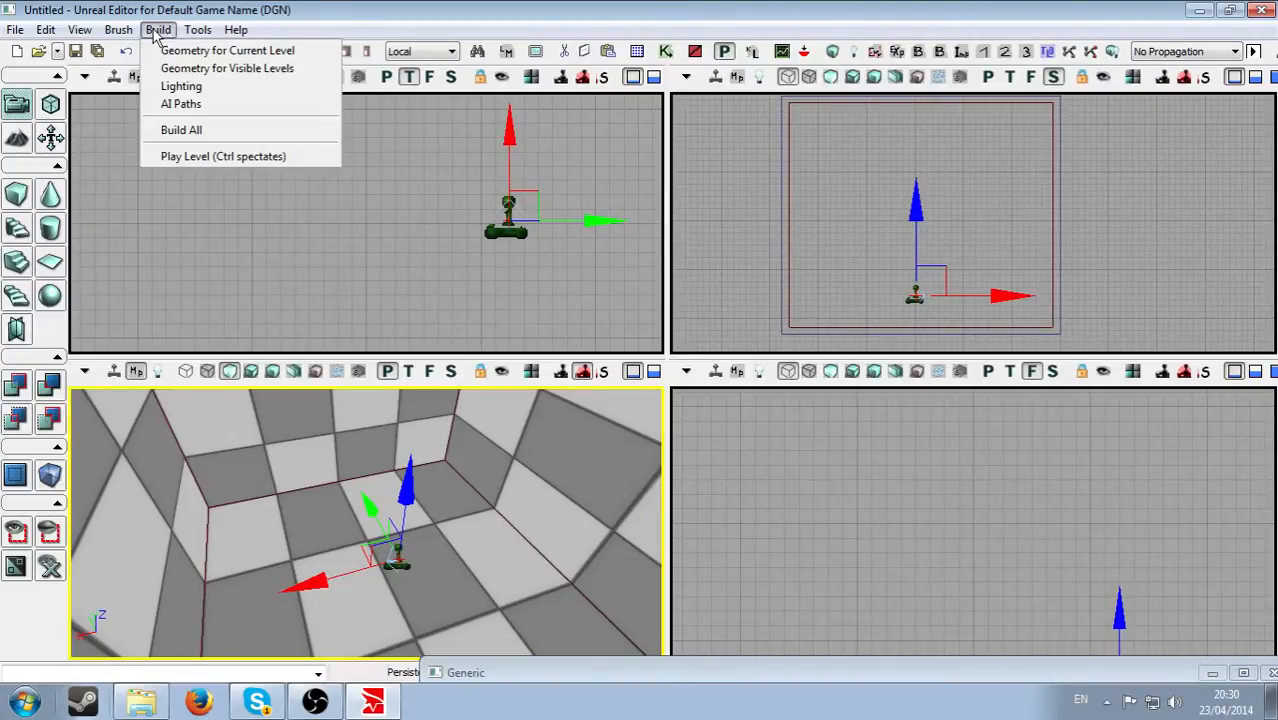
pyautogui.click(182, 130)
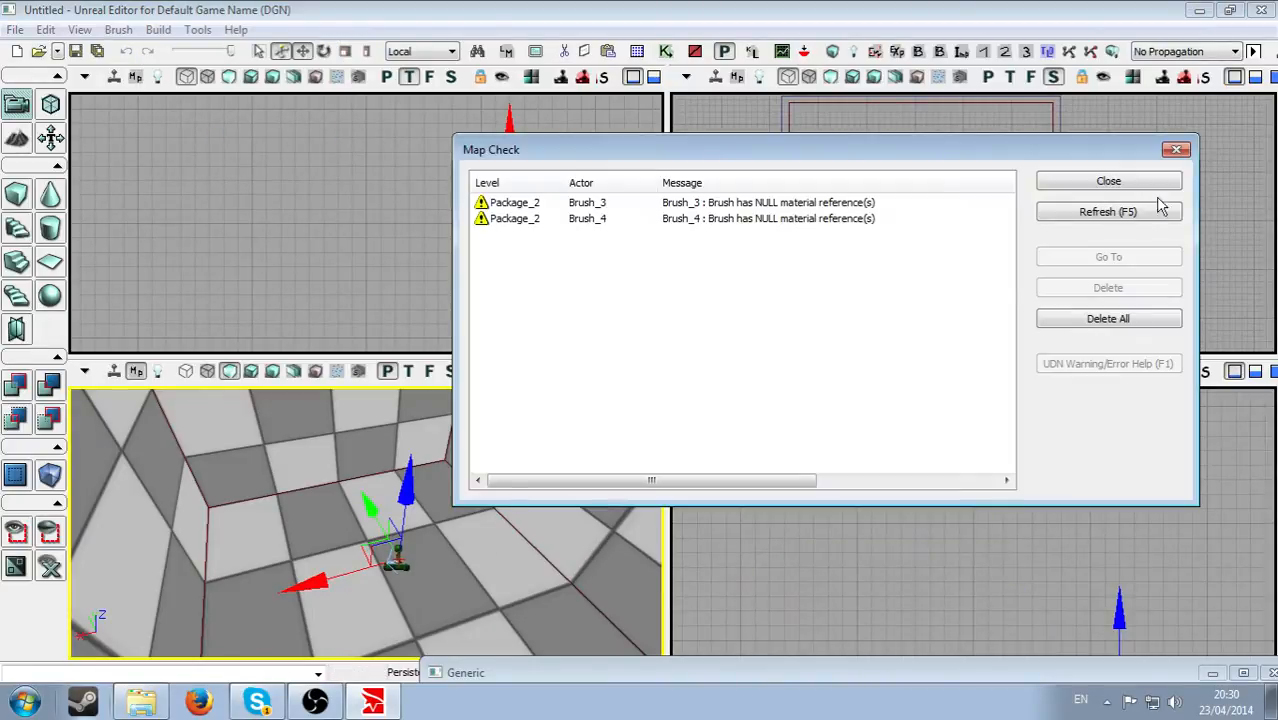
pyautogui.click(1138, 183)
pyautogui.moveTo(371, 506)
pyautogui.mouseDown()
pyautogui.moveTo(408, 572)
pyautogui.moveTo(369, 510)
pyautogui.mouseUp()
pyautogui.hotkey('ctrl', 'z')
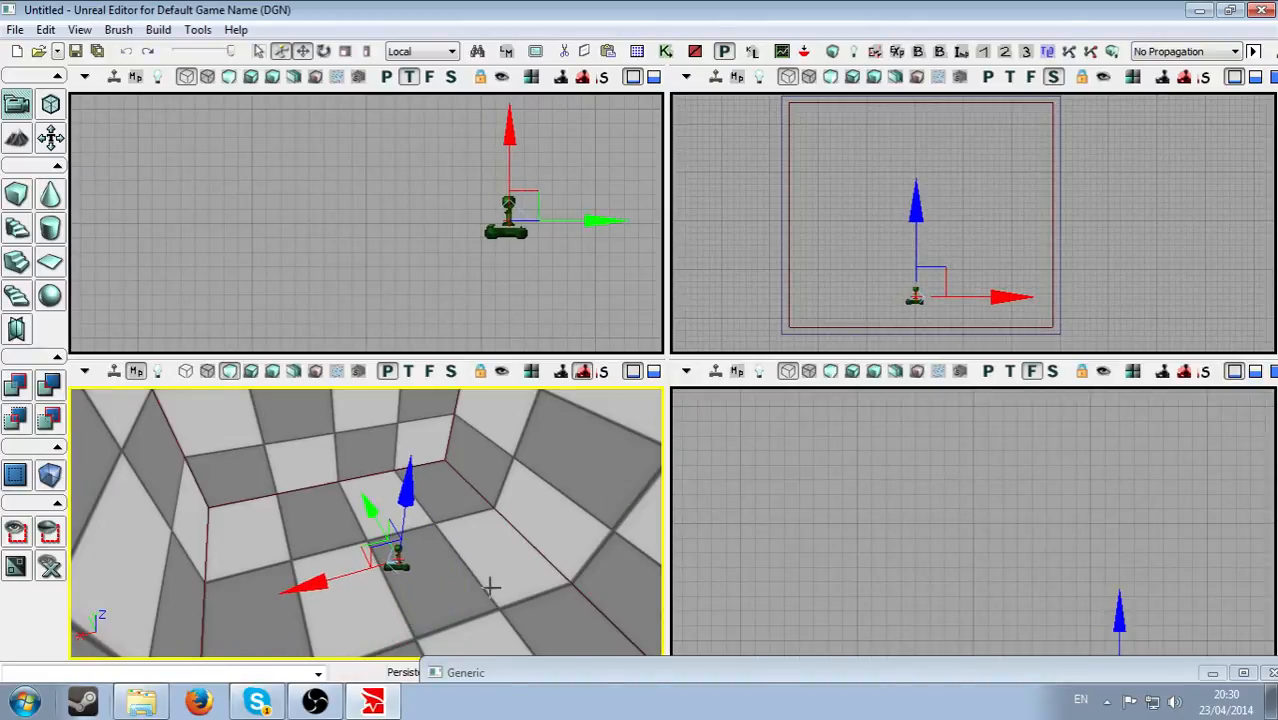
# Play-test the level in the editor, then exit the game window and return to the editor.
pyautogui.moveTo(558, 577)
pyautogui.mouseDown(button='right')
pyautogui.moveTo(598, 600)
pyautogui.moveTo(590, 585)
pyautogui.moveTo(615, 535)
pyautogui.moveTo(645, 545)
pyautogui.moveTo(655, 520)
pyautogui.moveTo(575, 595)
pyautogui.mouseUp(button='right')
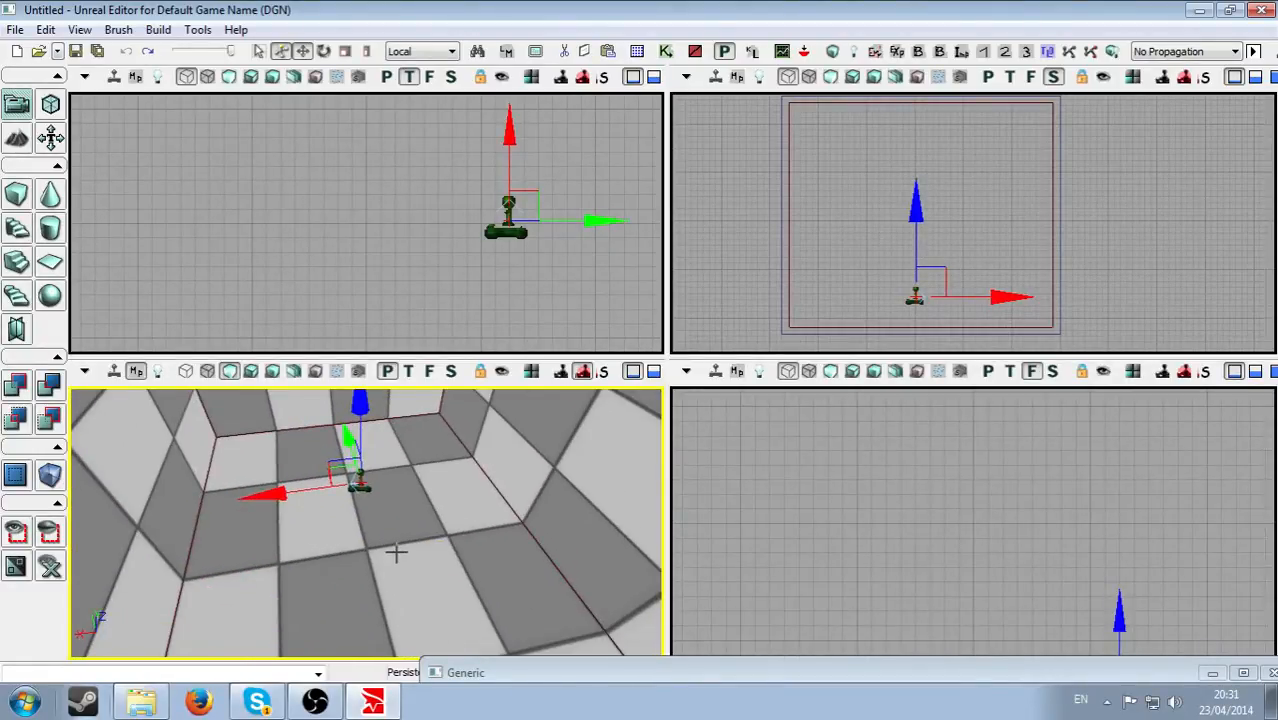
pyautogui.rightClick(388, 513)
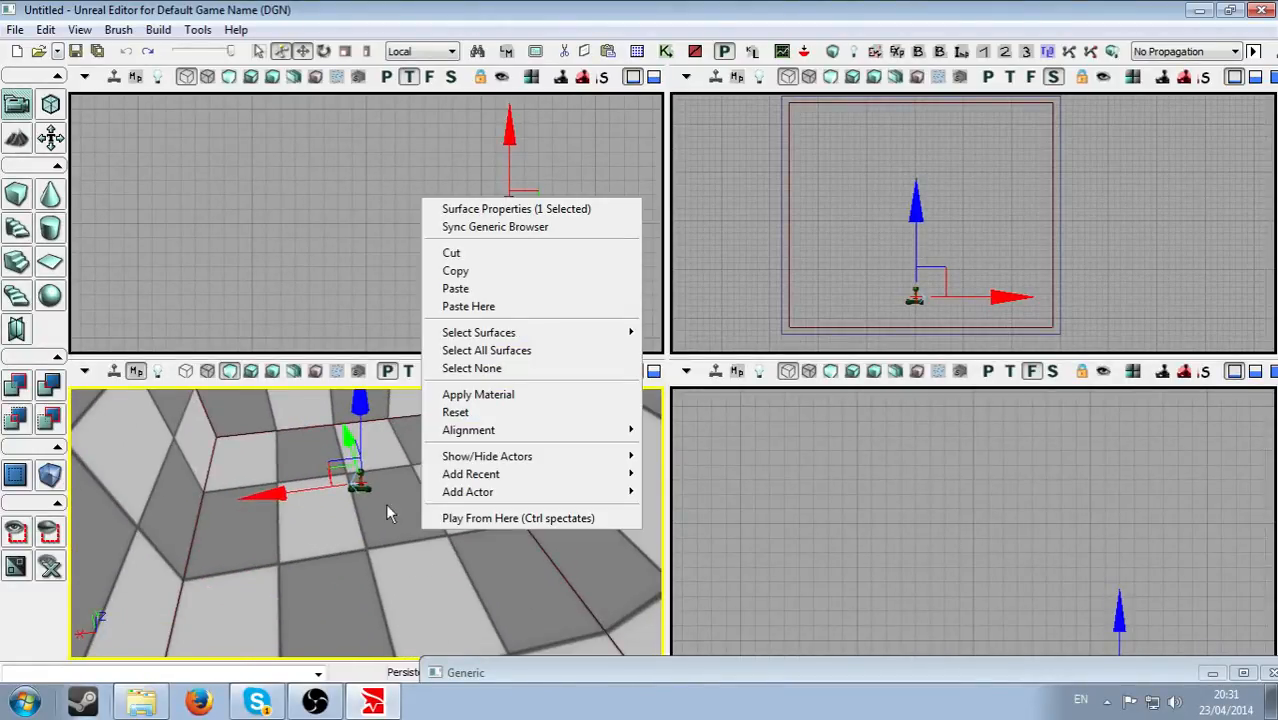
pyautogui.click(285, 30)
pyautogui.click(160, 31)
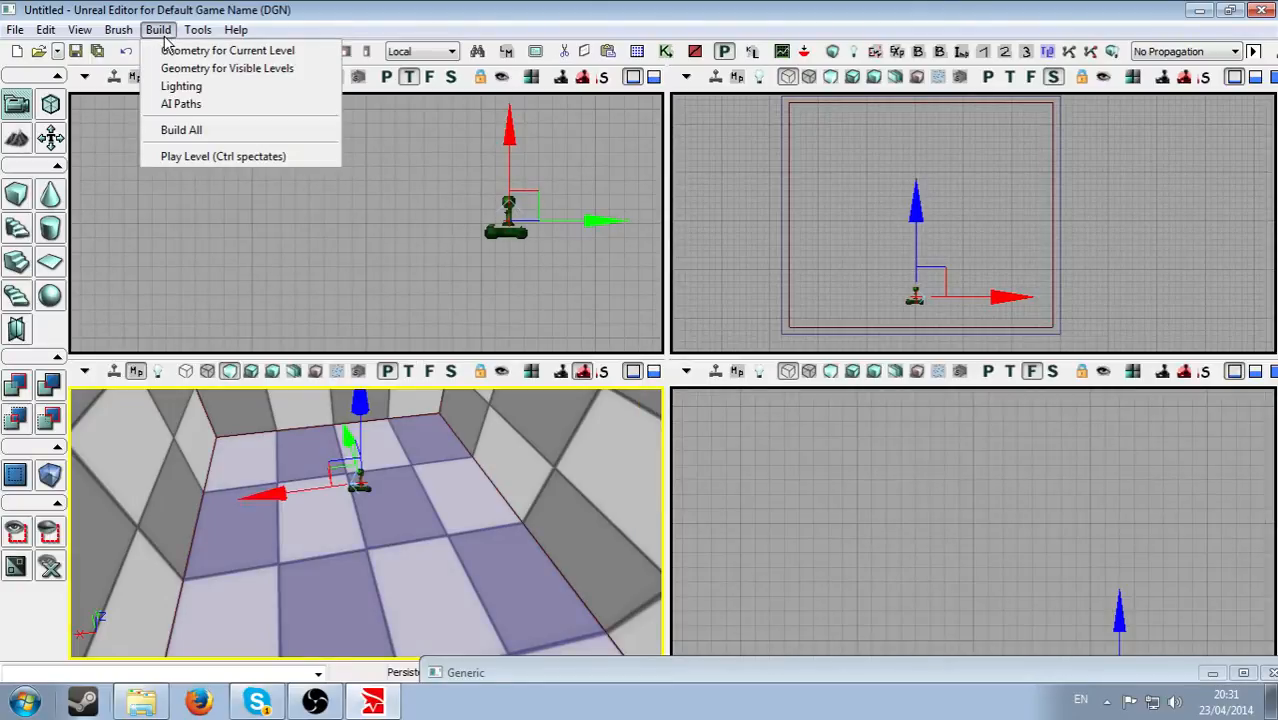
pyautogui.click(199, 158)
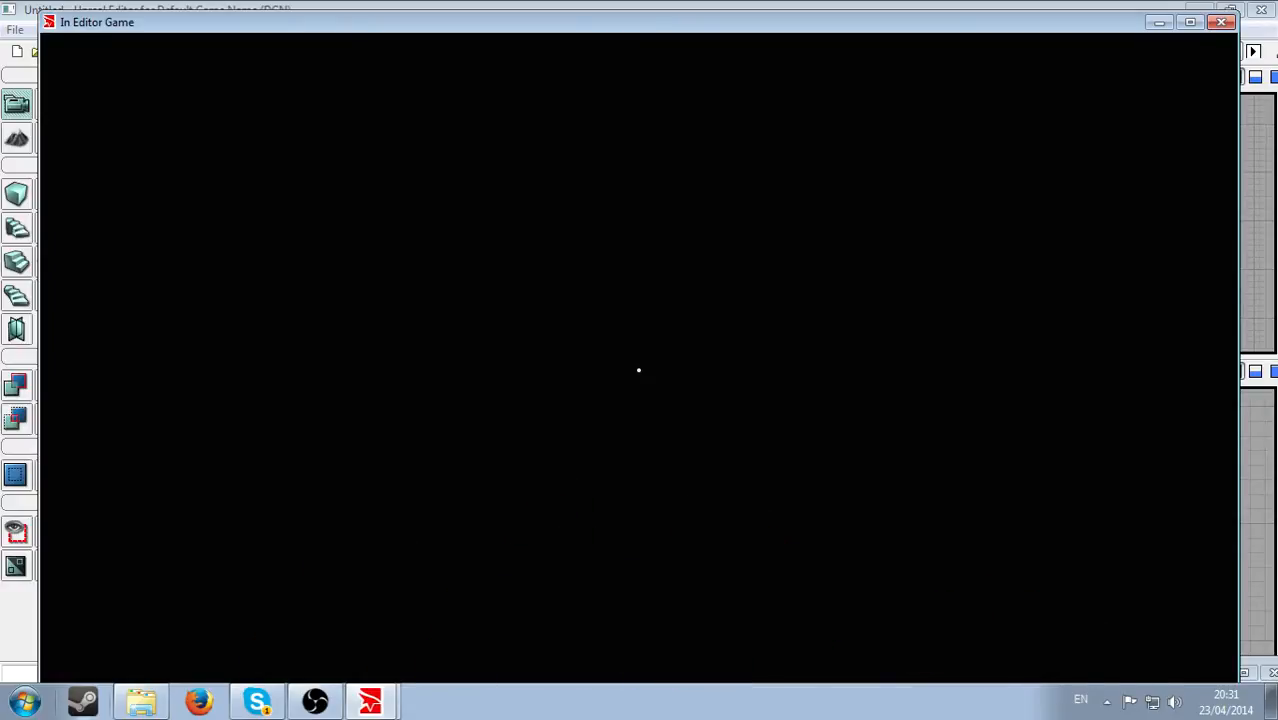
pyautogui.press('w')
pyautogui.press('Escape')
pyautogui.click(390, 707)
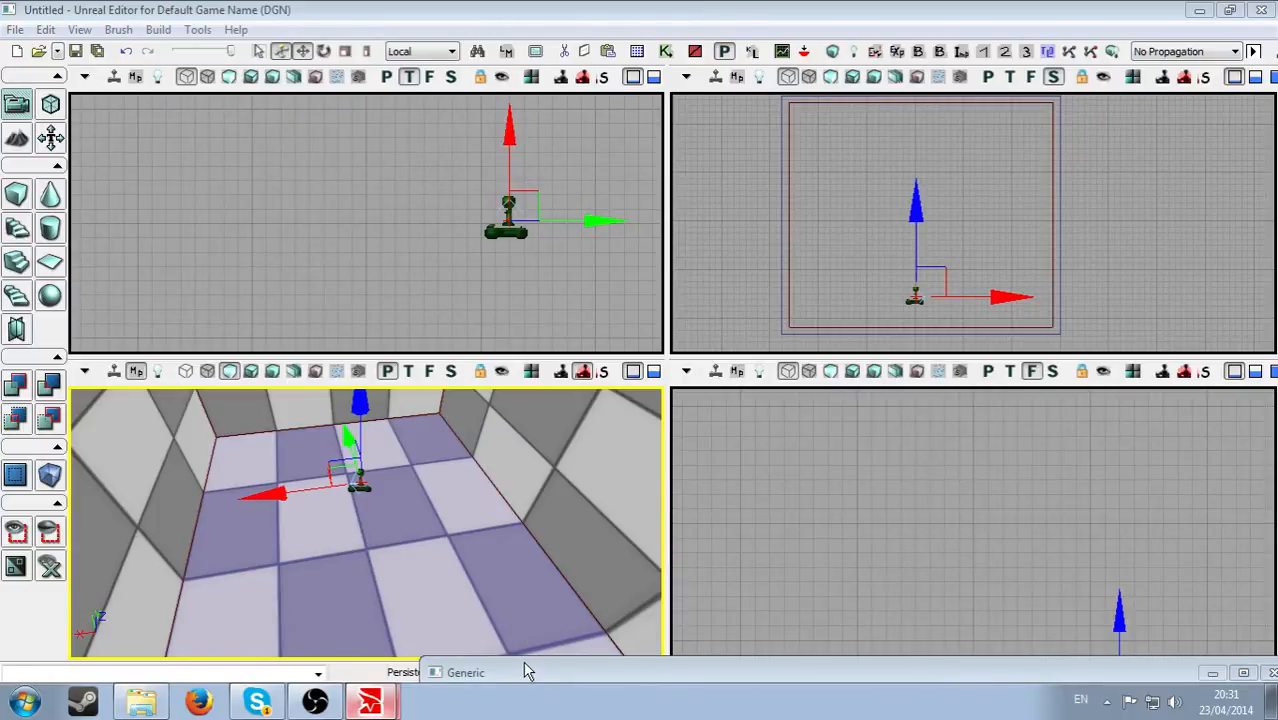
# Add a point light on the room floor beside the PlayerStart and raise it to about the middle of the room's height.
pyautogui.moveTo(546, 610); pyautogui.dragTo(468, 572, button='right')
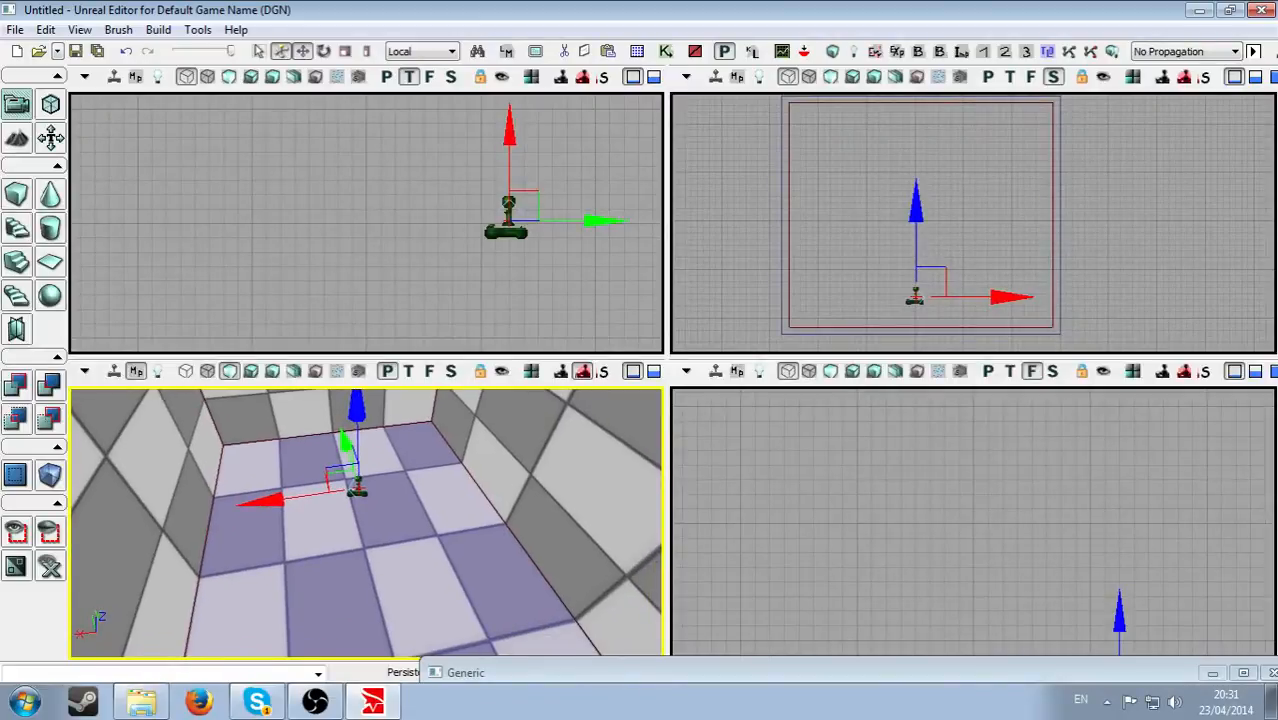
pyautogui.moveTo(441, 508); pyautogui.dragTo(421, 536, button='right')
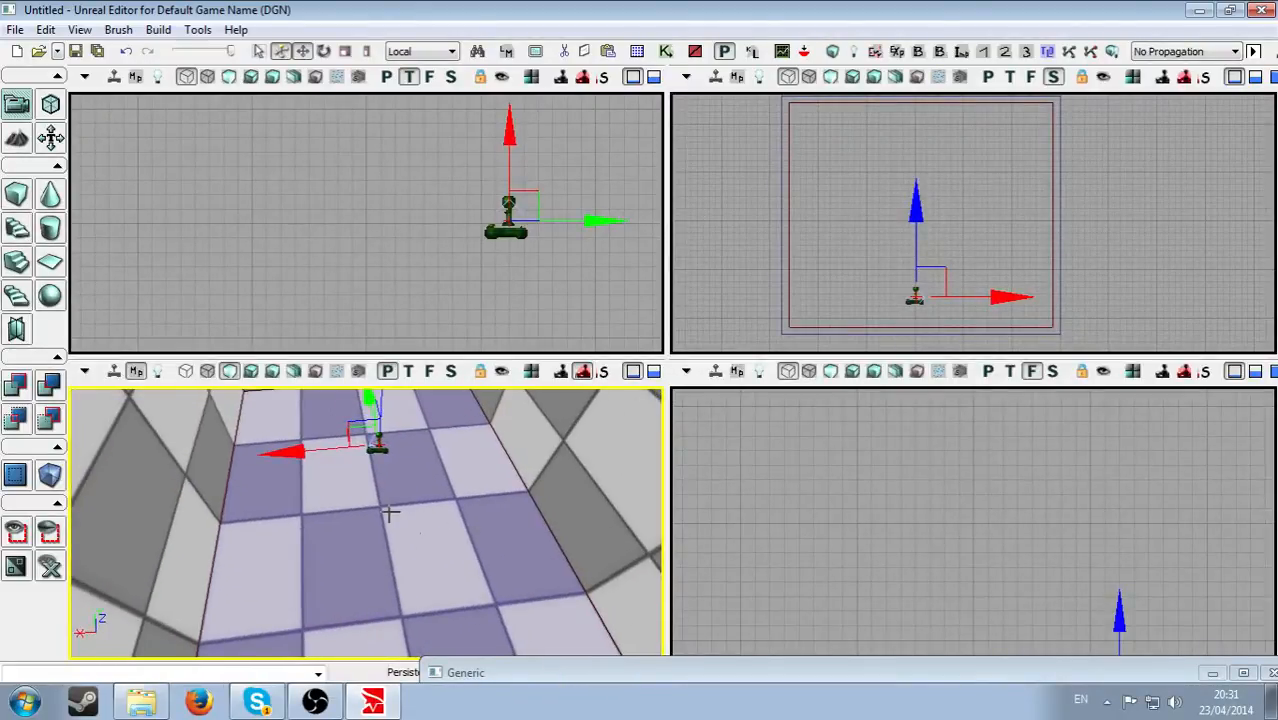
pyautogui.rightClick(390, 513)
pyautogui.moveTo(510, 455)
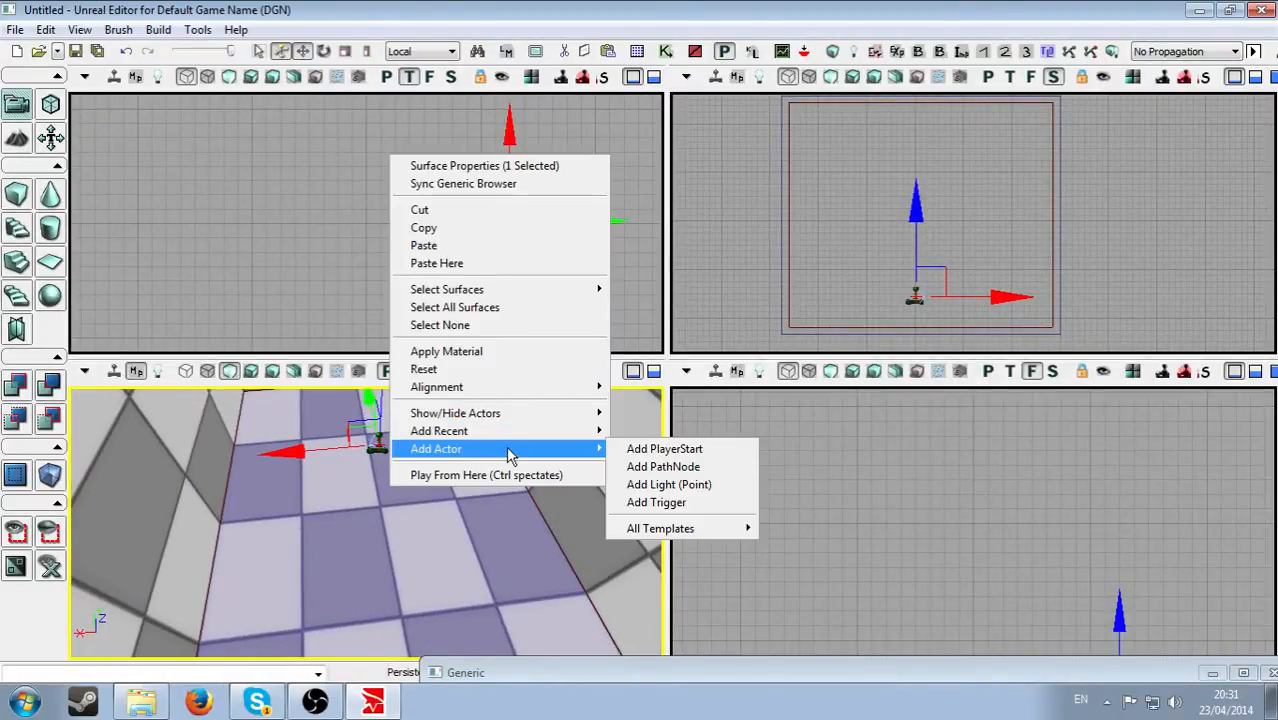
pyautogui.click(668, 485)
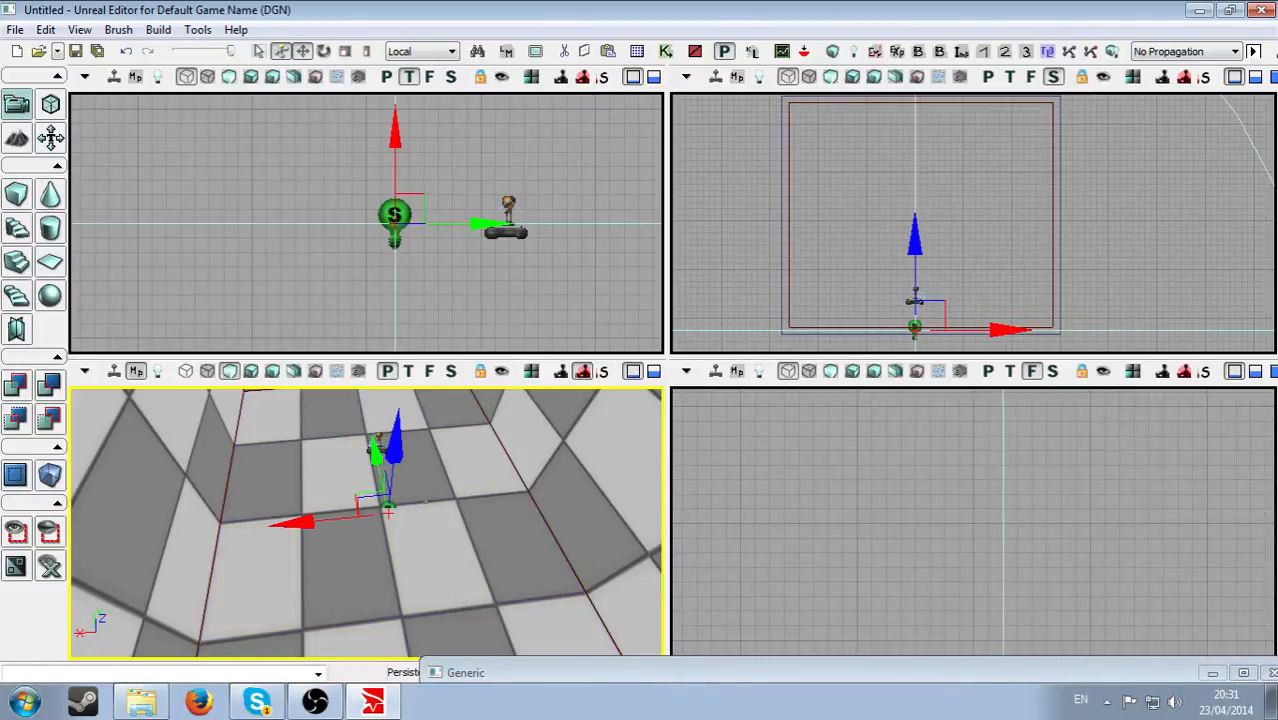
pyautogui.moveTo(398, 453); pyautogui.dragTo(404, 345)
pyautogui.moveTo(450, 603); pyautogui.dragTo(500, 517, button='right')
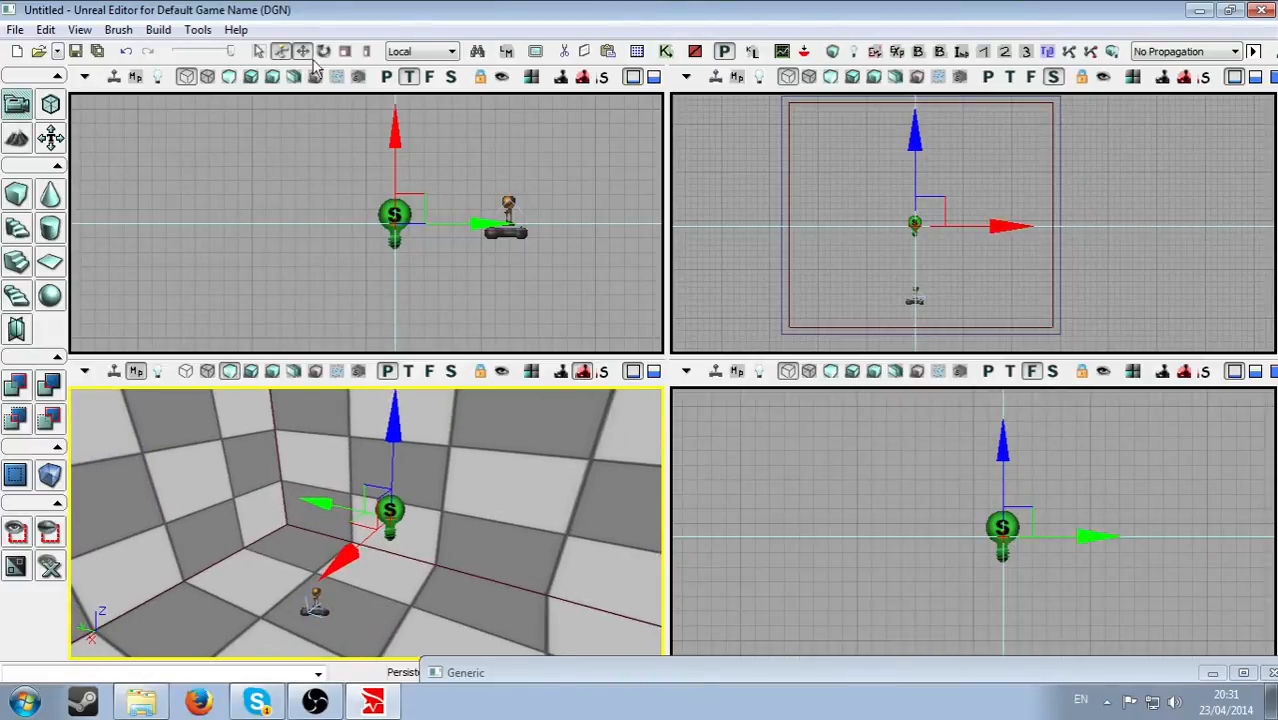
# Switch to the scaling widget and set the perspective viewport to Lit mode to inspect the light on the walls.
pyautogui.press('space')
pyautogui.press('space')
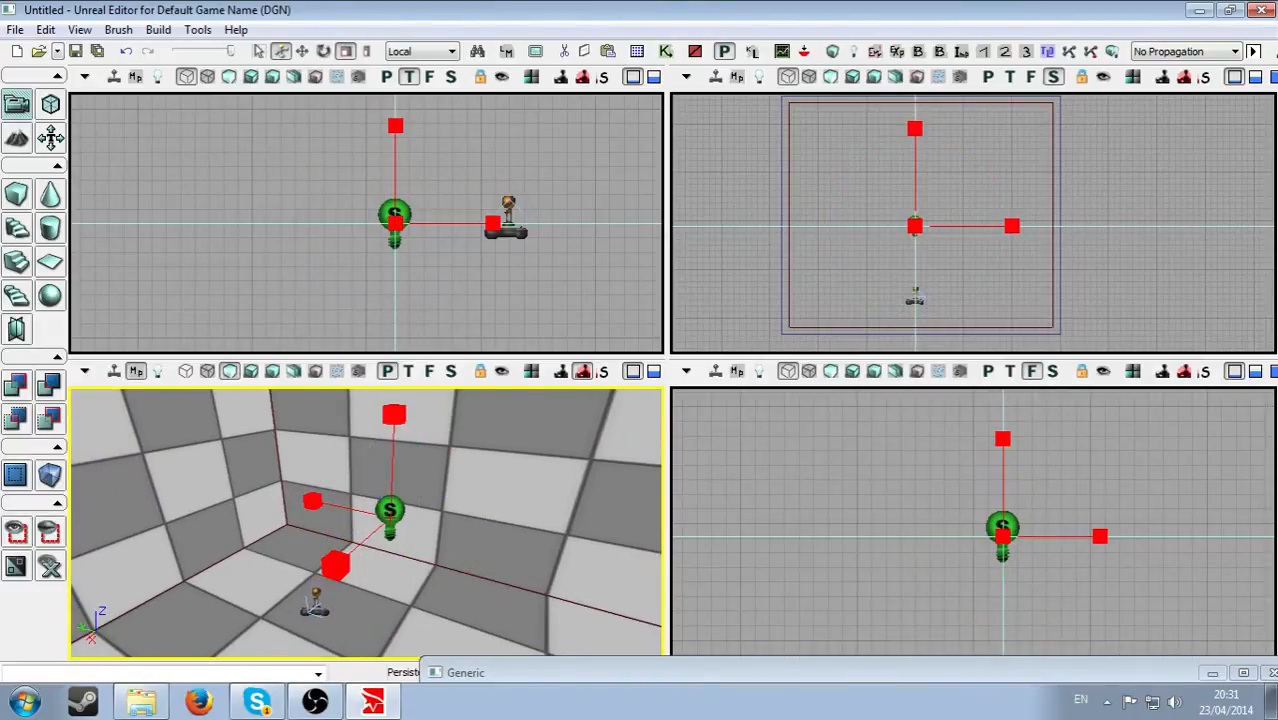
pyautogui.click(252, 372)
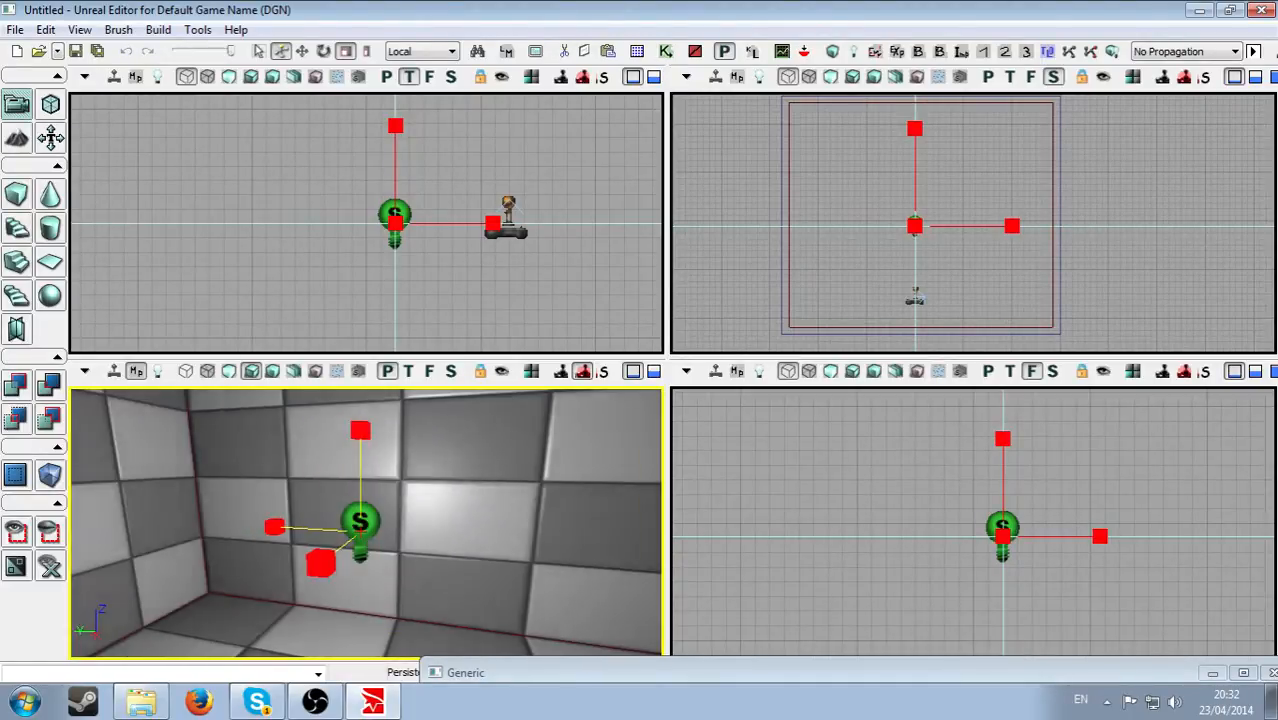
pyautogui.moveTo(360, 530); pyautogui.dragTo(250, 455, button='right')
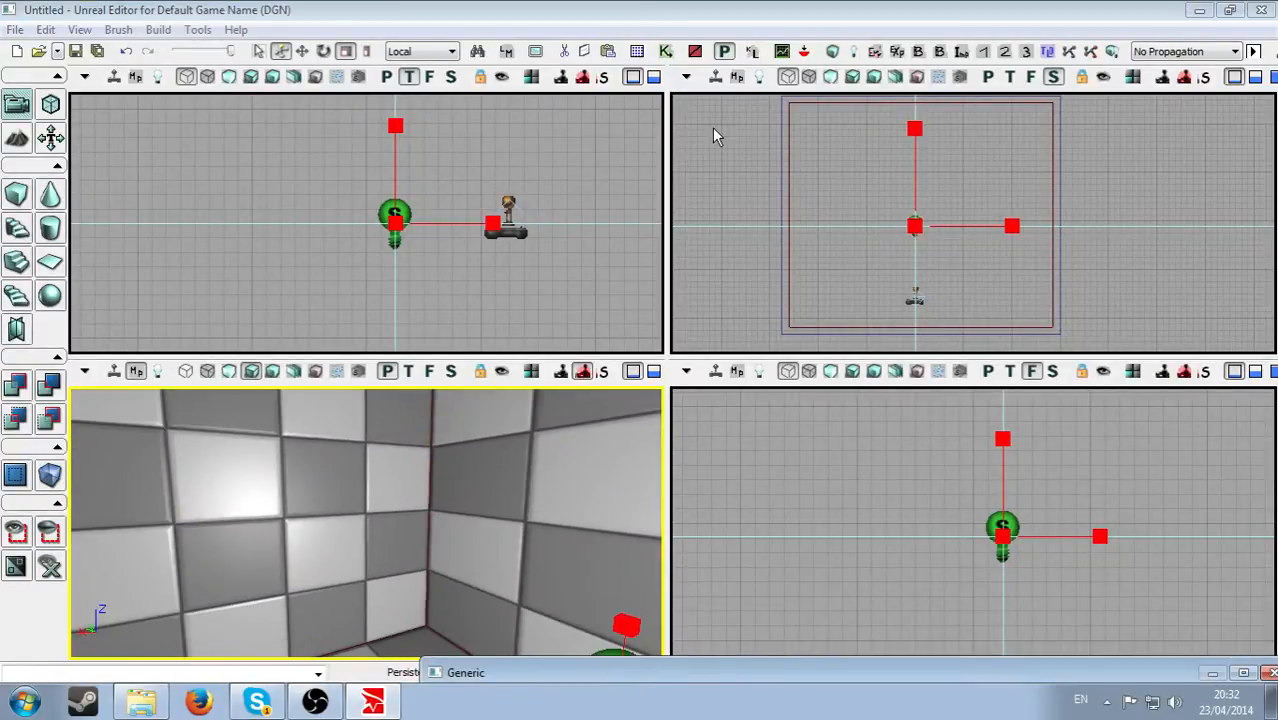
# Restore the minimized Generic browser window and place it beside the perspective viewport.
pyautogui.moveTo(713, 128); pyautogui.dragTo(738, 134)
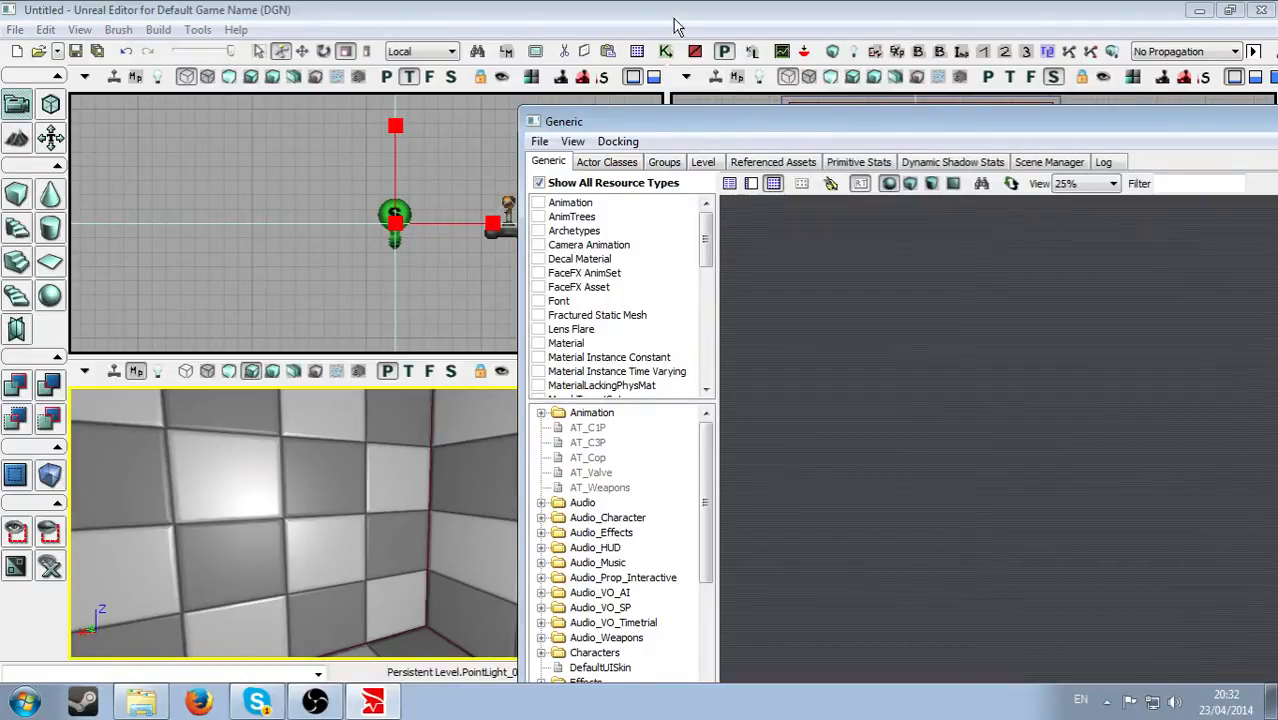
pyautogui.moveTo(675, 27); pyautogui.dragTo(632, 30)
pyautogui.moveTo(485, 143); pyautogui.dragTo(583, 149)
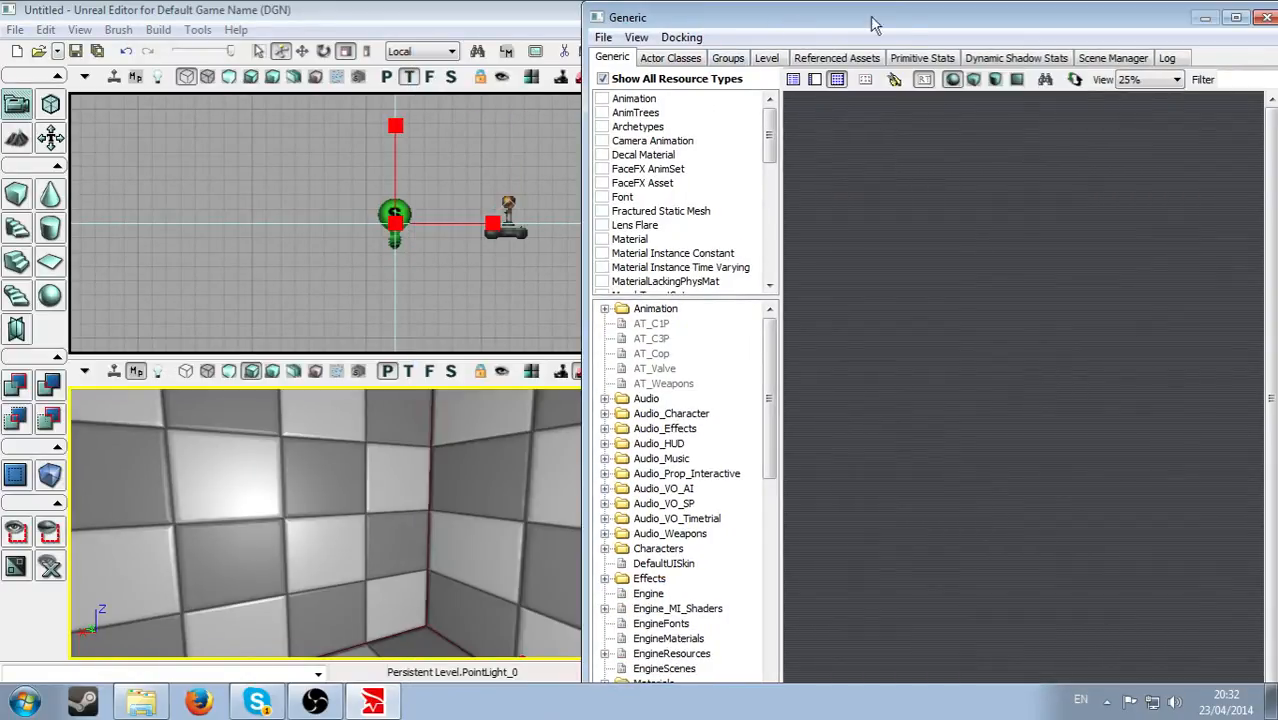
pyautogui.moveTo(871, 24)
pyautogui.mouseDown()
pyautogui.moveTo(895, 30)
pyautogui.moveTo(869, 27)
pyautogui.mouseUp()
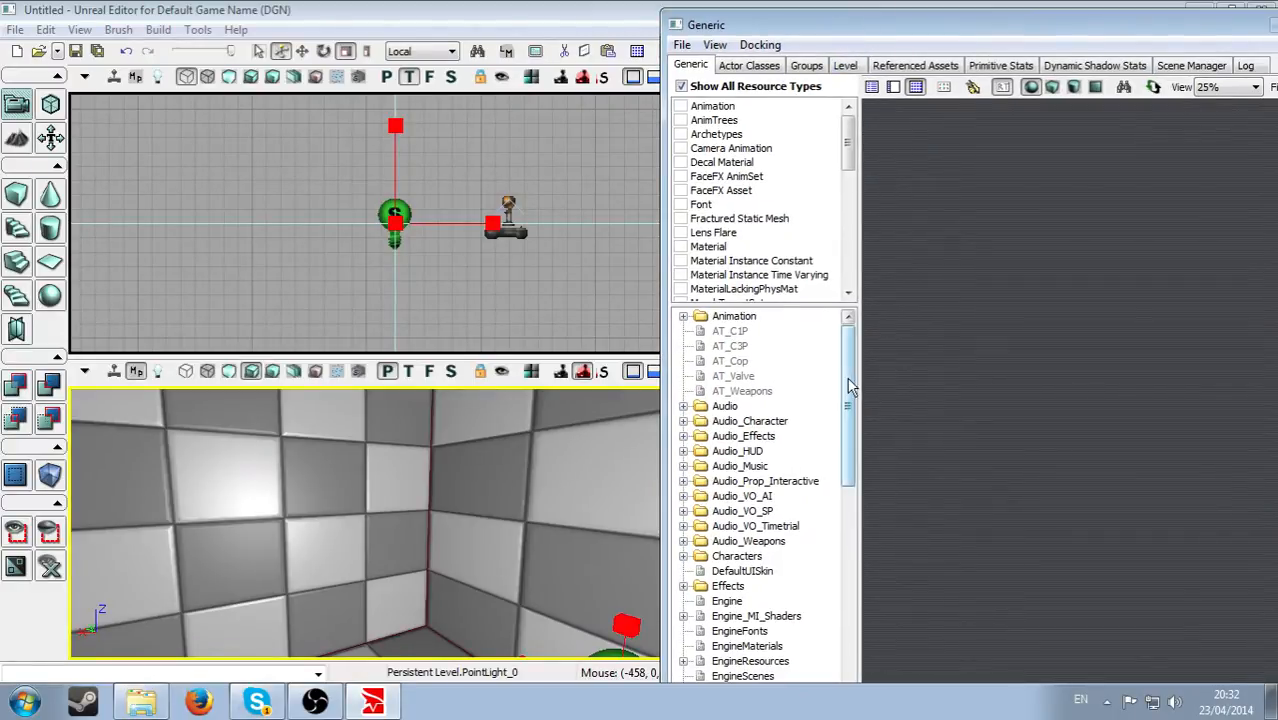
# Expand the Audio_Weapons group and examine the sounds in packages such as A_WP_Assault_G36 and A_WP_Handling.
pyautogui.moveTo(850, 385); pyautogui.dragTo(850, 443)
pyautogui.click(755, 408)
pyautogui.click(684, 406)
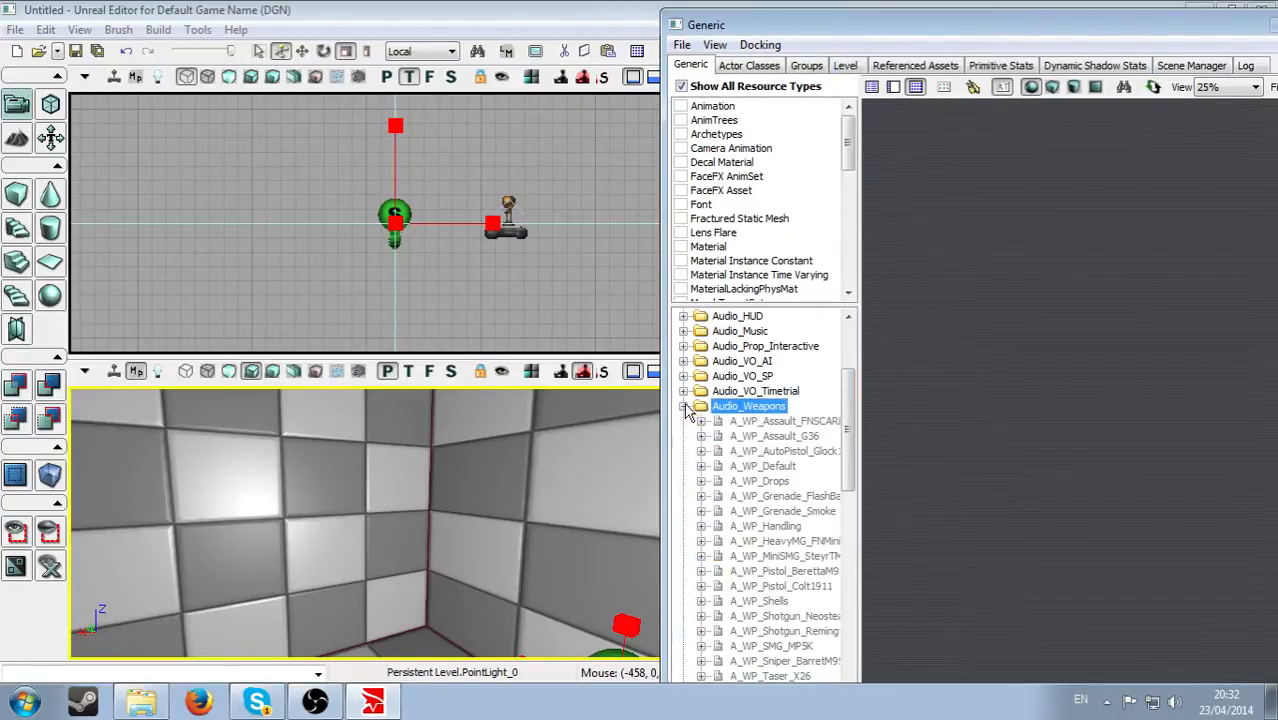
pyautogui.click(745, 422)
pyautogui.click(772, 436)
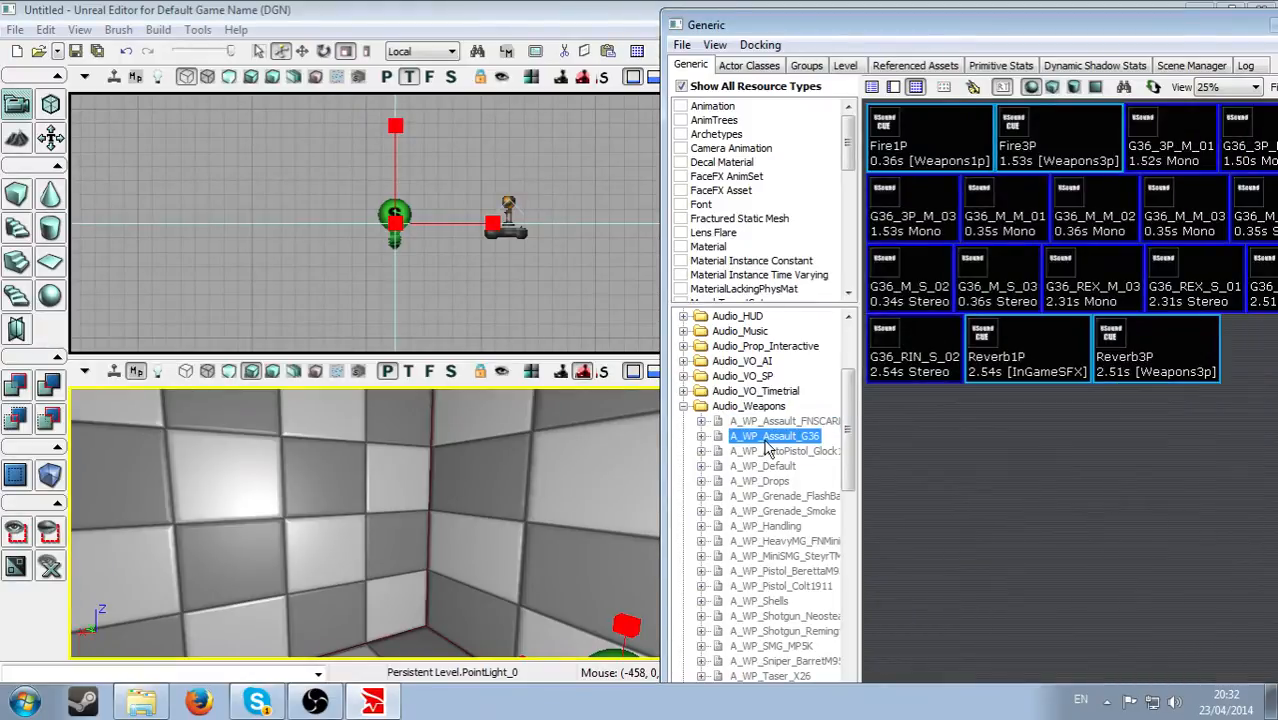
pyautogui.click(762, 466)
pyautogui.click(760, 526)
pyautogui.scroll(-1, 800, 450)
pyautogui.scroll(-2, 800, 450)
# Expand the Effects group and examine the lens flare resources in the FX_LightEffects package.
pyautogui.click(742, 481)
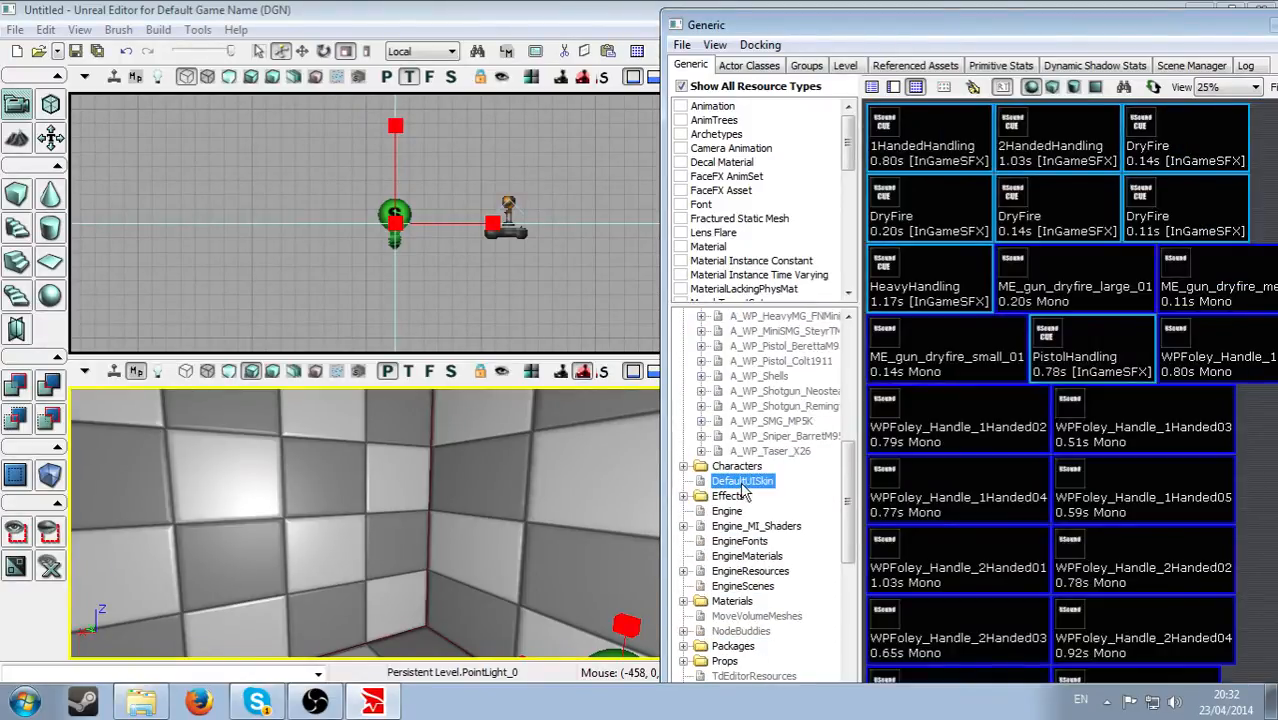
pyautogui.click(720, 497)
pyautogui.click(683, 496)
pyautogui.click(765, 601)
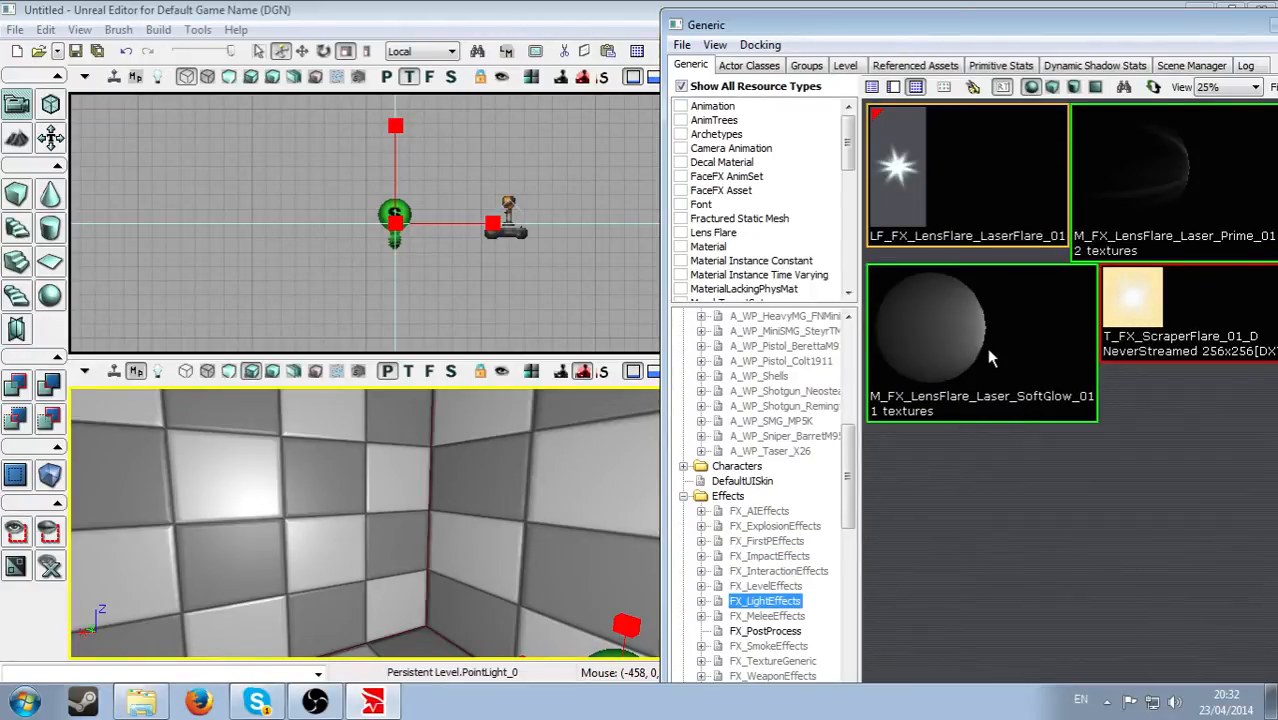
pyautogui.moveTo(848, 520); pyautogui.dragTo(848, 415)
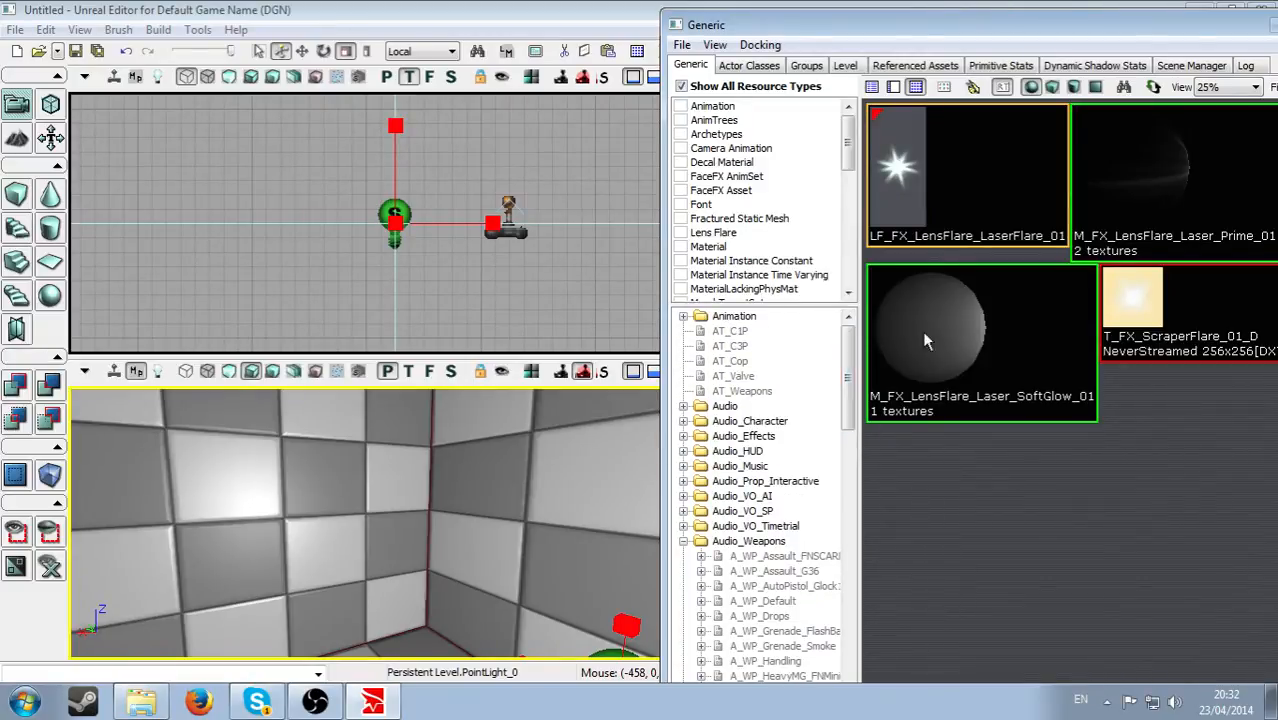
# Start opening a package and browse to the Steam folder in Program Files (x86) on Disk 1 (C:).
pyautogui.click(683, 46)
pyautogui.click(705, 95)
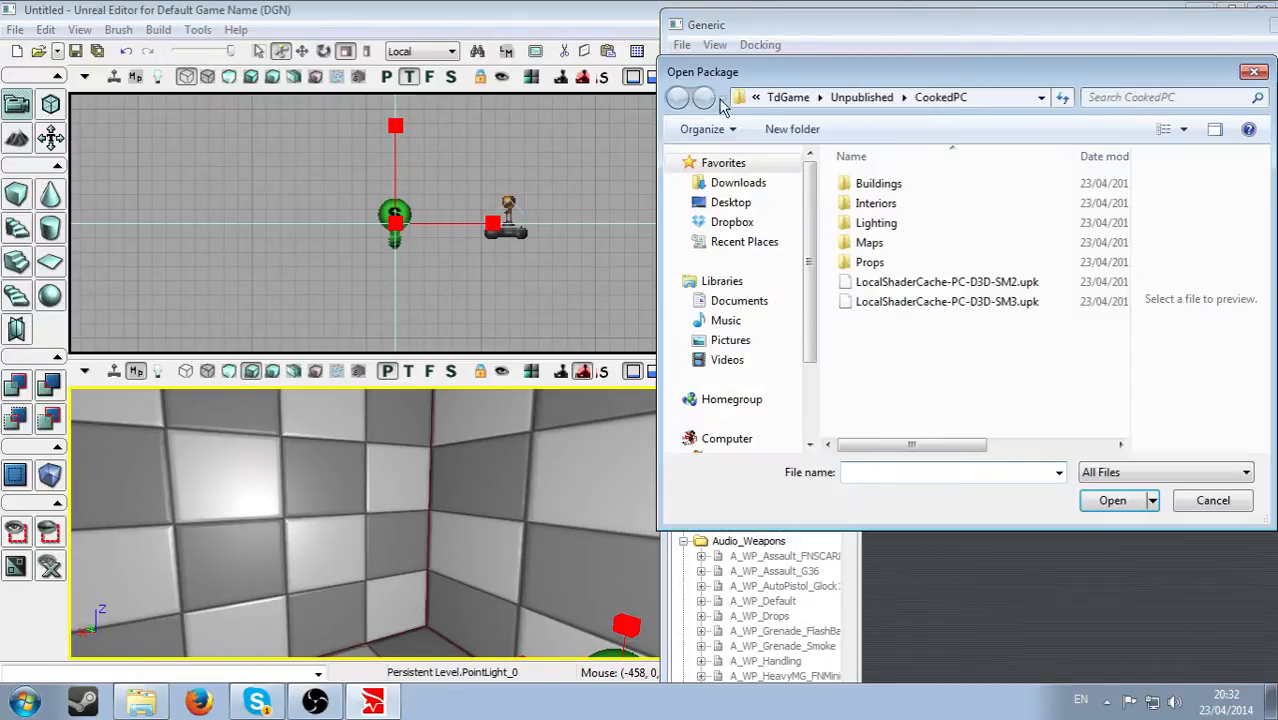
pyautogui.moveTo(803, 78); pyautogui.dragTo(741, 66)
pyautogui.scroll(-2, 776, 208)
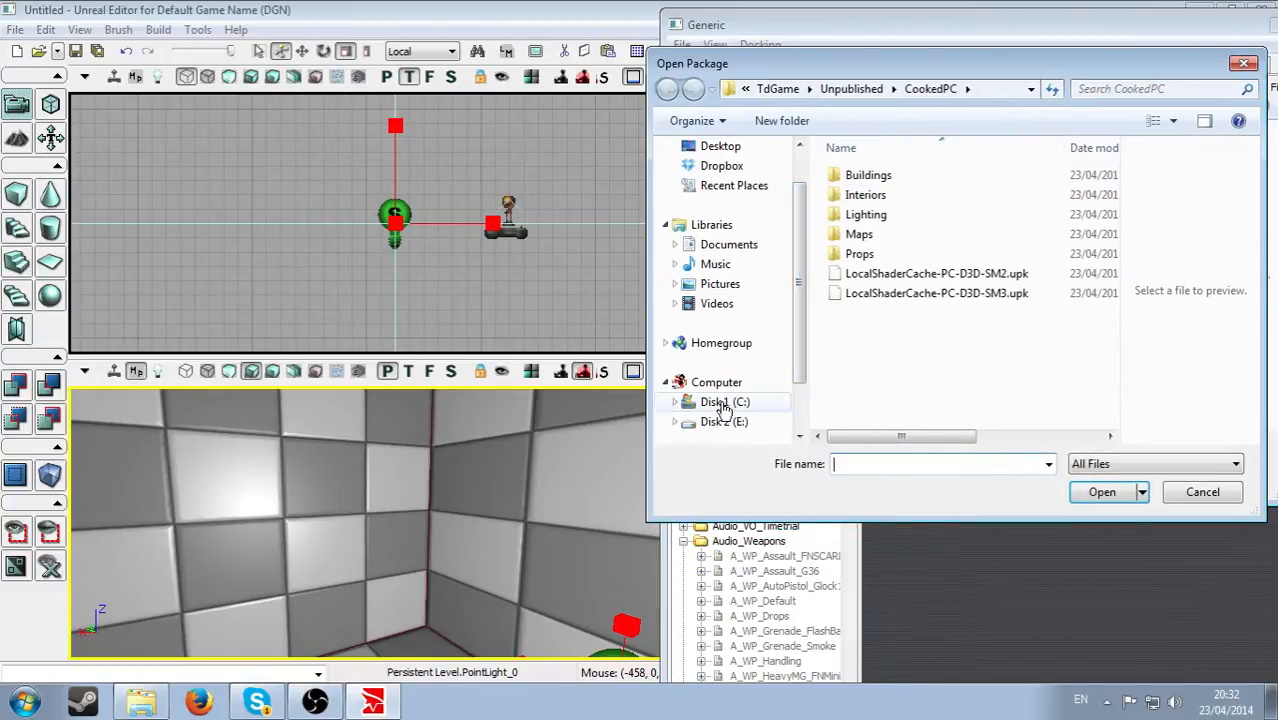
pyautogui.click(716, 405)
pyautogui.doubleClick(878, 396)
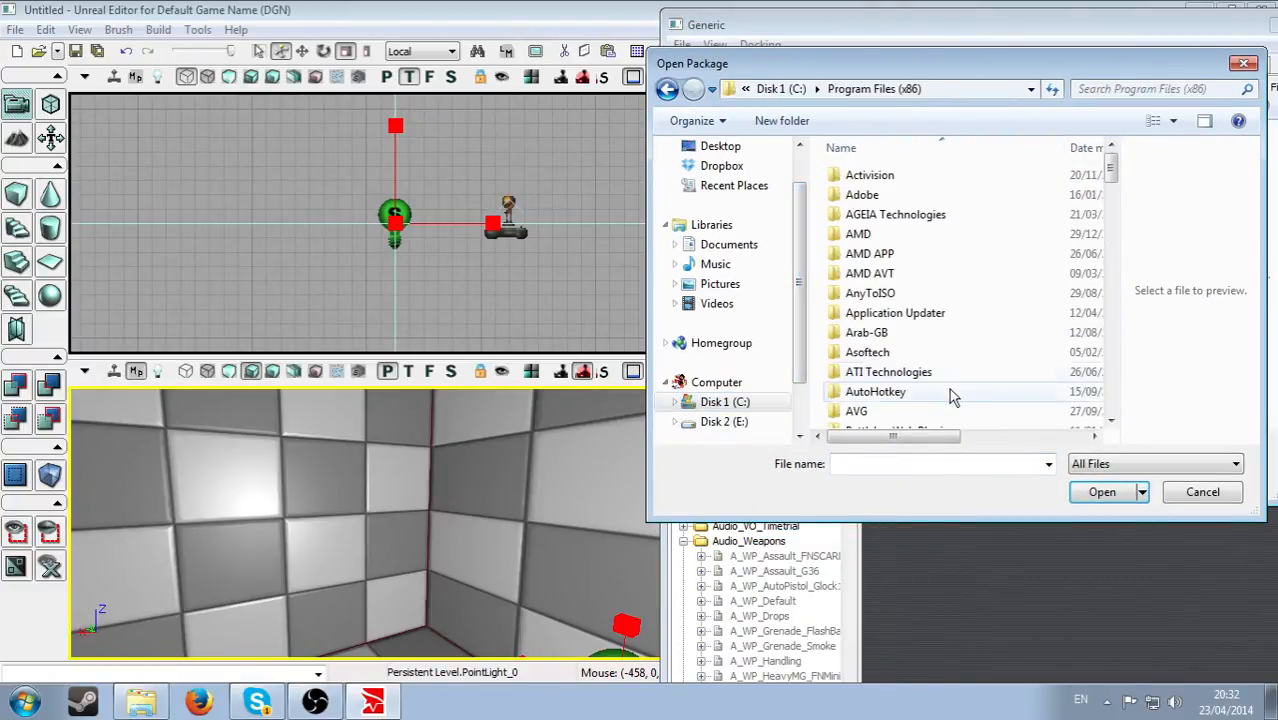
pyautogui.press('s')
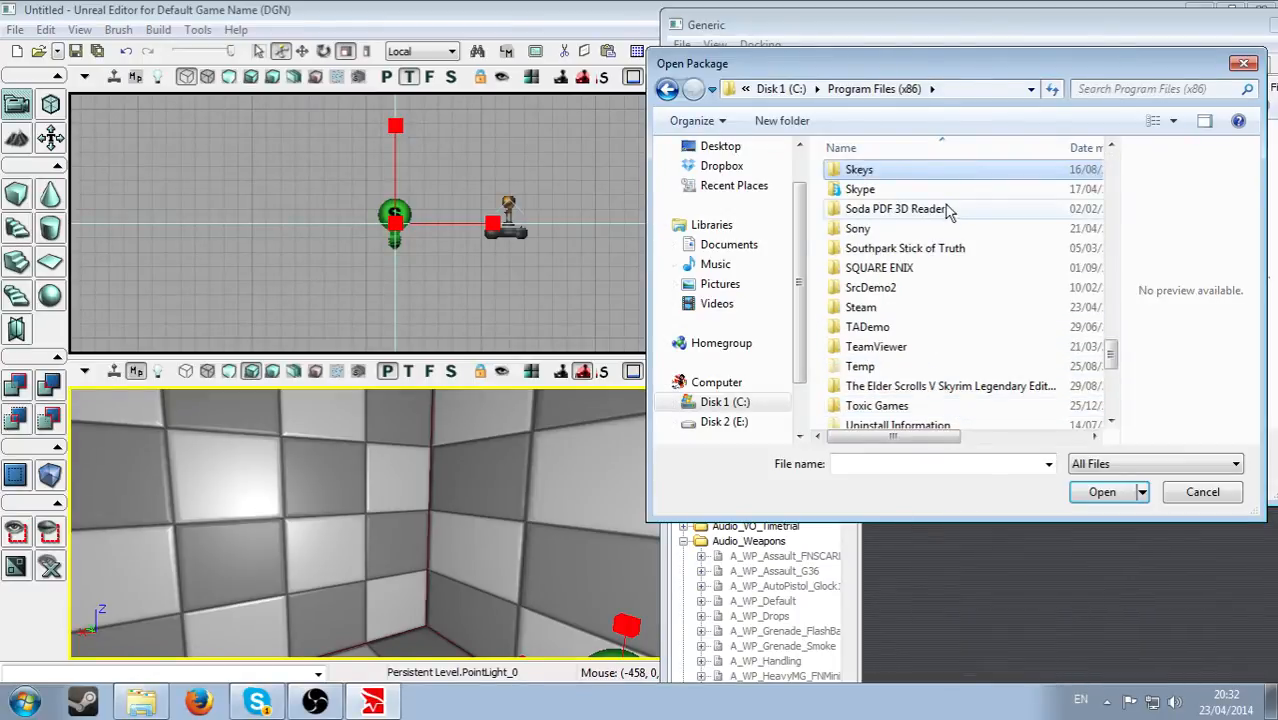
pyautogui.doubleClick(880, 307)
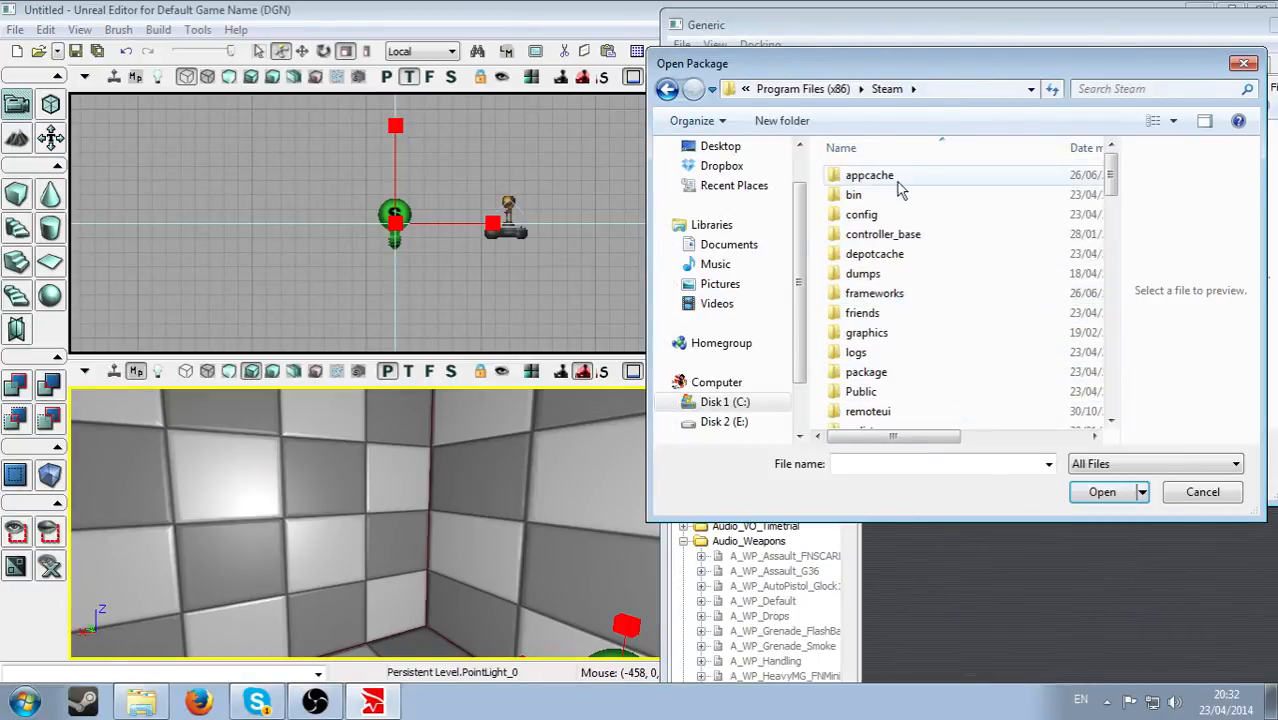
# Browse from the Steam folder through SteamApps, common, mirrors edge and TdGame to the CookedPC folder.
pyautogui.press('s')
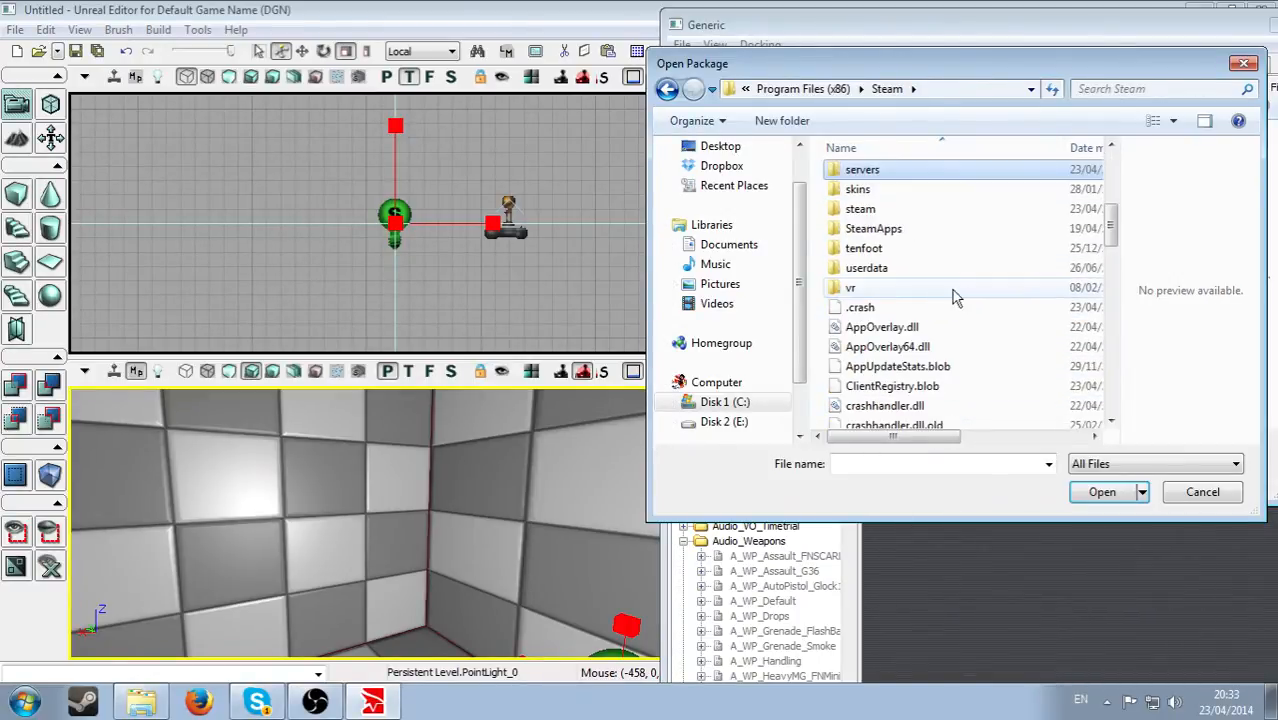
pyautogui.doubleClick(940, 228)
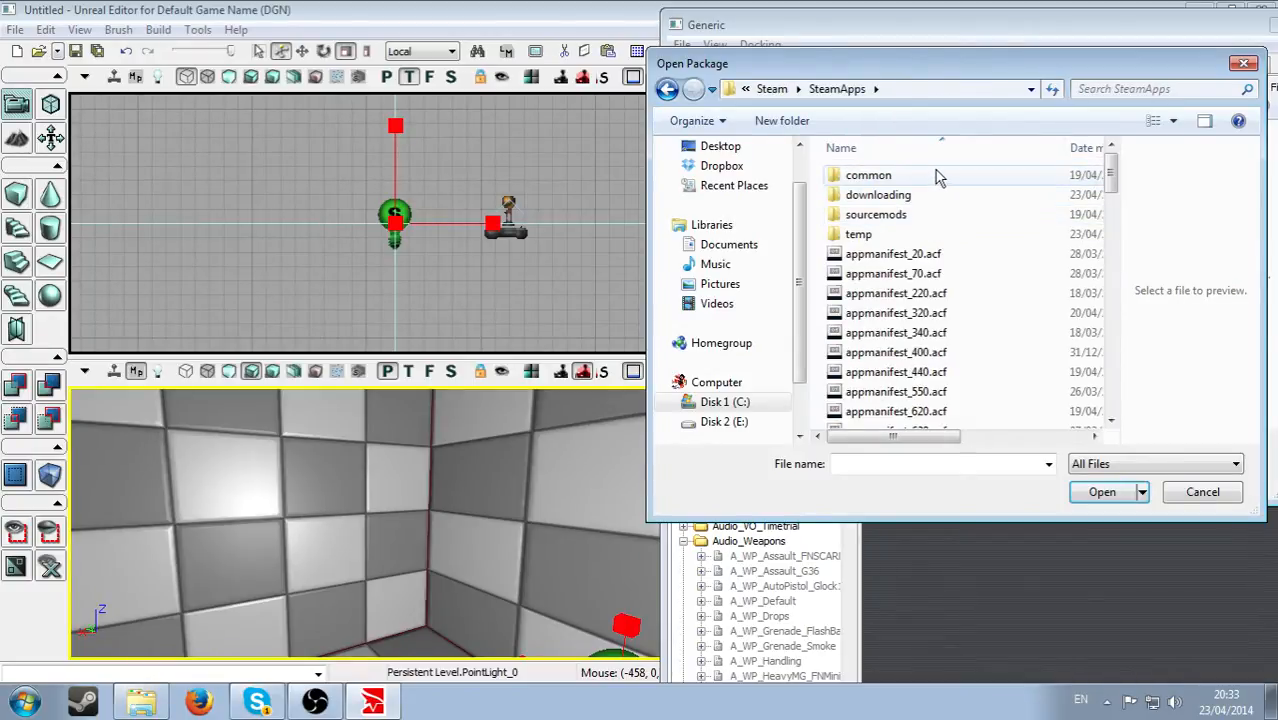
pyautogui.doubleClick(935, 175)
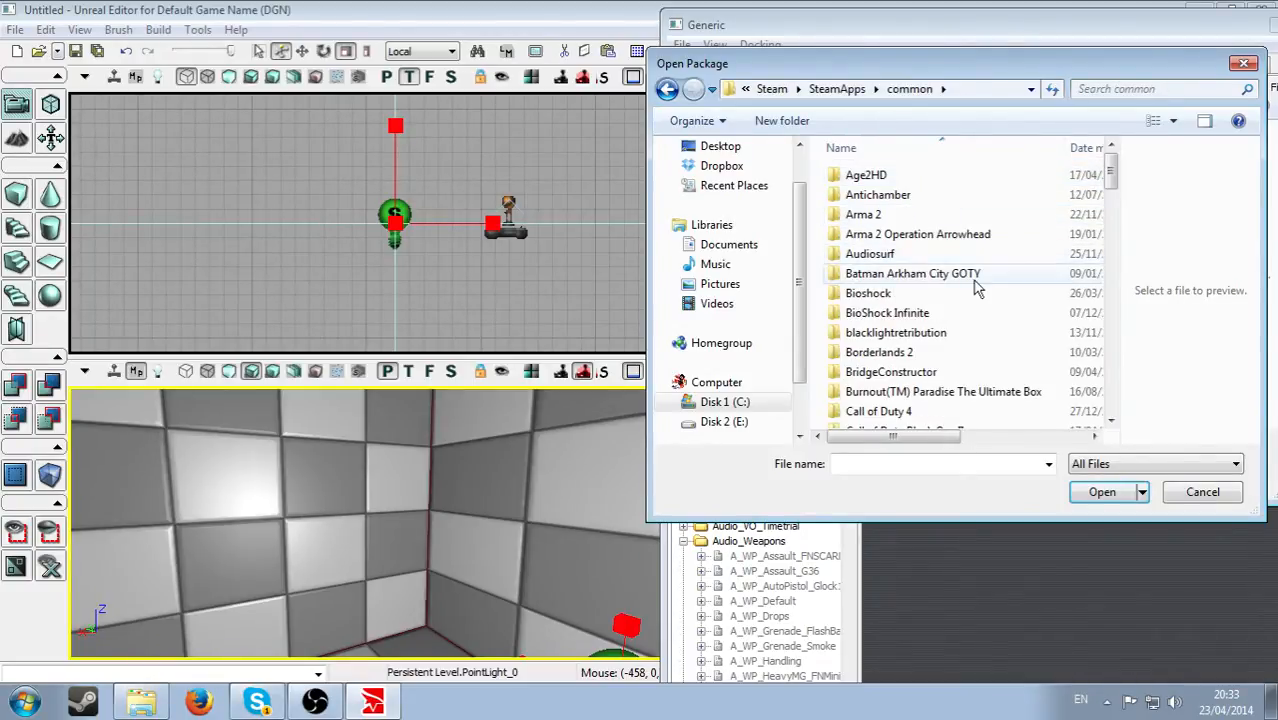
pyautogui.press('m')
pyautogui.doubleClick(922, 231)
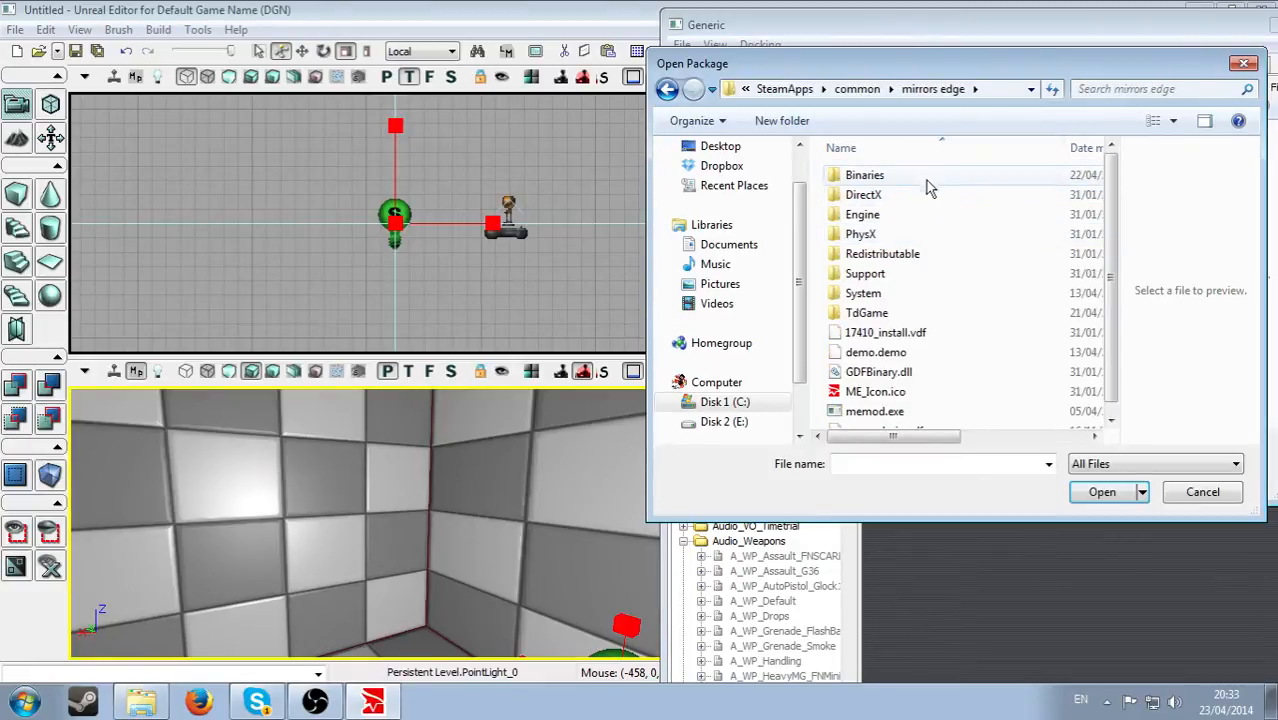
pyautogui.doubleClick(923, 314)
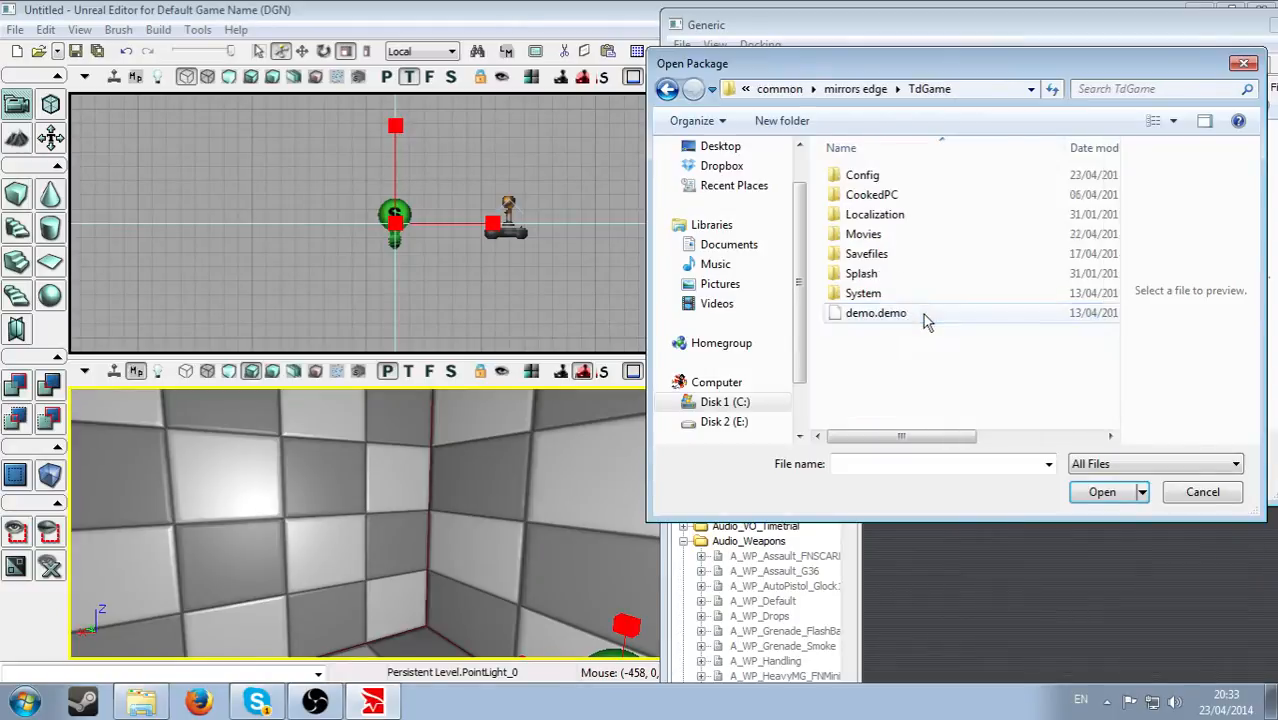
pyautogui.doubleClick(922, 199)
# Open the M_ads.upk package from CookedPC's Materials folder and move the Generic browser fully into view.
pyautogui.scroll(-5, 922, 199)
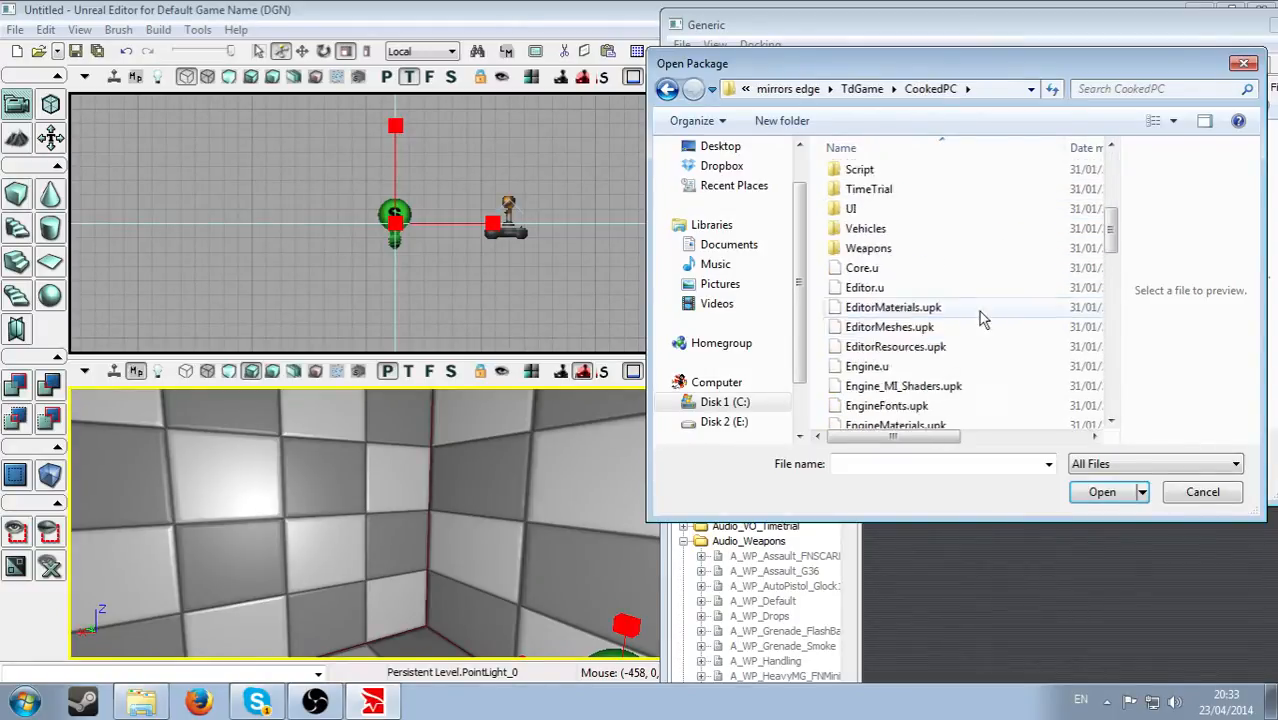
pyautogui.scroll(2, 945, 336)
pyautogui.scroll(3, 945, 336)
pyautogui.scroll(-1, 941, 214)
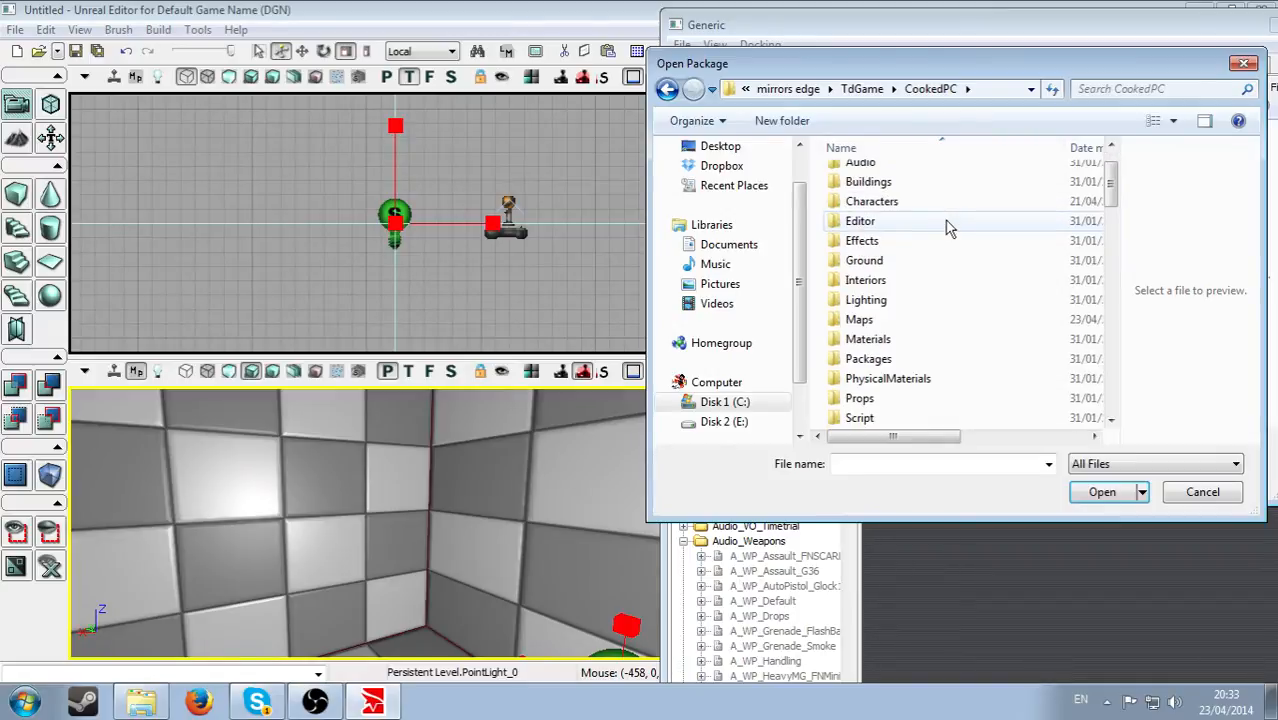
pyautogui.scroll(-2, 967, 284)
pyautogui.scroll(1, 952, 306)
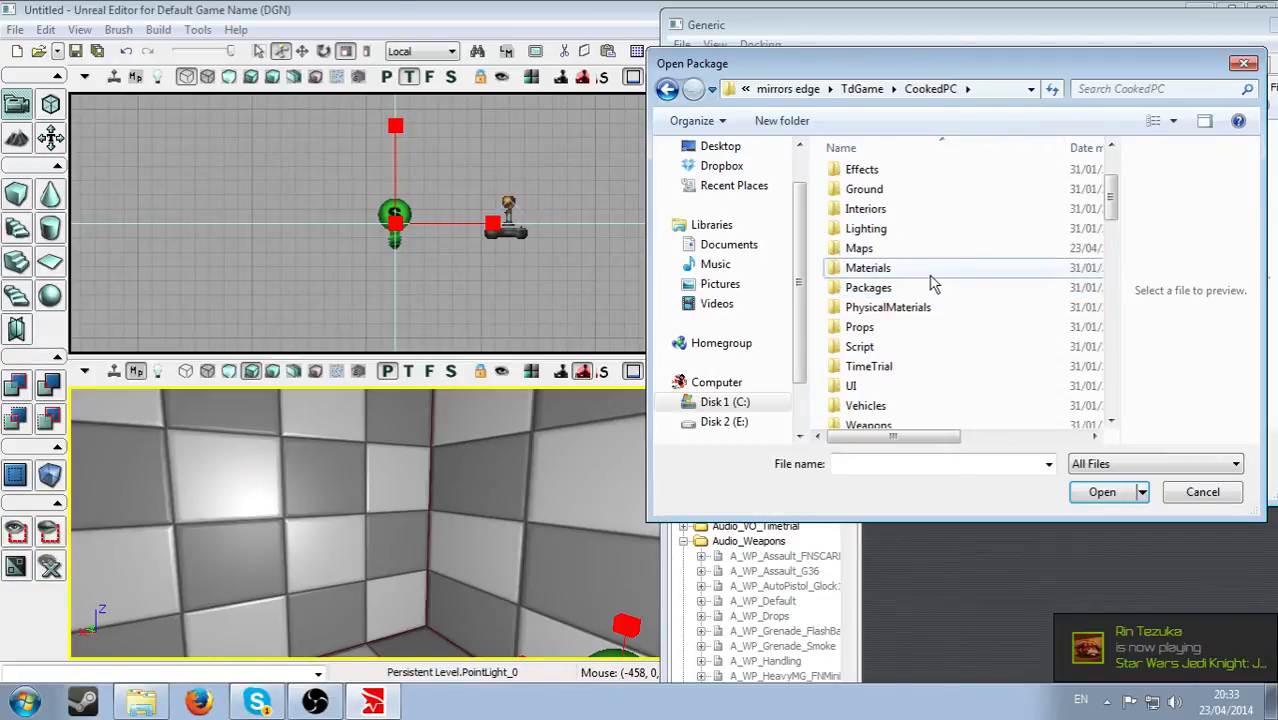
pyautogui.doubleClick(930, 272)
pyautogui.scroll(-1, 960, 228)
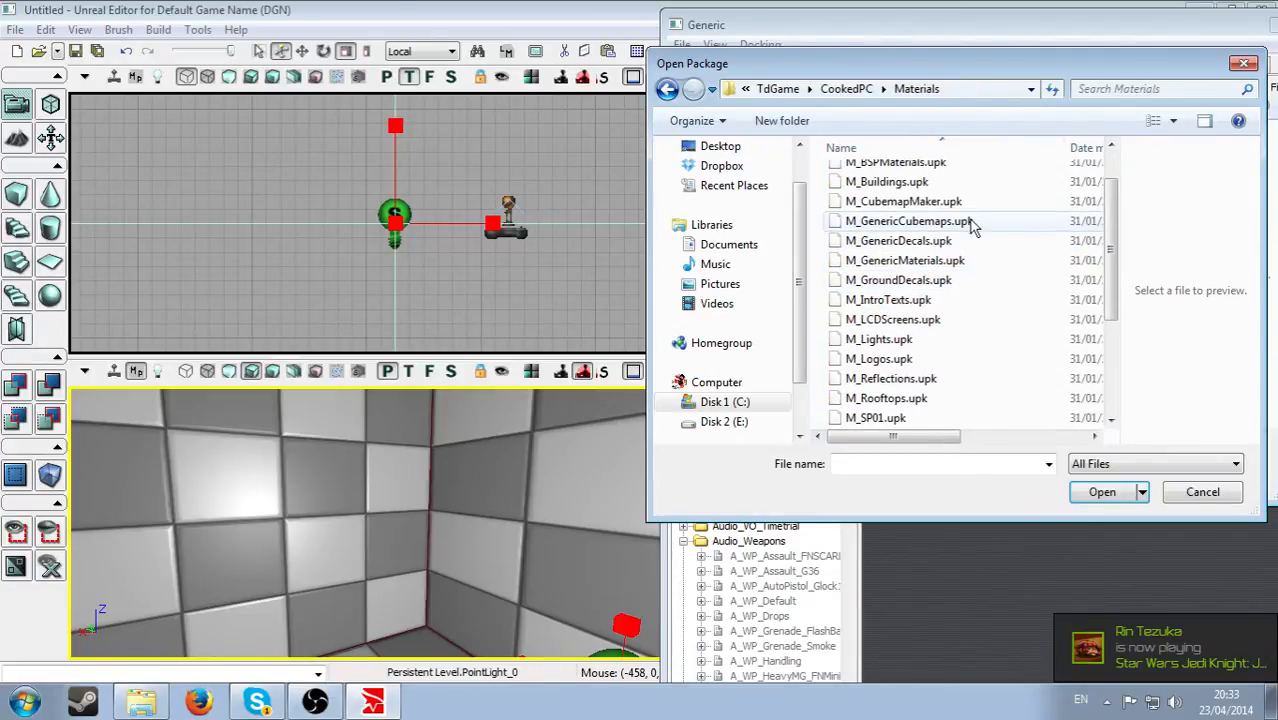
pyautogui.scroll(1, 941, 205)
pyautogui.click(900, 175)
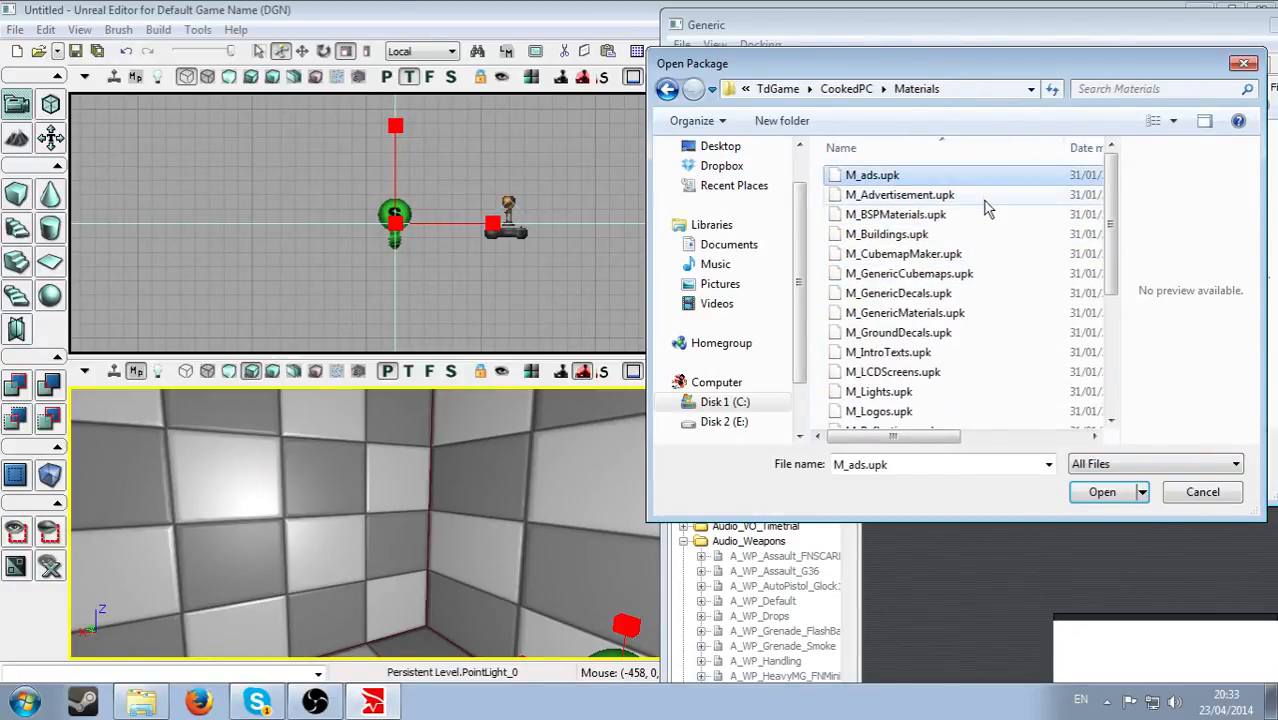
pyautogui.click(1129, 498)
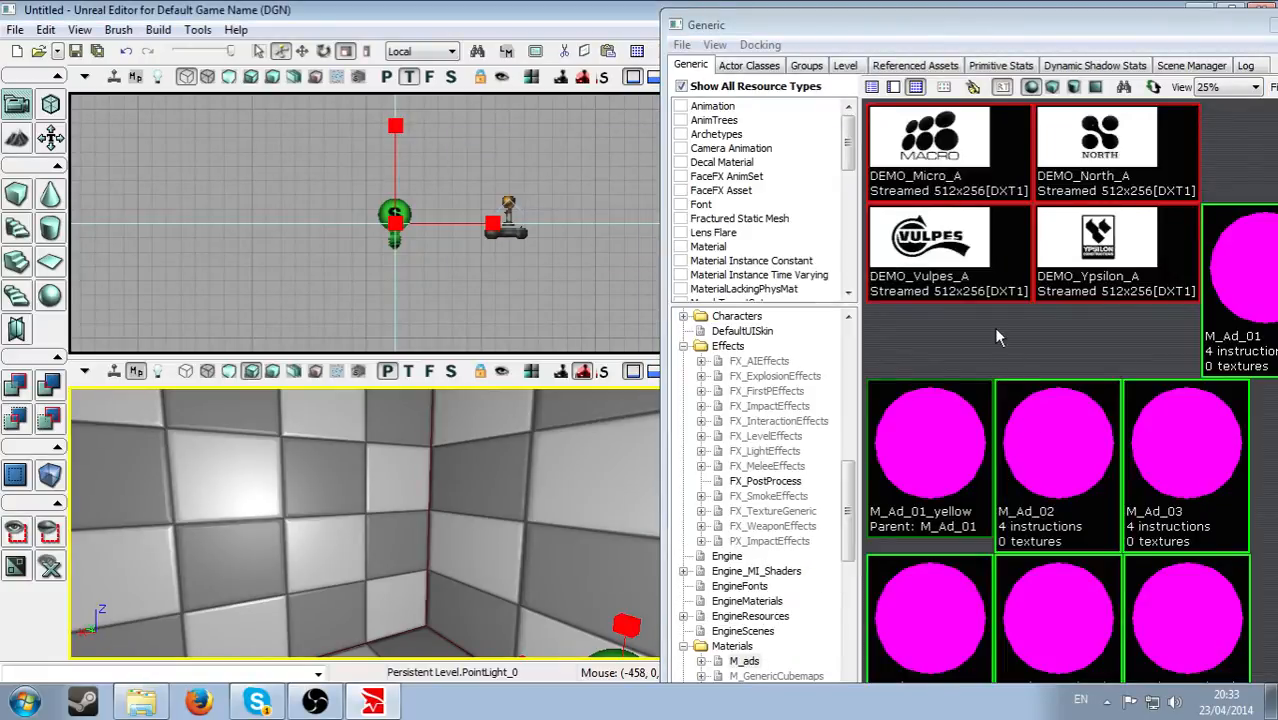
pyautogui.moveTo(983, 31); pyautogui.dragTo(864, 29)
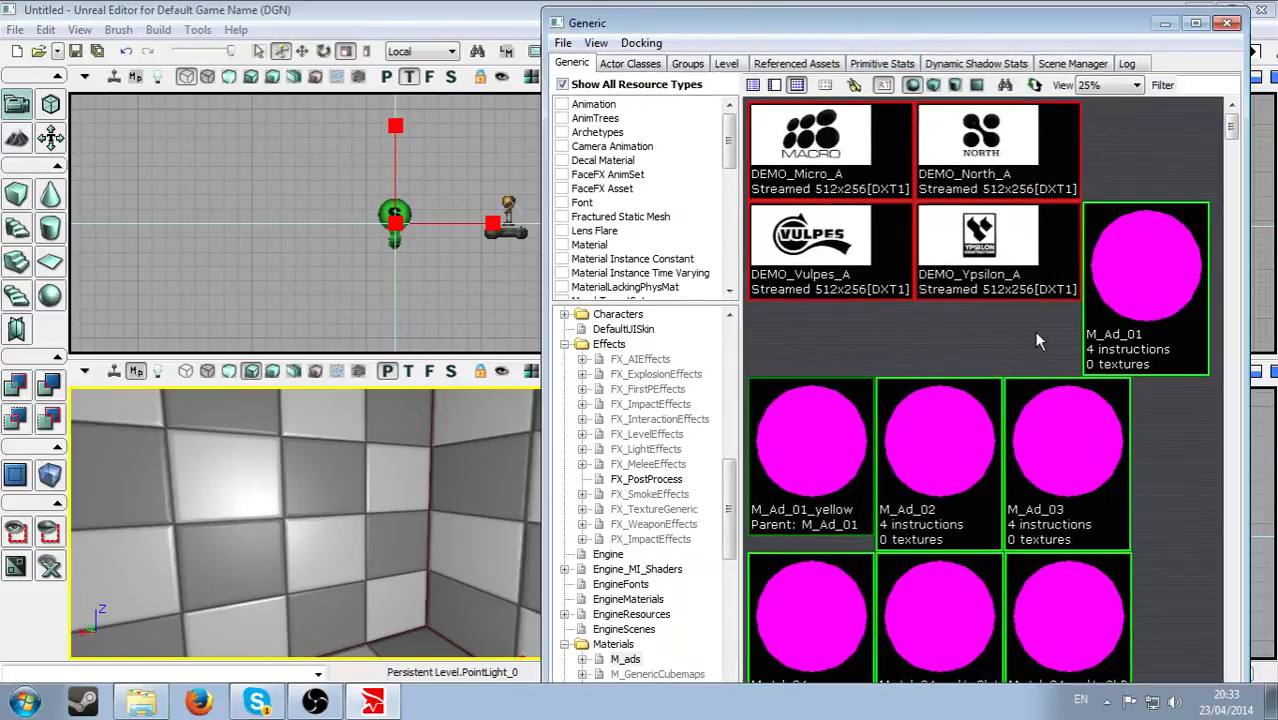
pyautogui.rightClick(1031, 331)
pyautogui.click(1084, 334)
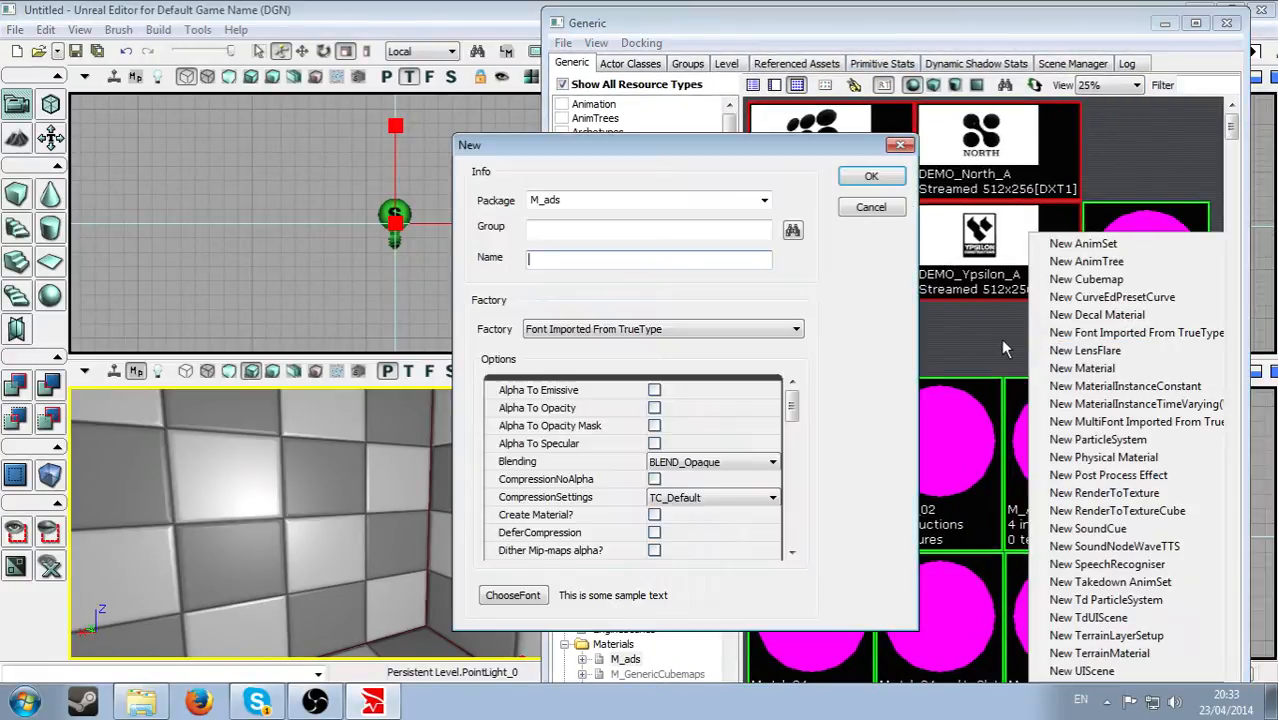
pyautogui.click(900, 146)
# Look through the advertisement and warning sign materials in the M_ads package.
pyautogui.scroll(-8, 1029, 336)
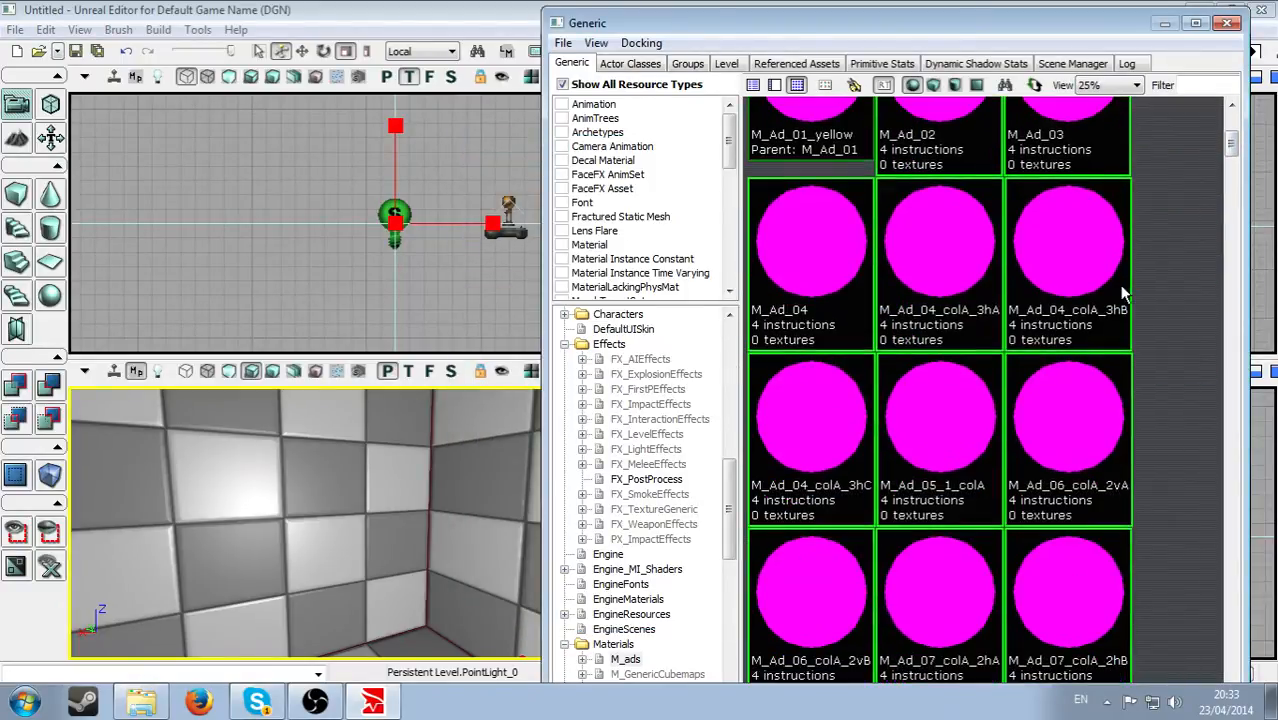
pyautogui.scroll(-4, 1118, 308)
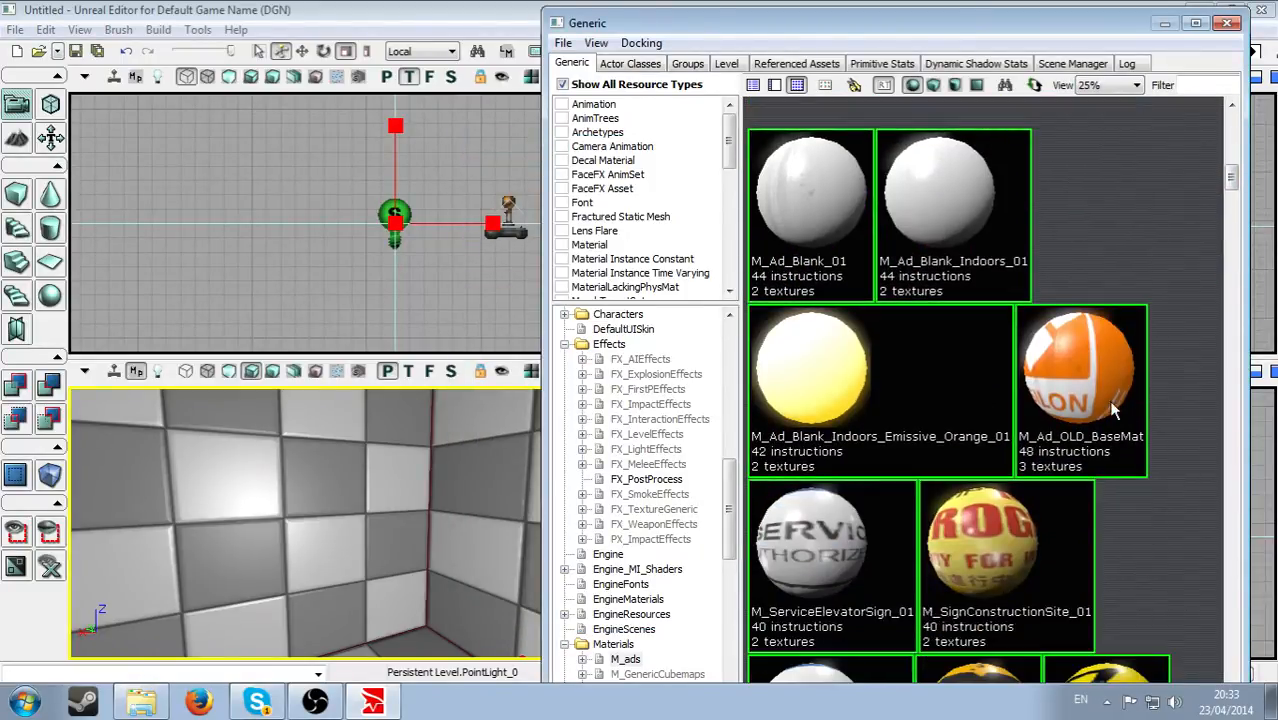
pyautogui.click(1108, 402)
pyautogui.scroll(-6, 1176, 471)
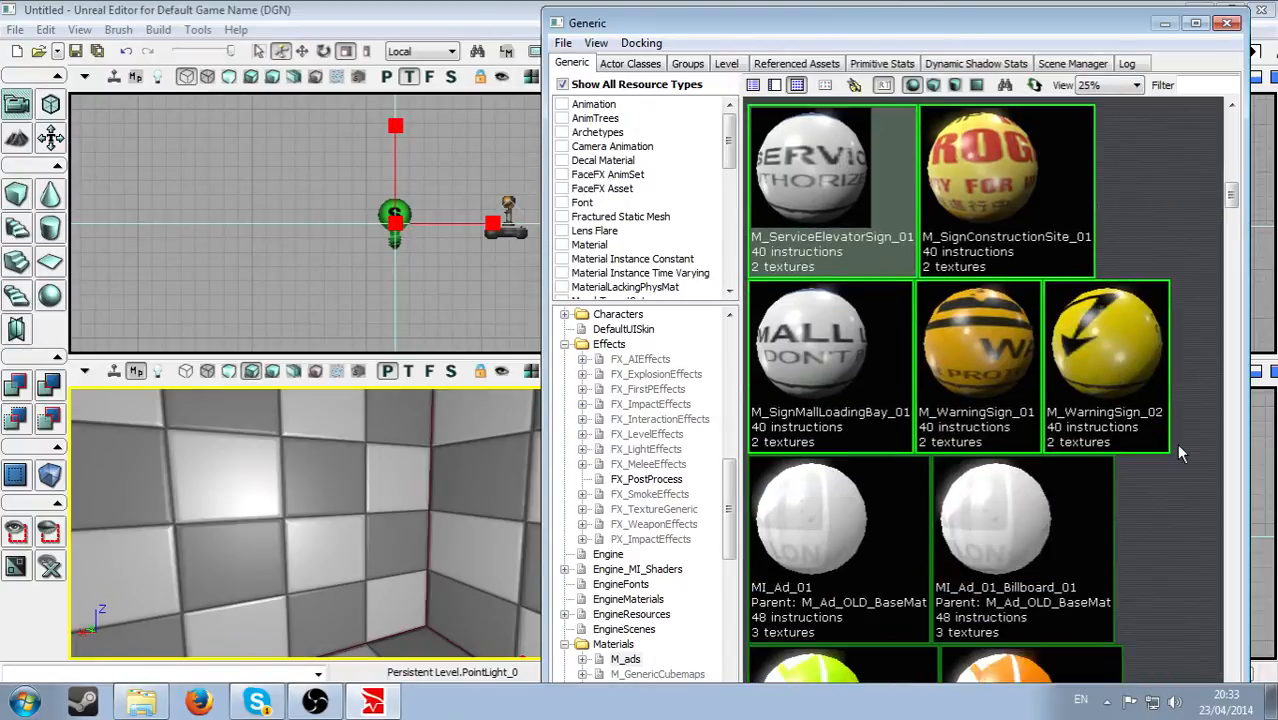
pyautogui.scroll(-6, 1176, 443)
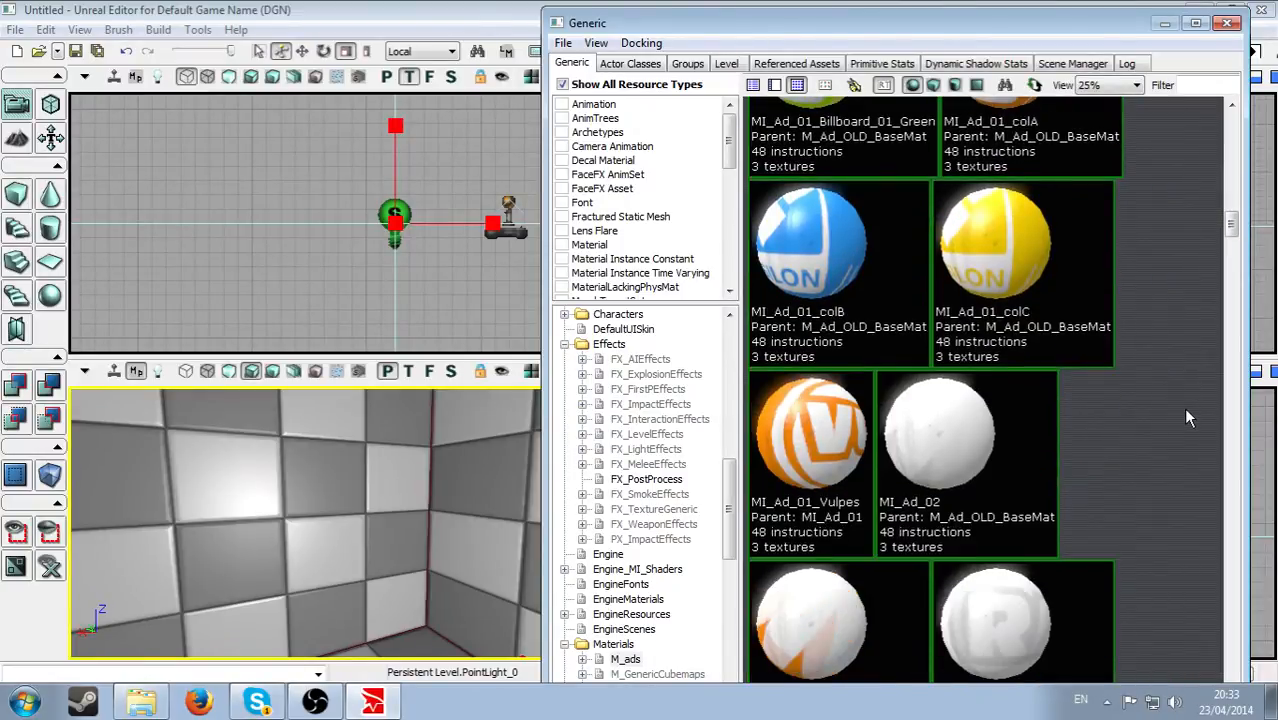
pyautogui.scroll(-10, 1150, 400)
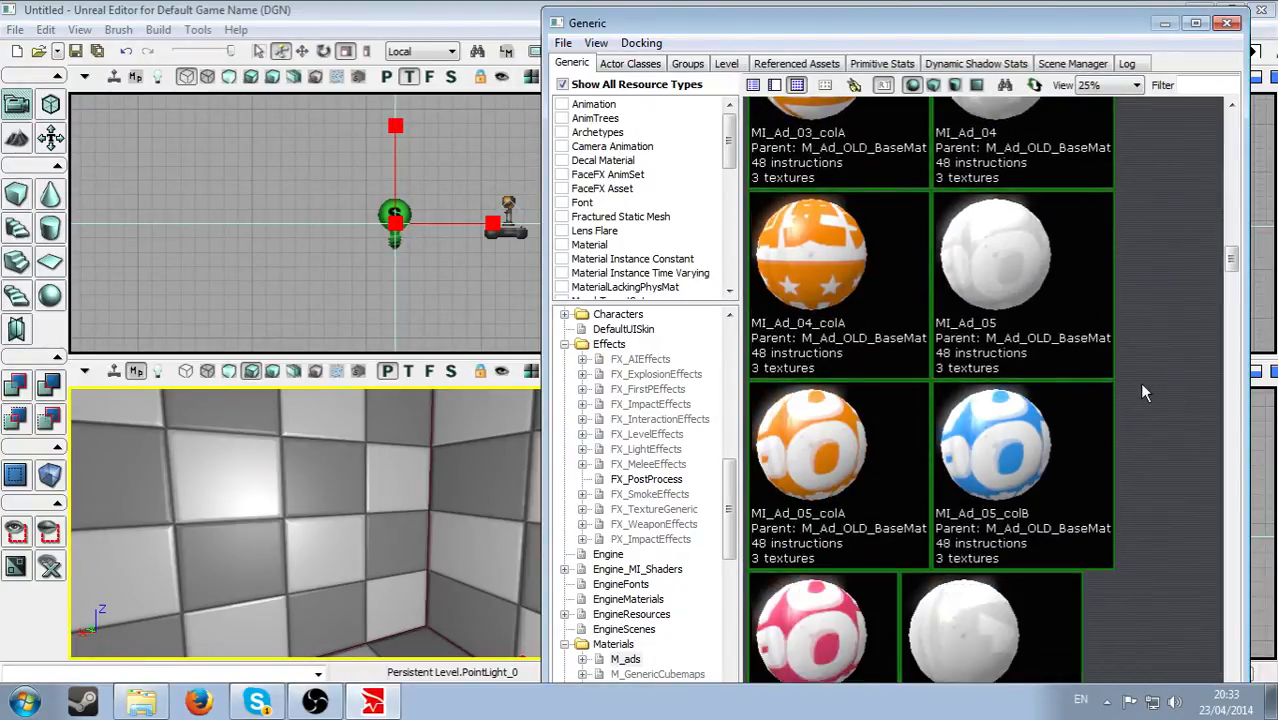
pyautogui.scroll(-10, 1137, 372)
pyautogui.rightClick(1124, 408)
pyautogui.click(1098, 439)
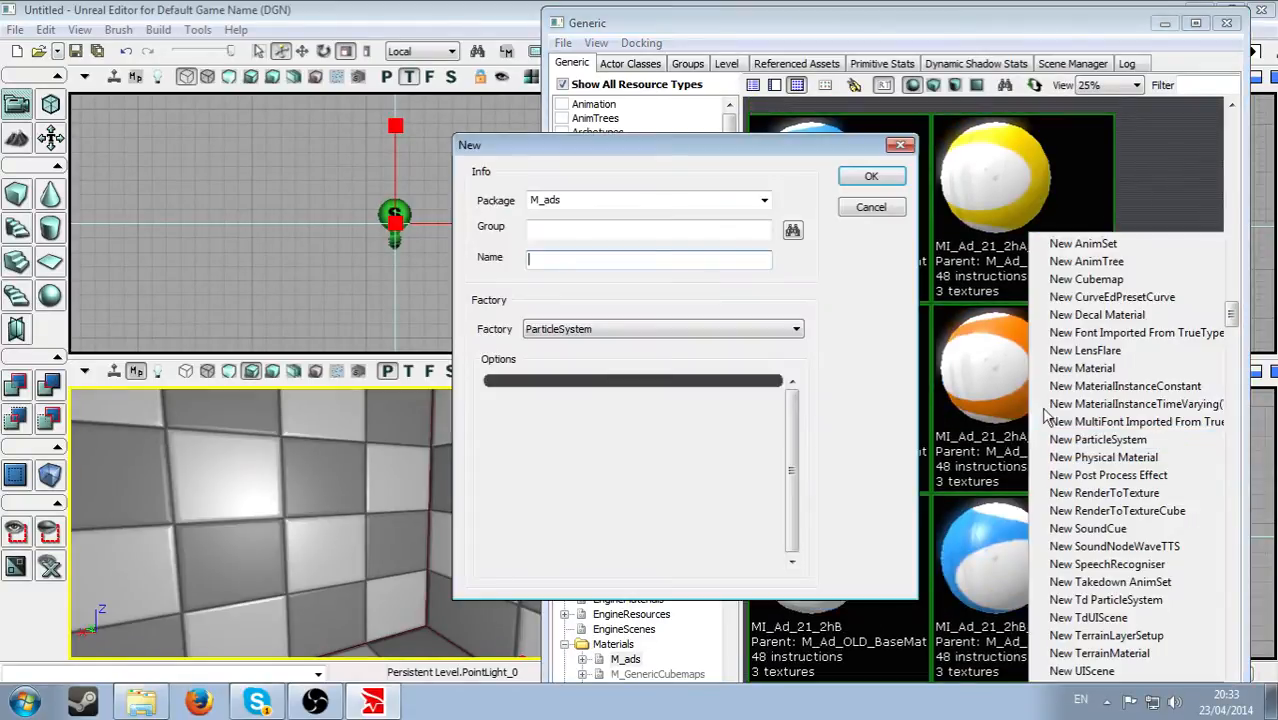
pyautogui.click(900, 146)
# Examine the remaining MI_Ad material instances of the M_ads package and shift the Generic browser slightly off the viewports.
pyautogui.scroll(-10, 1169, 253)
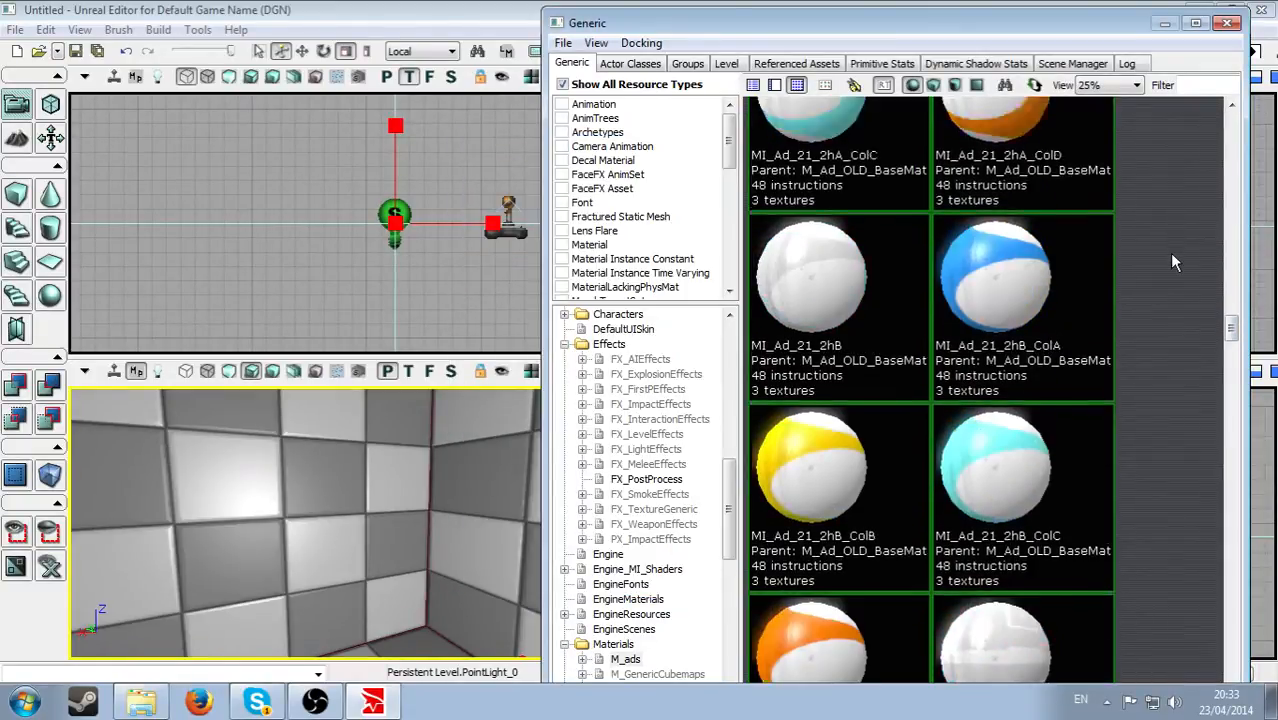
pyautogui.scroll(-15, 1177, 262)
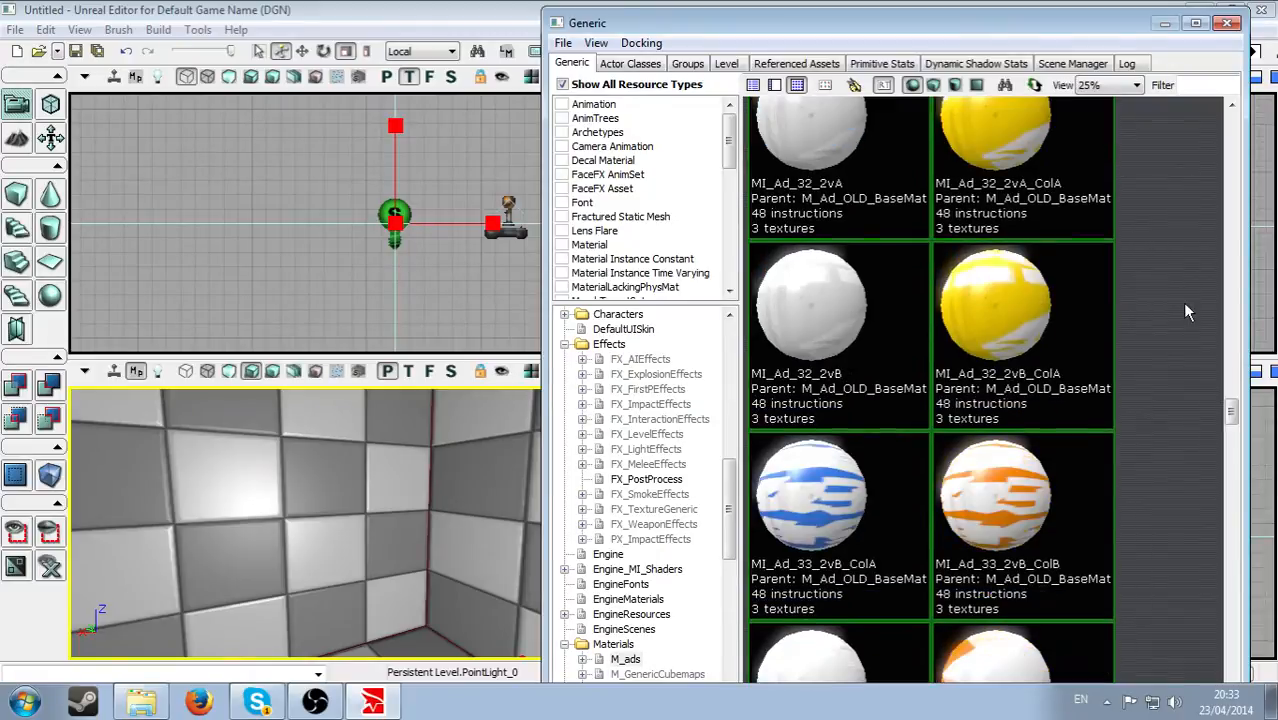
pyautogui.scroll(-20, 1170, 420)
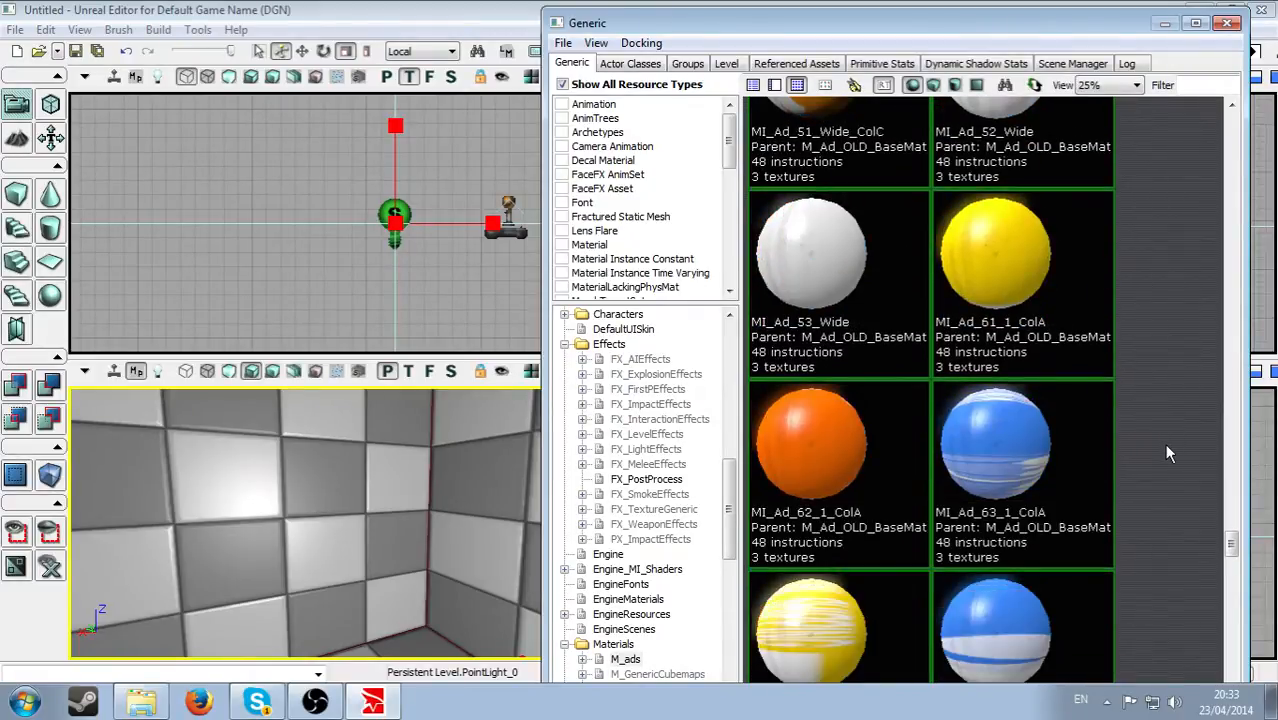
pyautogui.scroll(20, 1171, 450)
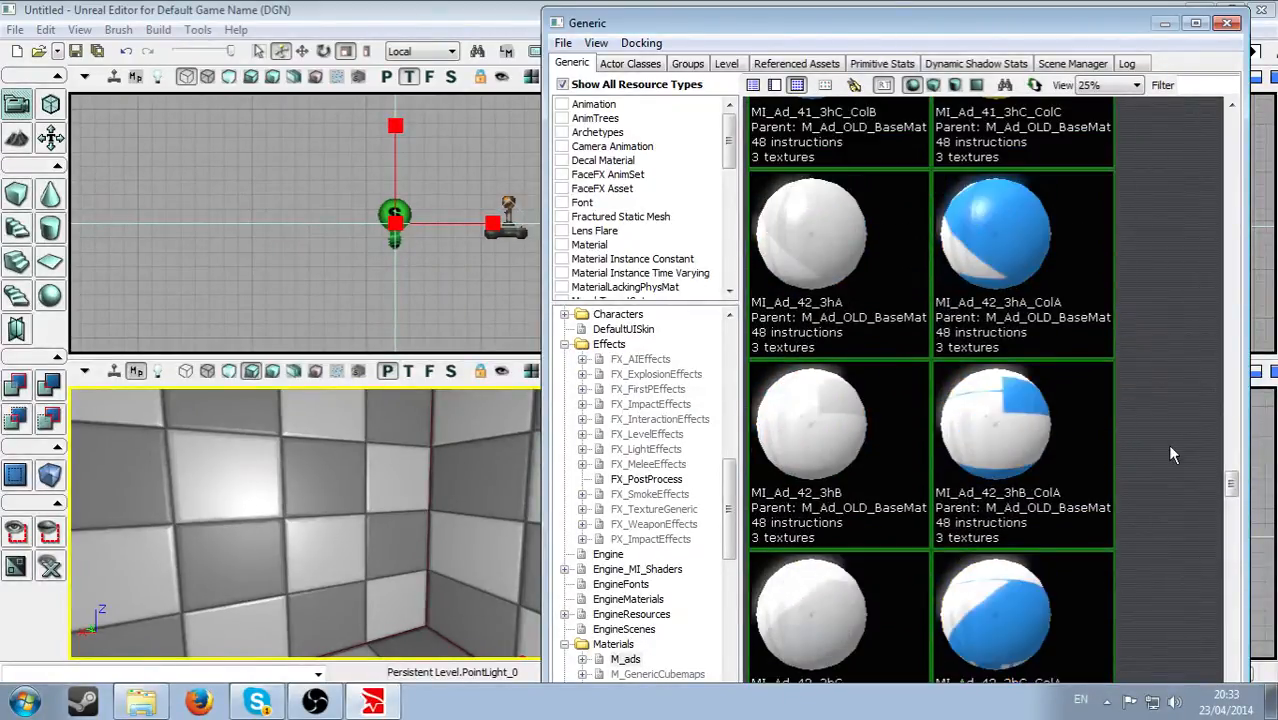
pyautogui.scroll(2, 1172, 453)
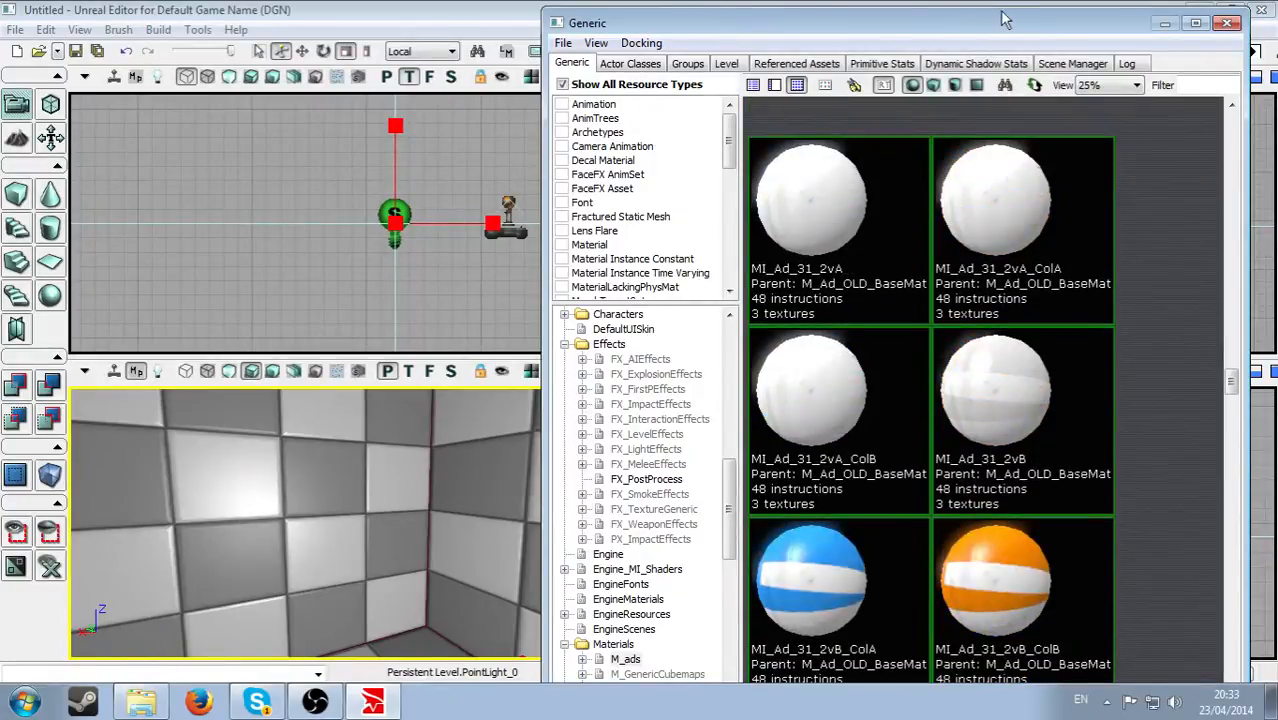
pyautogui.moveTo(1000, 33); pyautogui.dragTo(1038, 38)
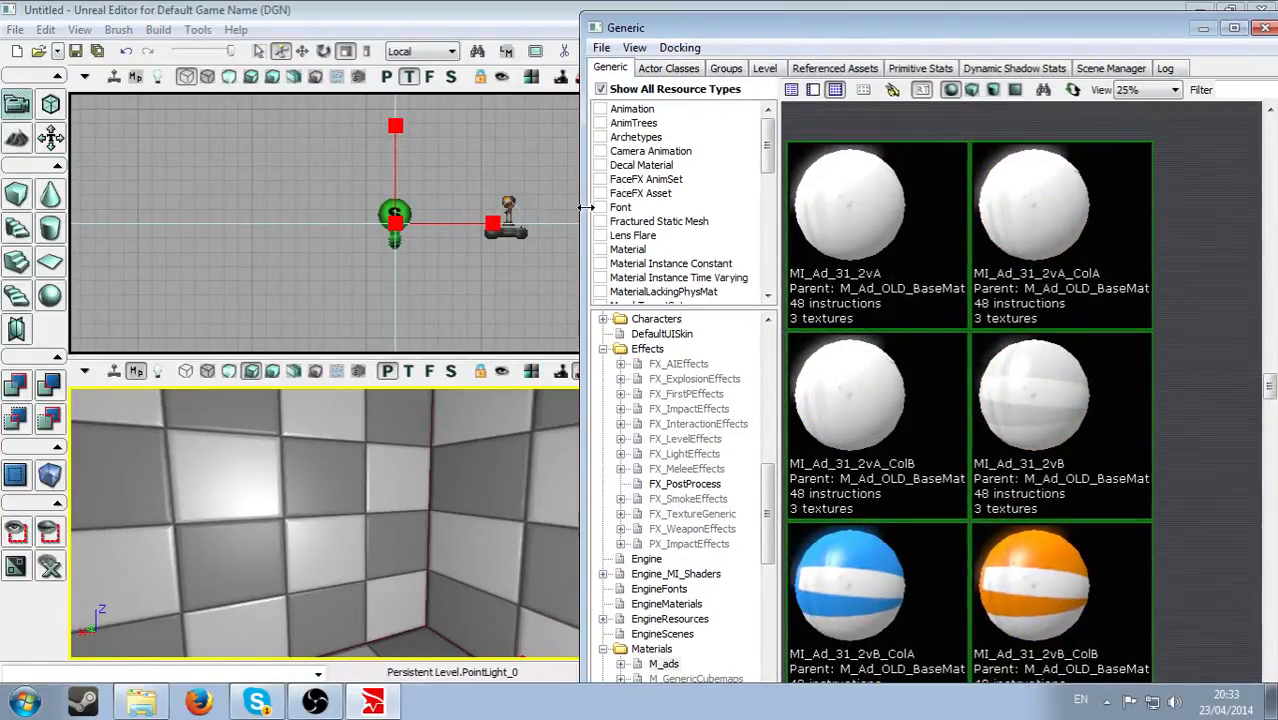
# Narrow the Generic browser to uncover the viewports and apply the MI_Ad_22_2hA_ColA material to one wall of the room.
pyautogui.moveTo(585, 207); pyautogui.dragTo(672, 195)
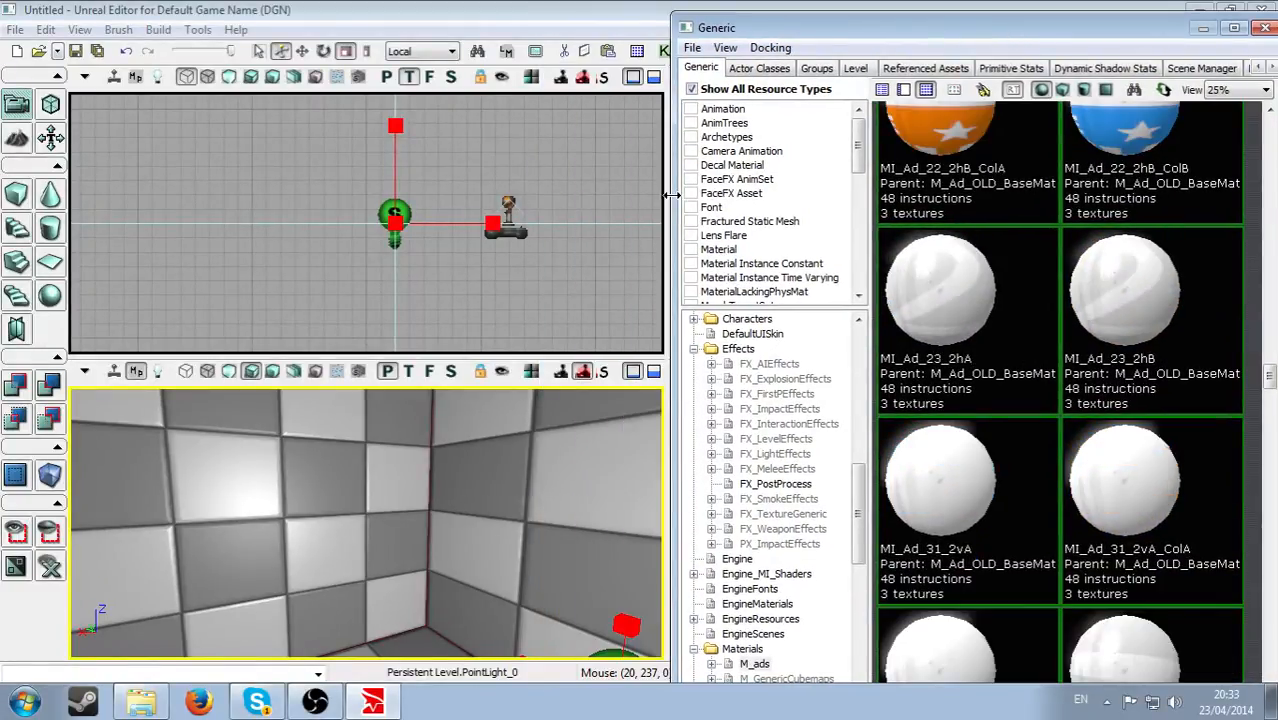
pyautogui.rightClick(339, 528)
pyautogui.moveTo(321, 542)
pyautogui.mouseDown()
pyautogui.moveTo(317, 572)
pyautogui.moveTo(321, 542)
pyautogui.mouseUp()
pyautogui.click(322, 508)
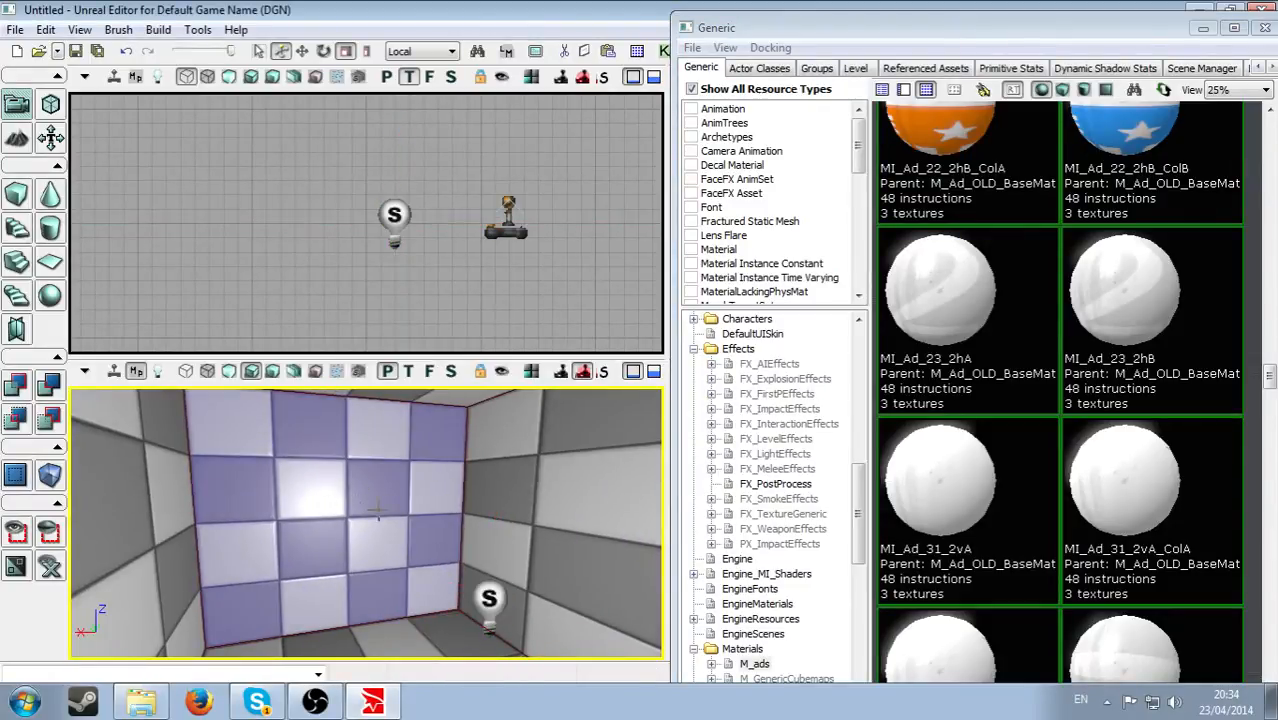
pyautogui.moveTo(1268, 380)
pyautogui.mouseDown()
pyautogui.moveTo(1268, 352)
pyautogui.moveTo(1258, 362)
pyautogui.mouseUp()
pyautogui.click(932, 346)
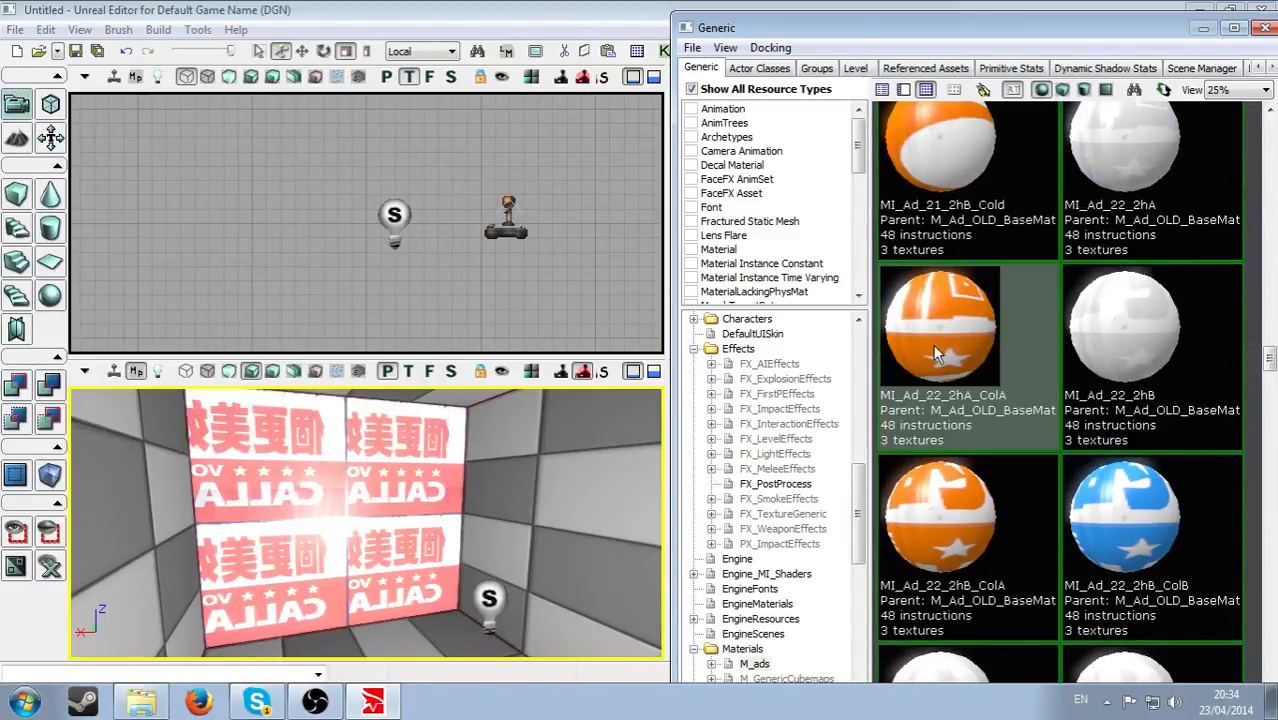
# Reselect the wall with the advertisement and set its surface alignment to Fit.
pyautogui.moveTo(437, 538)
pyautogui.mouseDown(button='right')
pyautogui.moveTo(397, 528)
pyautogui.moveTo(364, 546)
pyautogui.moveTo(408, 532)
pyautogui.moveTo(396, 524)
pyautogui.moveTo(434, 506)
pyautogui.moveTo(426, 484)
pyautogui.moveTo(420, 552)
pyautogui.mouseUp(button='right')
pyautogui.press('w')
pyautogui.press('s')
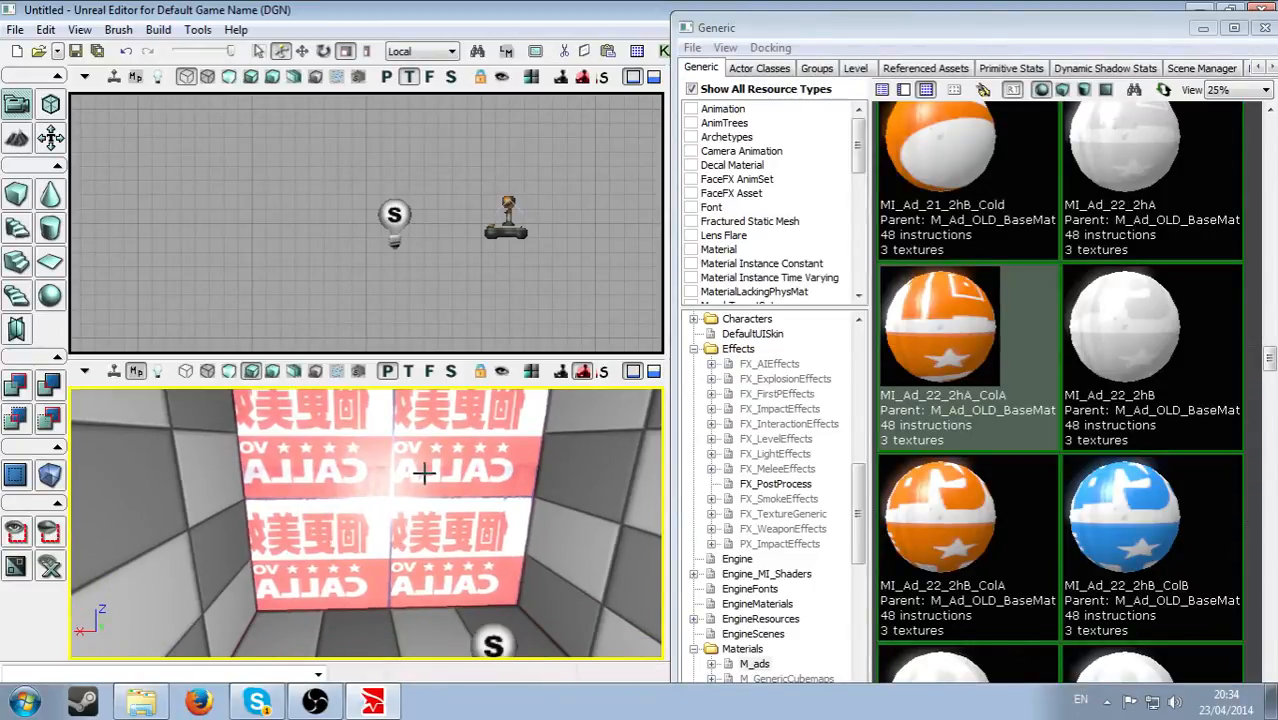
pyautogui.moveTo(424, 473); pyautogui.dragTo(458, 484, button='right')
pyautogui.click(452, 496)
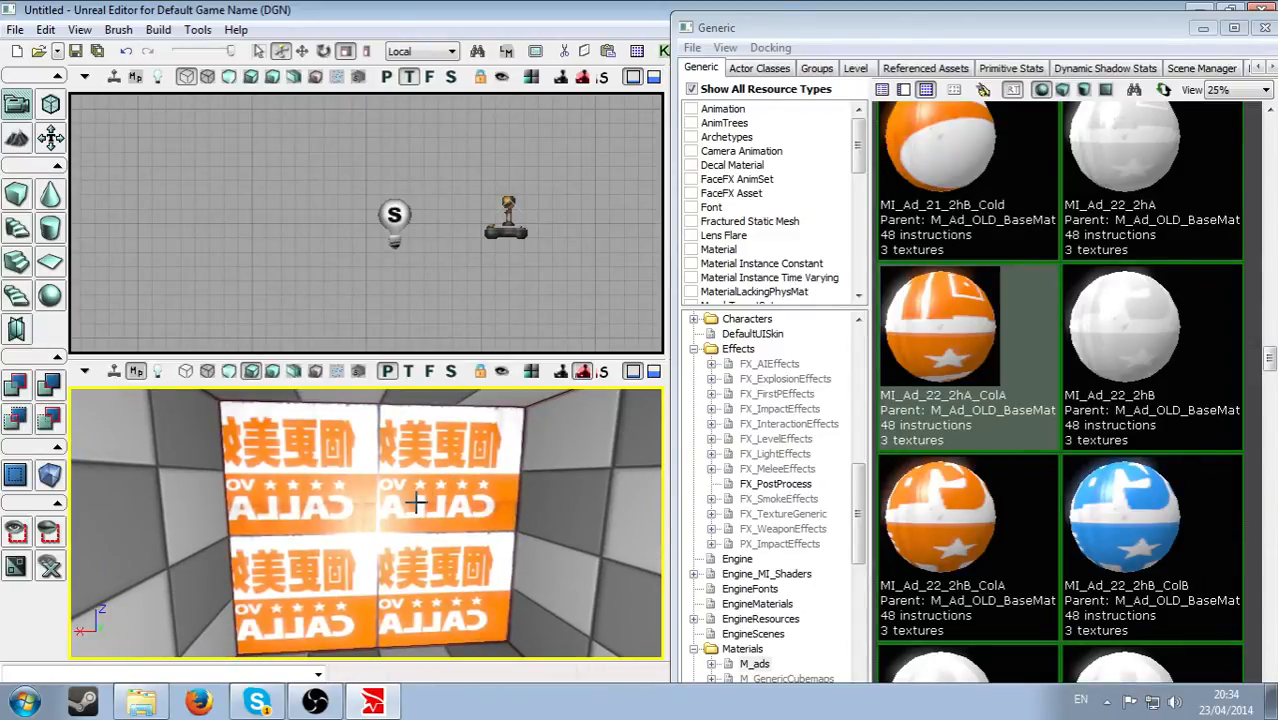
pyautogui.rightClick(415, 503)
pyautogui.click(414, 501)
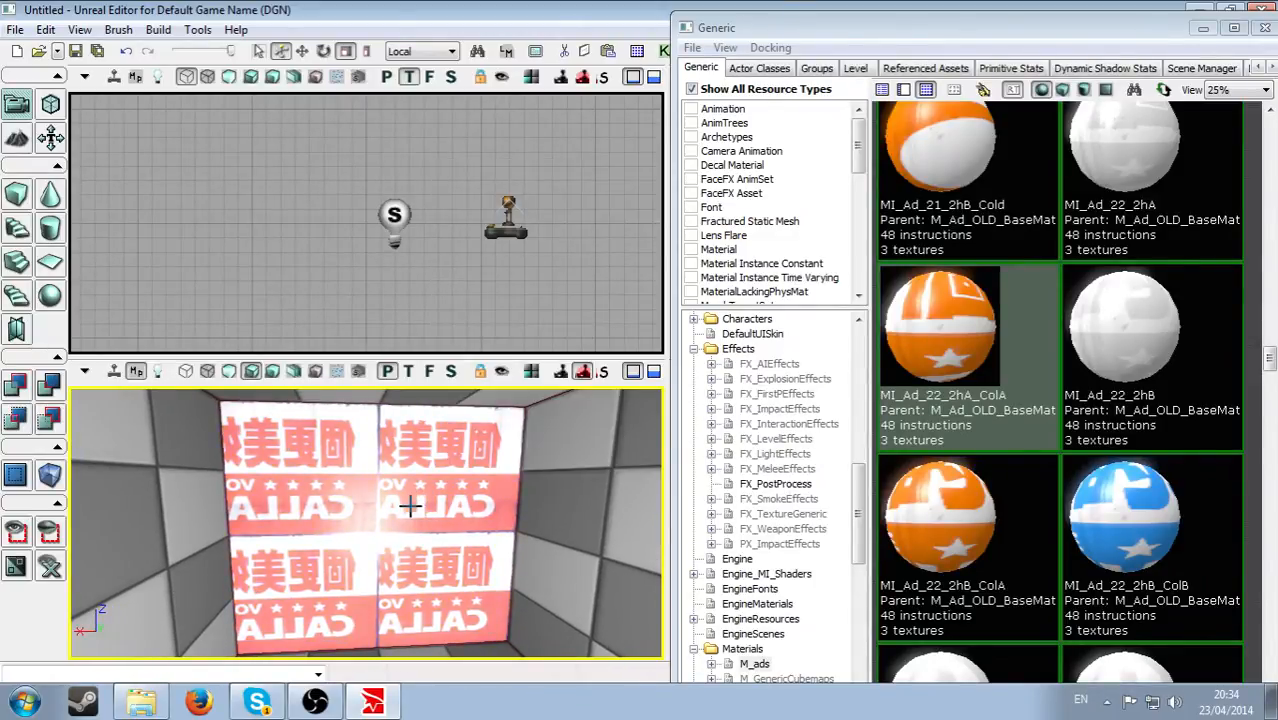
pyautogui.rightClick(410, 505)
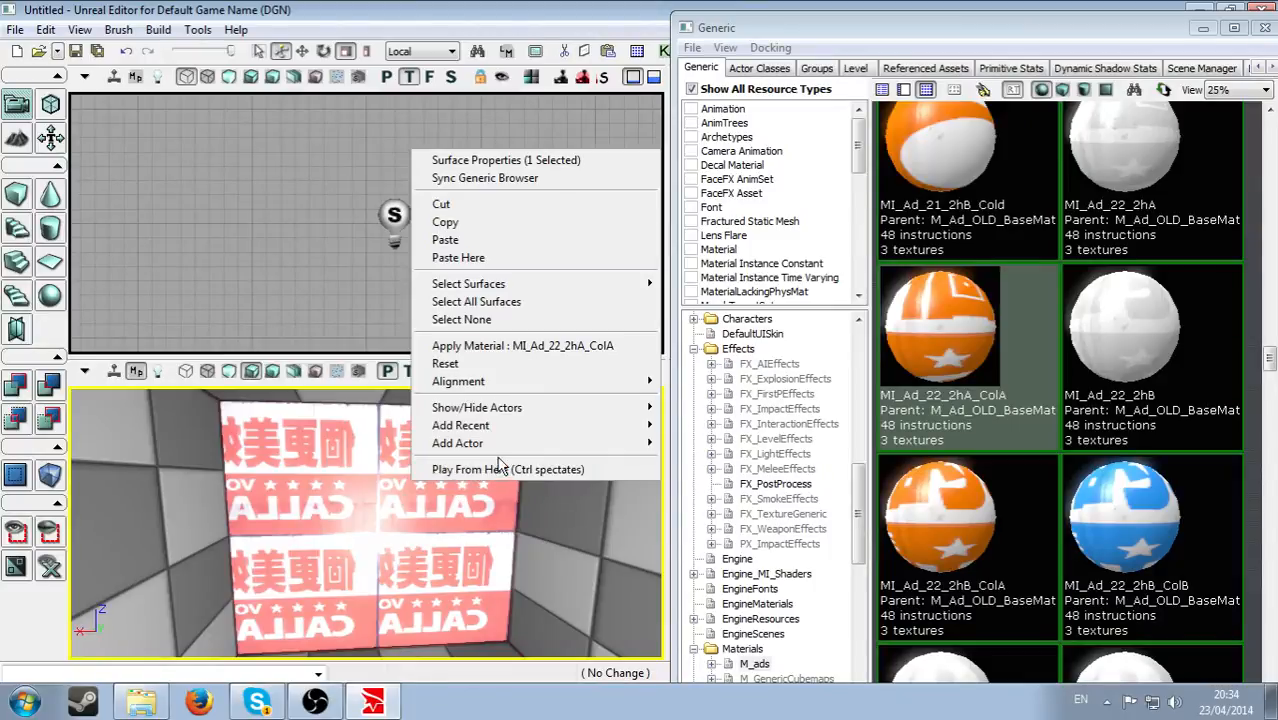
pyautogui.moveTo(504, 448)
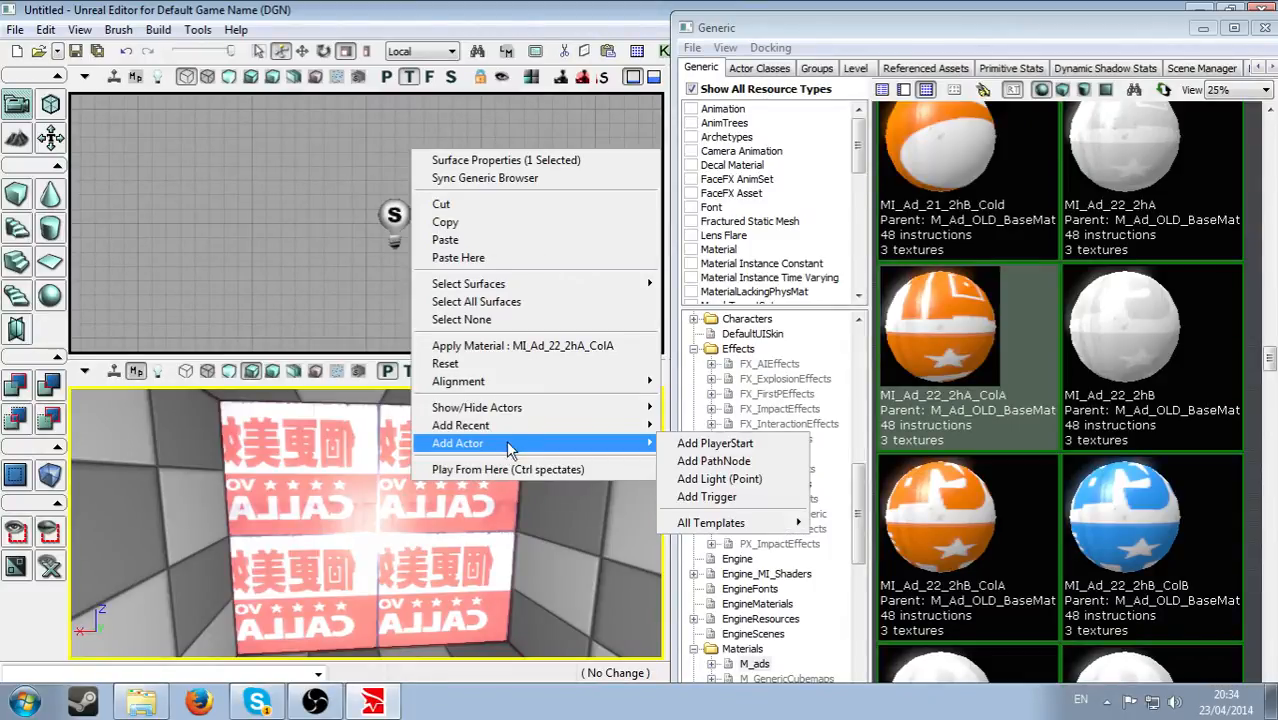
pyautogui.moveTo(535, 386)
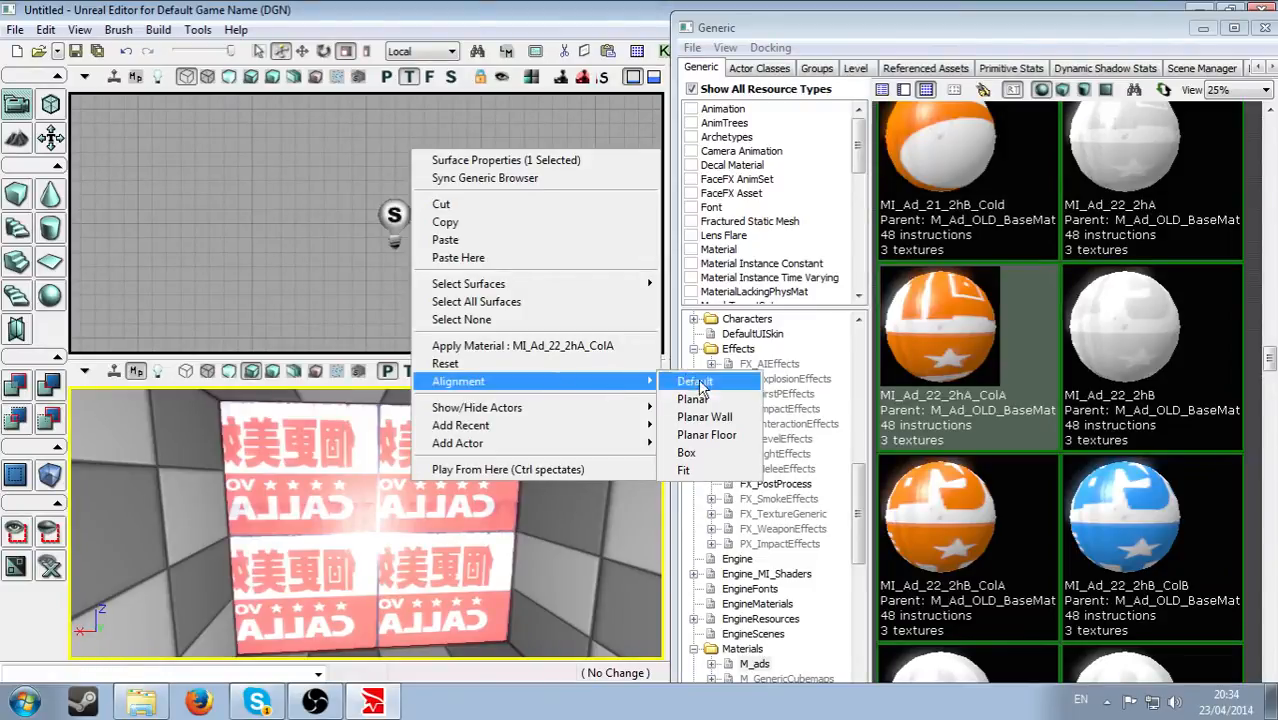
pyautogui.click(686, 471)
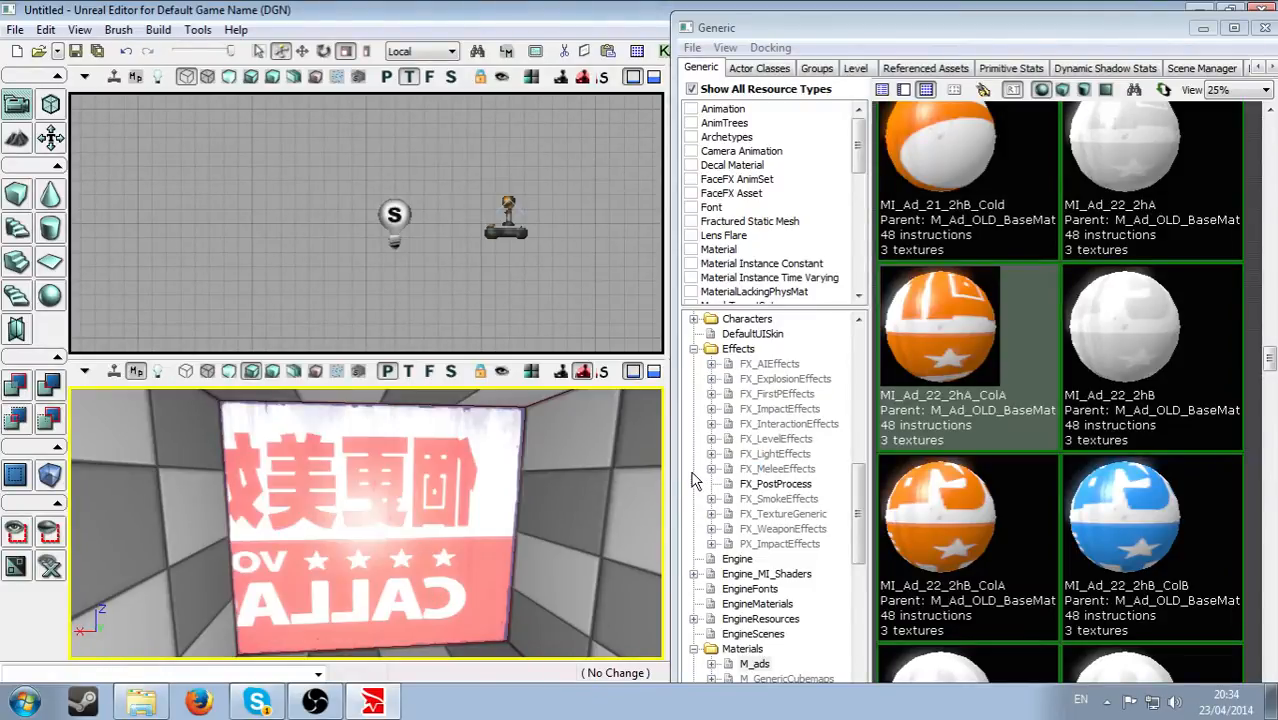
# Replace the advertisement wall's material with MI_Ad_21_2hB_ColC and set its alignment to Fit.
pyautogui.moveTo(572, 512); pyautogui.dragTo(550, 494, button='right')
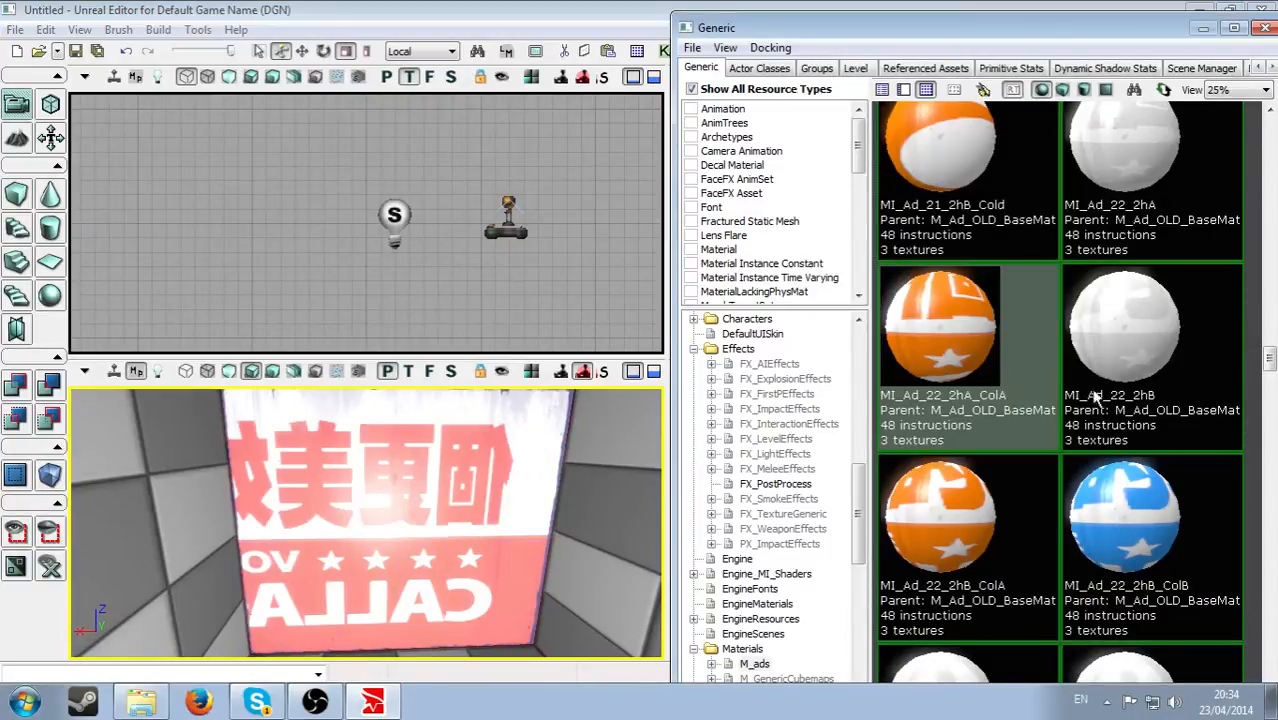
pyautogui.scroll(3, 1095, 398)
pyautogui.click(1093, 318)
pyautogui.moveTo(560, 490); pyautogui.dragTo(560, 482, button='right')
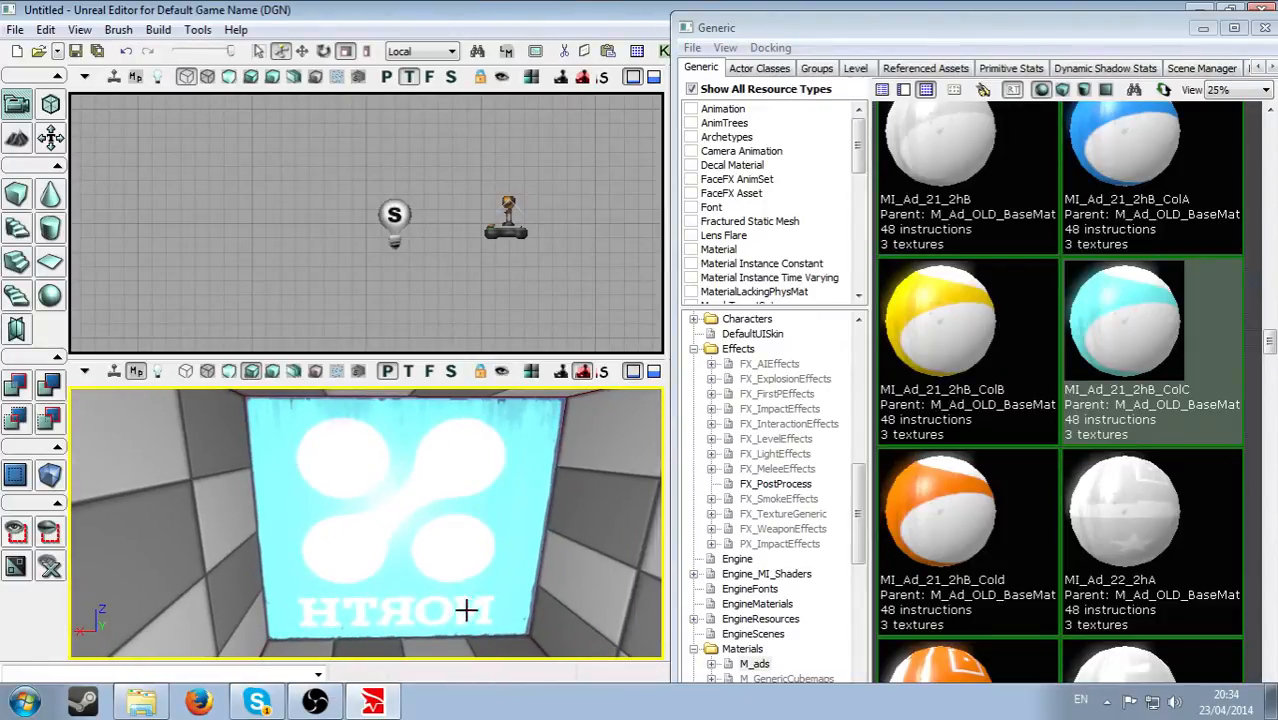
pyautogui.rightClick(450, 544)
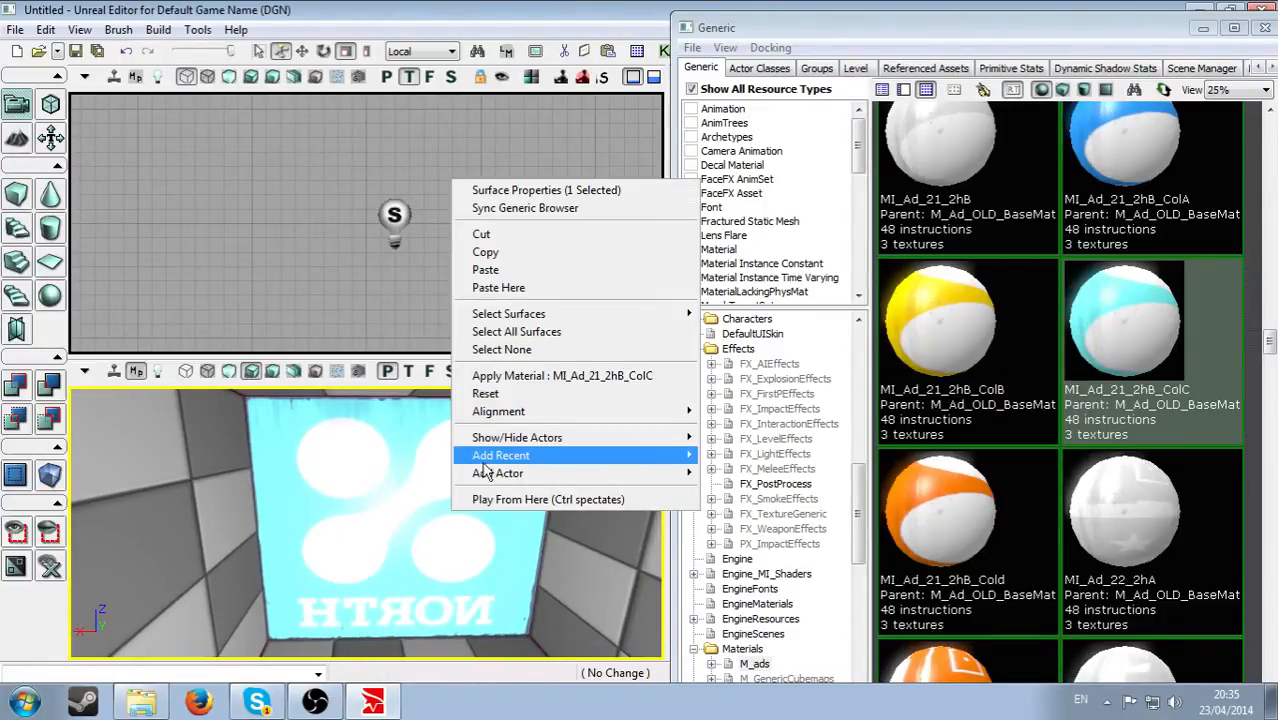
pyautogui.moveTo(650, 415)
pyautogui.click(755, 503)
pyautogui.moveTo(560, 500); pyautogui.dragTo(601, 541, button='right')
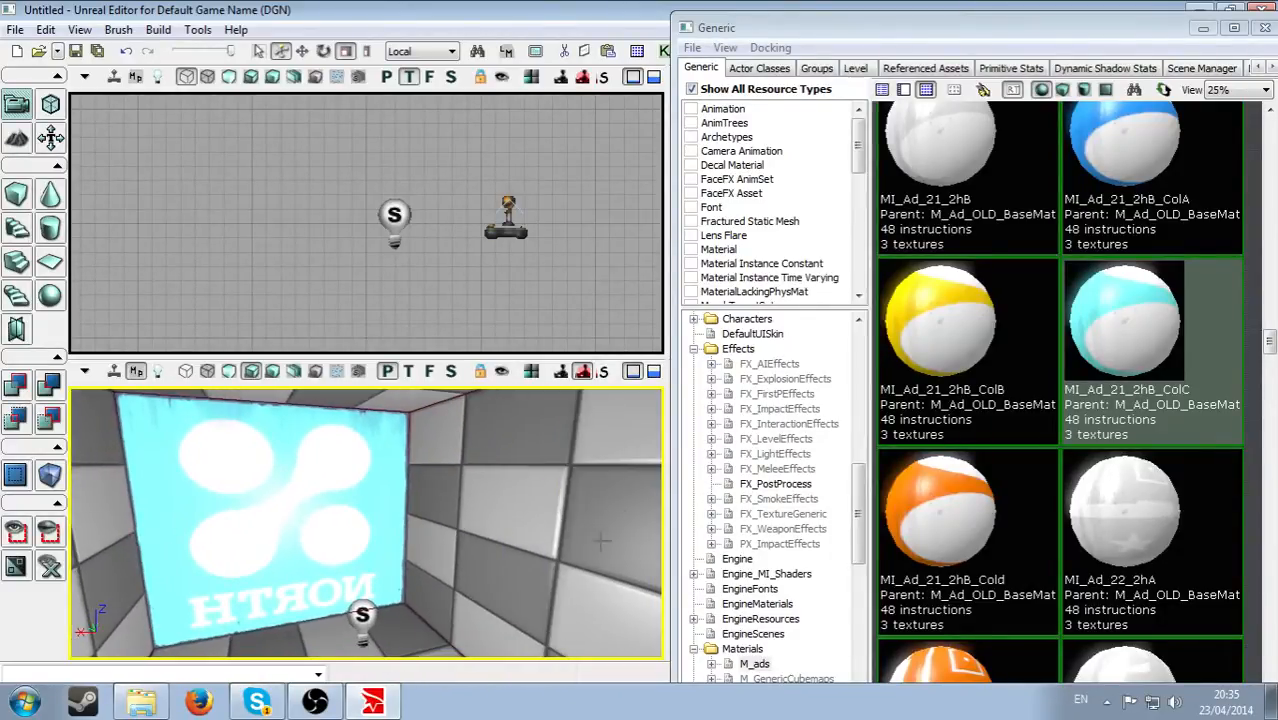
# Open the i_Office.upk package from CookedPC's Interiors folder in the Generic browser.
pyautogui.click(692, 48)
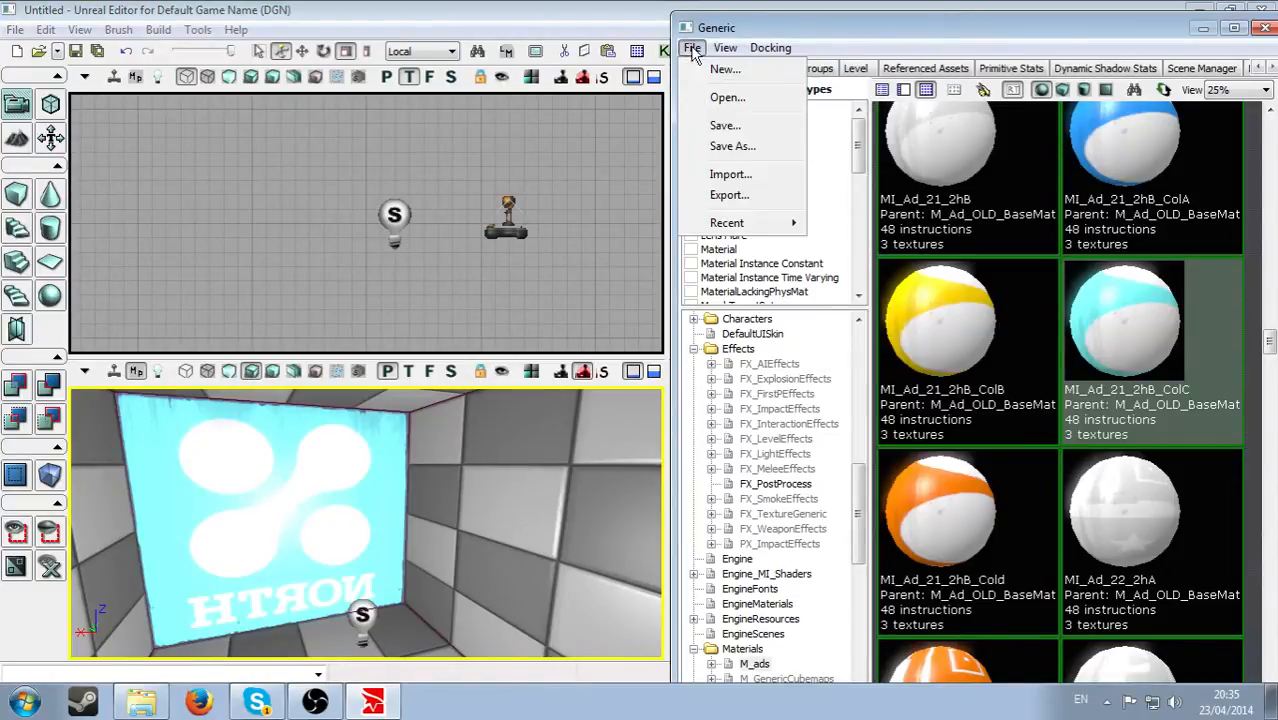
pyautogui.click(728, 100)
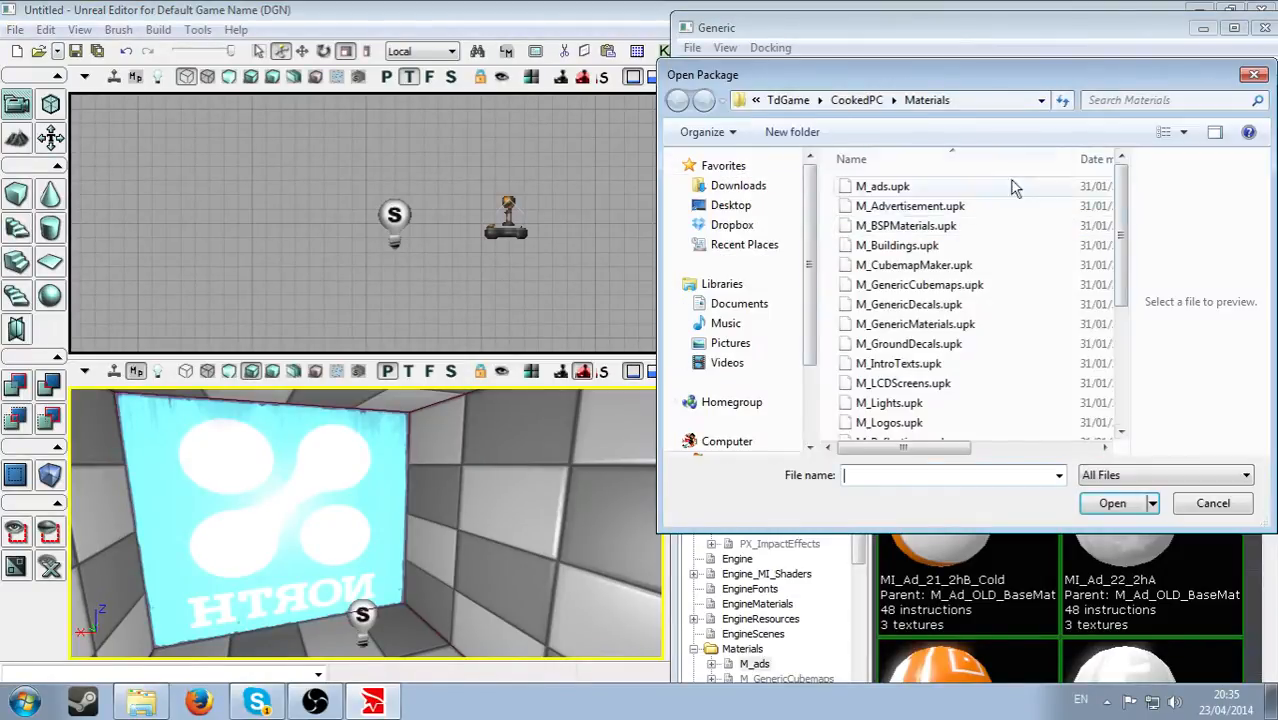
pyautogui.click(858, 100)
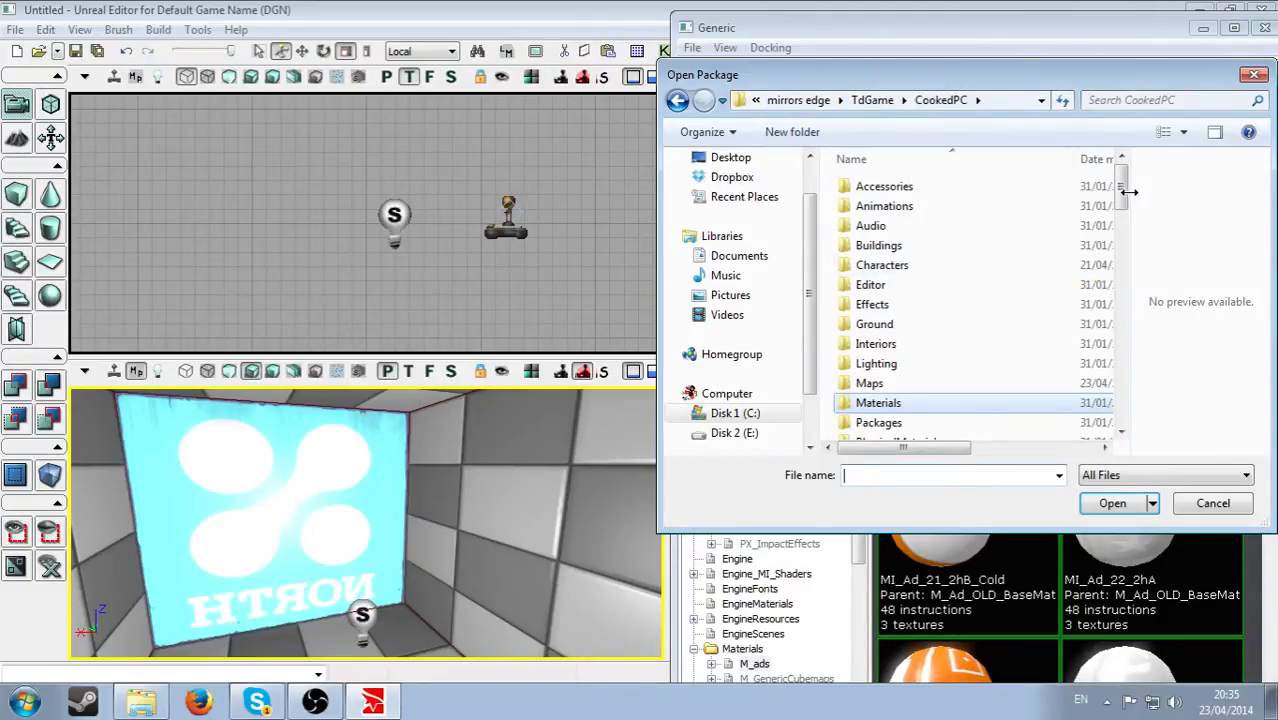
pyautogui.moveTo(1124, 193)
pyautogui.mouseDown()
pyautogui.moveTo(1118, 245)
pyautogui.moveTo(1112, 180)
pyautogui.mouseUp()
pyautogui.doubleClick(928, 296)
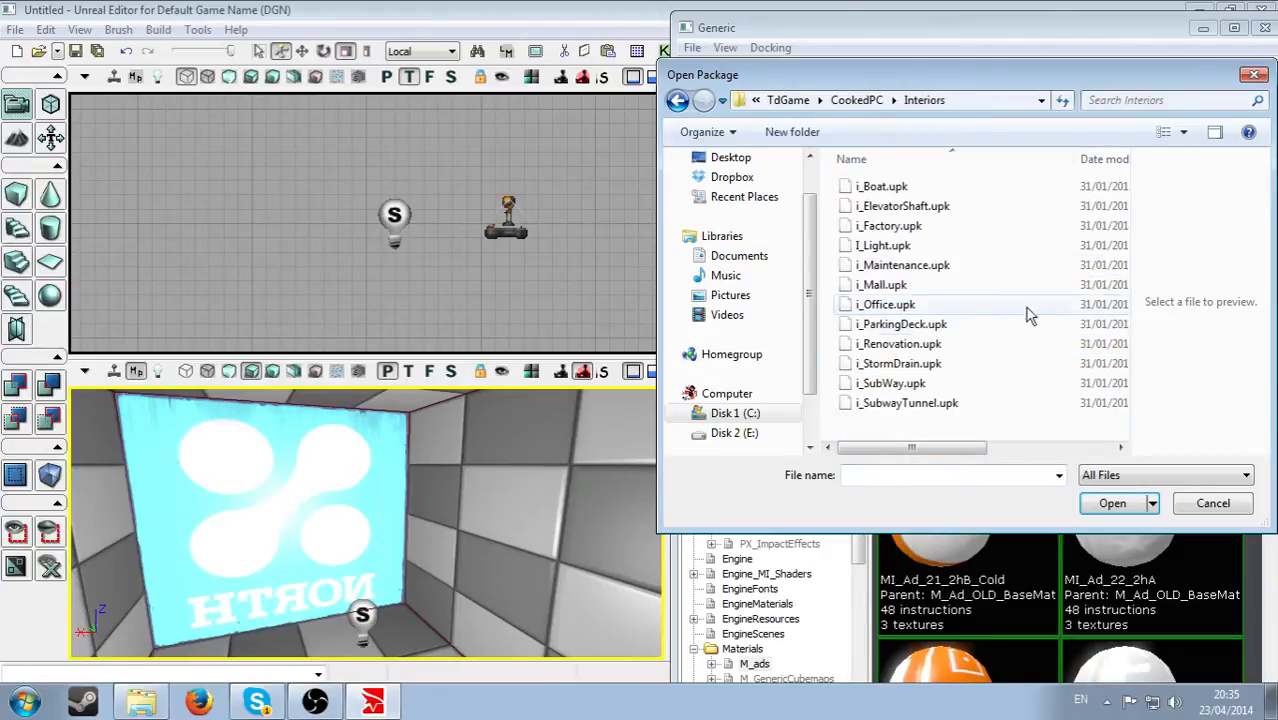
pyautogui.click(886, 304)
pyautogui.click(1112, 503)
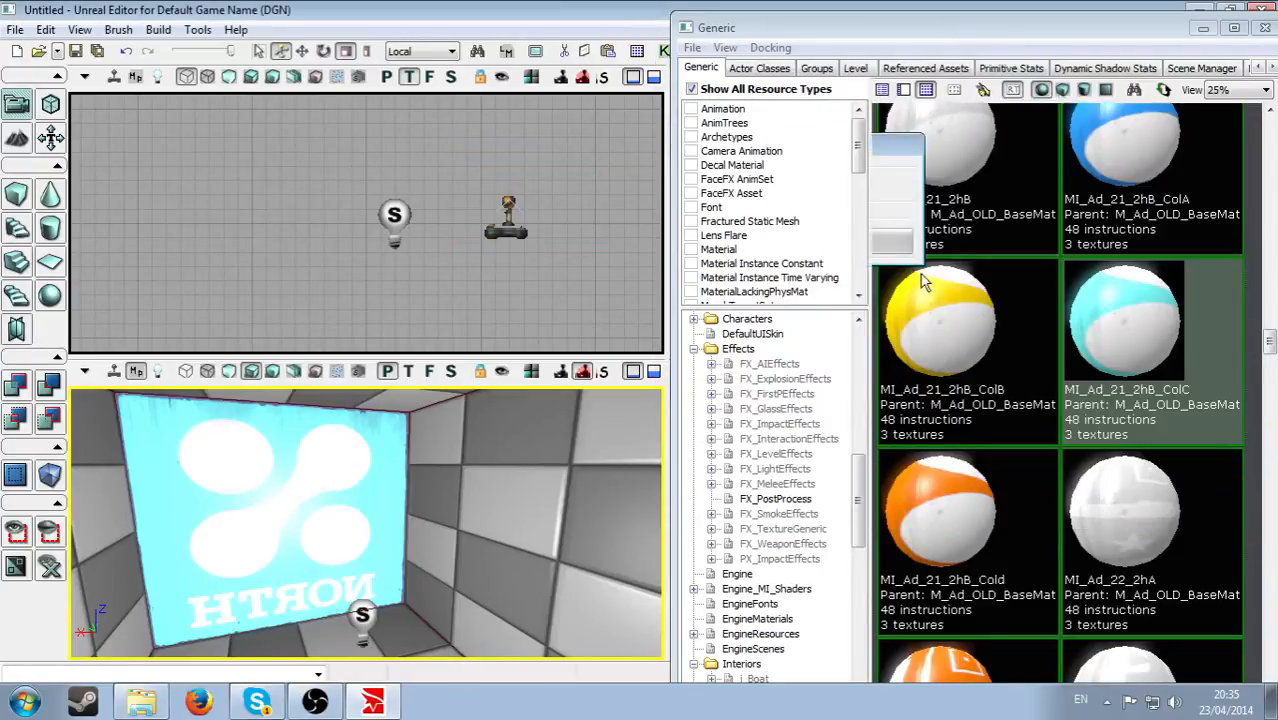
# Apply the M_OfficeRailings_02_GlassBroken material to the three walls other than the advertisement wall.
pyautogui.moveTo(1263, 275); pyautogui.dragTo(1215, 218)
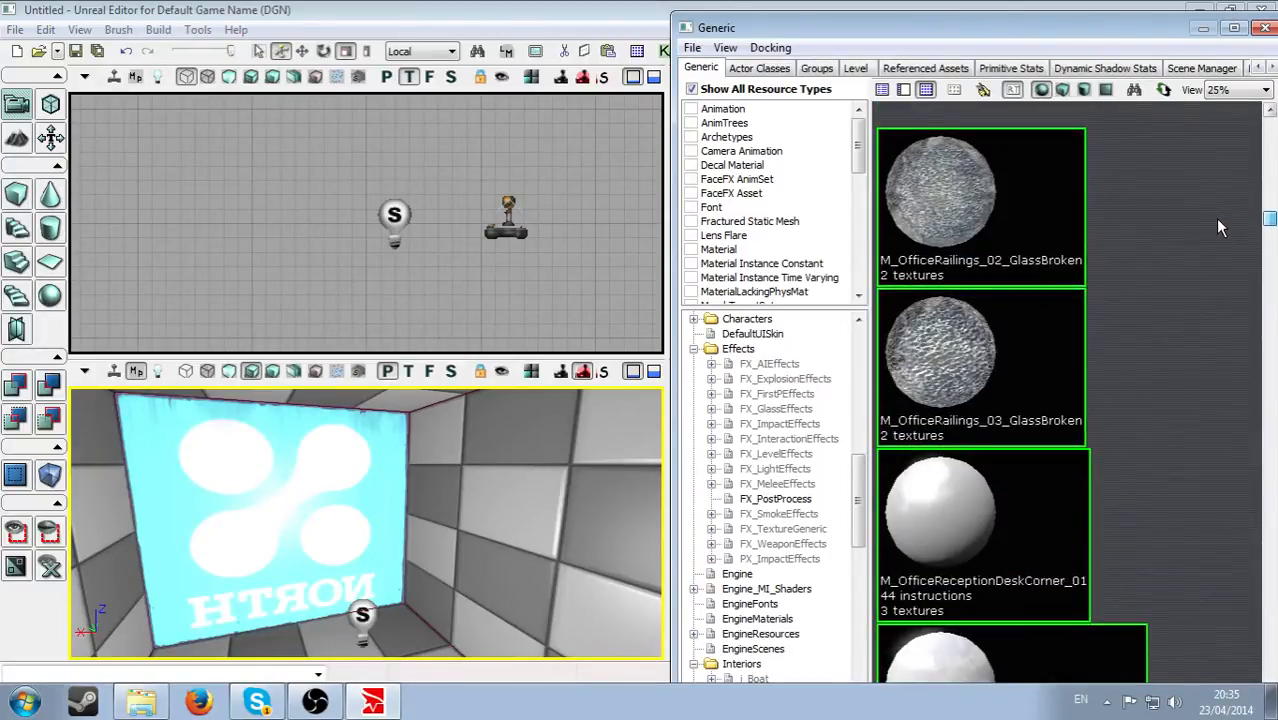
pyautogui.click(565, 491)
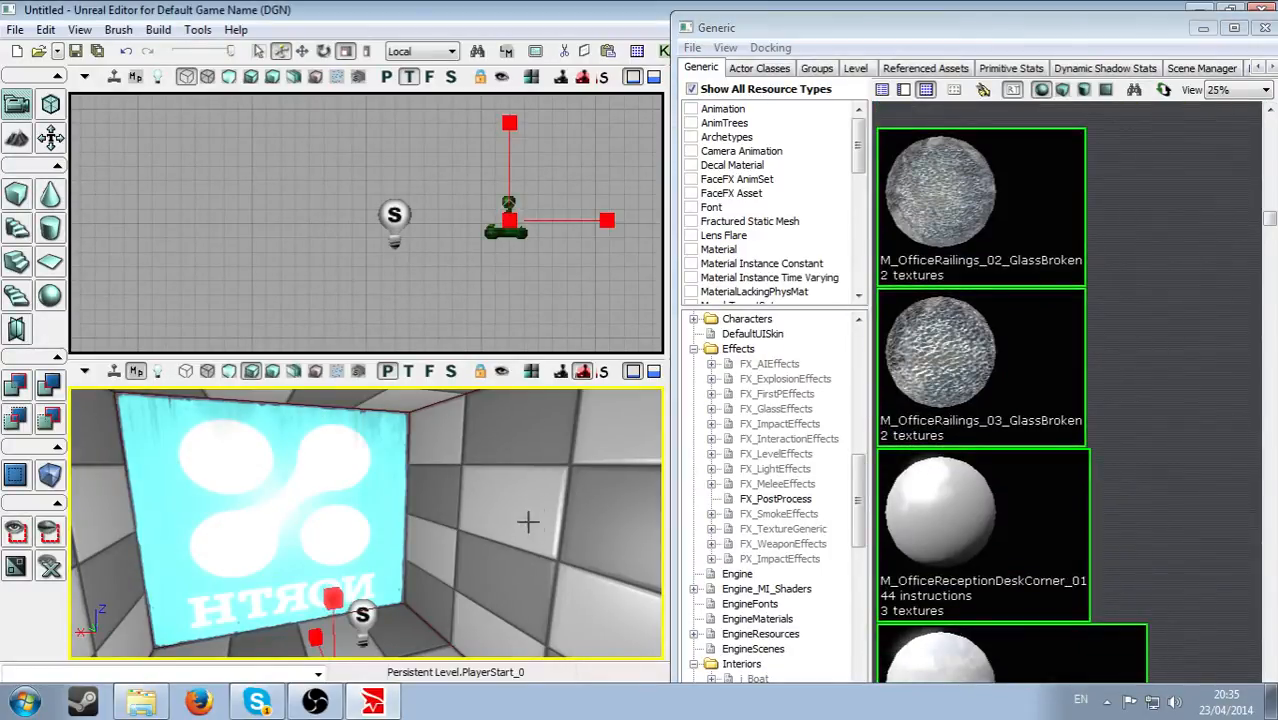
pyautogui.click(528, 521)
pyautogui.click(968, 228)
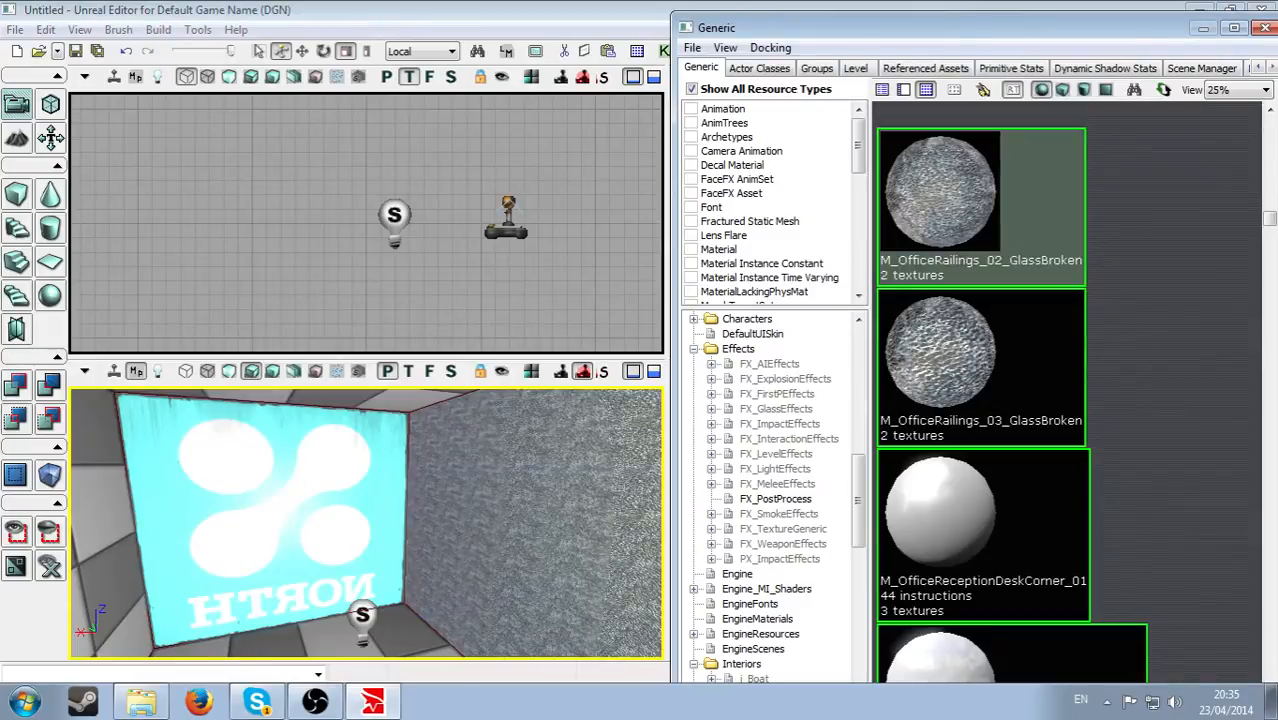
pyautogui.moveTo(484, 552); pyautogui.dragTo(640, 556, button='right')
pyautogui.click(484, 552)
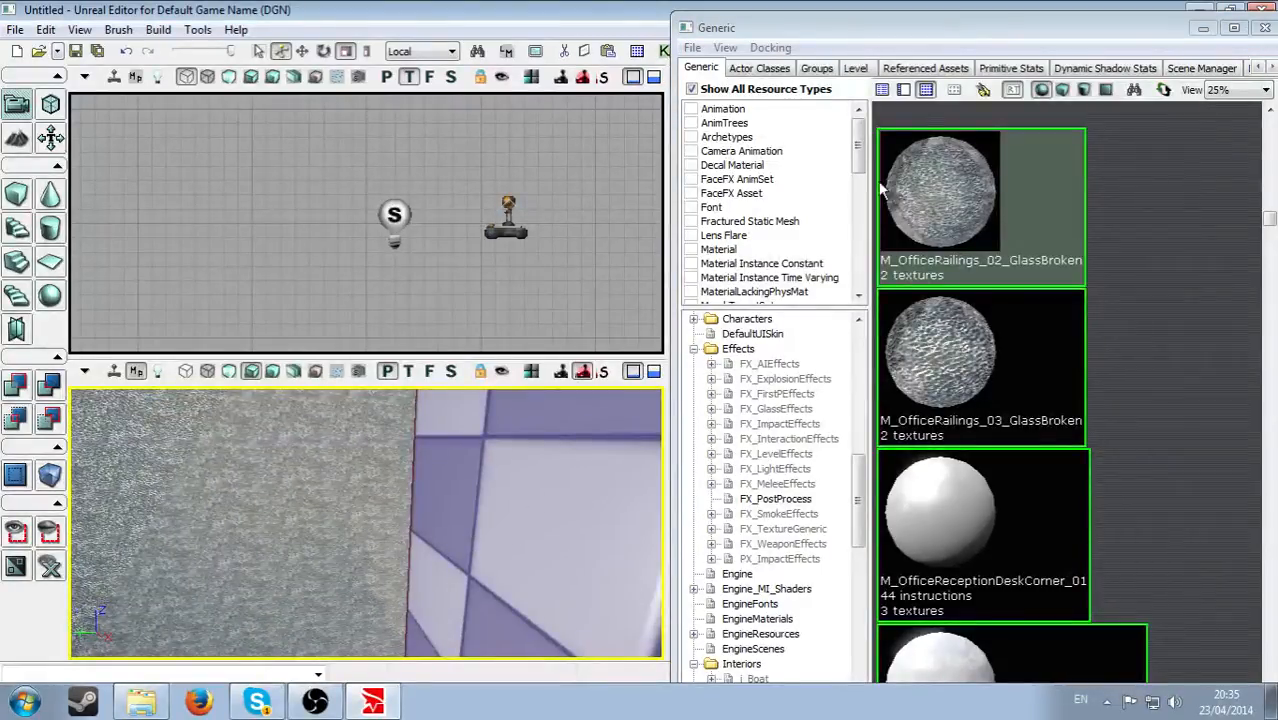
pyautogui.click(983, 214)
pyautogui.moveTo(491, 486); pyautogui.dragTo(674, 488, button='right')
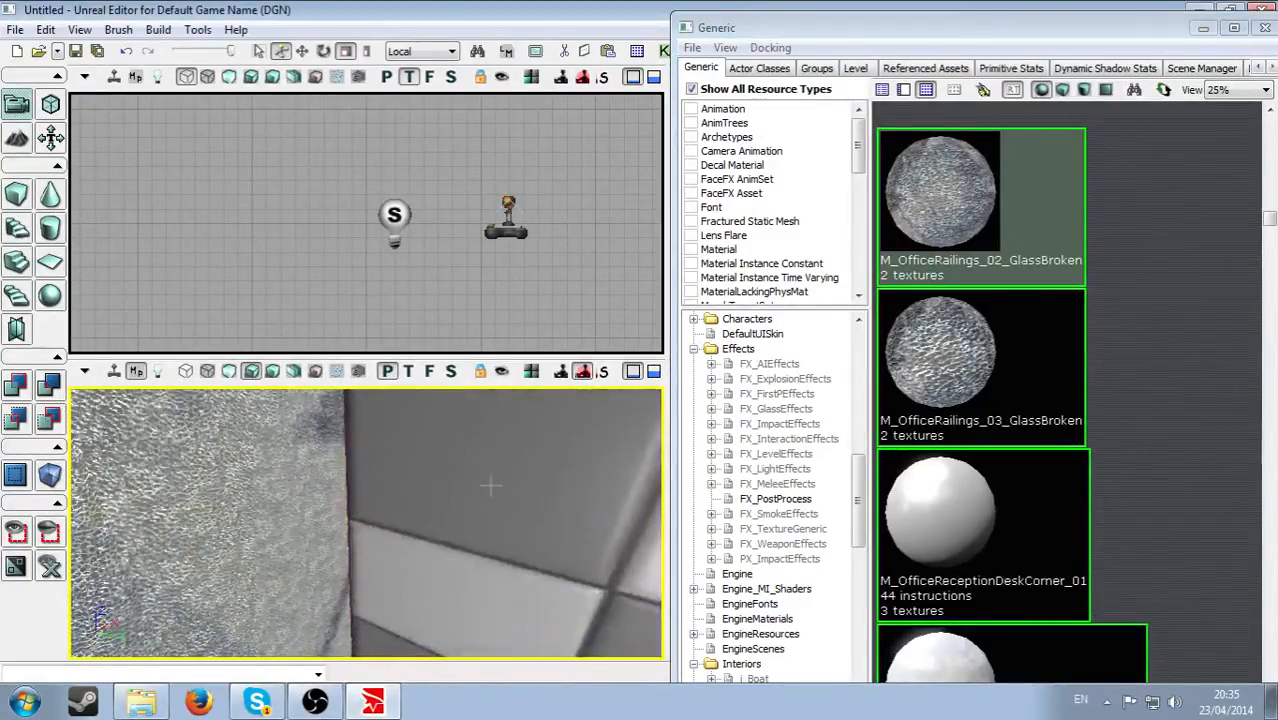
pyautogui.click(491, 486)
pyautogui.click(954, 166)
# Apply the MI_OfficeCarpet_01 material to the room's floor.
pyautogui.moveTo(414, 485); pyautogui.dragTo(420, 600, button='right')
pyautogui.click(415, 482)
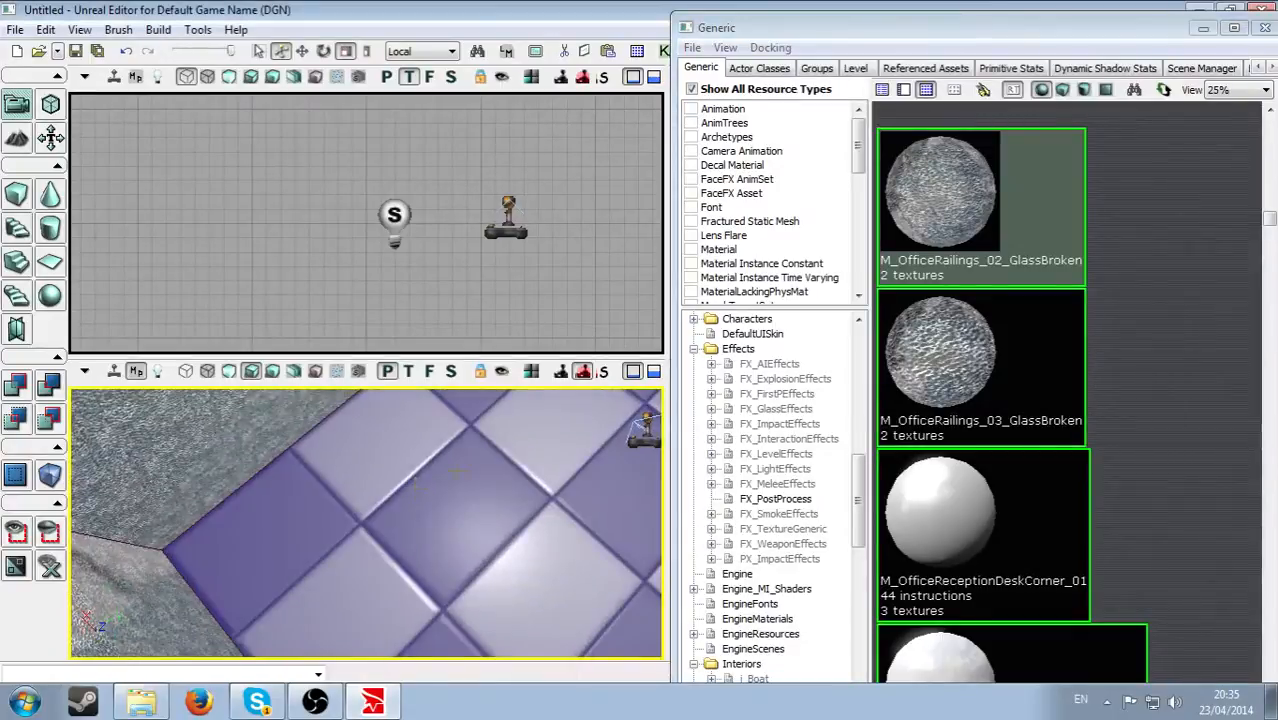
pyautogui.scroll(-2, 1151, 293)
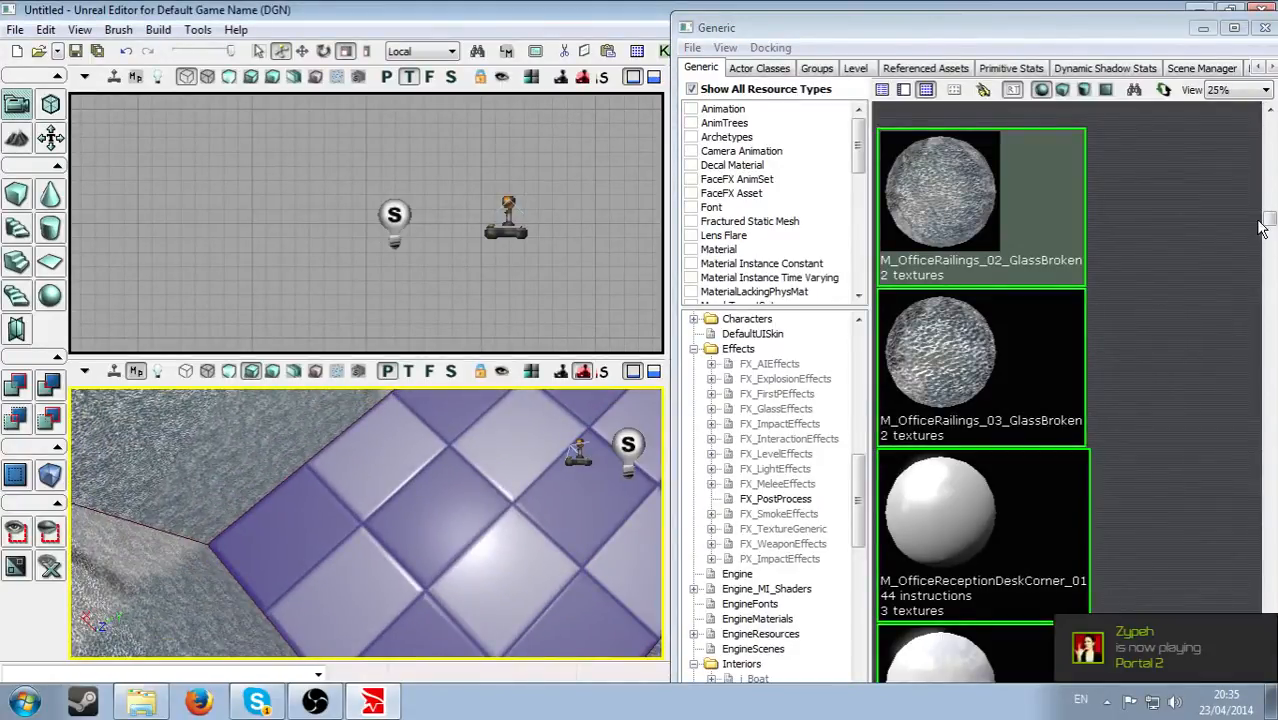
pyautogui.moveTo(1260, 228); pyautogui.dragTo(1241, 258)
pyautogui.click(969, 221)
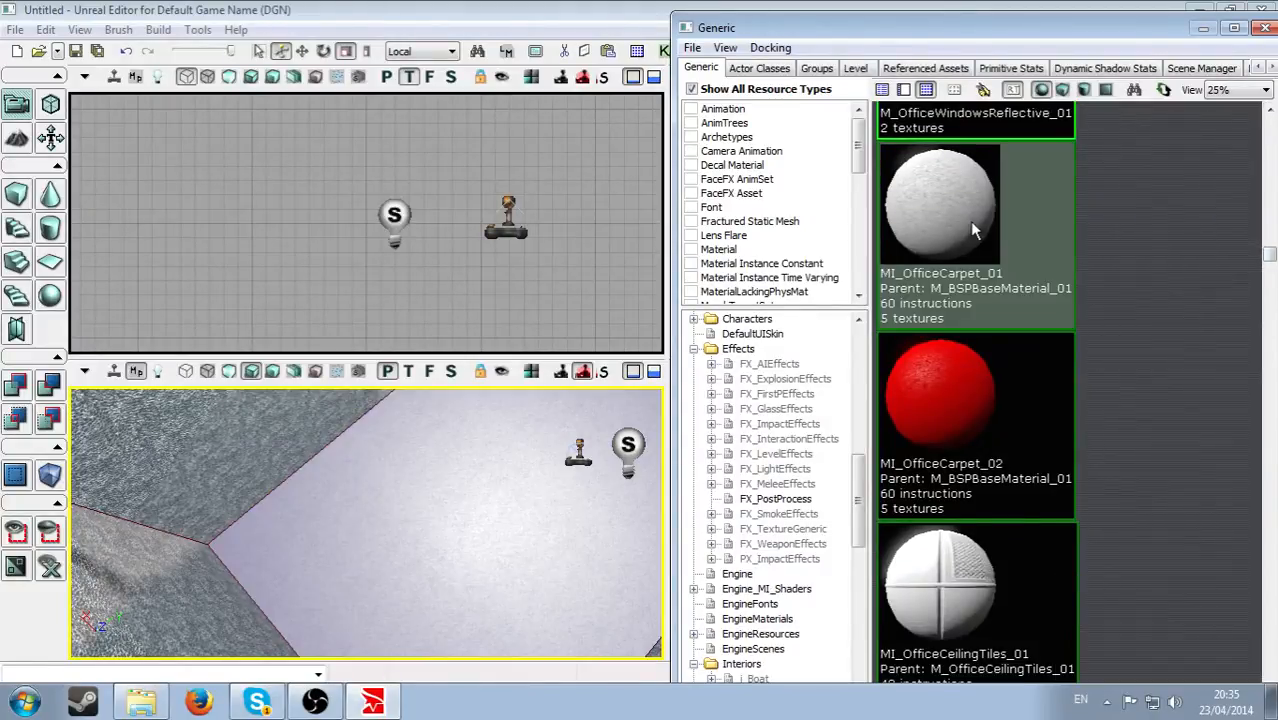
# Apply the MI_OfficePlasterWall_03 material to the room's ceiling.
pyautogui.click(425, 507)
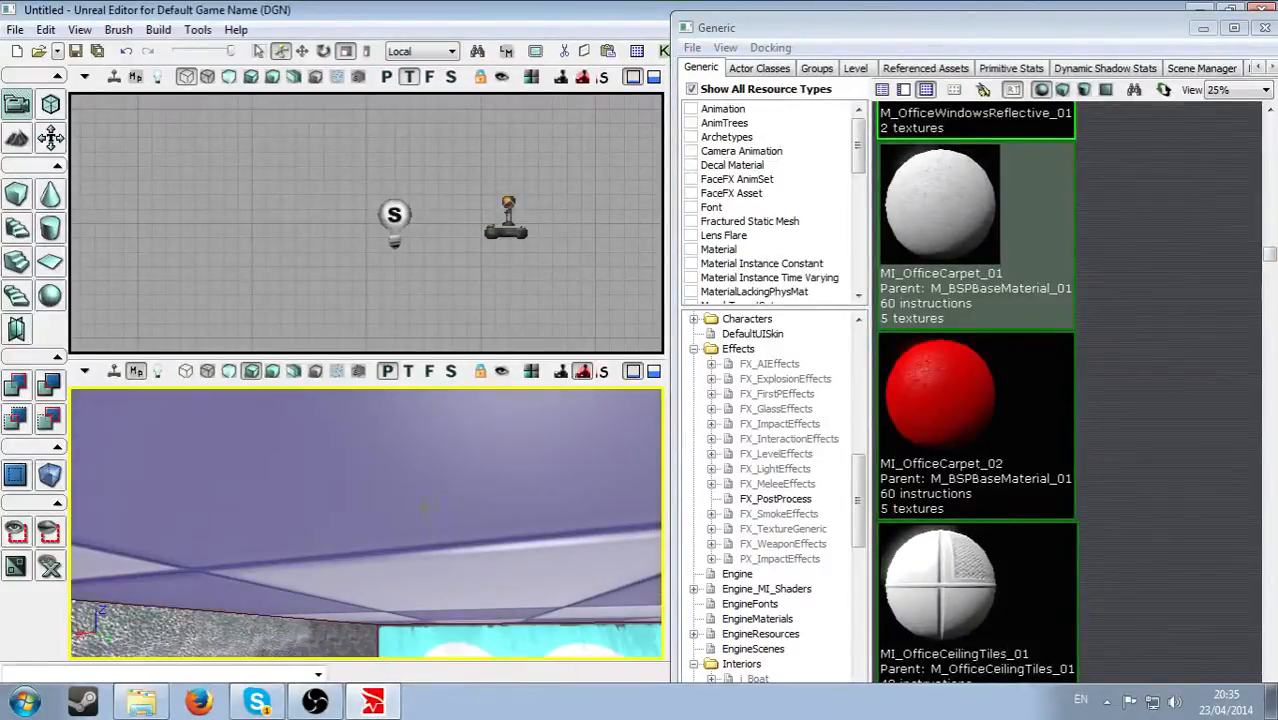
pyautogui.moveTo(1268, 258); pyautogui.dragTo(1268, 316)
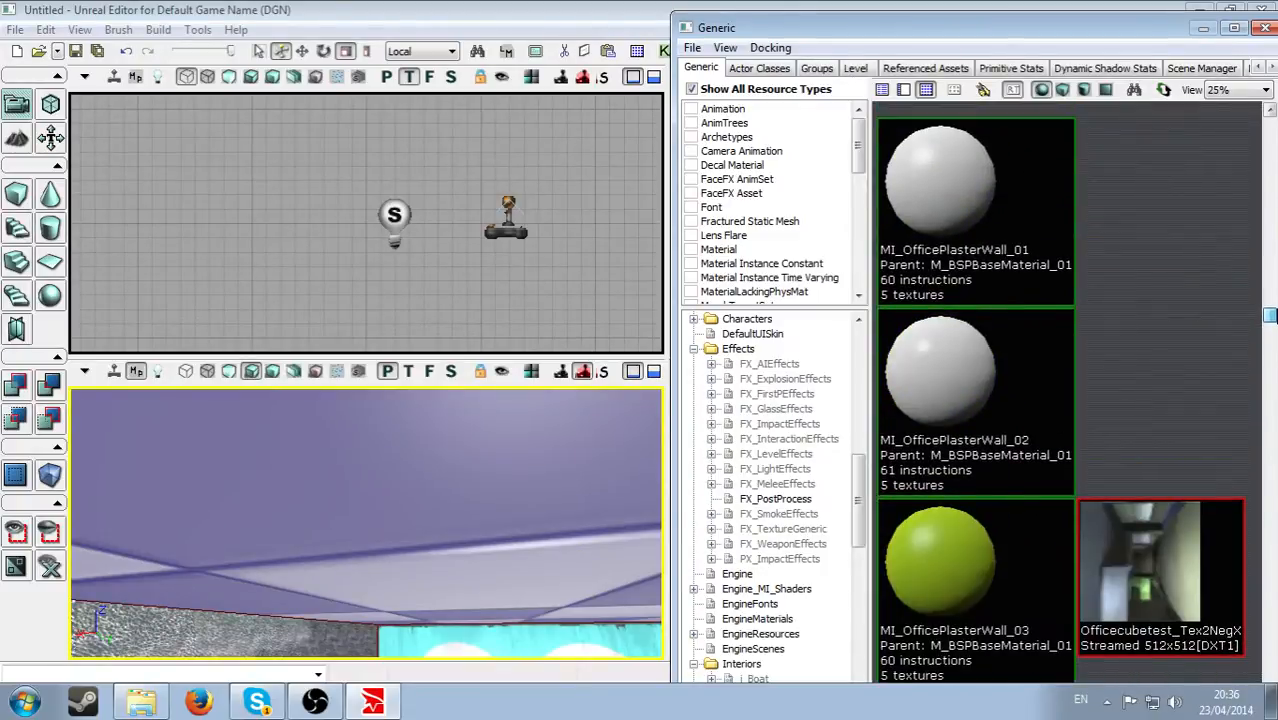
pyautogui.click(926, 564)
pyautogui.moveTo(556, 636); pyautogui.dragTo(314, 514, button='right')
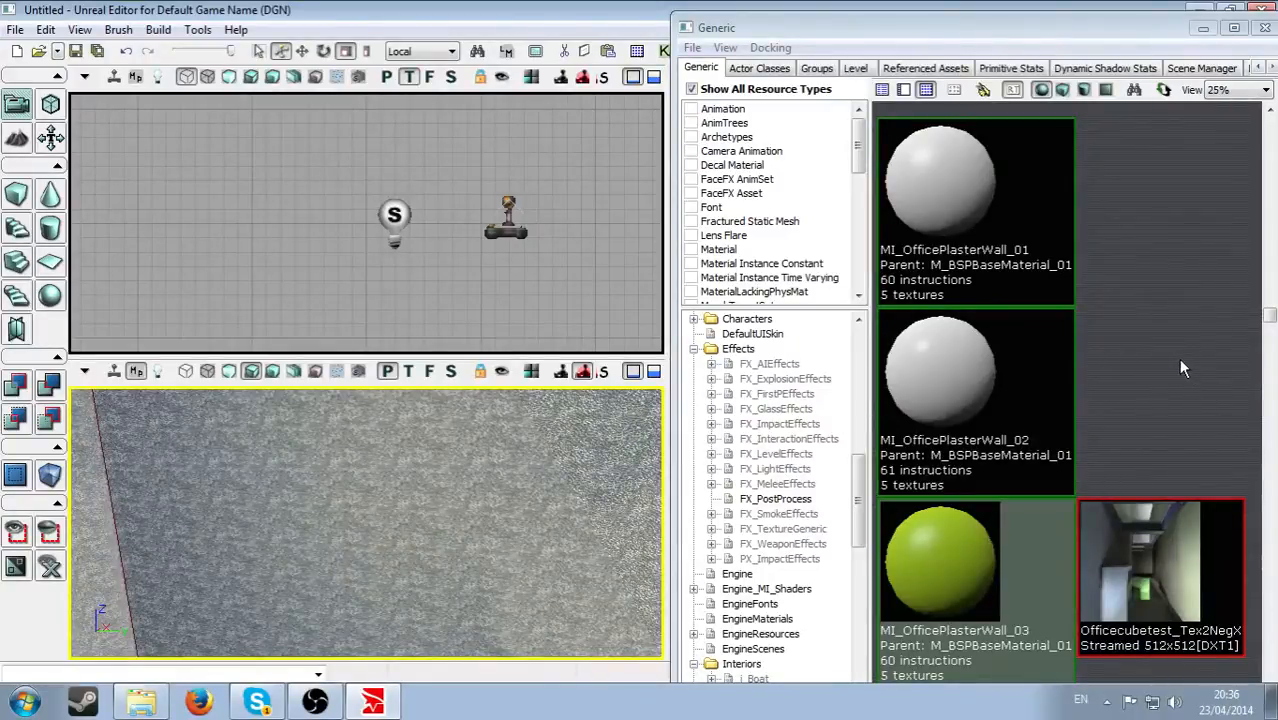
# Apply the MI_OfficeCeilingTiles_01 material to the three walls other than the advertisement wall and look over the textured room.
pyautogui.moveTo(1270, 314); pyautogui.dragTo(1268, 263)
pyautogui.click(953, 278)
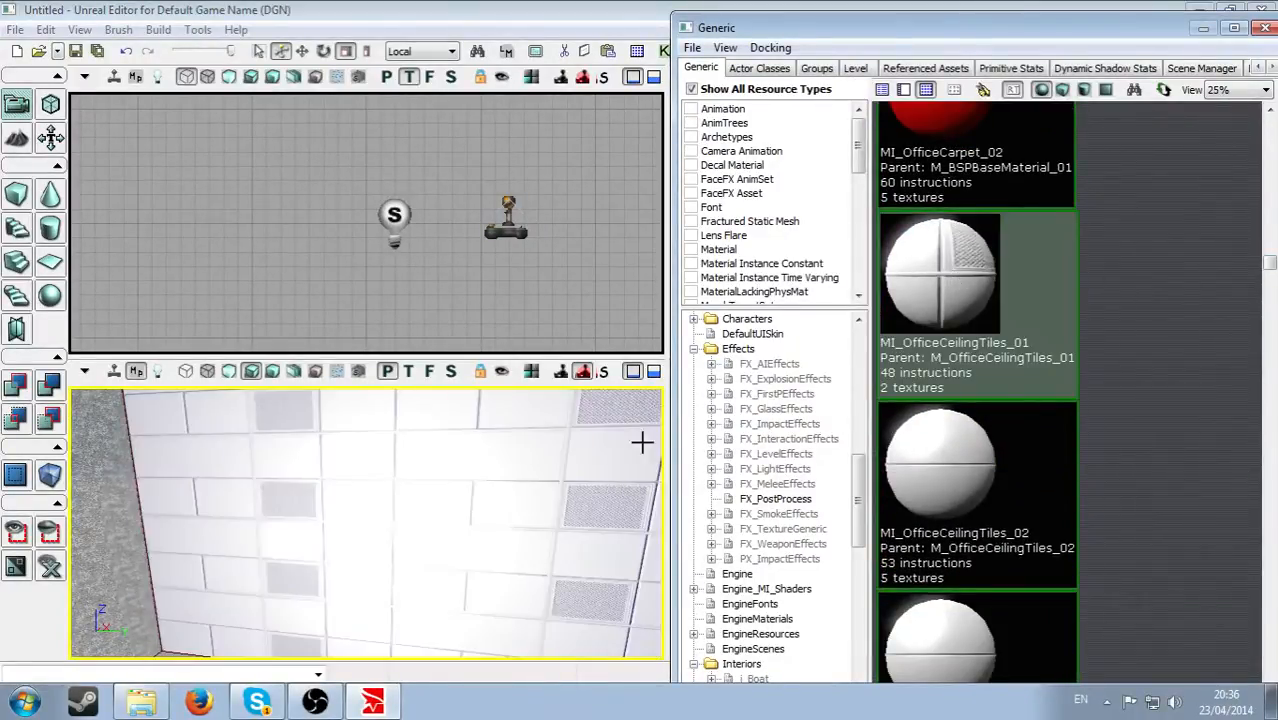
pyautogui.moveTo(642, 414); pyautogui.dragTo(630, 455, button='right')
pyautogui.click(1008, 270)
pyautogui.click(948, 292)
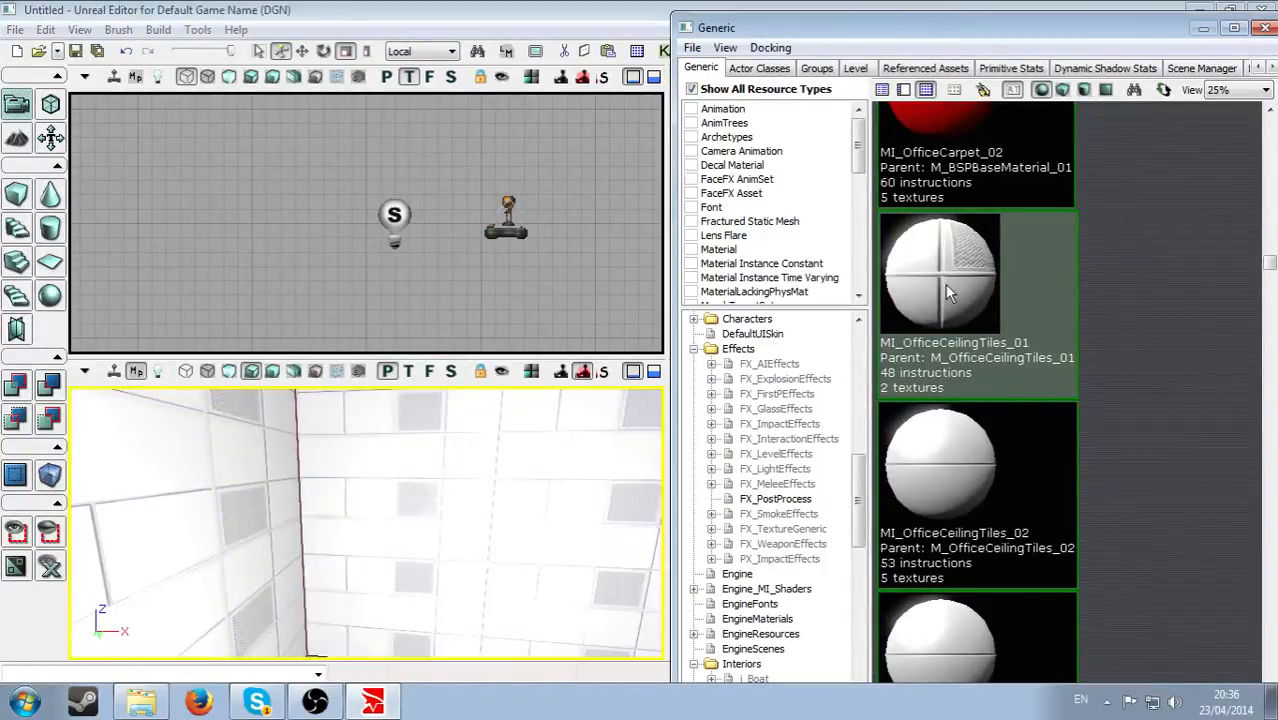
pyautogui.rightClick(758, 529)
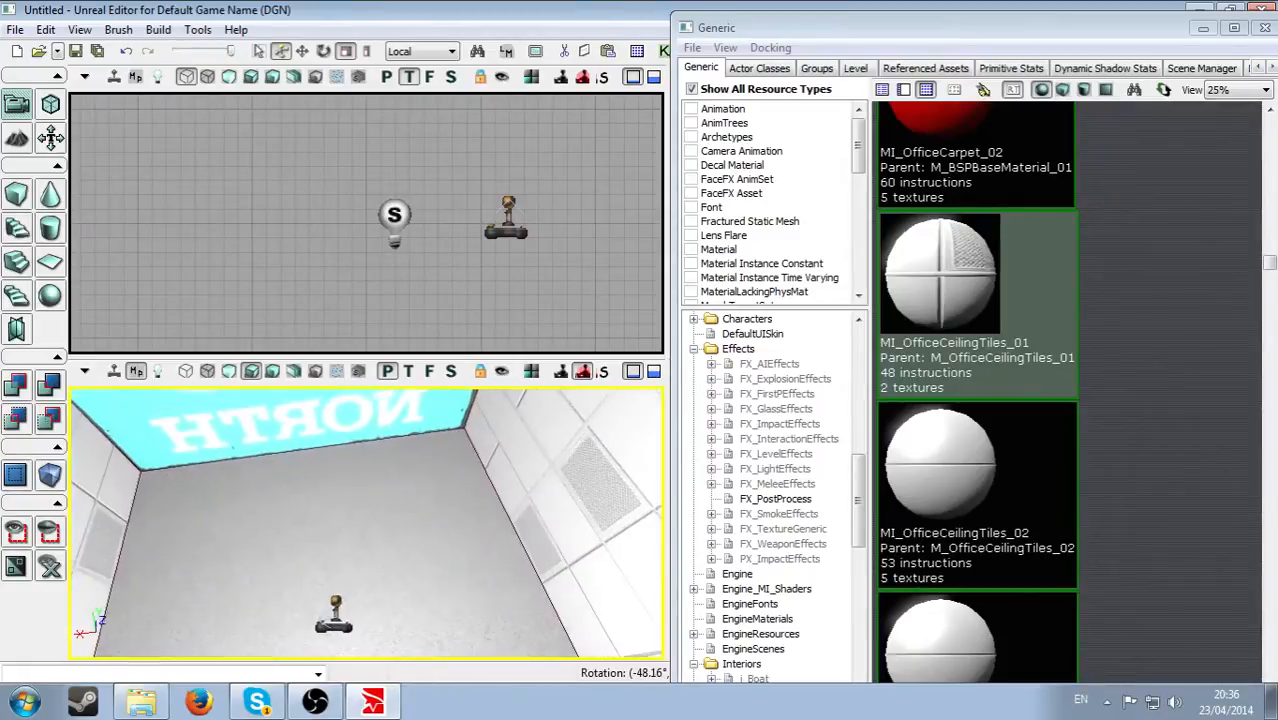
pyautogui.moveTo(366, 523); pyautogui.dragTo(500, 480, button='right')
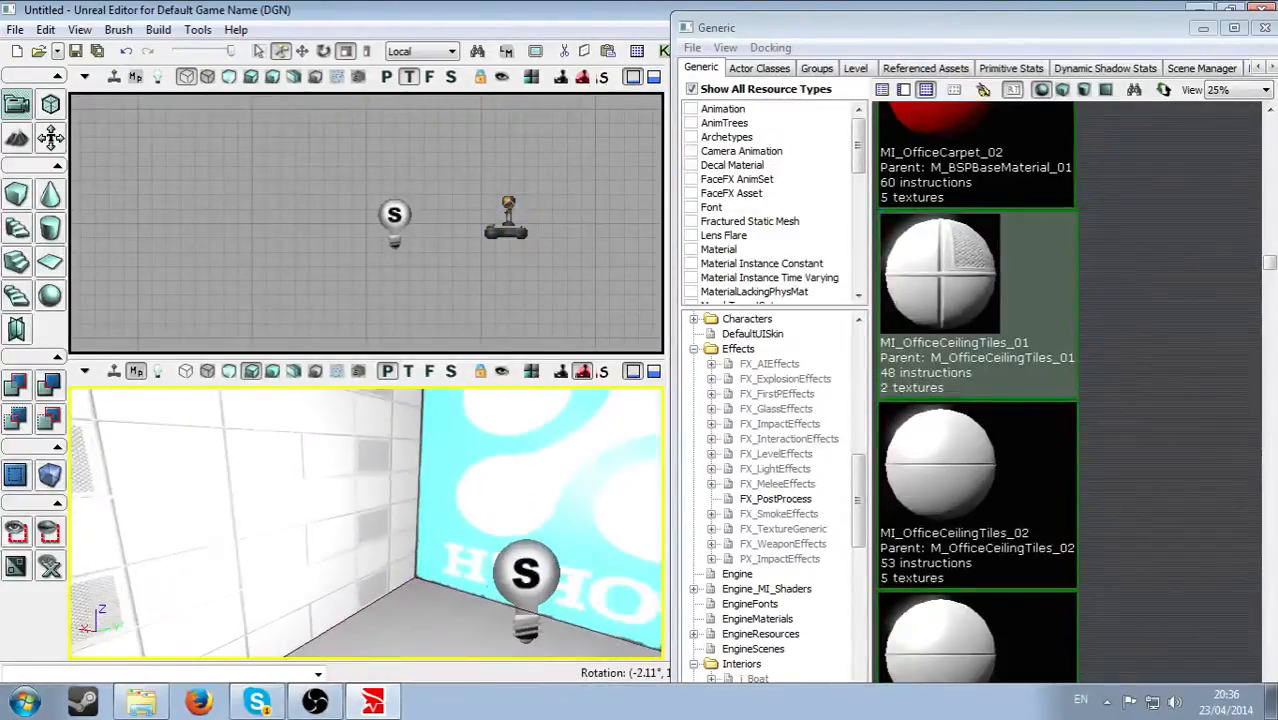
pyautogui.moveTo(366, 523); pyautogui.dragTo(118, 580, button='right')
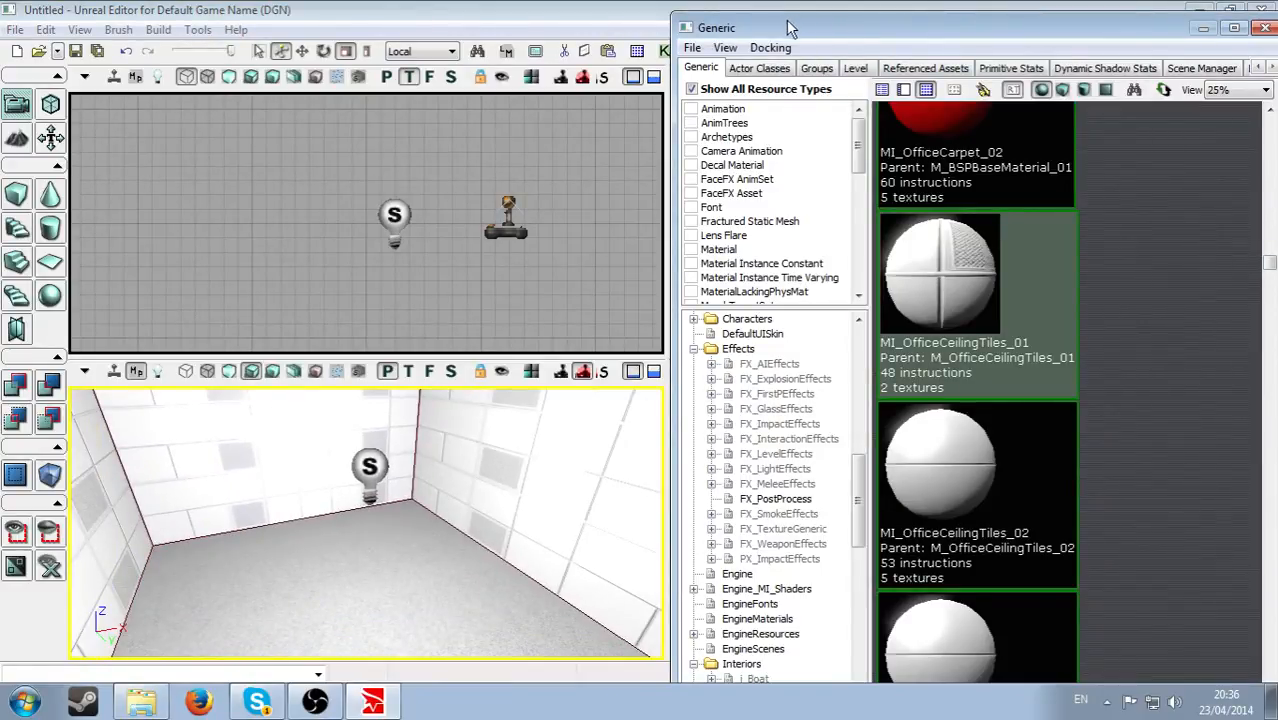
# Find the S_OfficeStairs_01 static mesh in the loaded packages and add it as a StaticMesh actor on the room's floor.
pyautogui.moveTo(840, 30); pyautogui.dragTo(833, 27)
pyautogui.moveTo(1260, 258); pyautogui.dragTo(1248, 353)
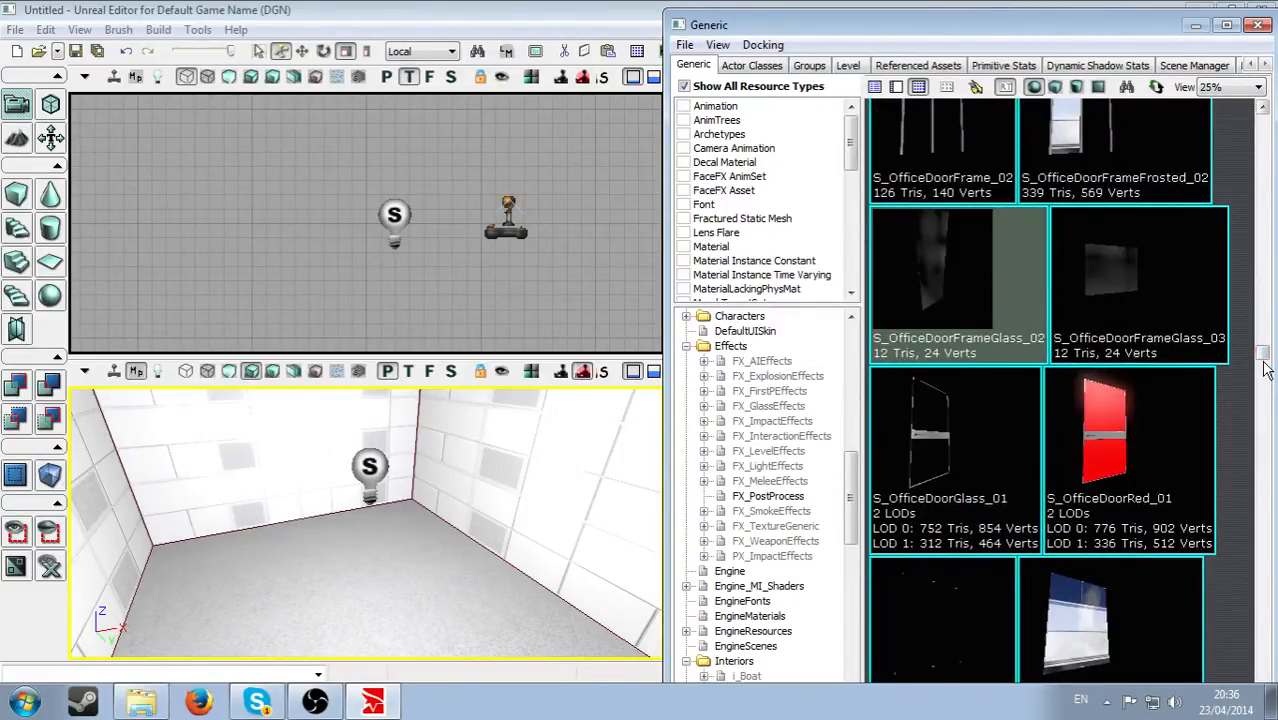
pyautogui.moveTo(1263, 362); pyautogui.dragTo(1263, 347)
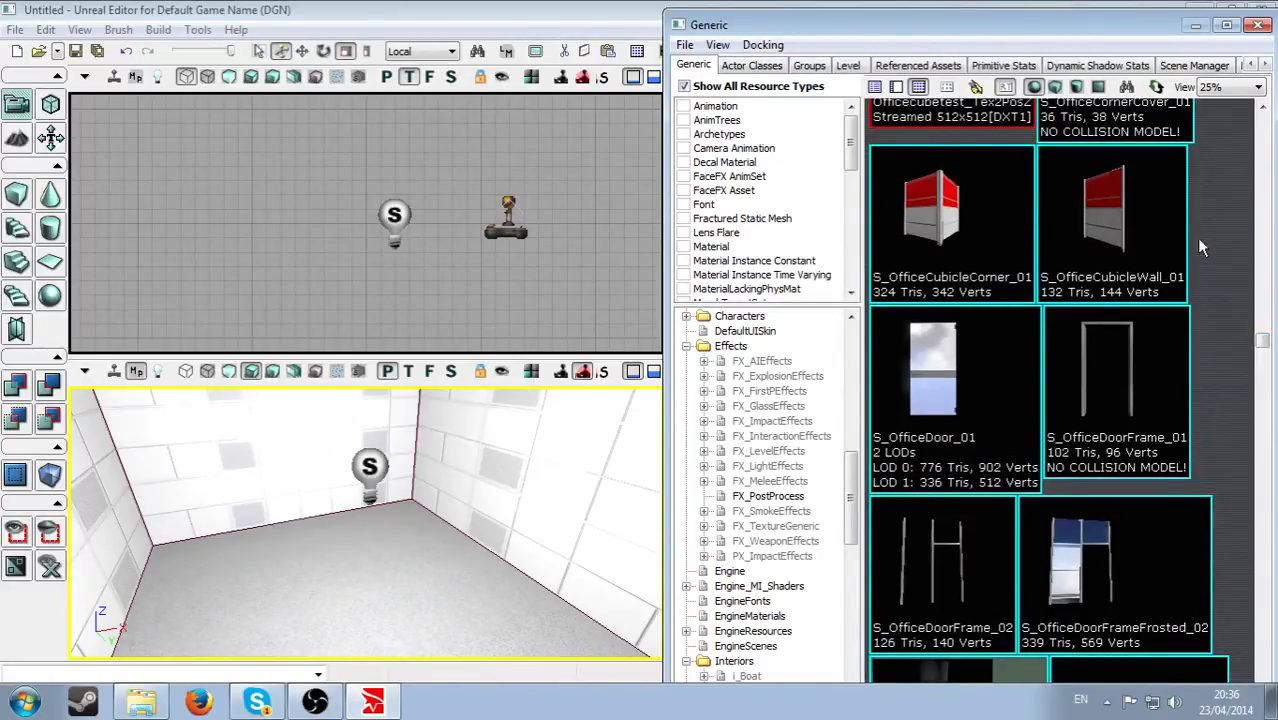
pyautogui.moveTo(1263, 343); pyautogui.dragTo(1230, 403)
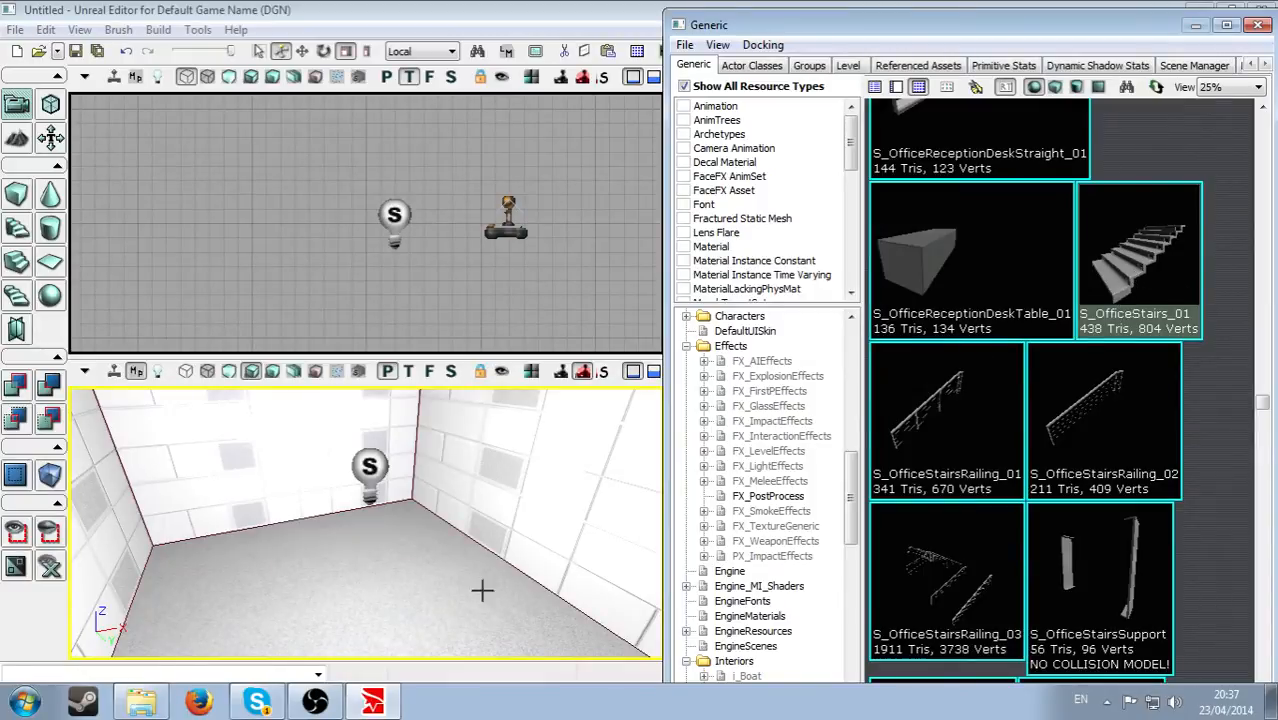
pyautogui.scroll(-1, 377, 575)
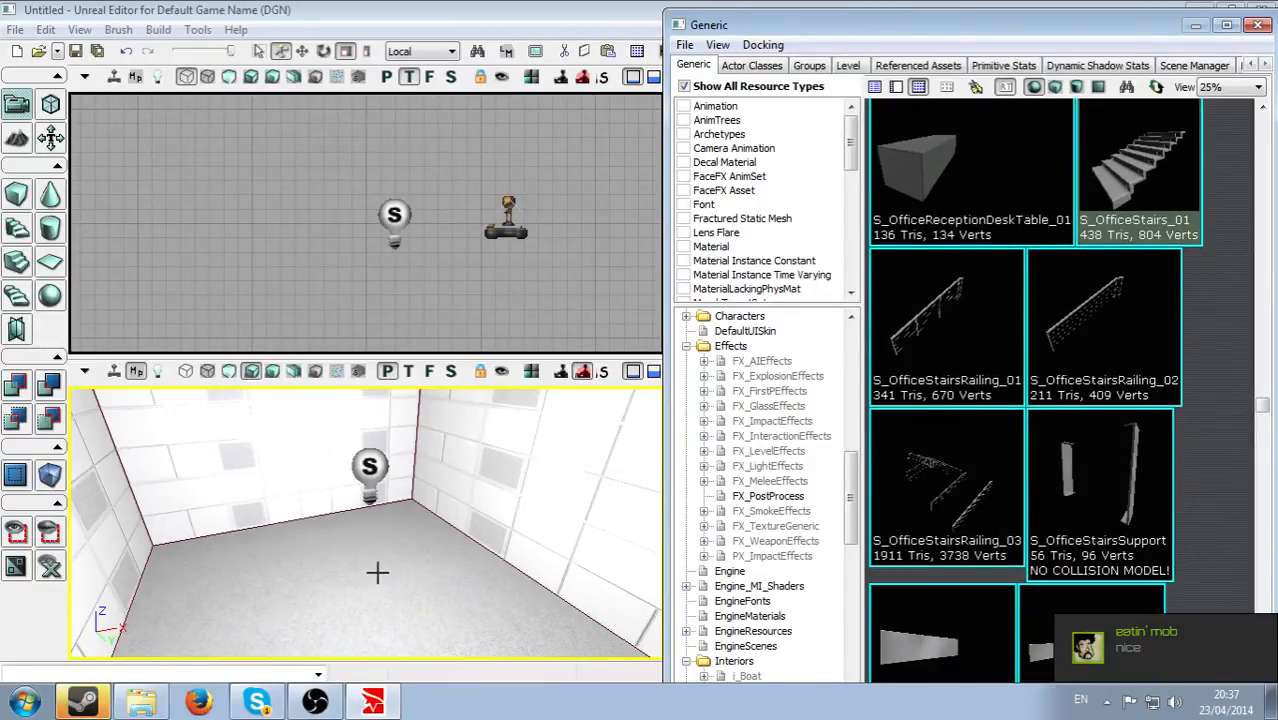
pyautogui.click(377, 572)
pyautogui.scroll(-4, 364, 567)
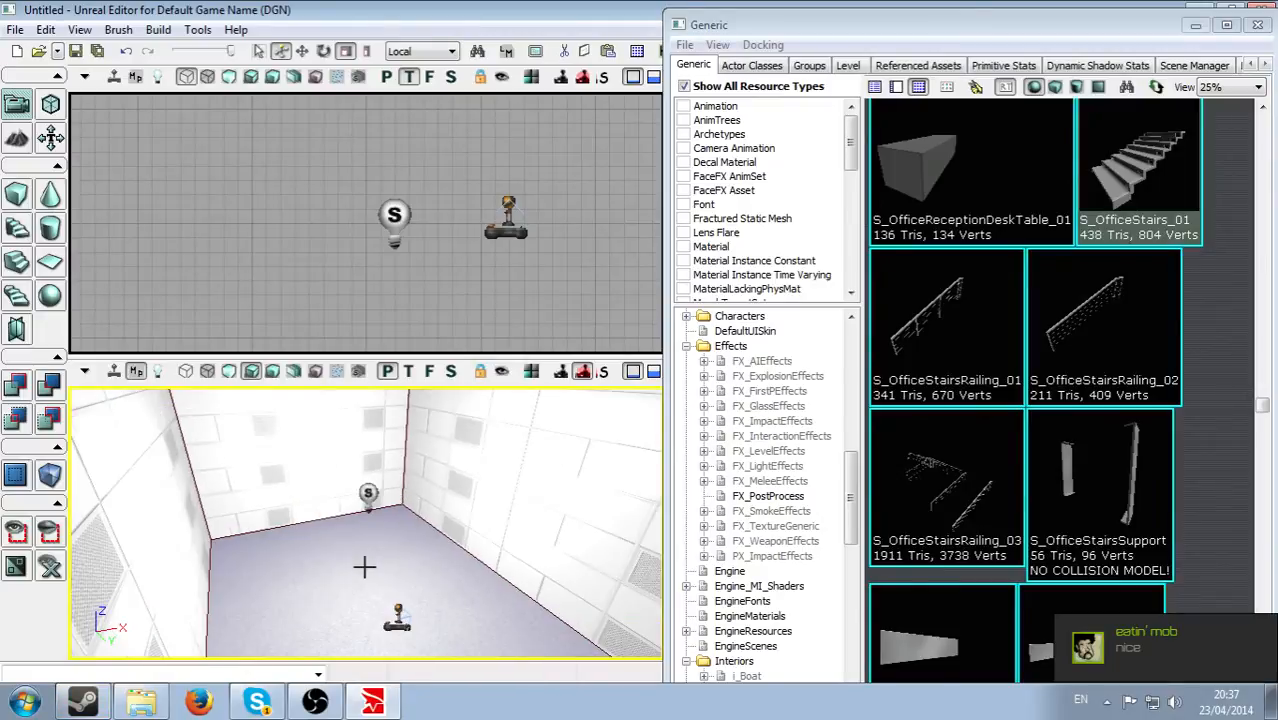
pyautogui.rightClick(364, 567)
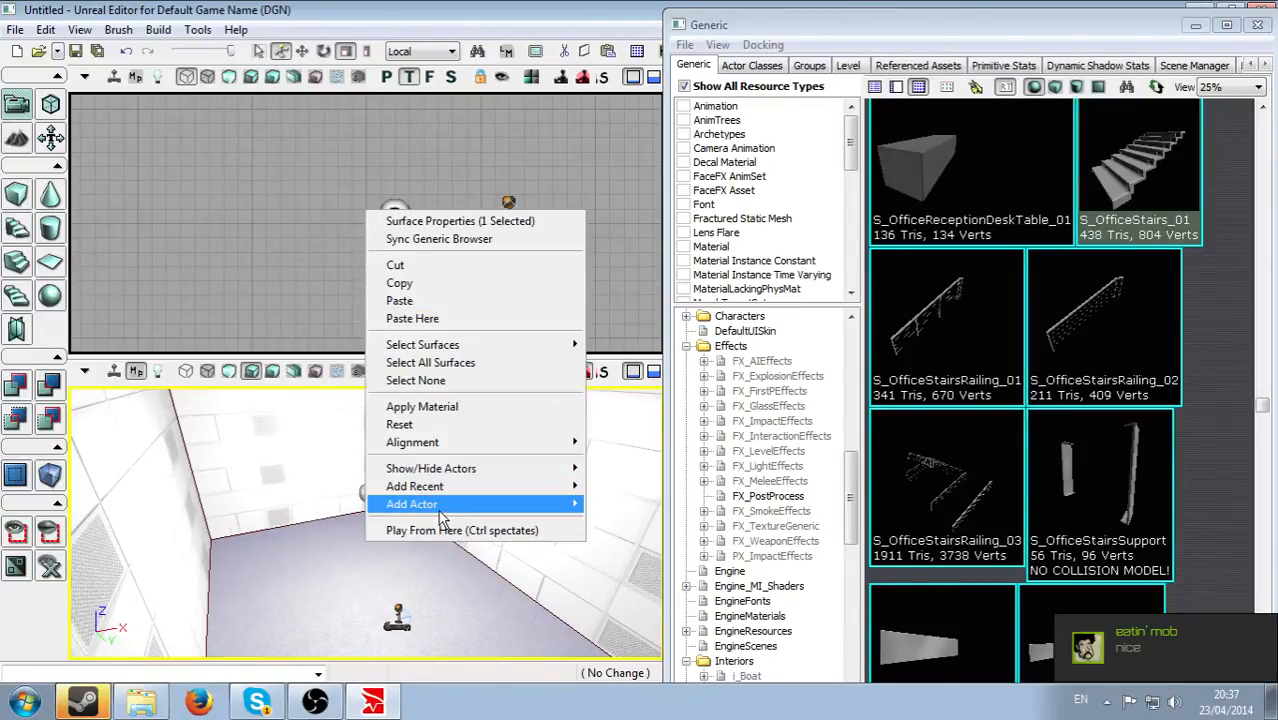
pyautogui.moveTo(441, 510)
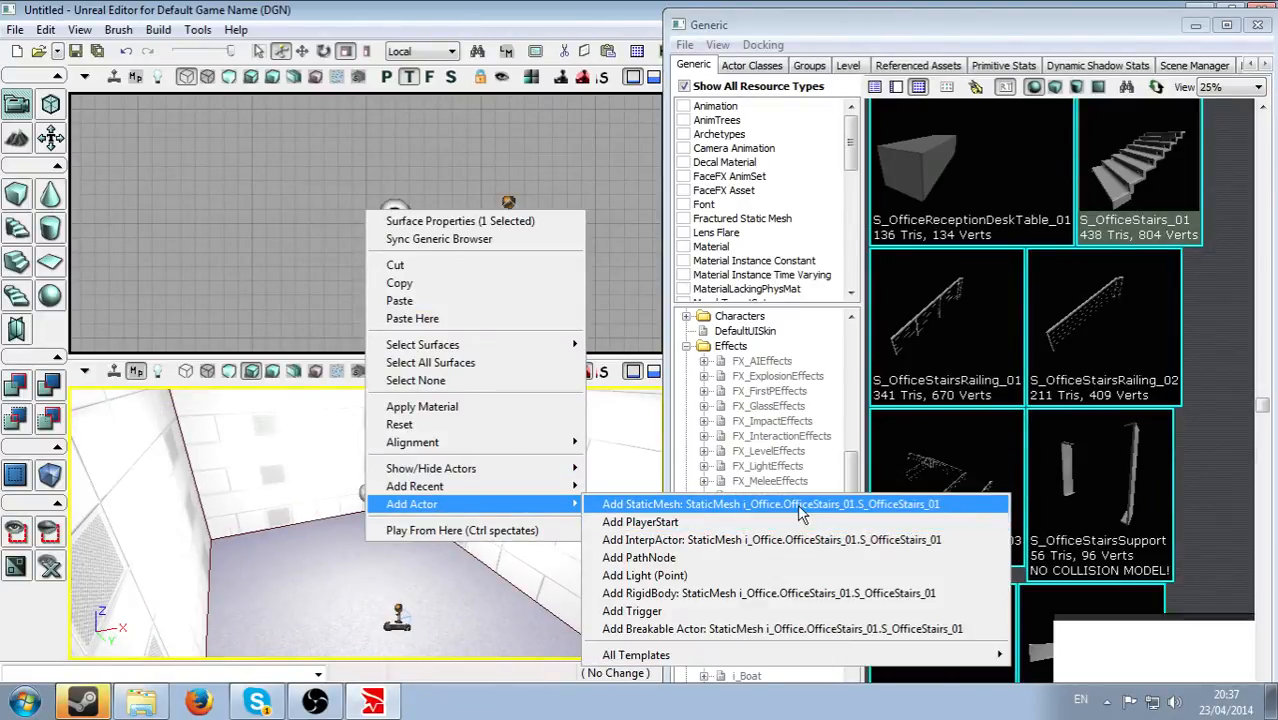
pyautogui.click(668, 506)
pyautogui.moveTo(496, 574)
pyautogui.mouseDown(button='right')
pyautogui.moveTo(490, 540)
pyautogui.moveTo(520, 565)
pyautogui.moveTo(496, 574)
pyautogui.mouseUp(button='right')
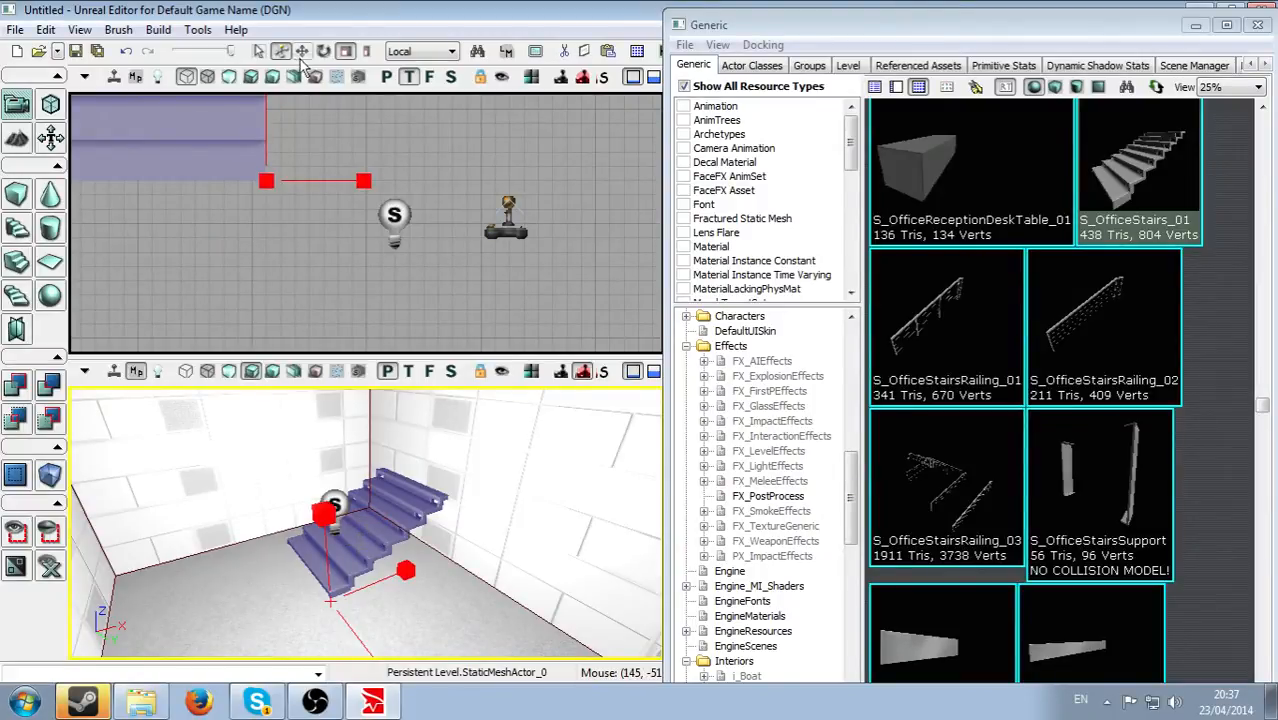
# Move the office stairs mesh across the floor into the corner of the room, beside the wall.
pyautogui.press('space')
pyautogui.moveTo(381, 568); pyautogui.dragTo(286, 608)
pyautogui.moveTo(210, 565)
pyautogui.mouseDown()
pyautogui.moveTo(210, 552)
pyautogui.moveTo(232, 640)
pyautogui.moveTo(195, 520)
pyautogui.moveTo(216, 580)
pyautogui.moveTo(213, 567)
pyautogui.mouseUp()
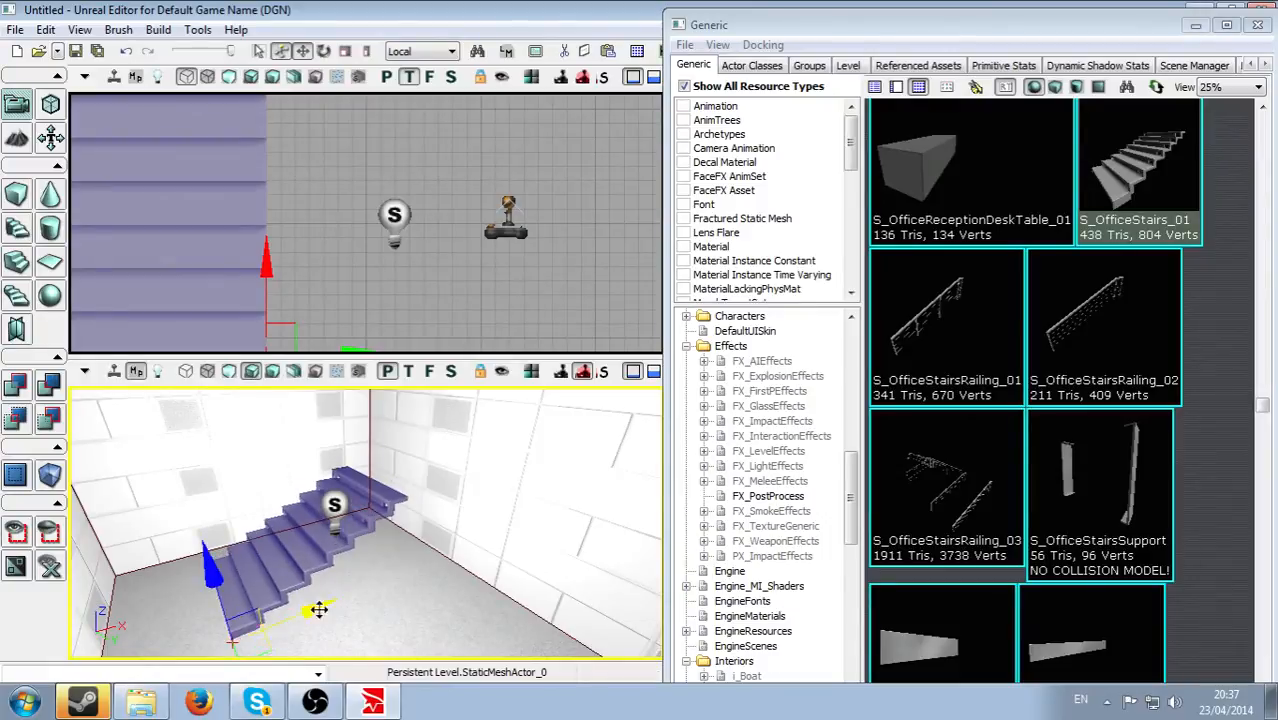
pyautogui.moveTo(319, 609); pyautogui.dragTo(400, 625, button='right')
pyautogui.moveTo(465, 622); pyautogui.dragTo(422, 617)
pyautogui.moveTo(522, 588); pyautogui.dragTo(350, 545, button='right')
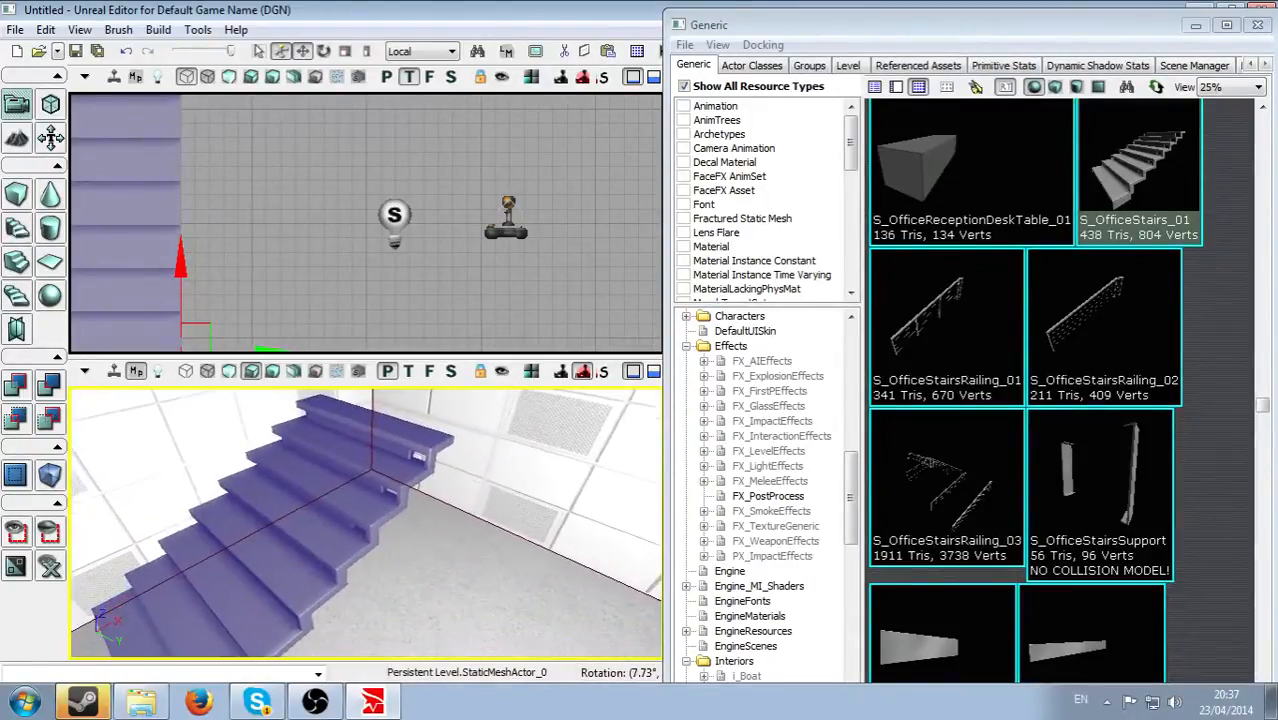
pyautogui.moveTo(350, 545); pyautogui.dragTo(525, 530, button='right')
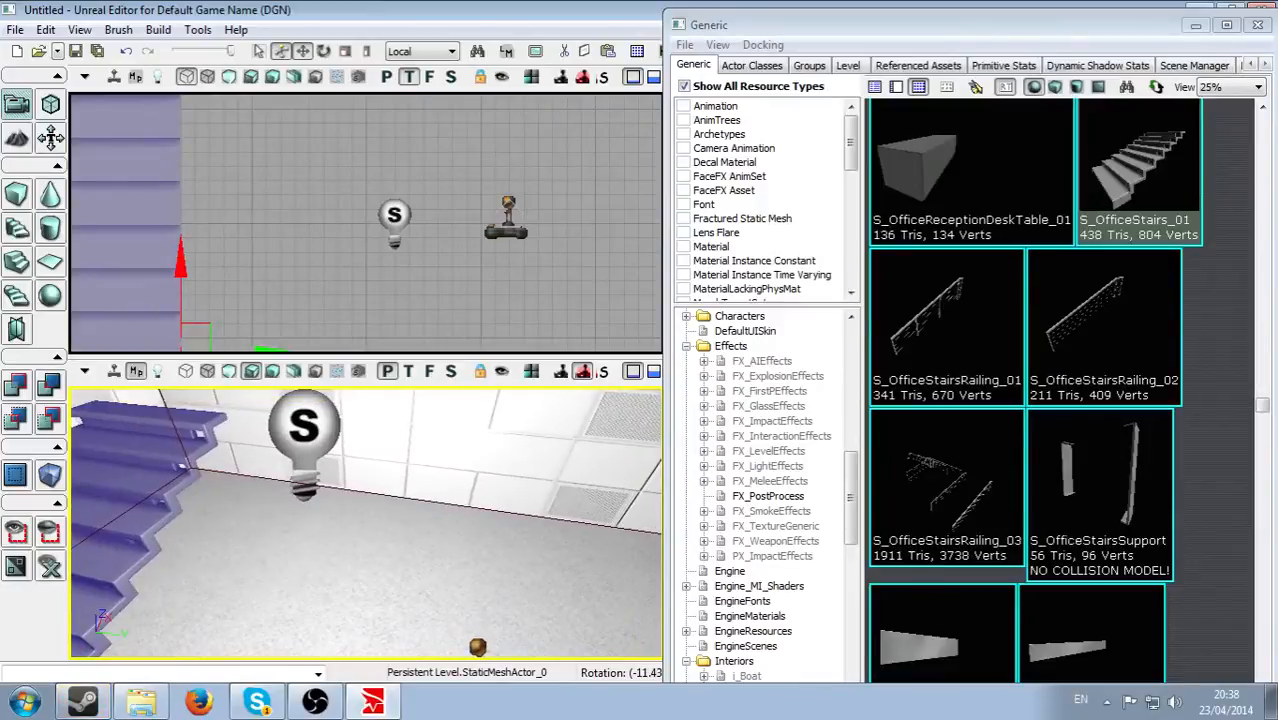
pyautogui.moveTo(365, 530); pyautogui.dragTo(385, 497, button='right')
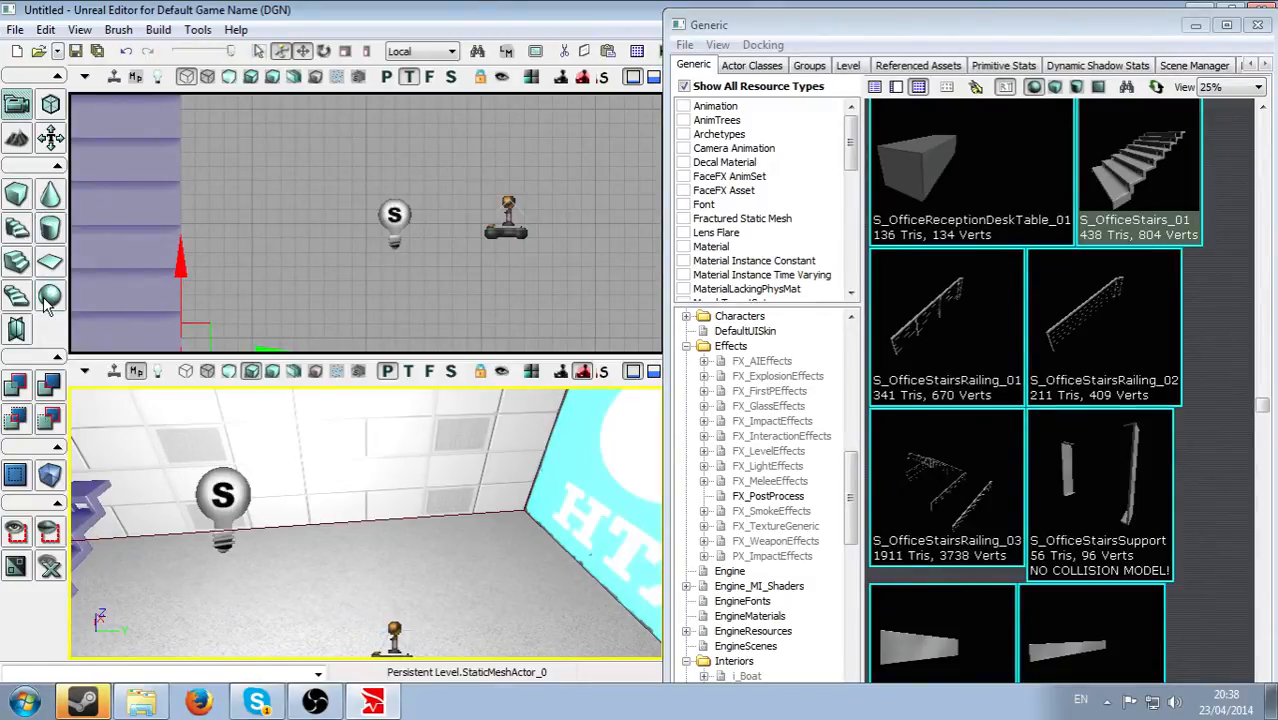
# Shape the builder brush into a curved staircase in front of the office stairs.
pyautogui.click(17, 237)
pyautogui.moveTo(492, 536)
pyautogui.mouseDown(button='right')
pyautogui.moveTo(475, 640)
pyautogui.moveTo(430, 570)
pyautogui.moveTo(420, 620)
pyautogui.moveTo(310, 520)
pyautogui.moveTo(290, 610)
pyautogui.mouseUp(button='right')
pyautogui.moveTo(470, 566); pyautogui.dragTo(418, 536, button='right')
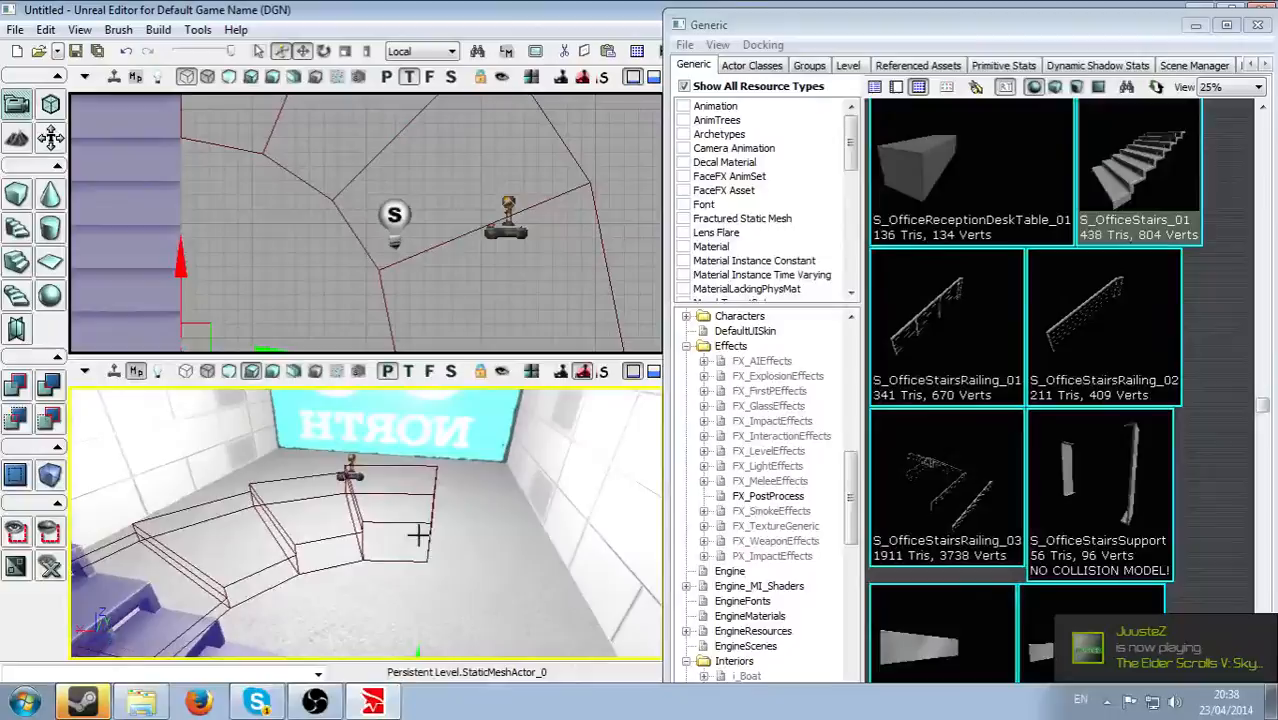
# Select the curved staircase brush and add it to the level as solid CSG geometry.
pyautogui.click(358, 520)
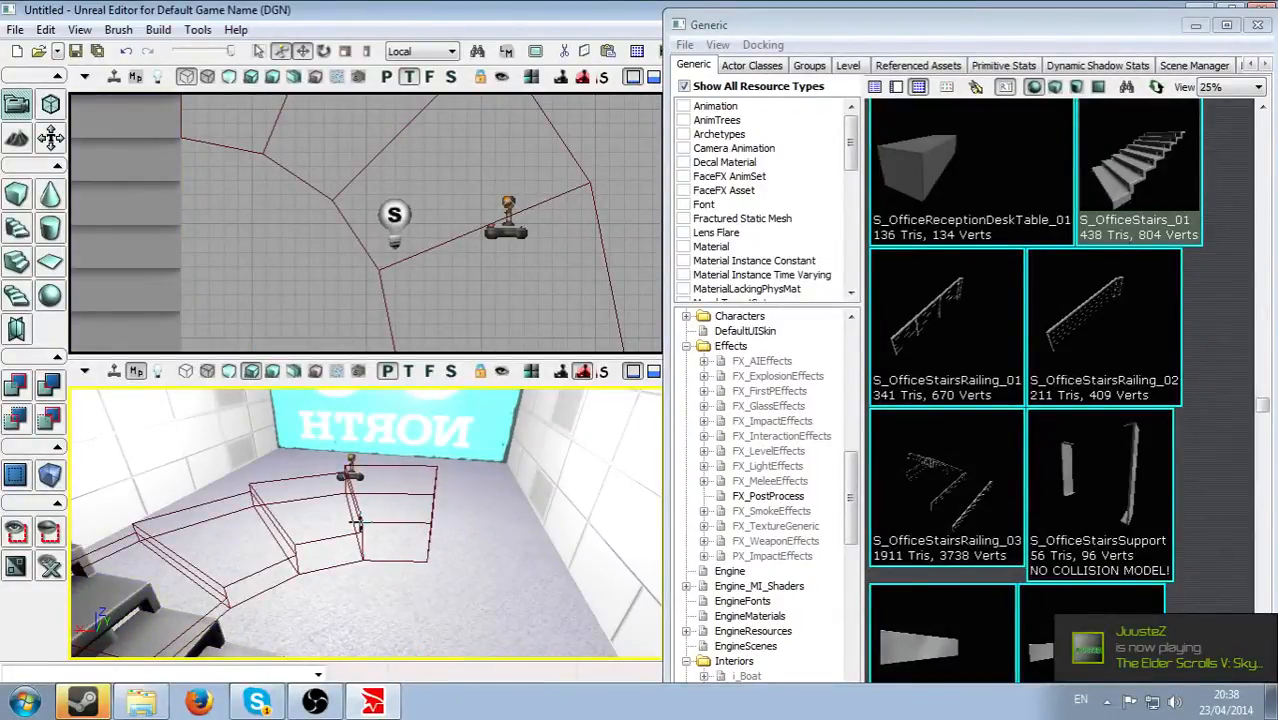
pyautogui.click(364, 530)
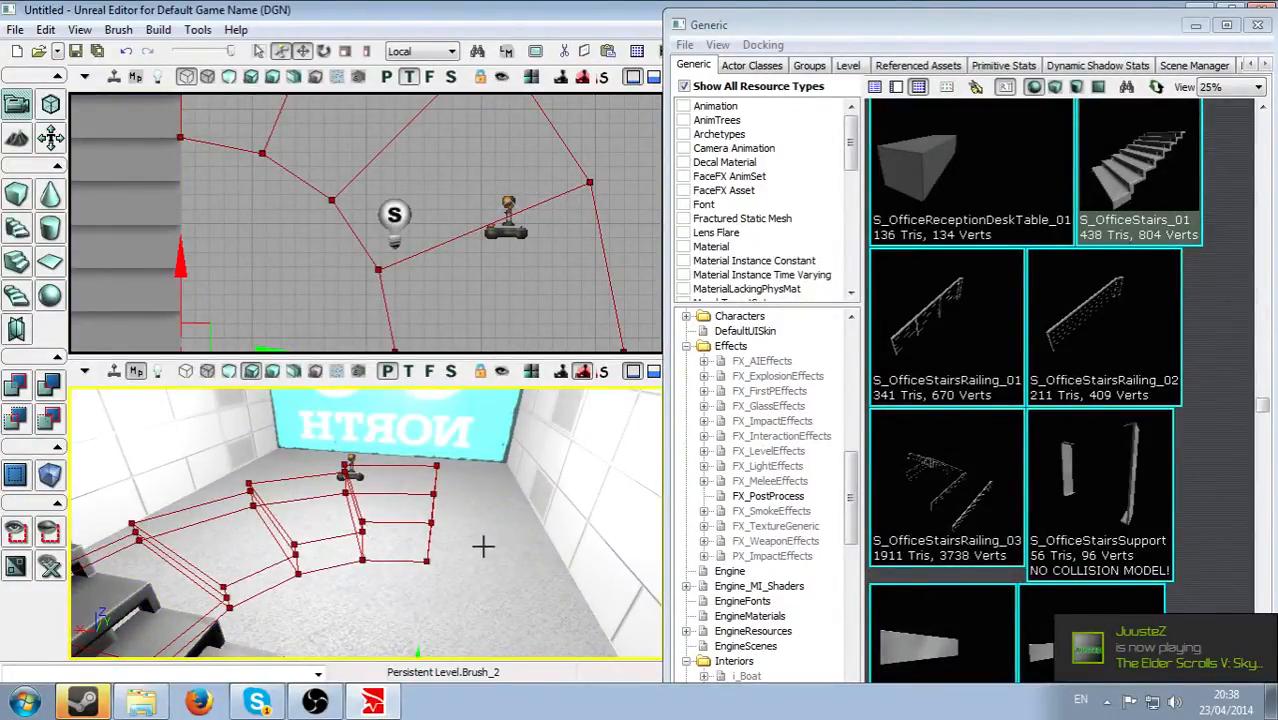
pyautogui.moveTo(485, 545); pyautogui.dragTo(463, 618, button='right')
pyautogui.scroll(-4, 463, 576)
pyautogui.moveTo(394, 532)
pyautogui.mouseDown()
pyautogui.moveTo(394, 479)
pyautogui.moveTo(394, 499)
pyautogui.mouseUp()
pyautogui.moveTo(394, 499); pyautogui.dragTo(404, 481, button='right')
pyautogui.moveTo(381, 583); pyautogui.dragTo(382, 518, button='right')
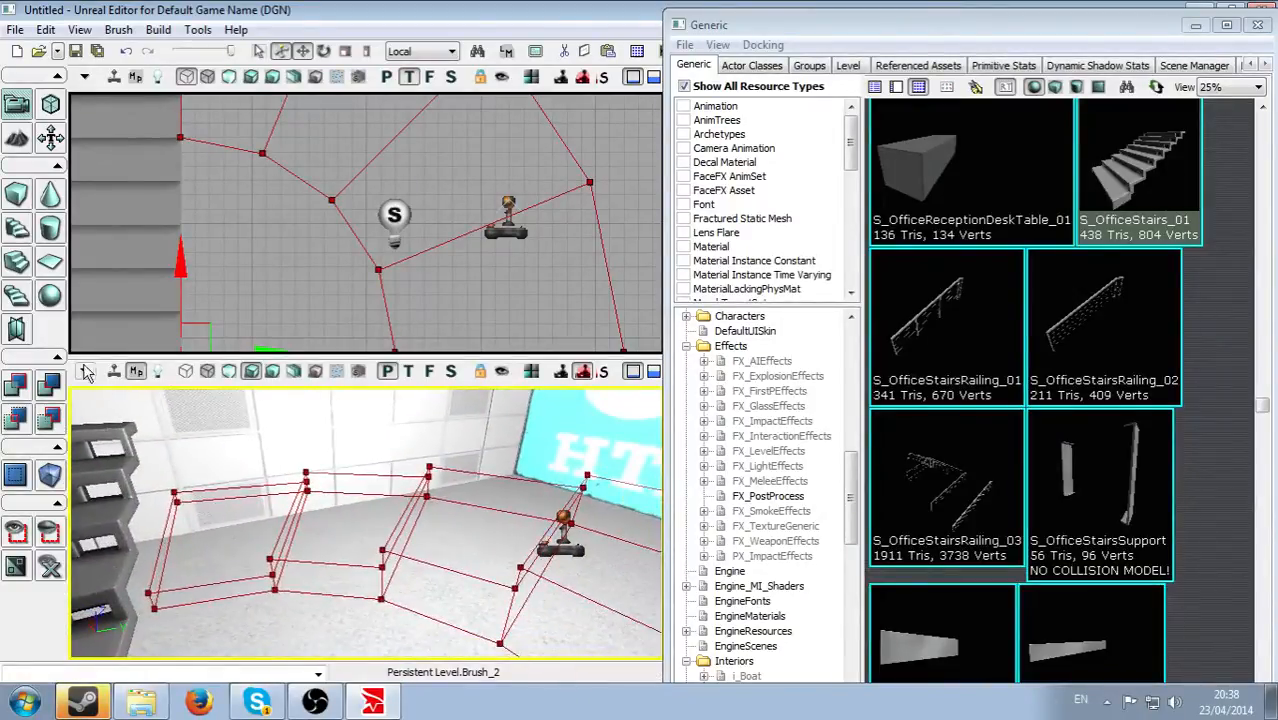
pyautogui.click(20, 386)
pyautogui.moveTo(324, 622)
pyautogui.mouseDown(button='right')
pyautogui.moveTo(400, 618)
pyautogui.moveTo(352, 617)
pyautogui.moveTo(416, 606)
pyautogui.moveTo(364, 612)
pyautogui.moveTo(410, 558)
pyautogui.mouseUp(button='right')
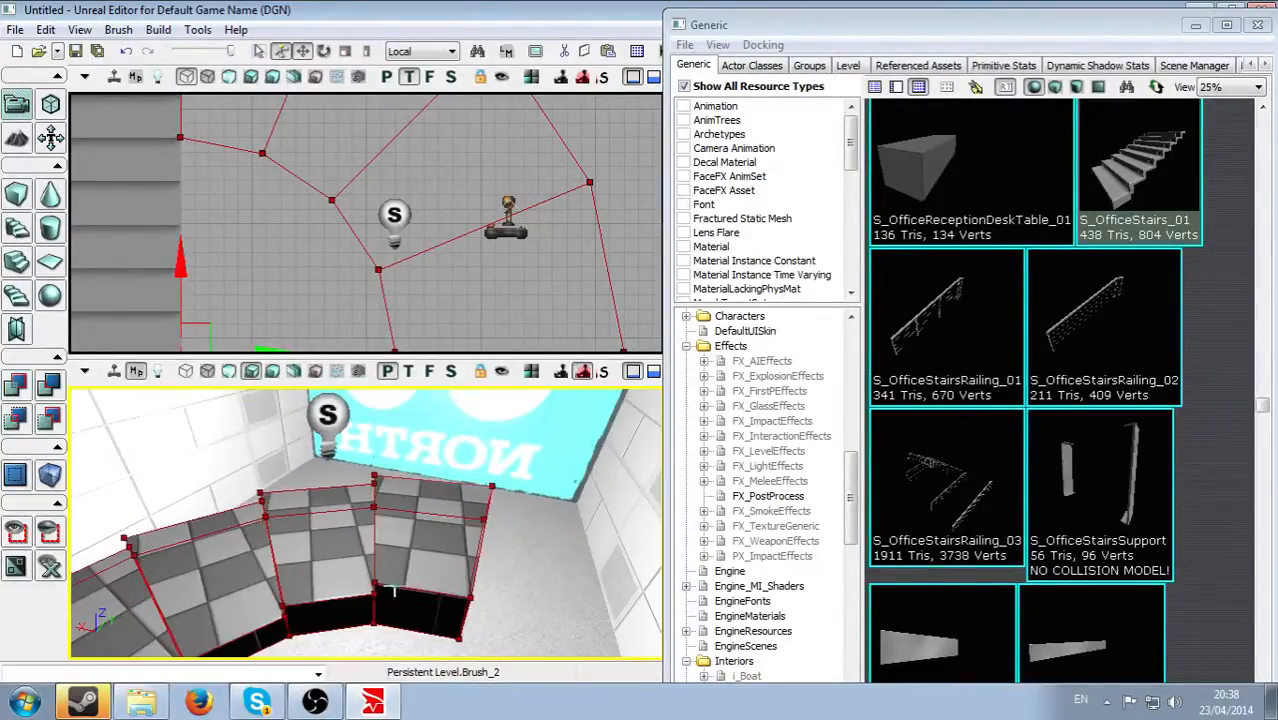
# Apply the MI_OfficeMetalResearchBlue_01 material to the top surfaces of the curved staircase's steps.
pyautogui.click(410, 558)
pyautogui.click(266, 563)
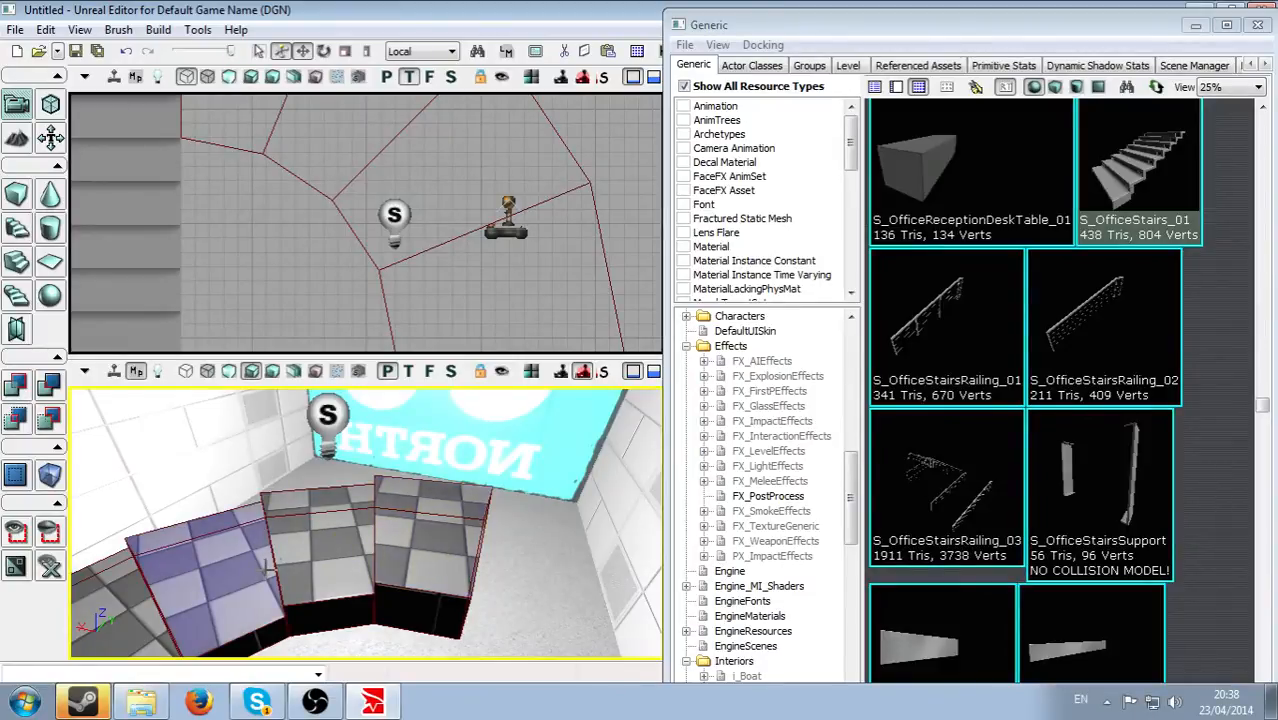
pyautogui.click(408, 557)
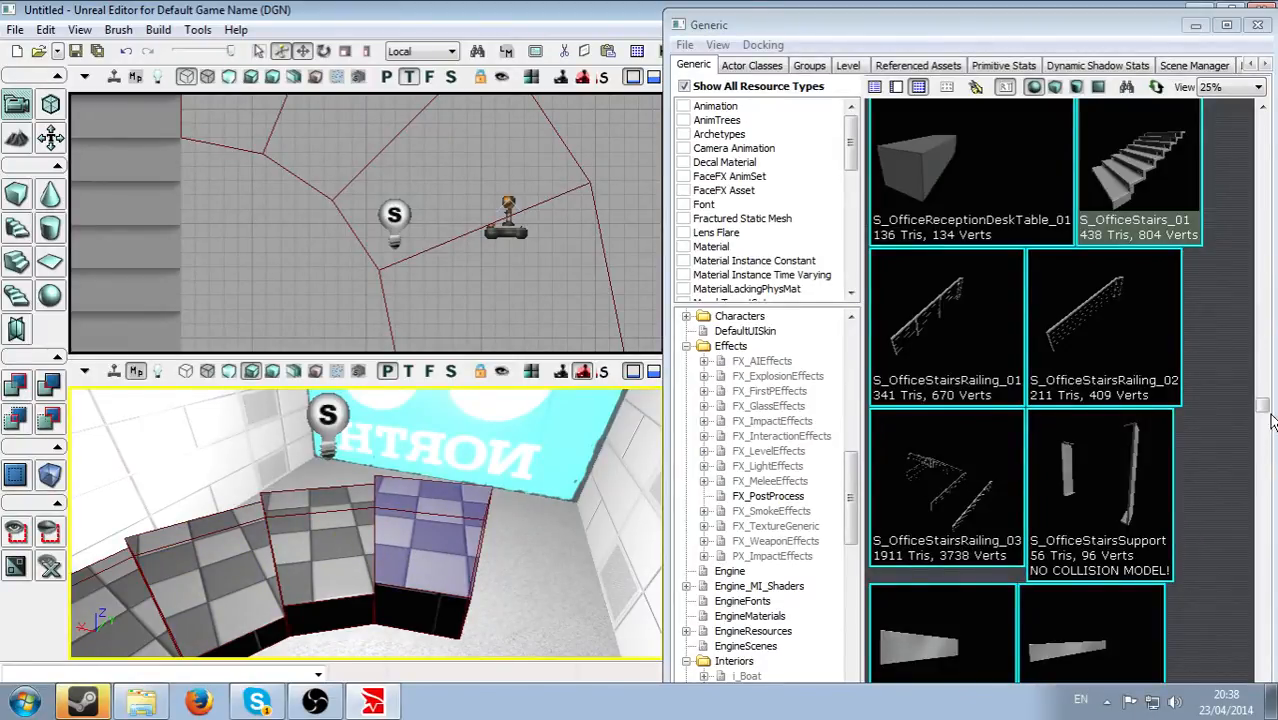
pyautogui.moveTo(1268, 412); pyautogui.dragTo(1264, 297)
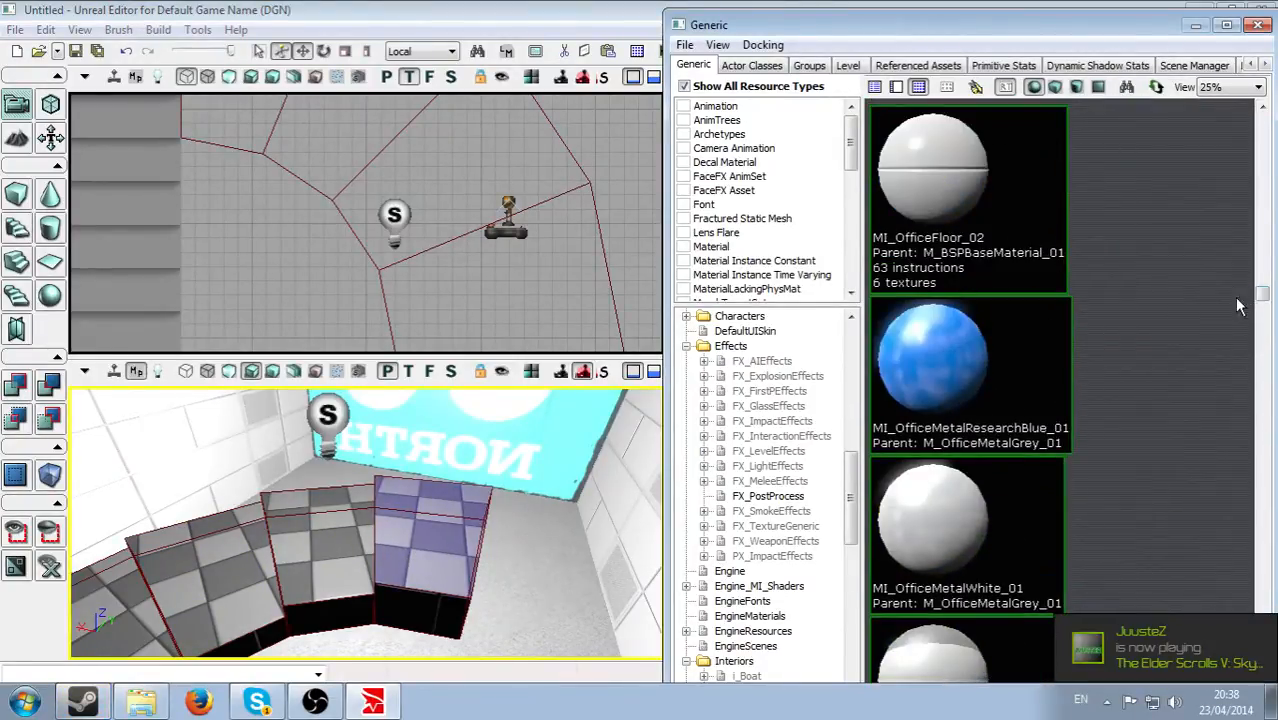
pyautogui.click(995, 367)
pyautogui.click(345, 547)
pyautogui.click(919, 349)
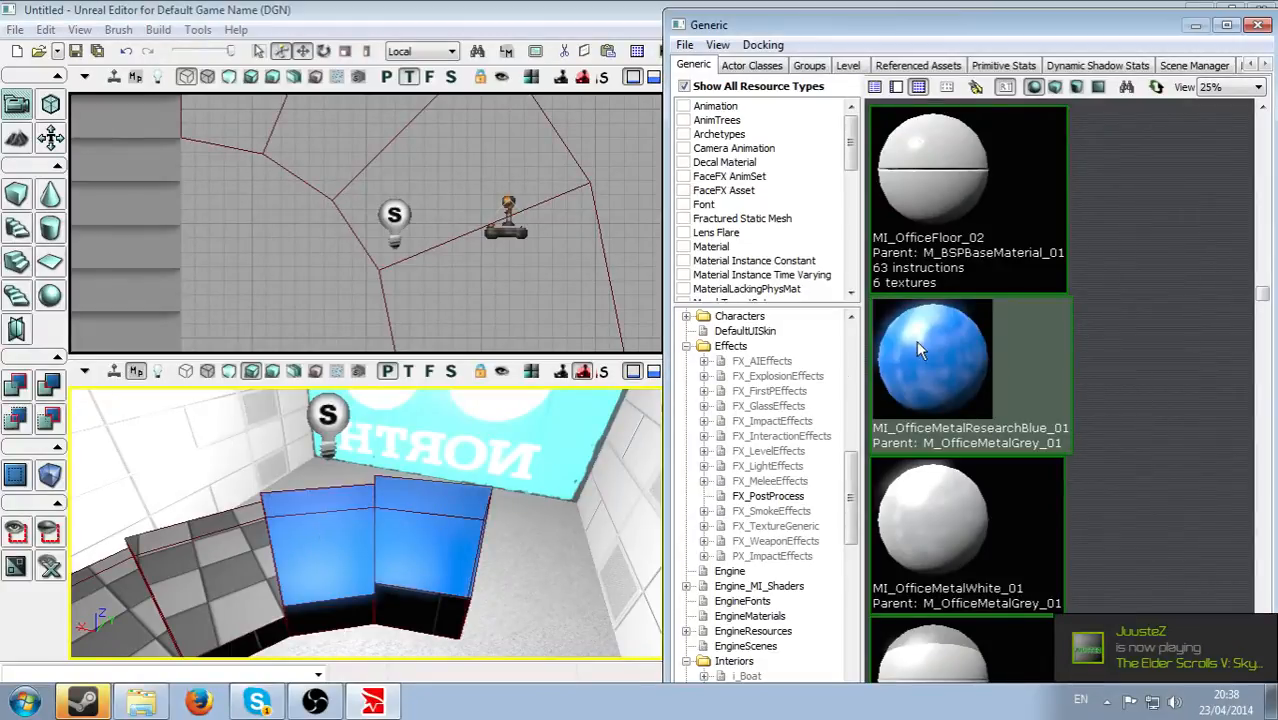
pyautogui.click(235, 588)
pyautogui.click(929, 378)
pyautogui.moveTo(525, 519); pyautogui.dragTo(290, 556, button='right')
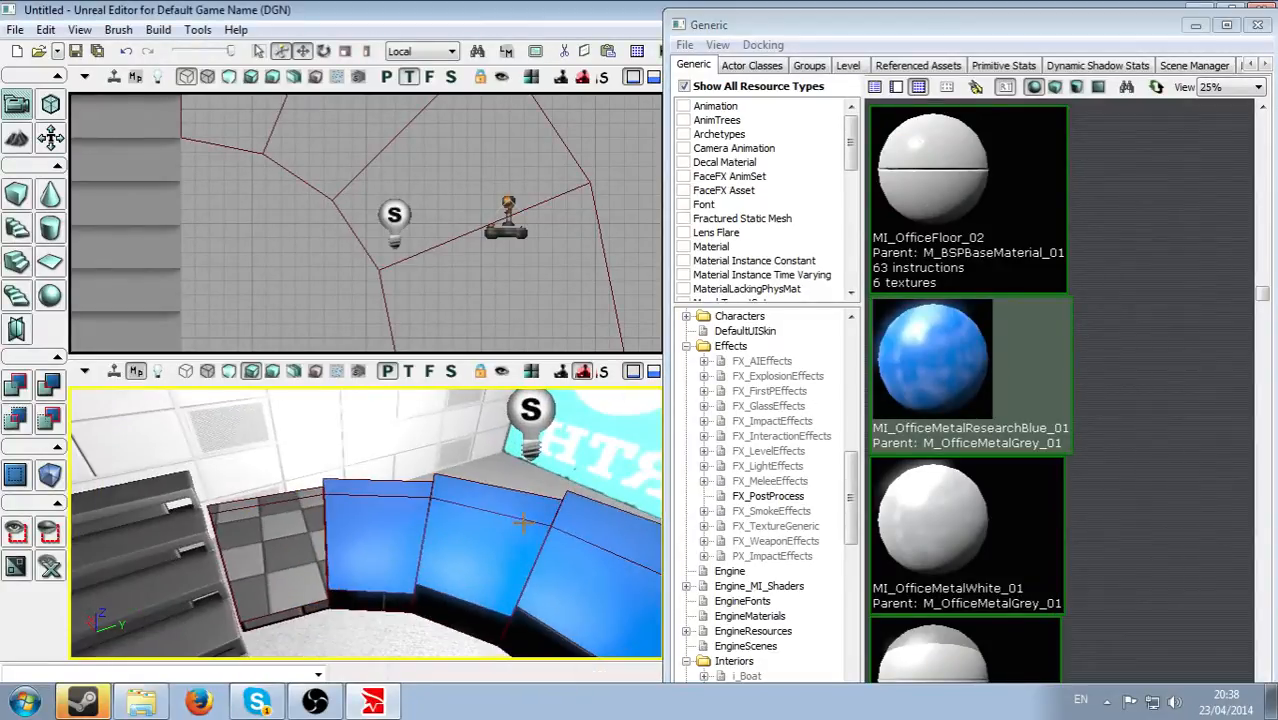
pyautogui.click(290, 556)
pyautogui.click(890, 362)
pyautogui.moveTo(520, 520); pyautogui.dragTo(564, 500, button='right')
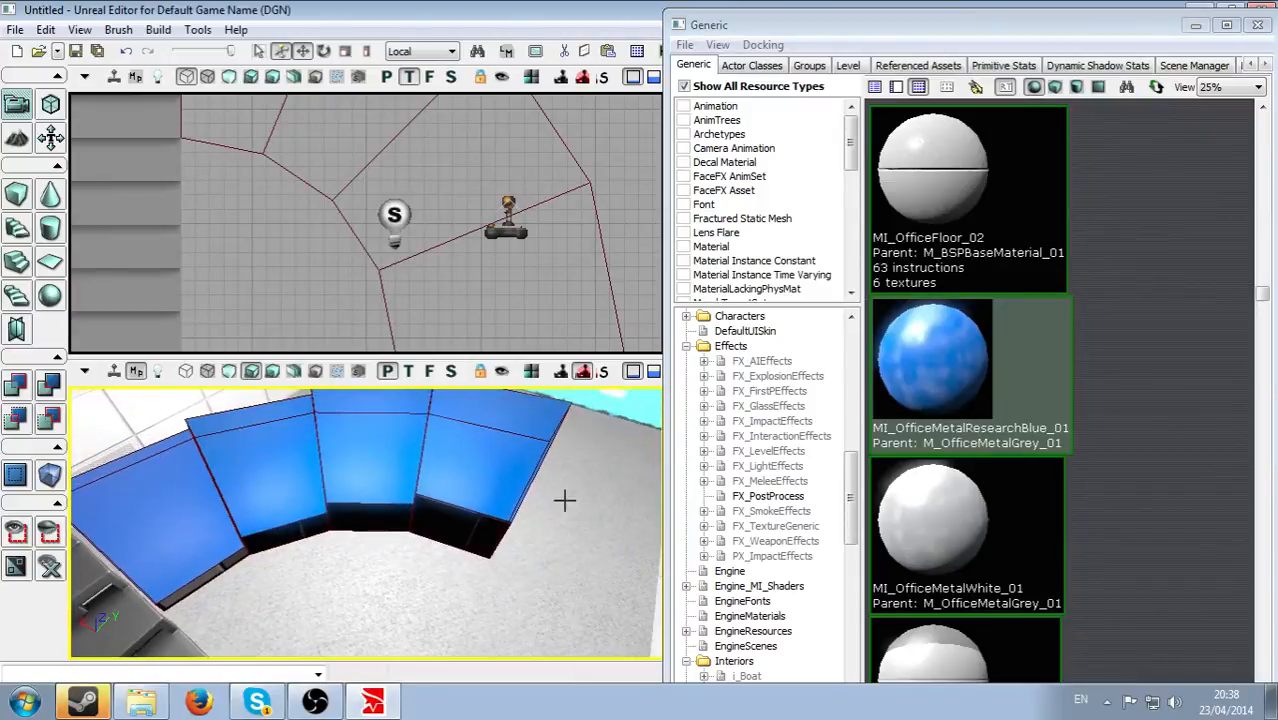
# Apply the MI_OfficeMetalResearchBlue_01 material to the dark inner side faces of the curved staircase and inspect it from around.
pyautogui.click(470, 528)
pyautogui.keyDown('ctrl'); pyautogui.click(388, 522); pyautogui.keyUp('ctrl')
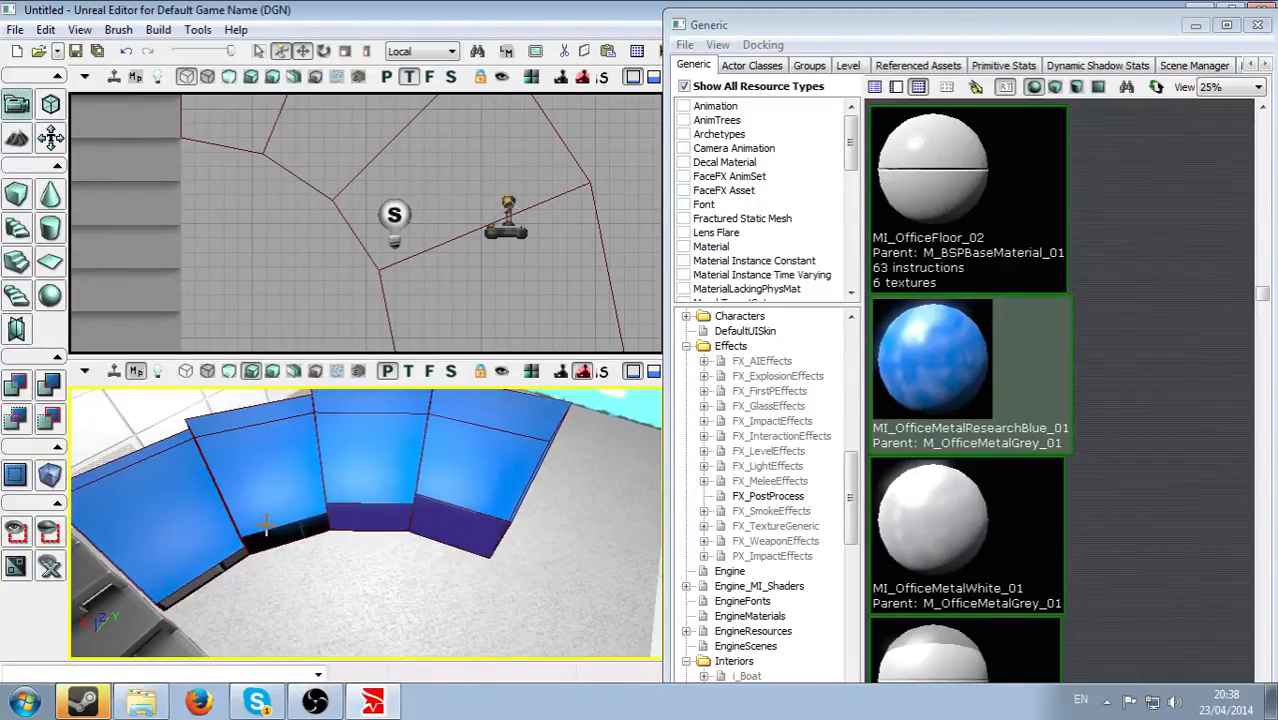
pyautogui.keyDown('ctrl'); pyautogui.click(289, 531); pyautogui.keyUp('ctrl')
pyautogui.keyDown('ctrl'); pyautogui.click(215, 572); pyautogui.keyUp('ctrl')
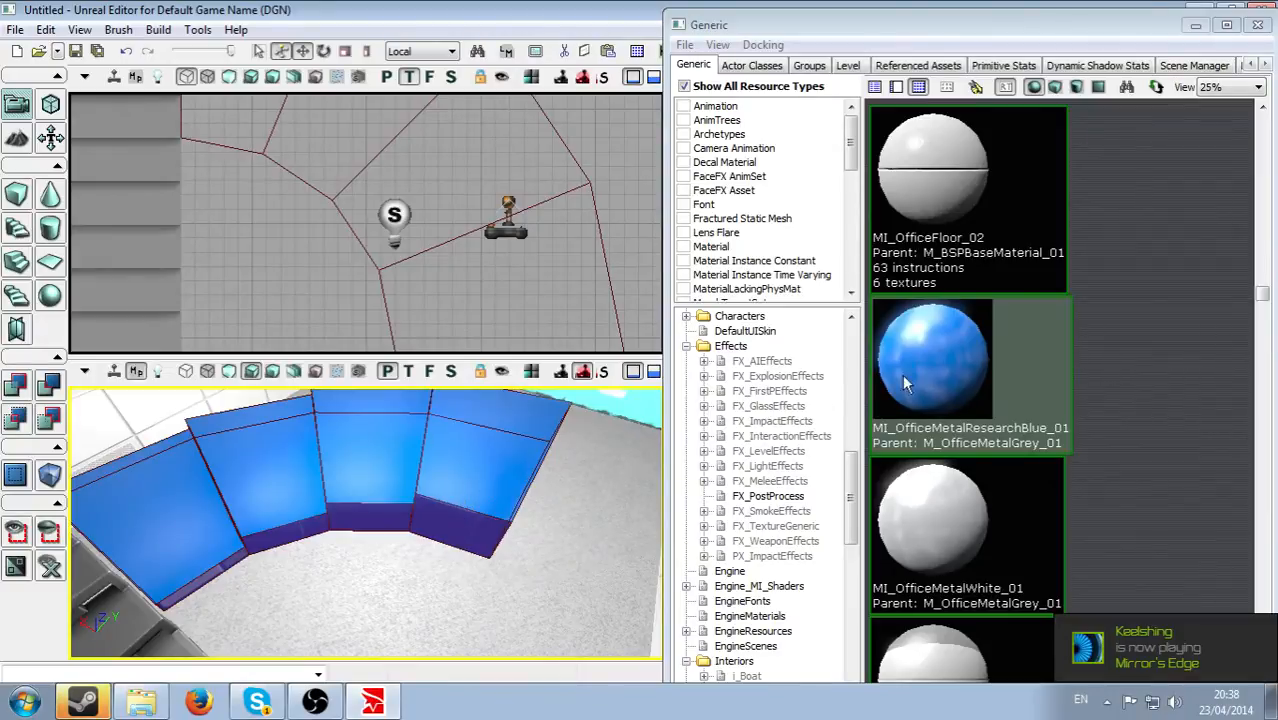
pyautogui.click(959, 376)
pyautogui.moveTo(520, 597); pyautogui.dragTo(575, 540, button='right')
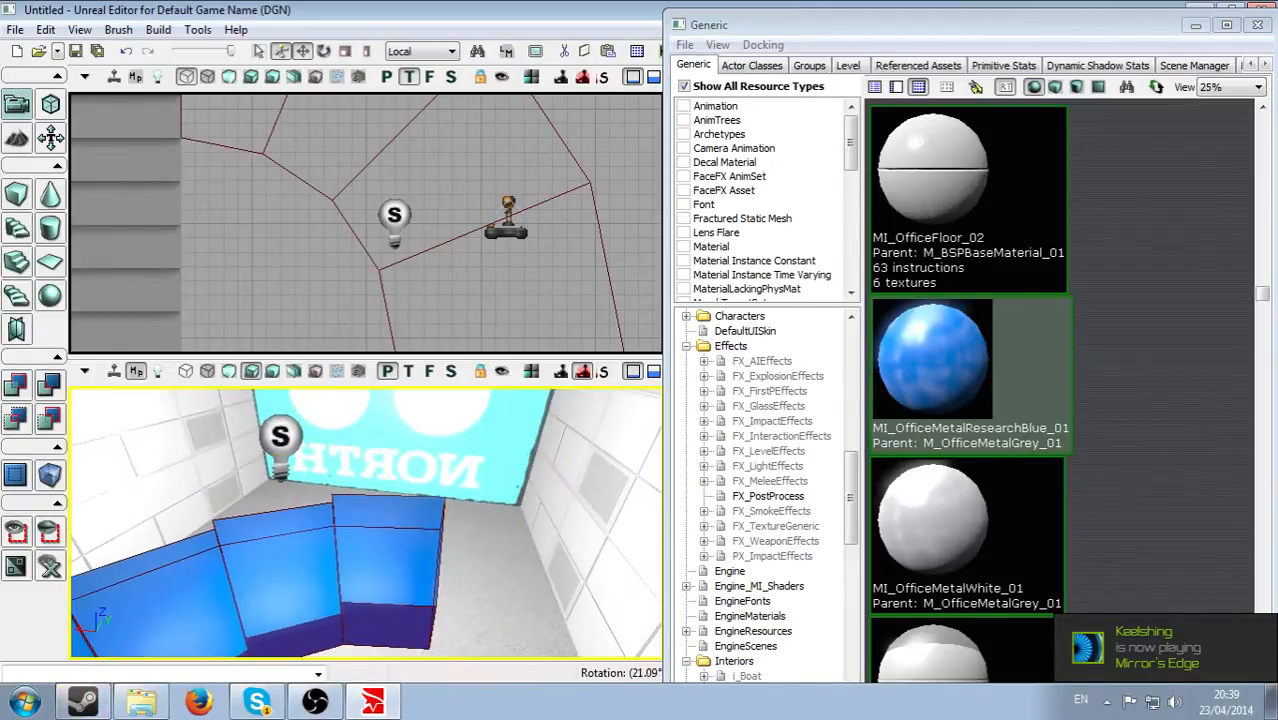
pyautogui.scroll(3, 520, 597)
pyautogui.moveTo(520, 597); pyautogui.dragTo(530, 622, button='right')
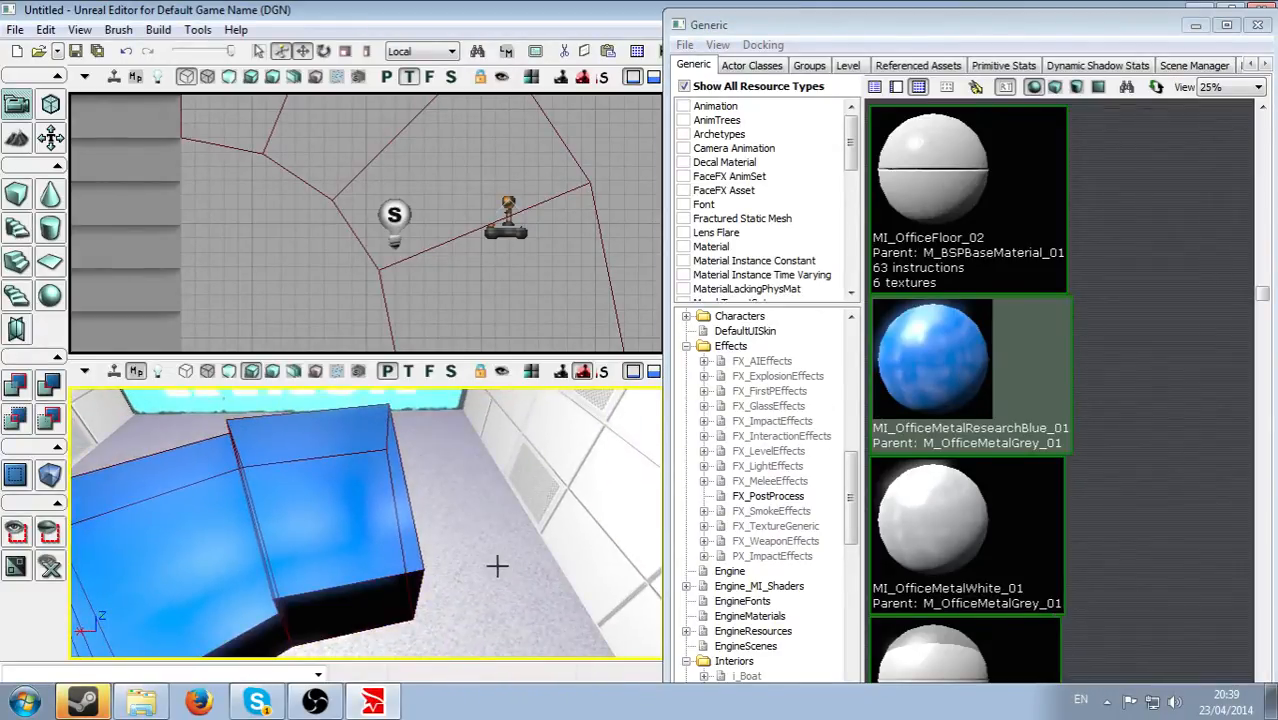
pyautogui.moveTo(496, 565); pyautogui.dragTo(360, 560, button='right')
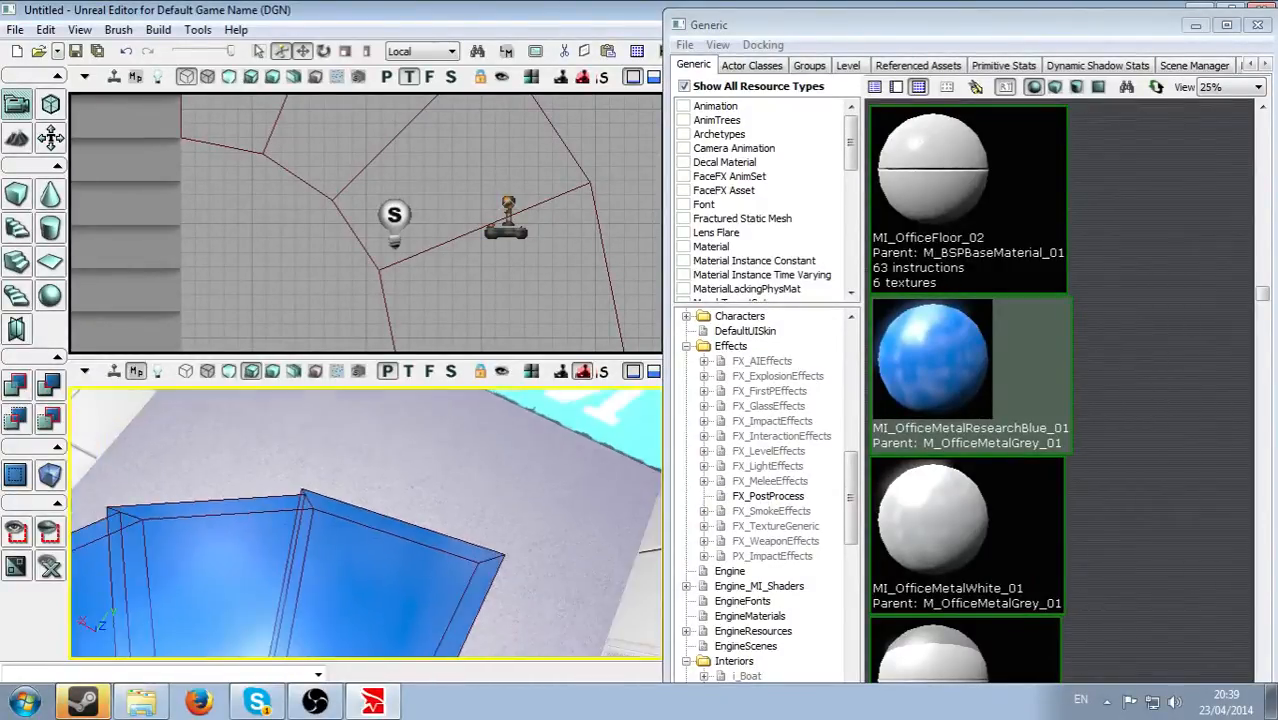
# Move the PlayerStart out of the curved staircase to the open floor beside the foot of the office stairs.
pyautogui.click(506, 235)
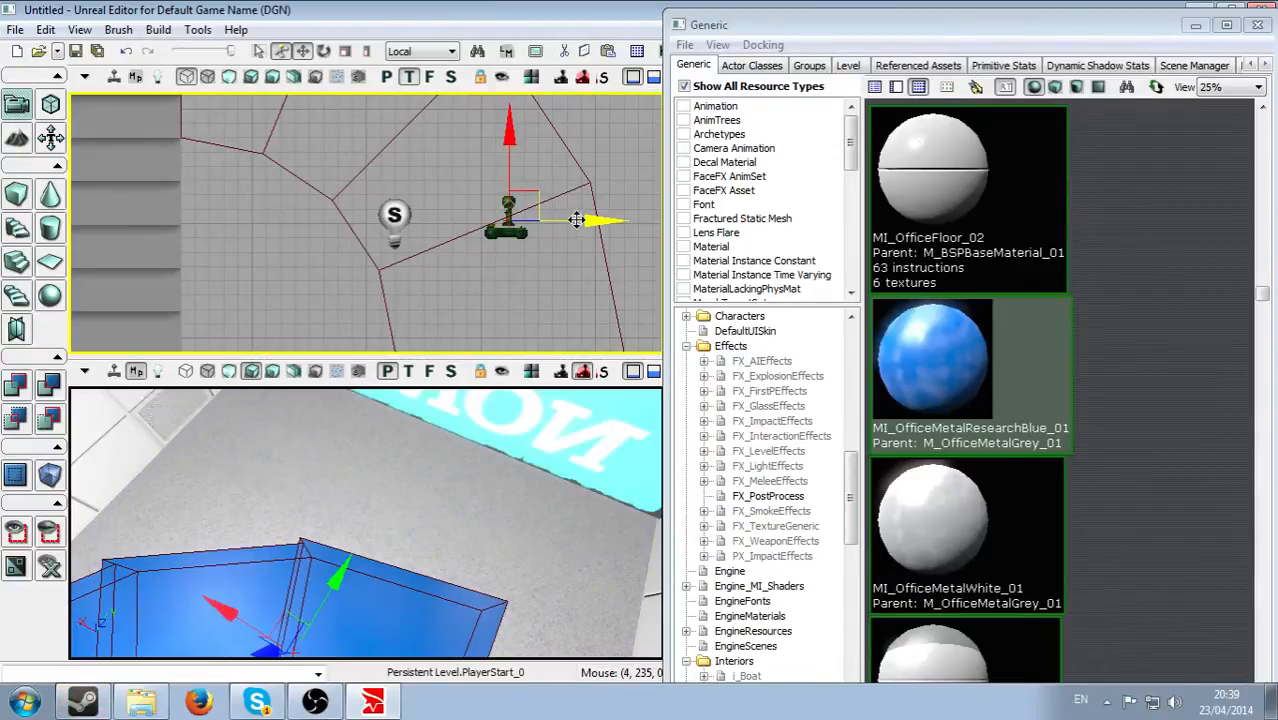
pyautogui.moveTo(586, 218); pyautogui.dragTo(330, 218)
pyautogui.moveTo(500, 490); pyautogui.dragTo(475, 500, button='right')
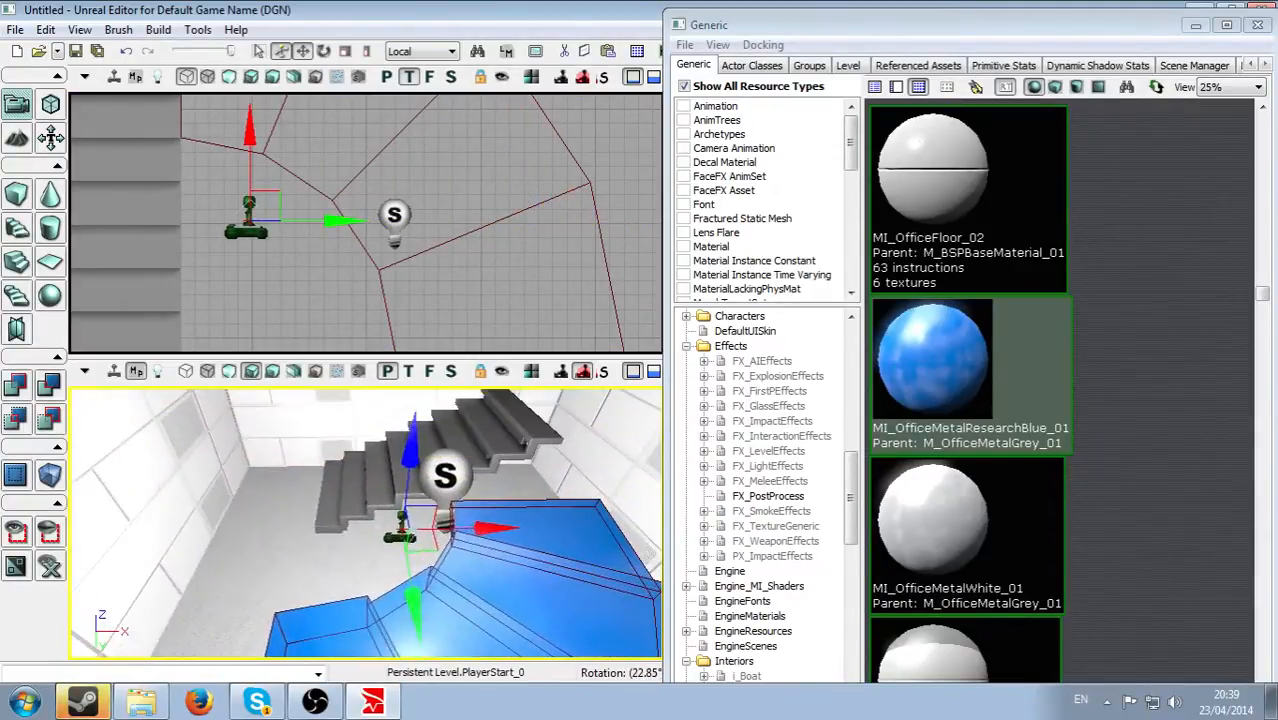
pyautogui.moveTo(345, 530); pyautogui.dragTo(235, 585)
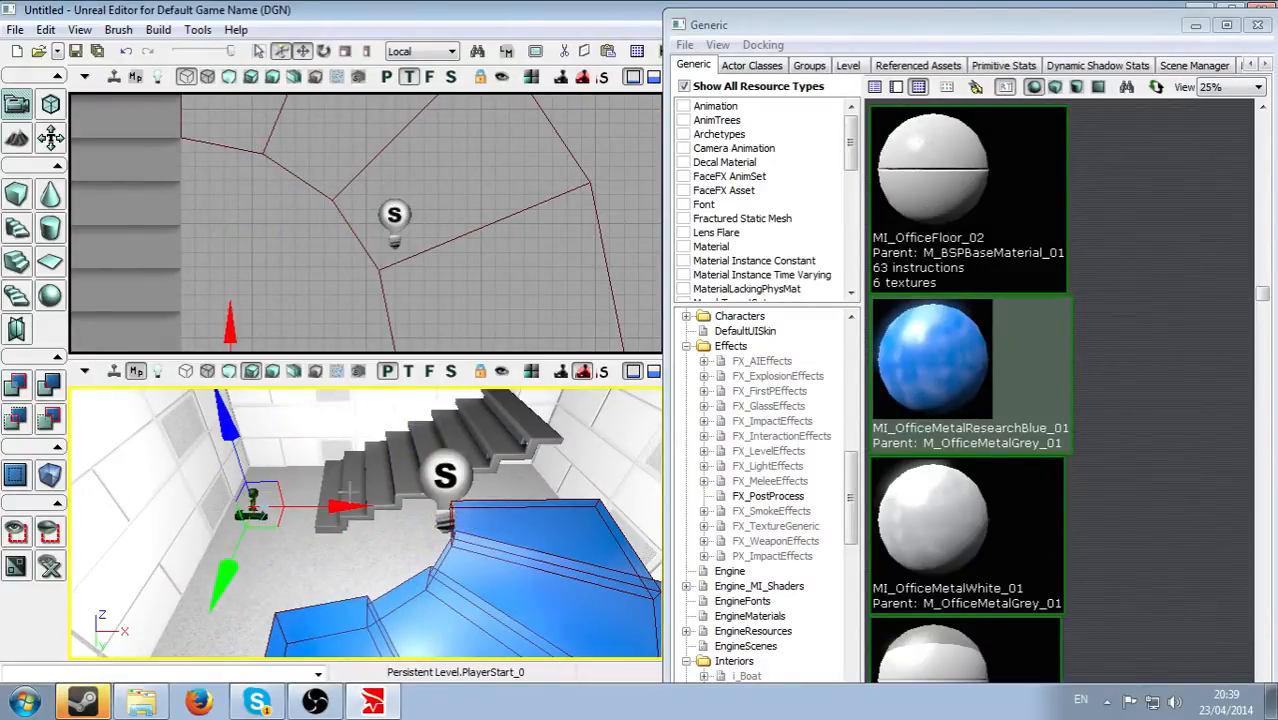
pyautogui.moveTo(350, 491)
pyautogui.mouseDown(button='right')
pyautogui.moveTo(335, 505)
pyautogui.moveTo(330, 440)
pyautogui.moveTo(310, 530)
pyautogui.moveTo(350, 445)
pyautogui.moveTo(450, 490)
pyautogui.moveTo(540, 470)
pyautogui.moveTo(400, 500)
pyautogui.moveTo(365, 475)
pyautogui.moveTo(430, 480)
pyautogui.moveTo(385, 425)
pyautogui.moveTo(520, 485)
pyautogui.moveTo(440, 410)
pyautogui.moveTo(380, 540)
pyautogui.moveTo(360, 500)
pyautogui.mouseUp(button='right')
# Build everything in the level, close the build report and look over the relit room.
pyautogui.click(158, 30)
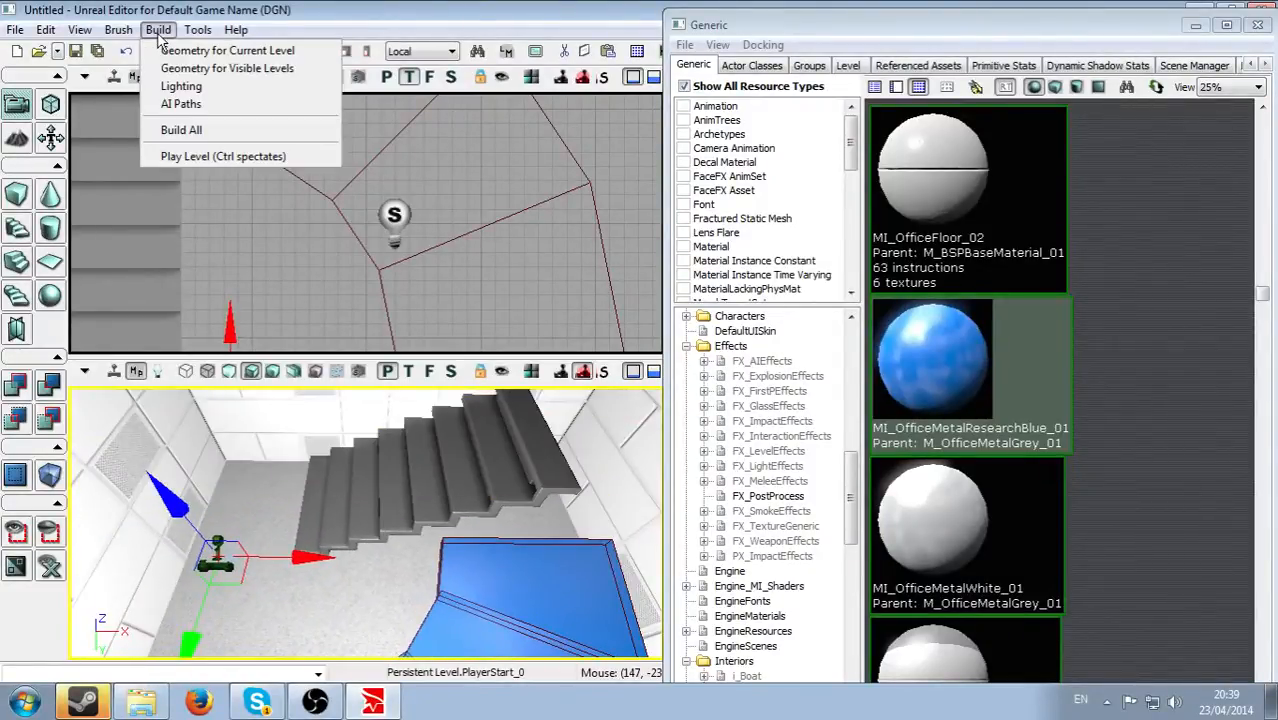
pyautogui.click(244, 130)
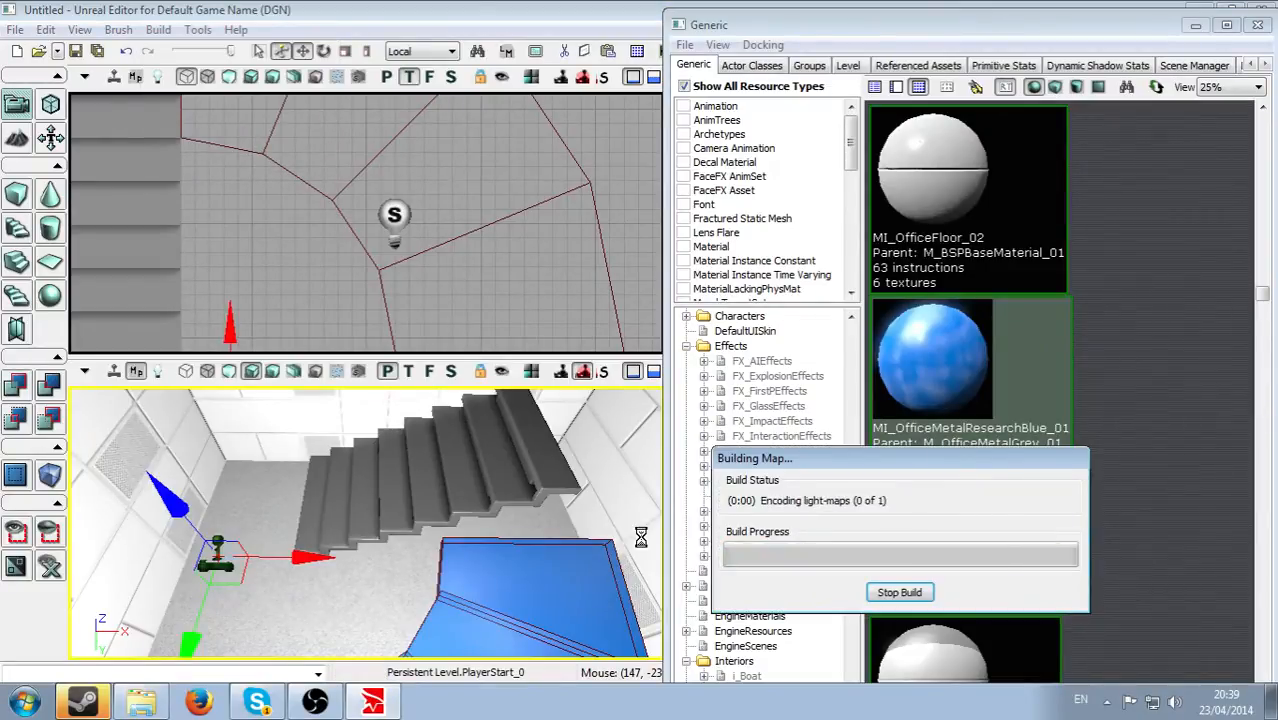
pyautogui.click(1106, 178)
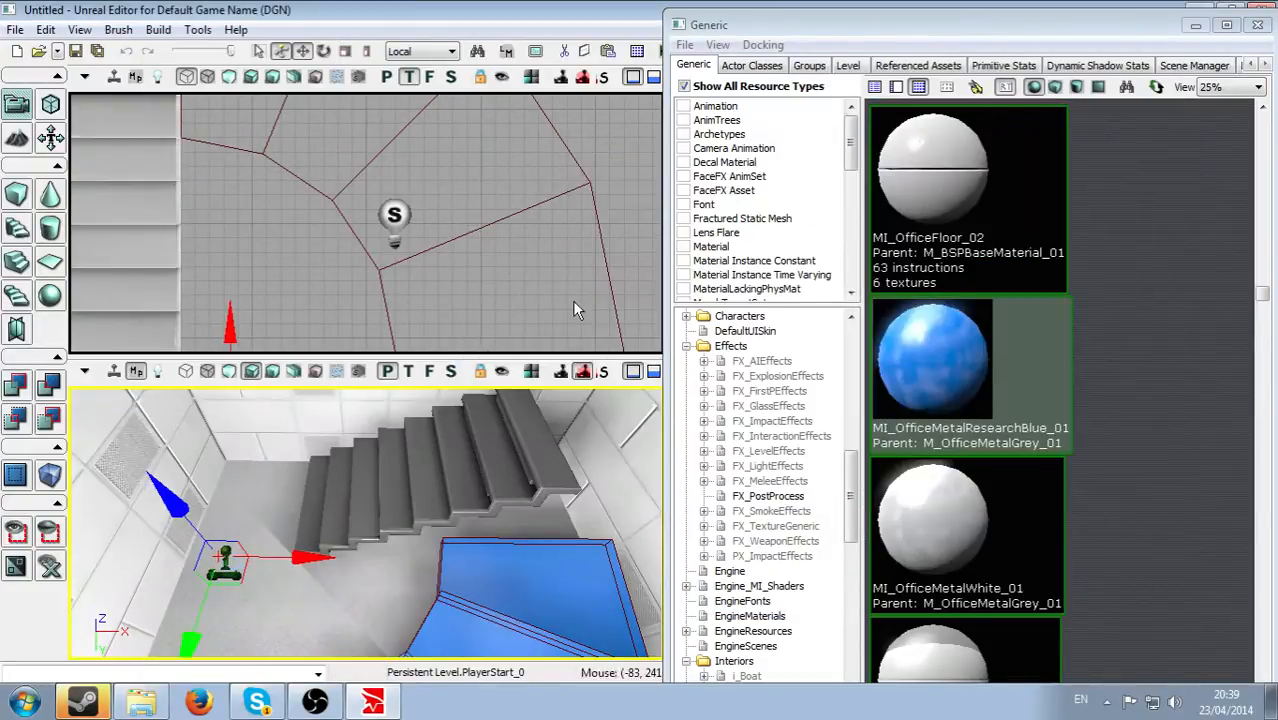
pyautogui.moveTo(430, 500); pyautogui.dragTo(335, 500, button='right')
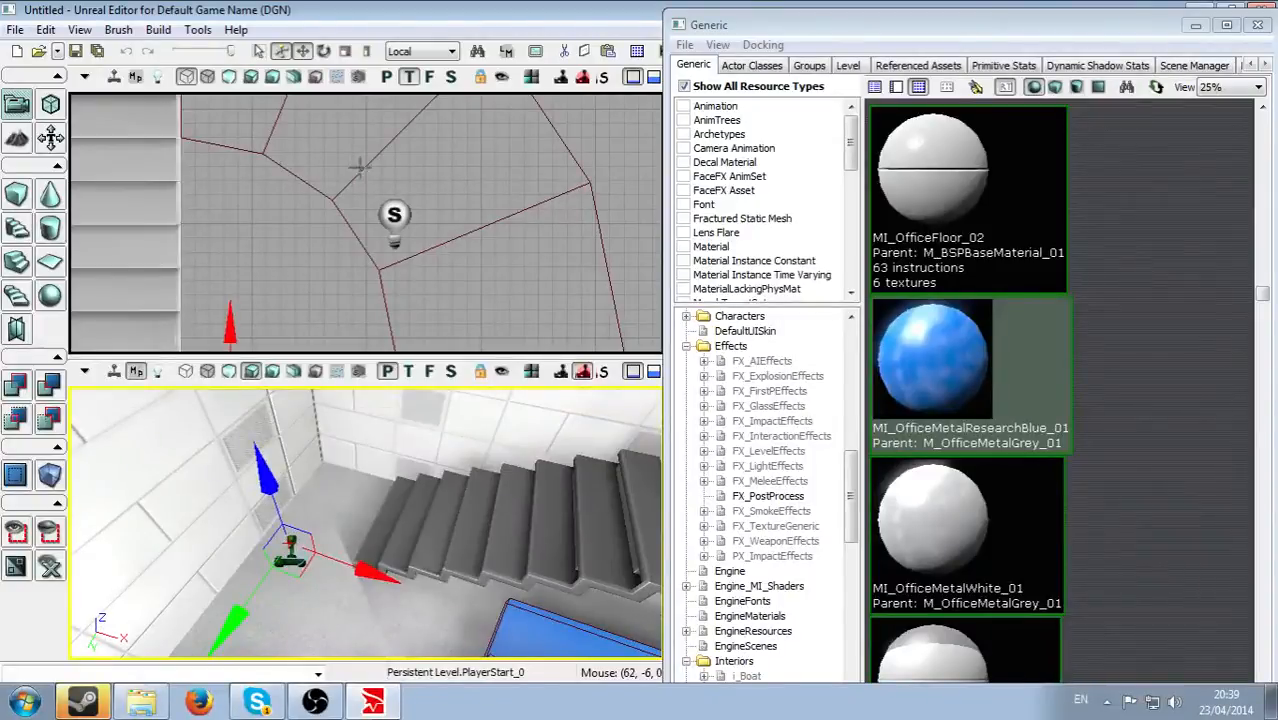
# Play the level in the editor, run around the office stairs and the blue curved staircase, and quit the test game.
pyautogui.click(158, 31)
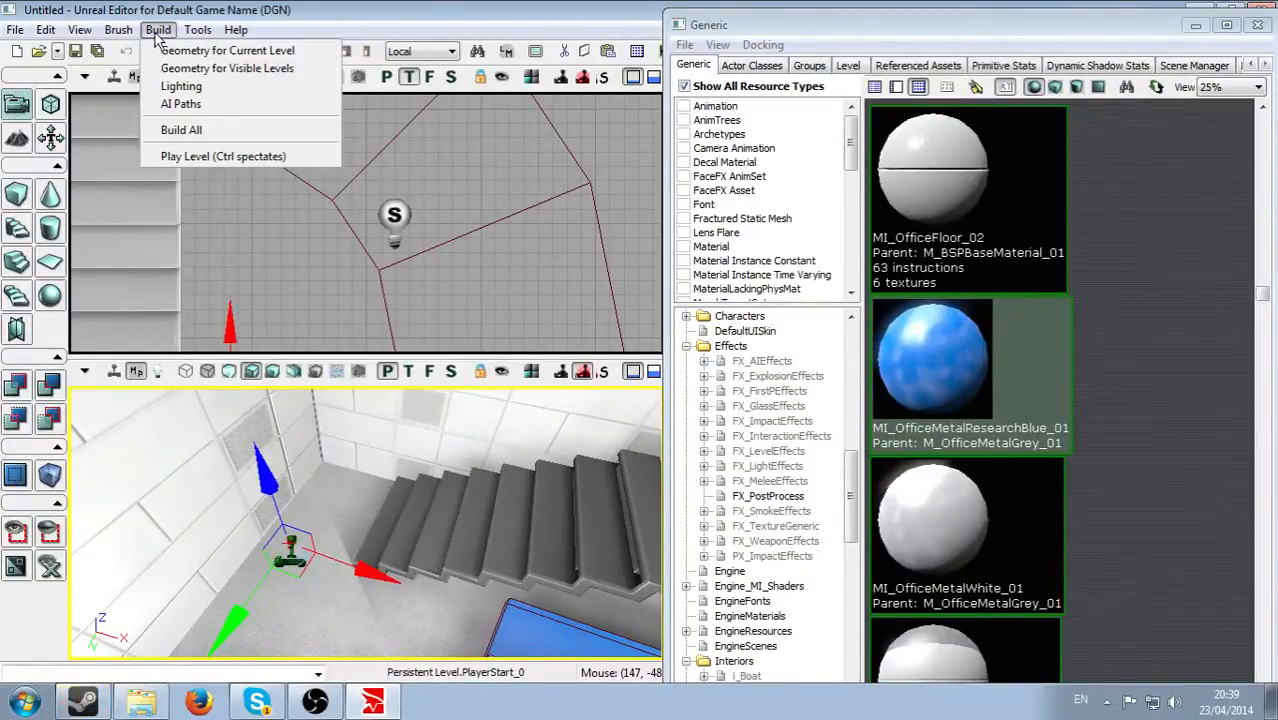
pyautogui.click(215, 157)
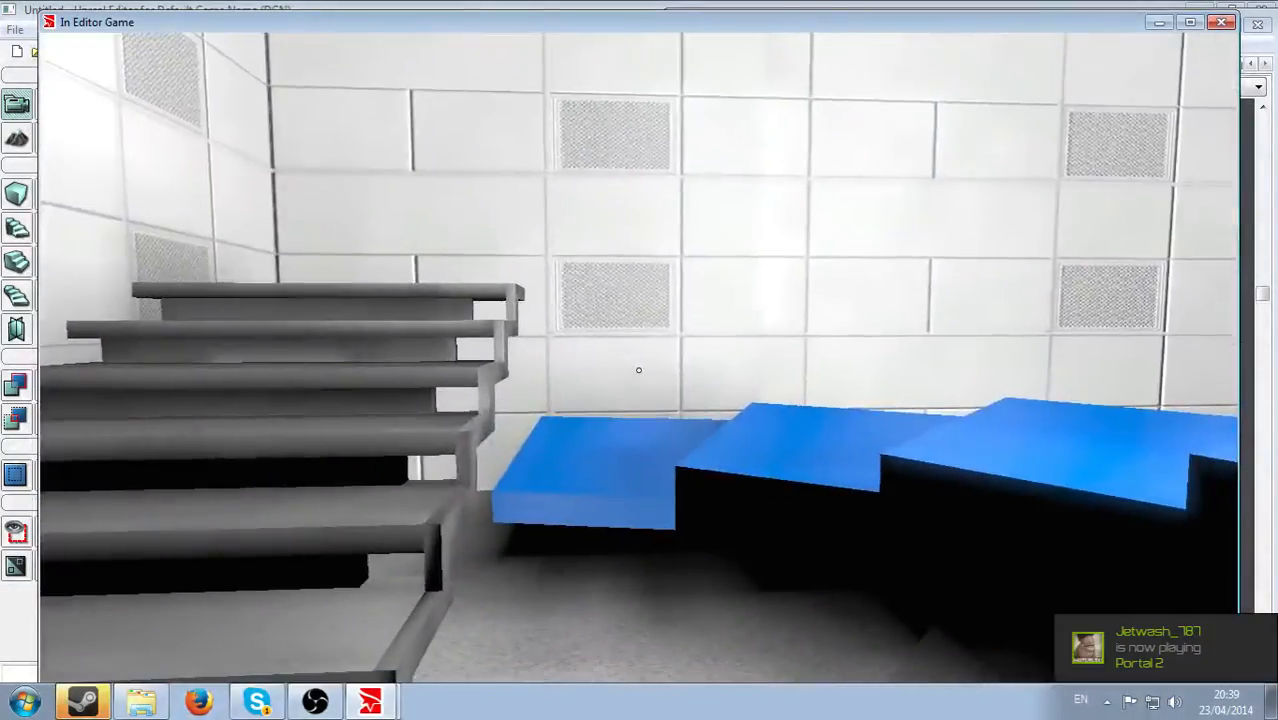
pyautogui.press('w')
pyautogui.press('w')
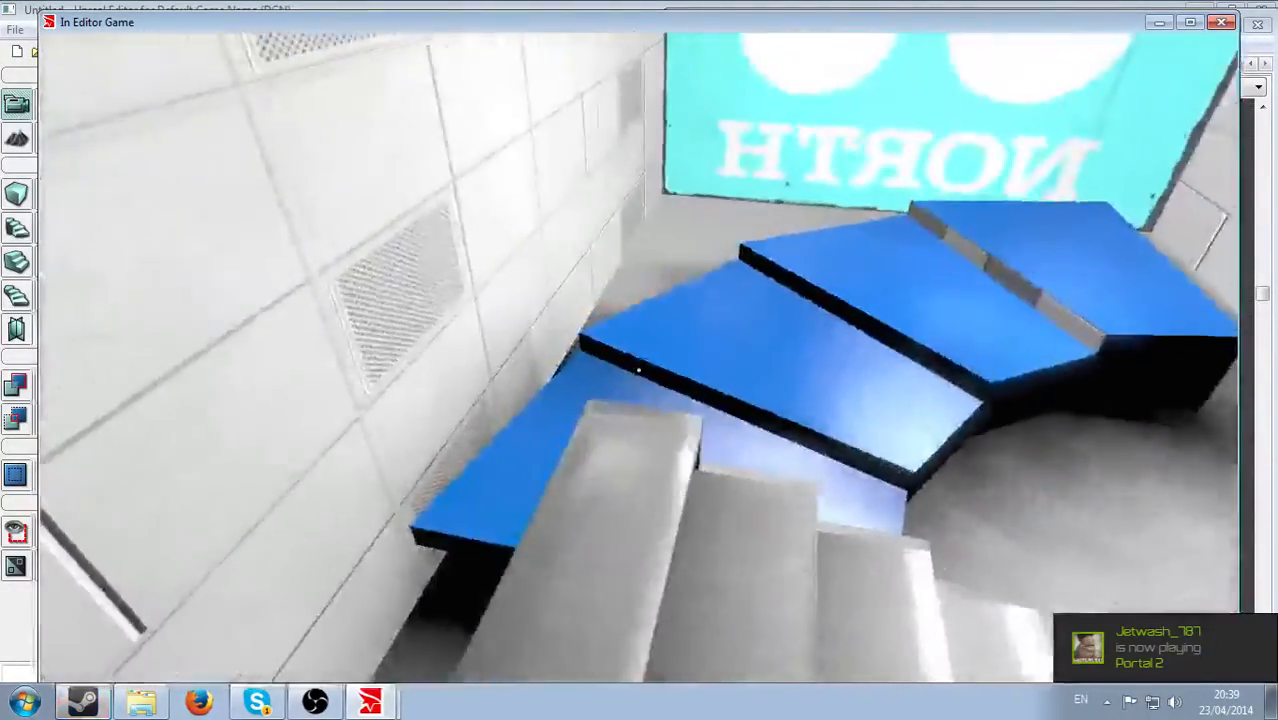
pyautogui.press('w')
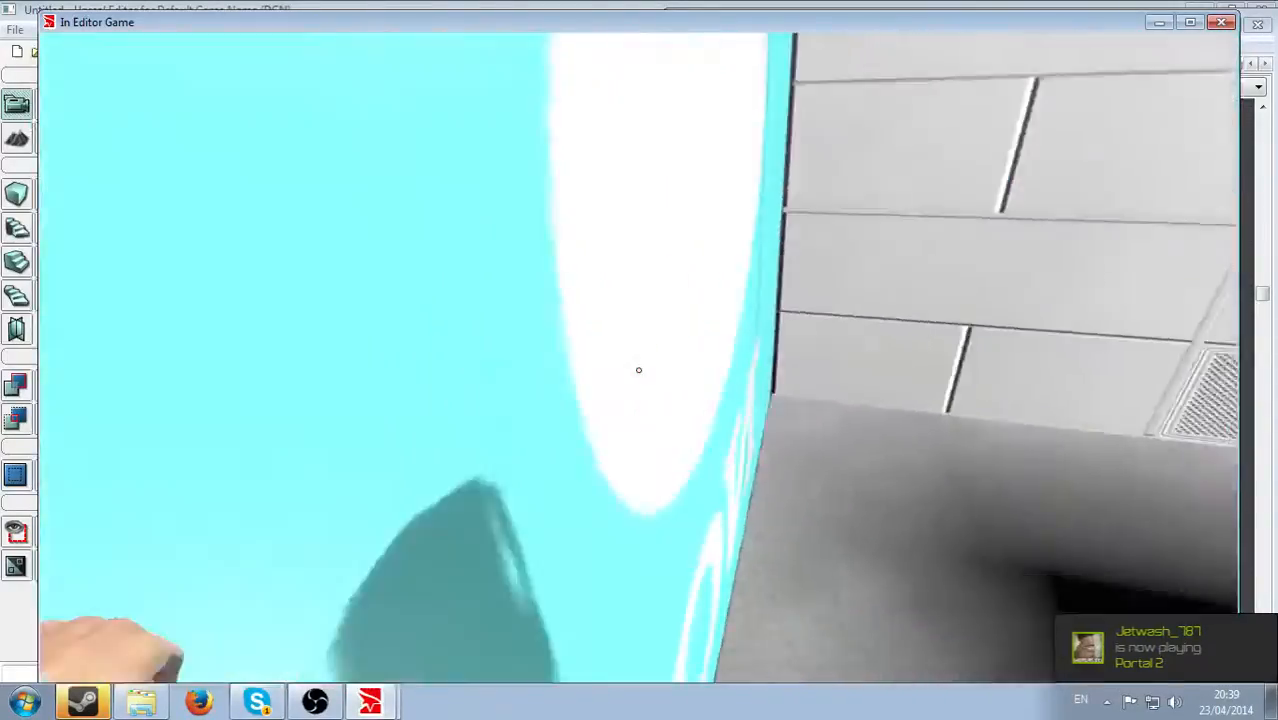
pyautogui.press('w')
pyautogui.press('space')
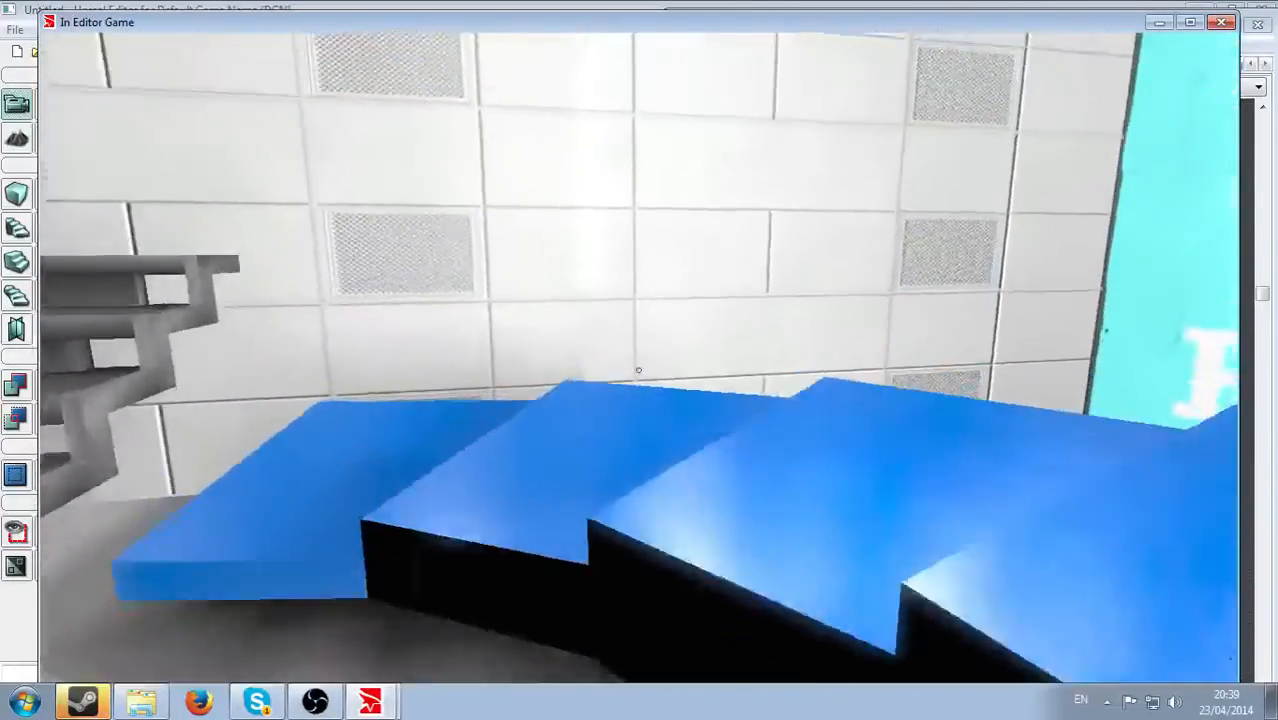
pyautogui.press('w')
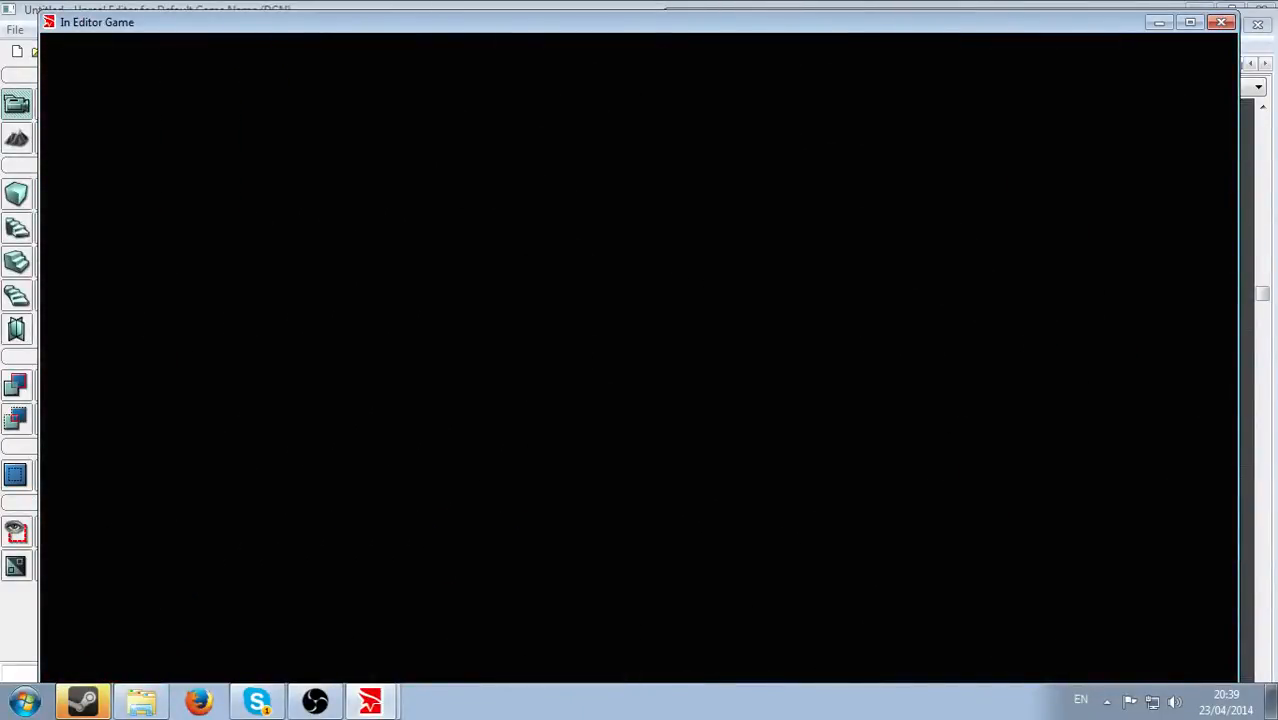
pyautogui.press('Escape')
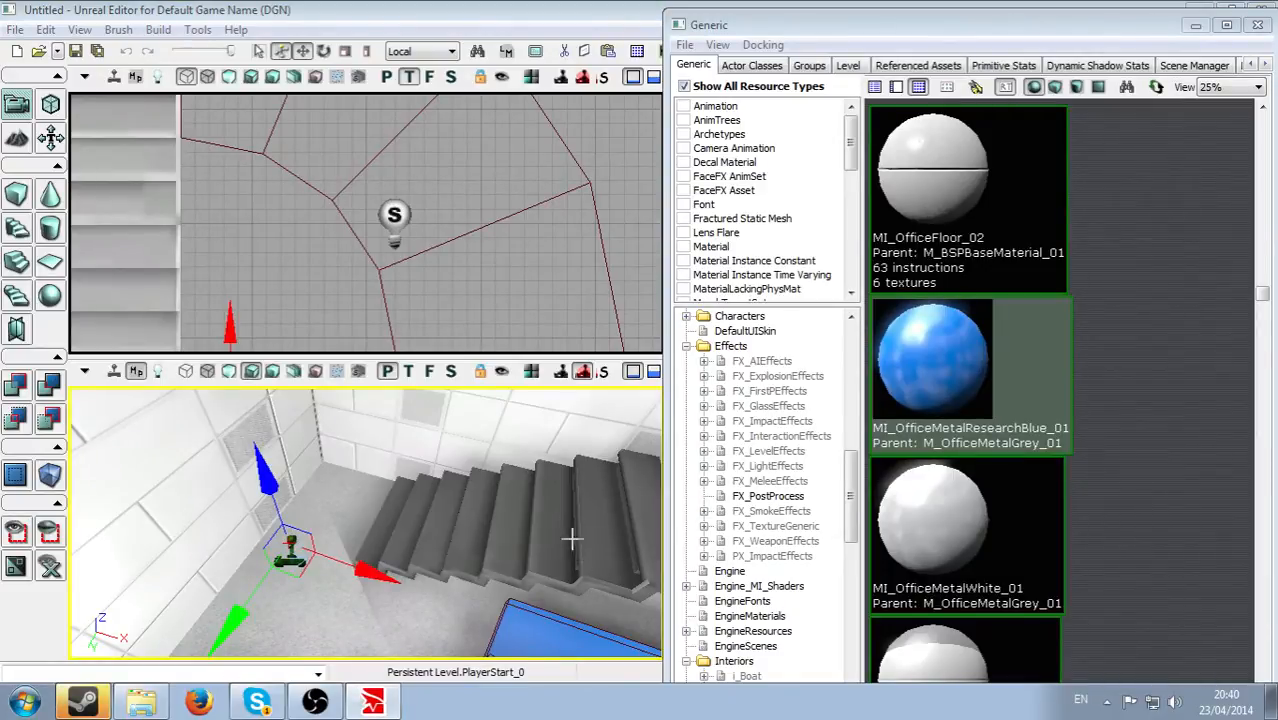
# Save the level as tutorial.me1 with the file type All files in the Unpublished CookedPC Maps folder.
pyautogui.moveTo(572, 539); pyautogui.dragTo(512, 537, button='right')
pyautogui.moveTo(366, 523)
pyautogui.mouseDown(button='right')
pyautogui.moveTo(490, 445)
pyautogui.moveTo(560, 430)
pyautogui.moveTo(480, 480)
pyautogui.moveTo(380, 500)
pyautogui.moveTo(345, 460)
pyautogui.moveTo(320, 465)
pyautogui.moveTo(400, 490)
pyautogui.moveTo(320, 460)
pyautogui.moveTo(450, 470)
pyautogui.moveTo(475, 485)
pyautogui.moveTo(440, 450)
pyautogui.moveTo(350, 540)
pyautogui.moveTo(310, 480)
pyautogui.moveTo(350, 520)
pyautogui.mouseUp(button='right')
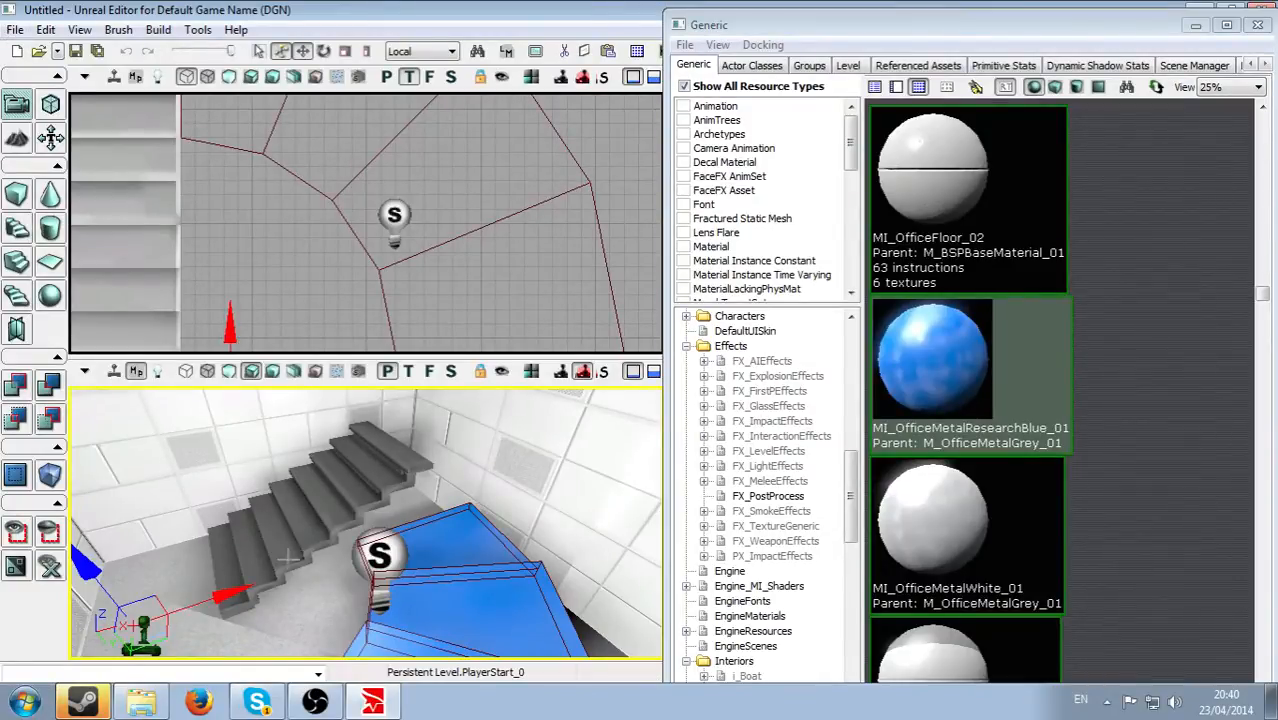
pyautogui.moveTo(310, 570); pyautogui.dragTo(290, 540, button='right')
pyautogui.click(15, 29)
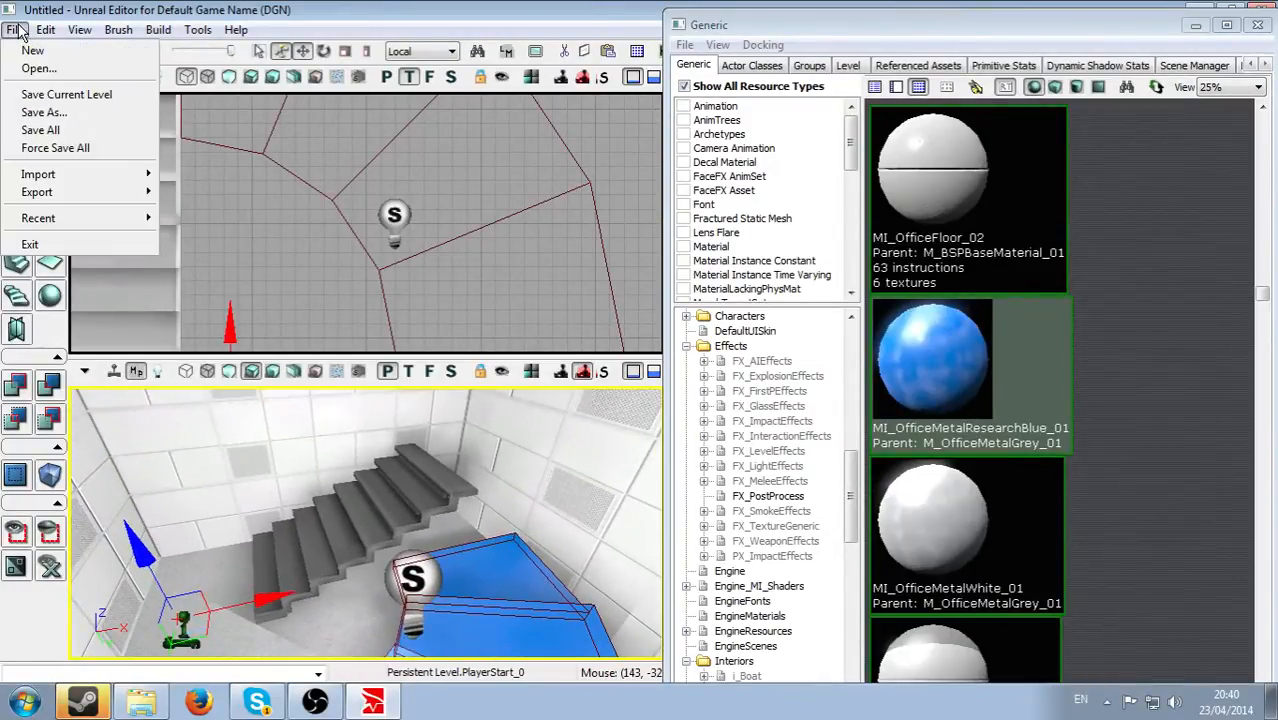
pyautogui.click(42, 112)
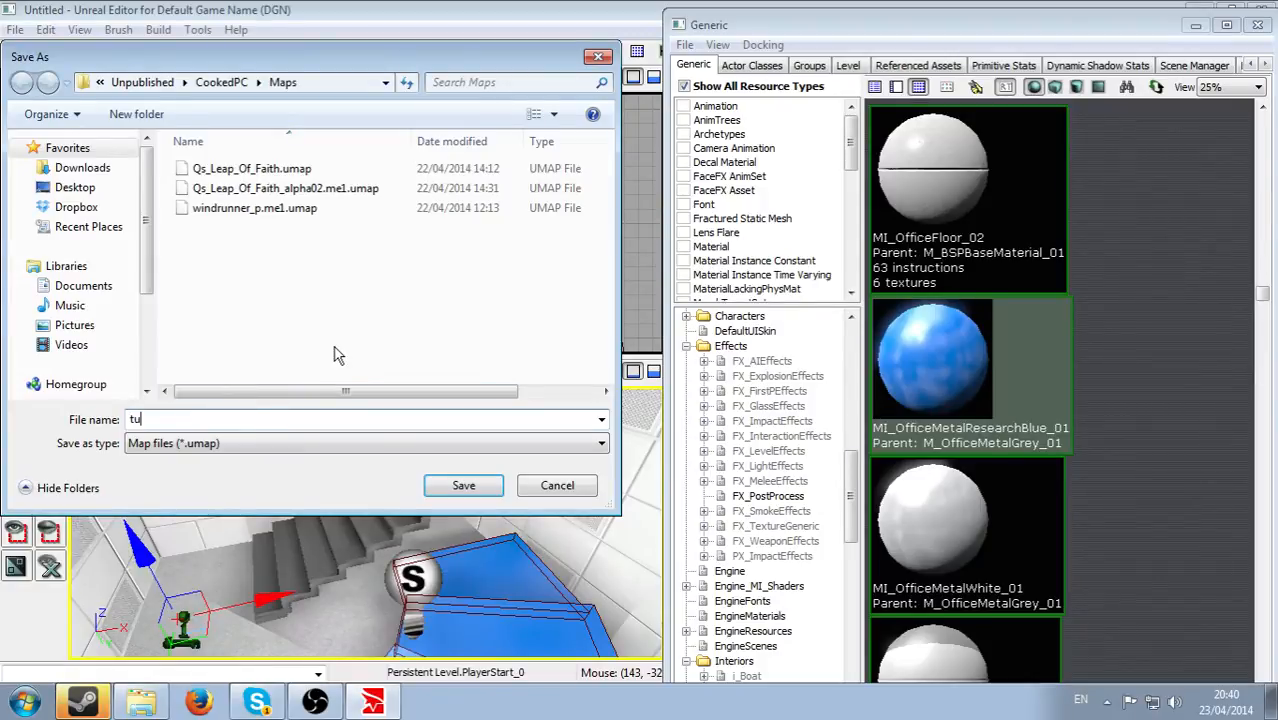
pyautogui.write('orial.me1')
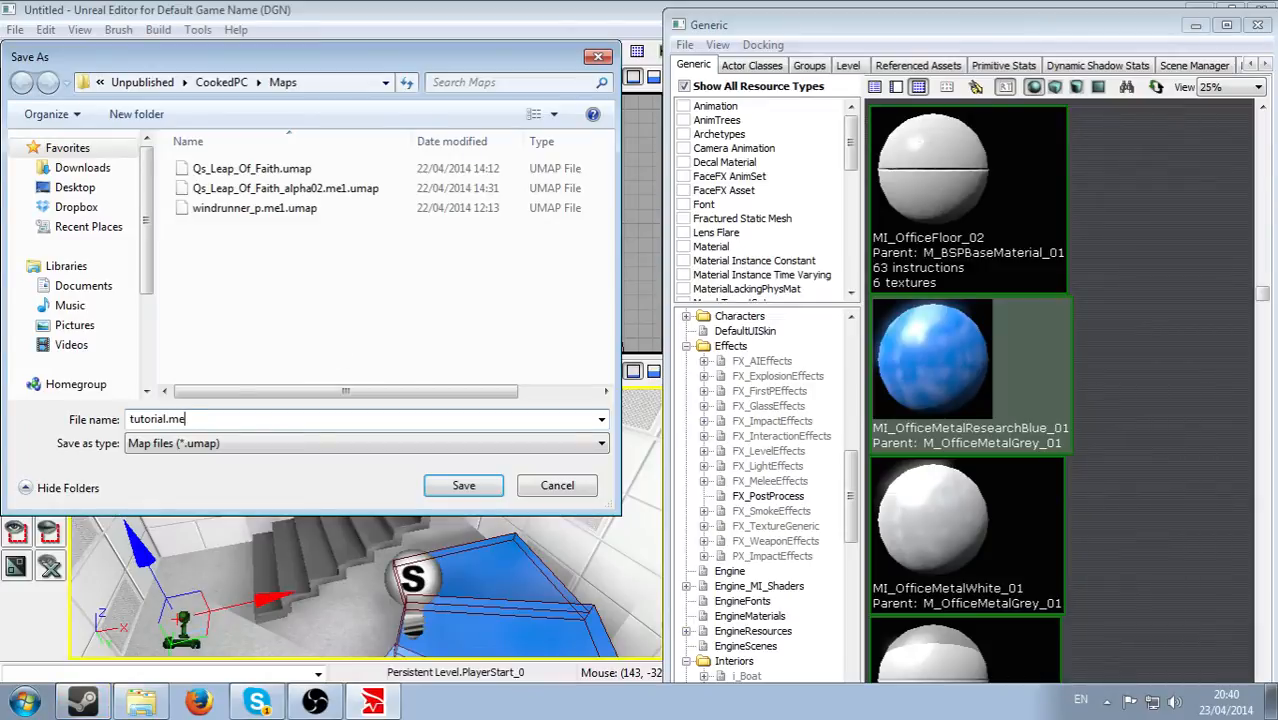
pyautogui.click(261, 439)
pyautogui.click(140, 467)
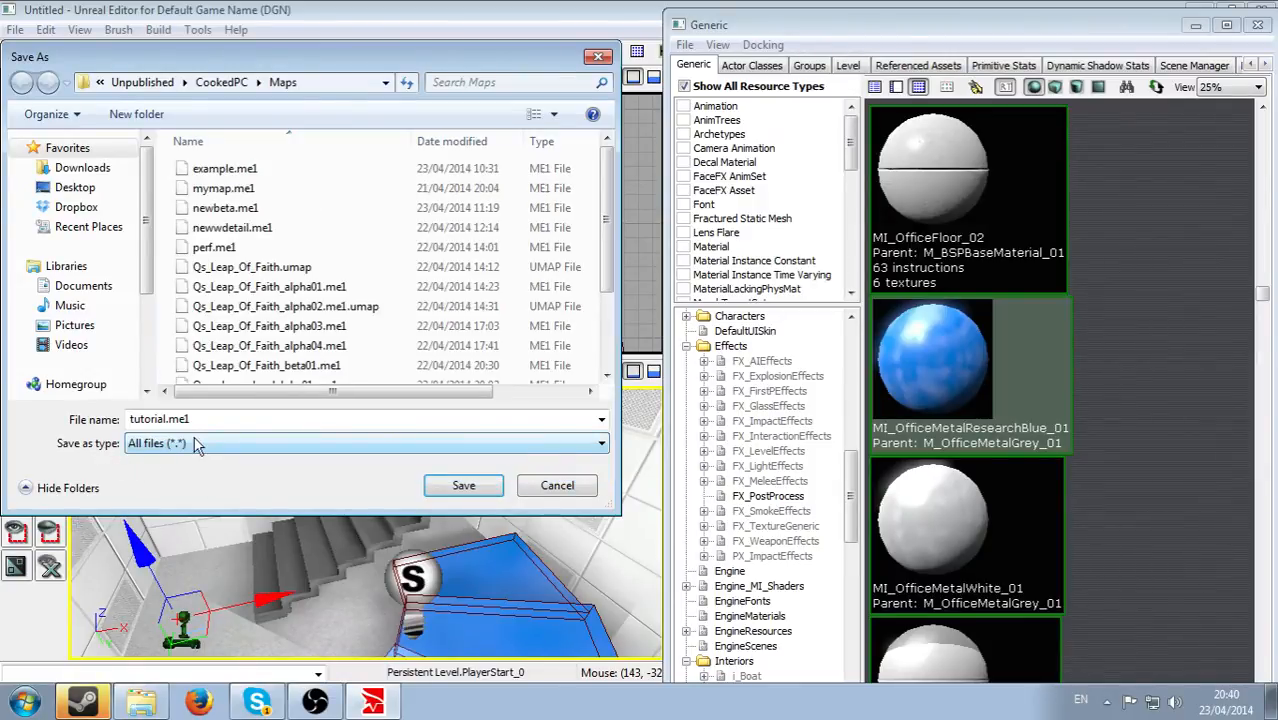
pyautogui.click(463, 486)
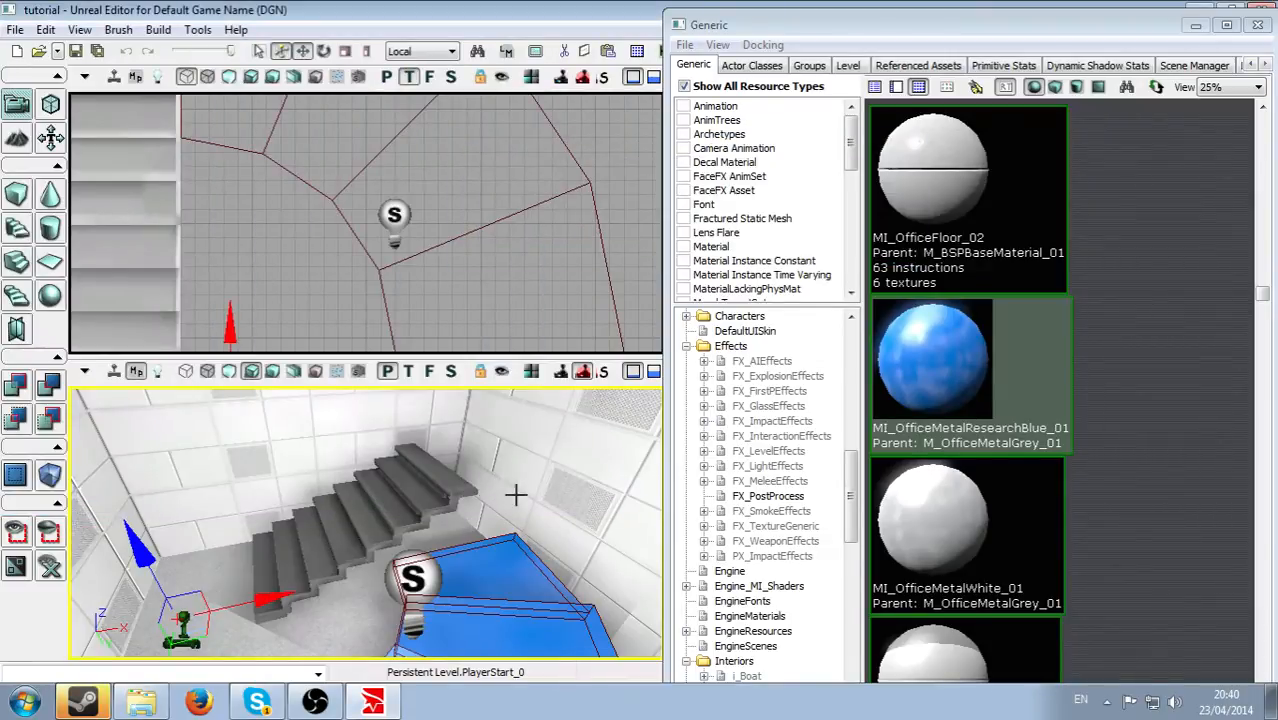
# Switch to Windows Explorer and open Documents > EA Games > Mirror's Edge > TdGame > Unpublished > CookedPC > Maps.
pyautogui.moveTo(508, 490); pyautogui.dragTo(508, 490)
pyautogui.moveTo(508, 490); pyautogui.dragTo(530, 435, button='right')
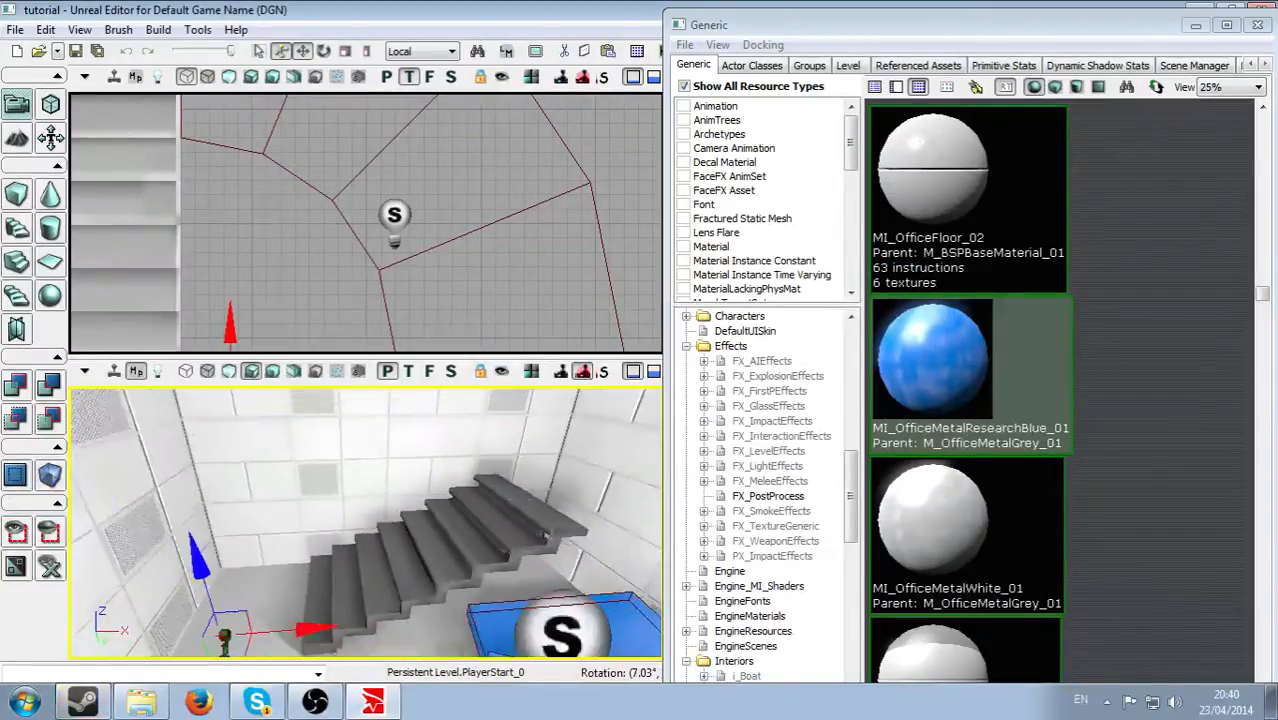
pyautogui.click(140, 701)
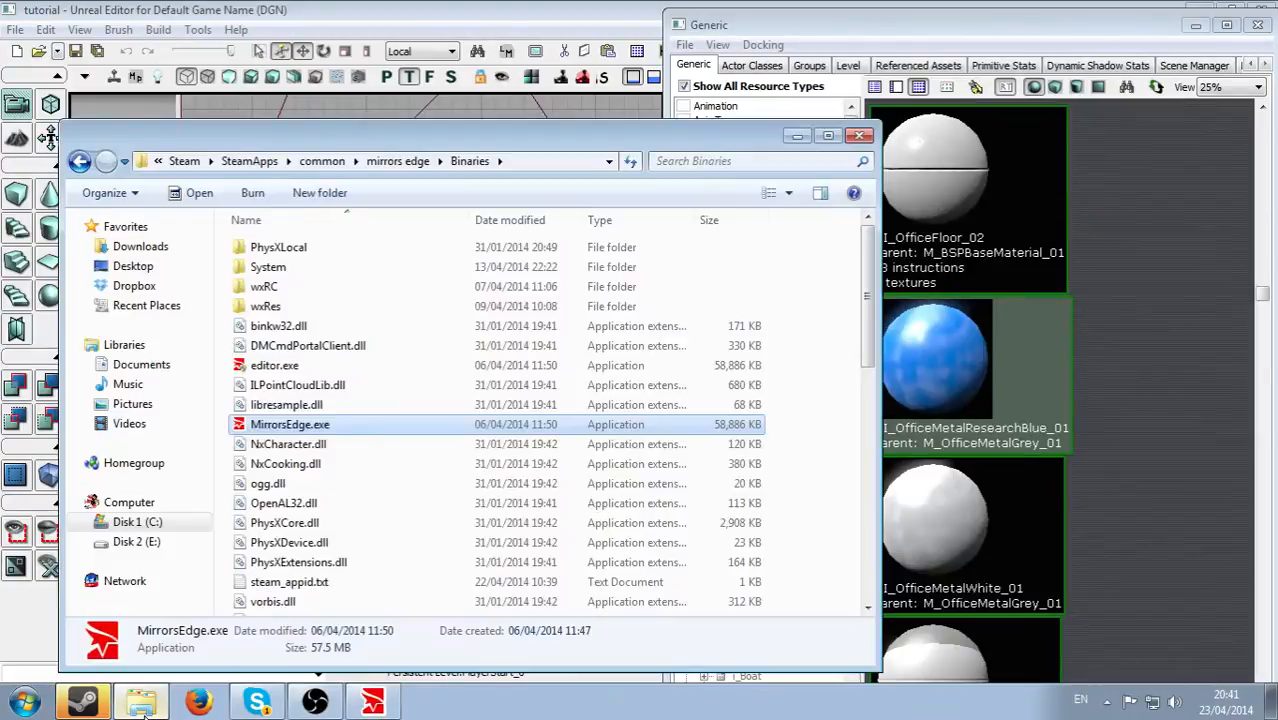
pyautogui.click(24, 701)
pyautogui.click(344, 345)
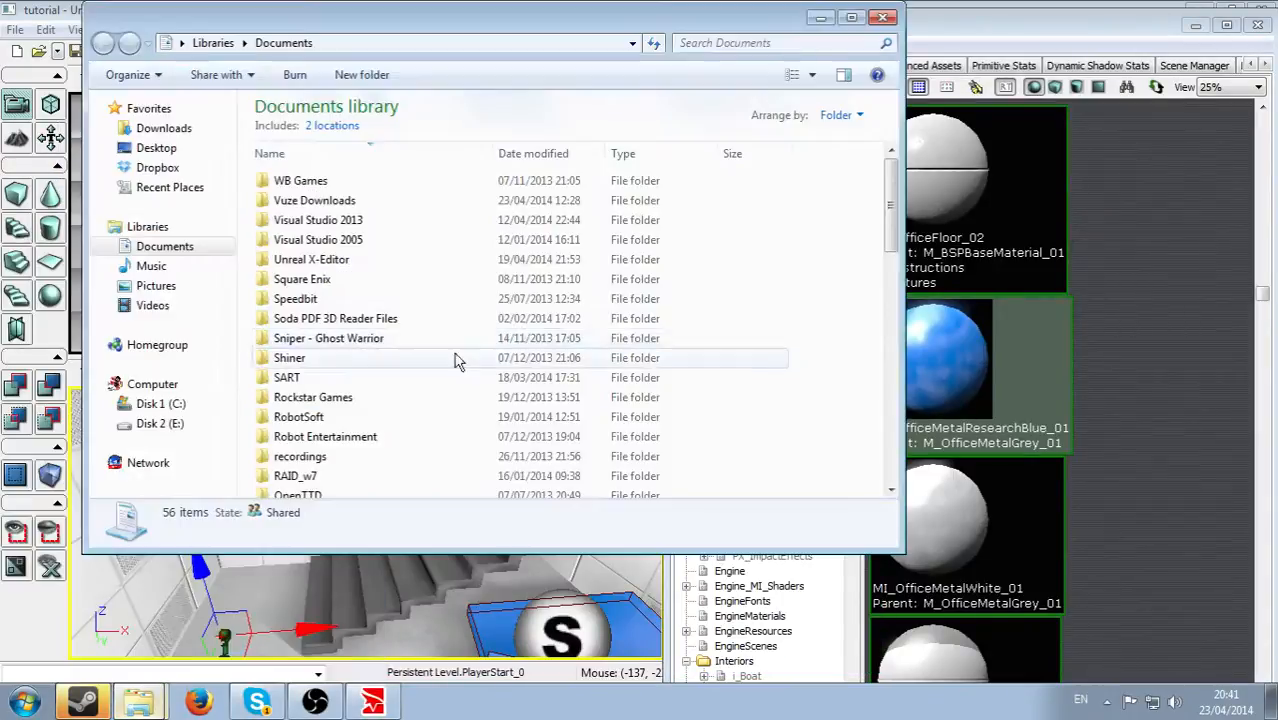
pyautogui.scroll(-8, 432, 259)
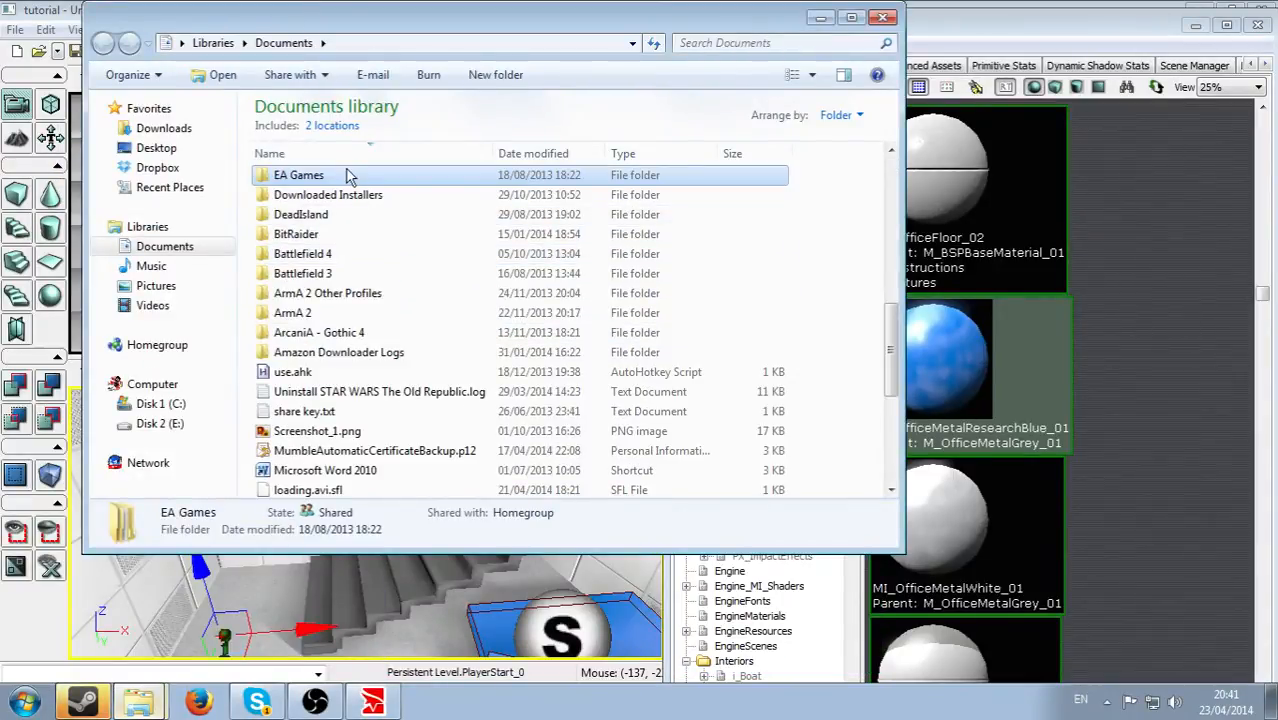
pyautogui.doubleClick(360, 180)
pyautogui.click(370, 182)
pyautogui.doubleClick(370, 183)
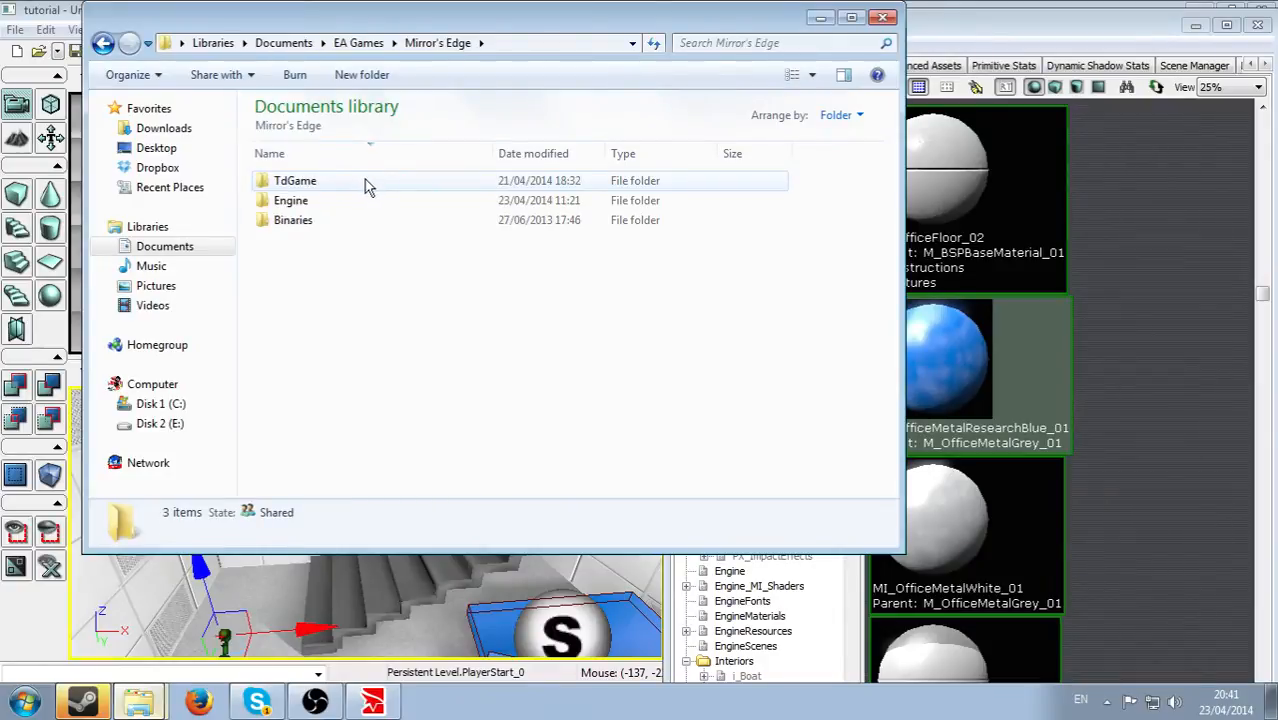
pyautogui.doubleClick(360, 183)
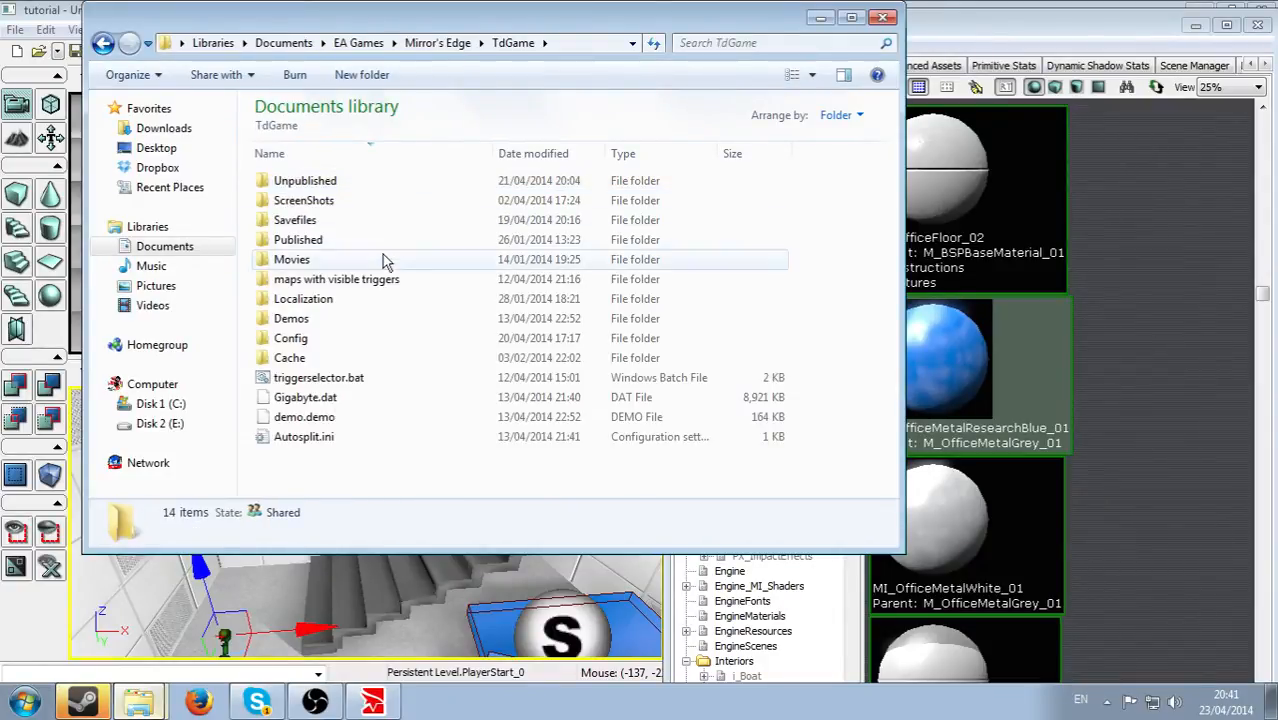
pyautogui.doubleClick(378, 181)
pyautogui.doubleClick(380, 181)
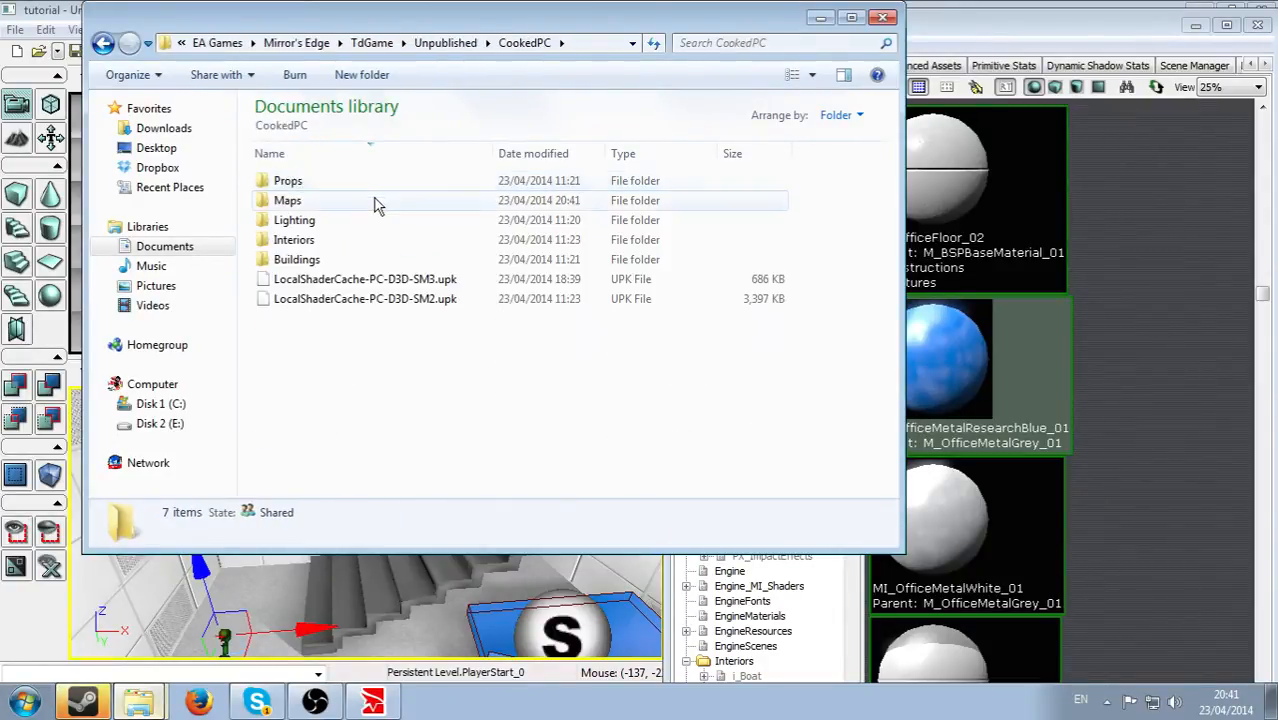
pyautogui.doubleClick(378, 201)
# Find tutorial.me1 in the Unpublished Maps folder and copy it.
pyautogui.scroll(-1, 434, 245)
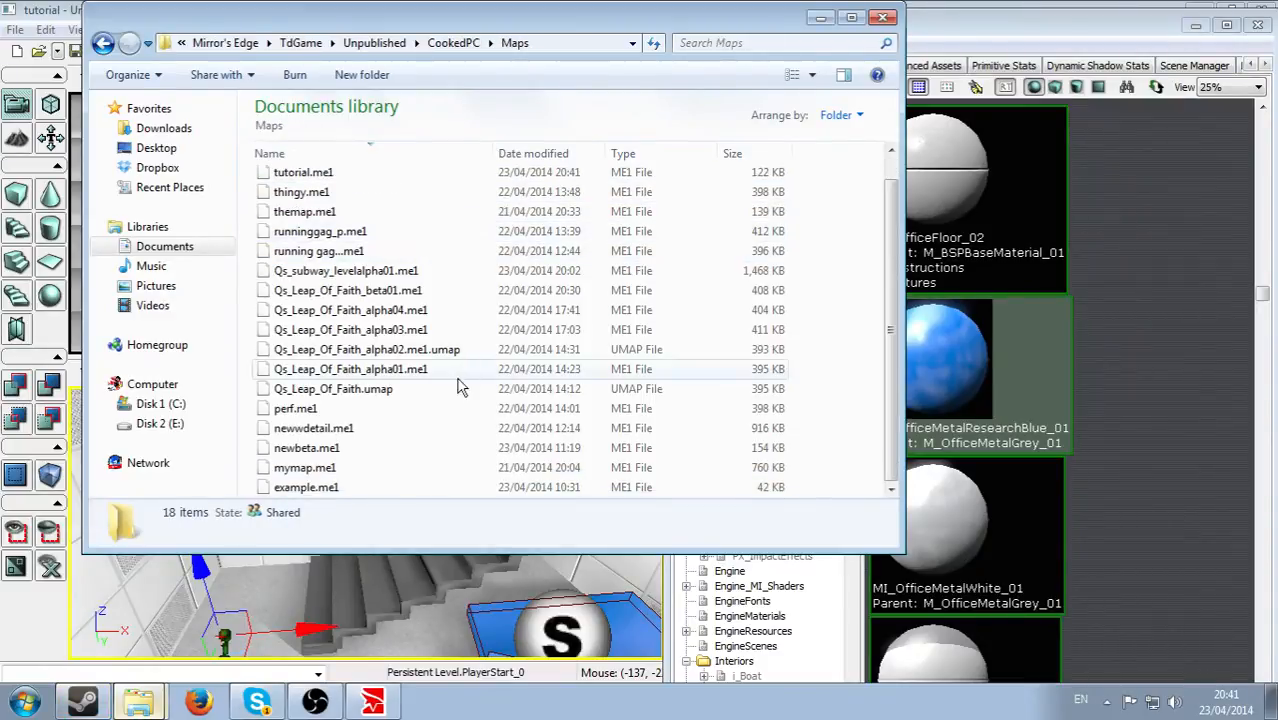
pyautogui.scroll(1, 465, 373)
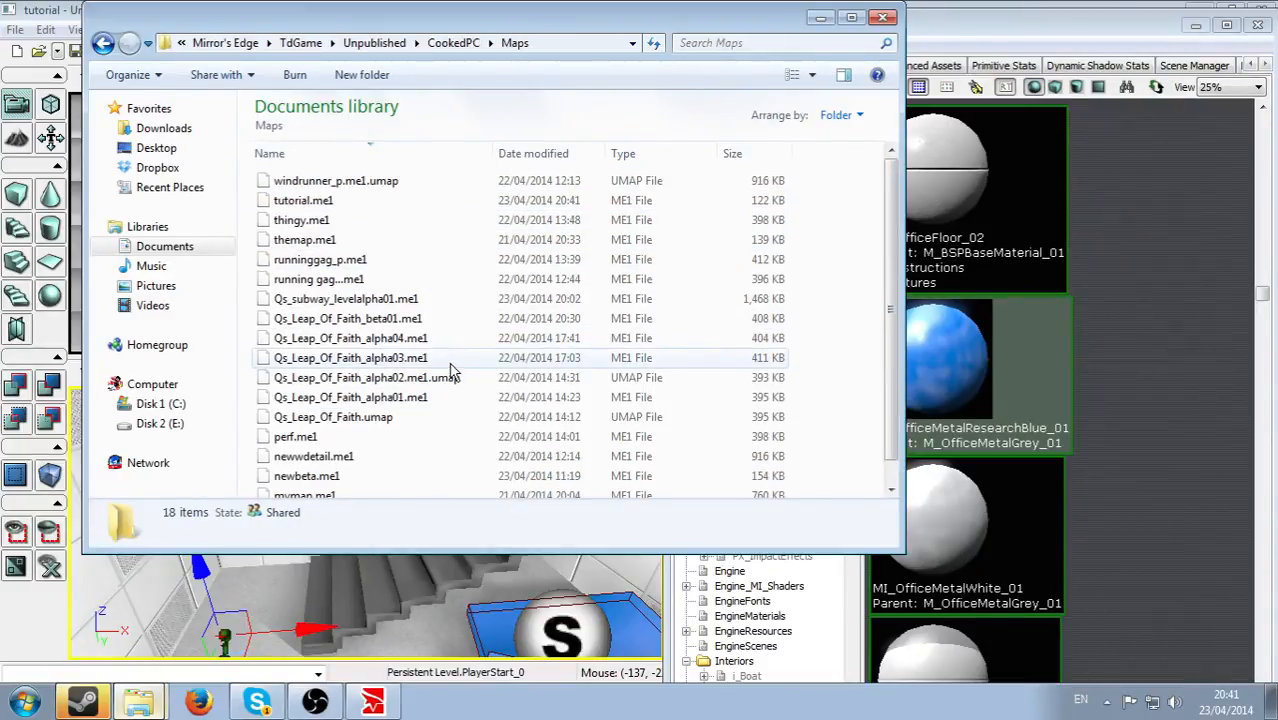
pyautogui.click(365, 210)
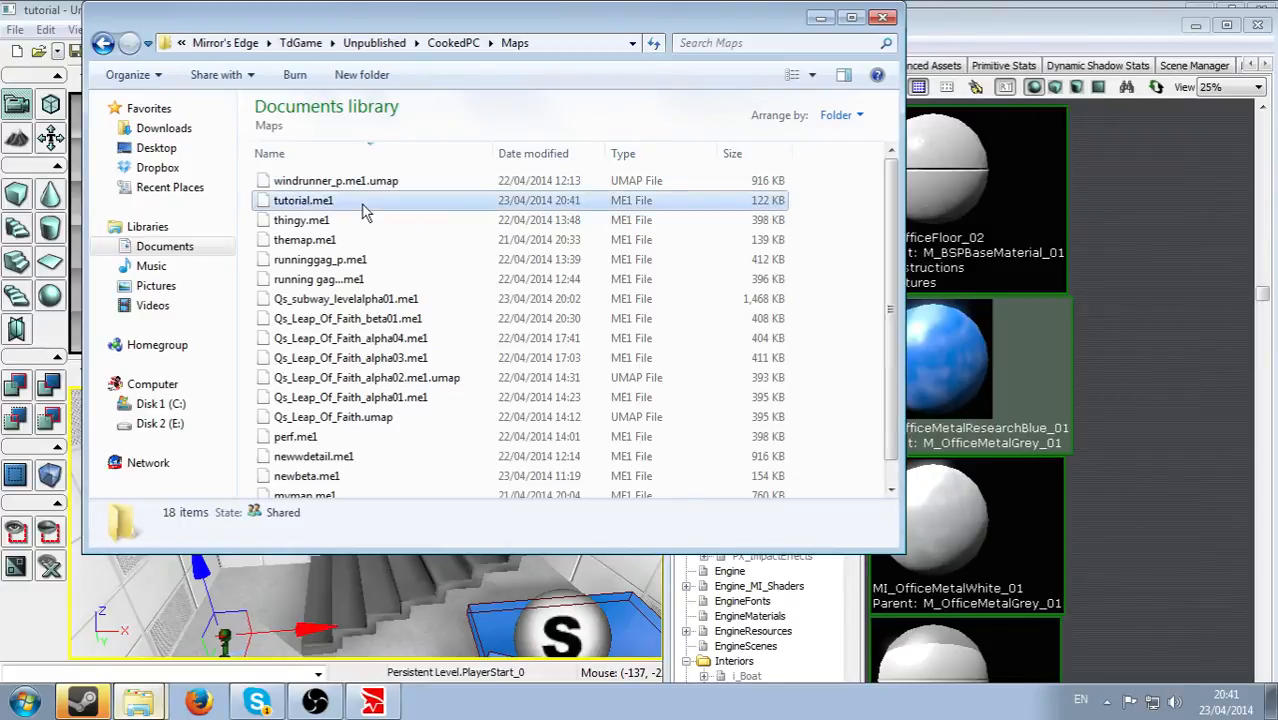
pyautogui.scroll(-1, 363, 210)
pyautogui.scroll(1, 362, 208)
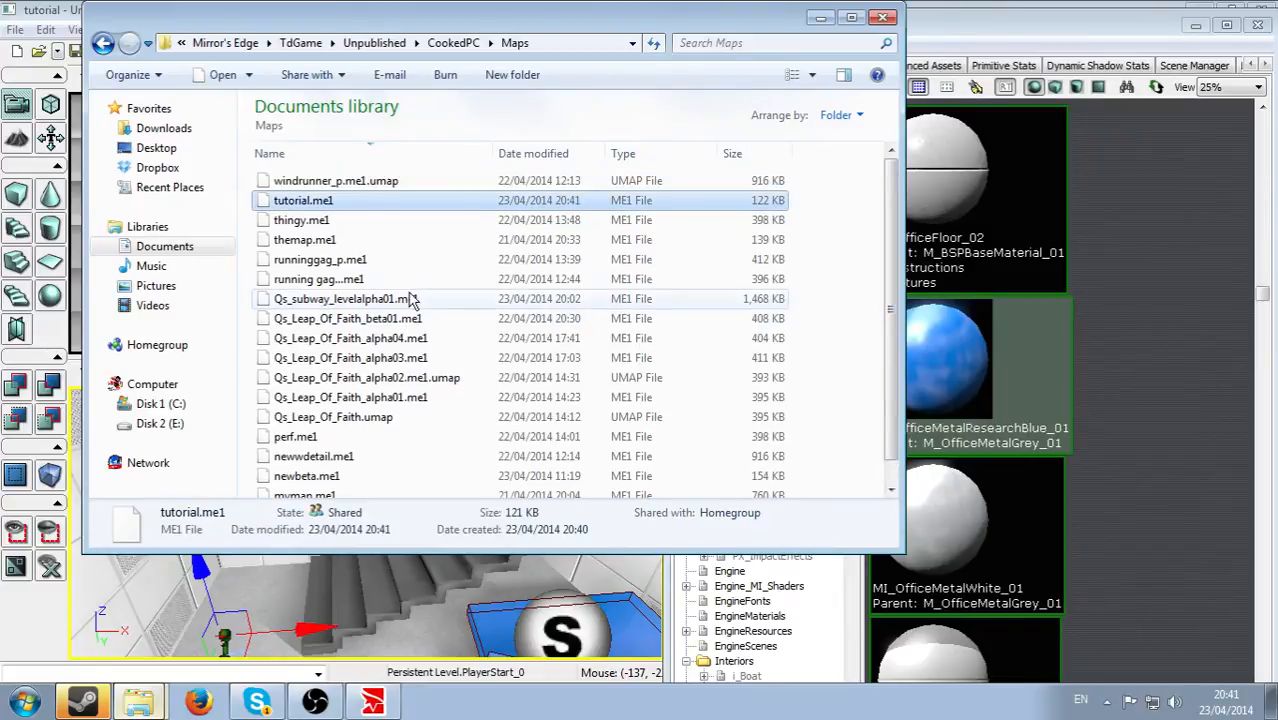
pyautogui.rightClick(365, 208)
pyautogui.click(448, 465)
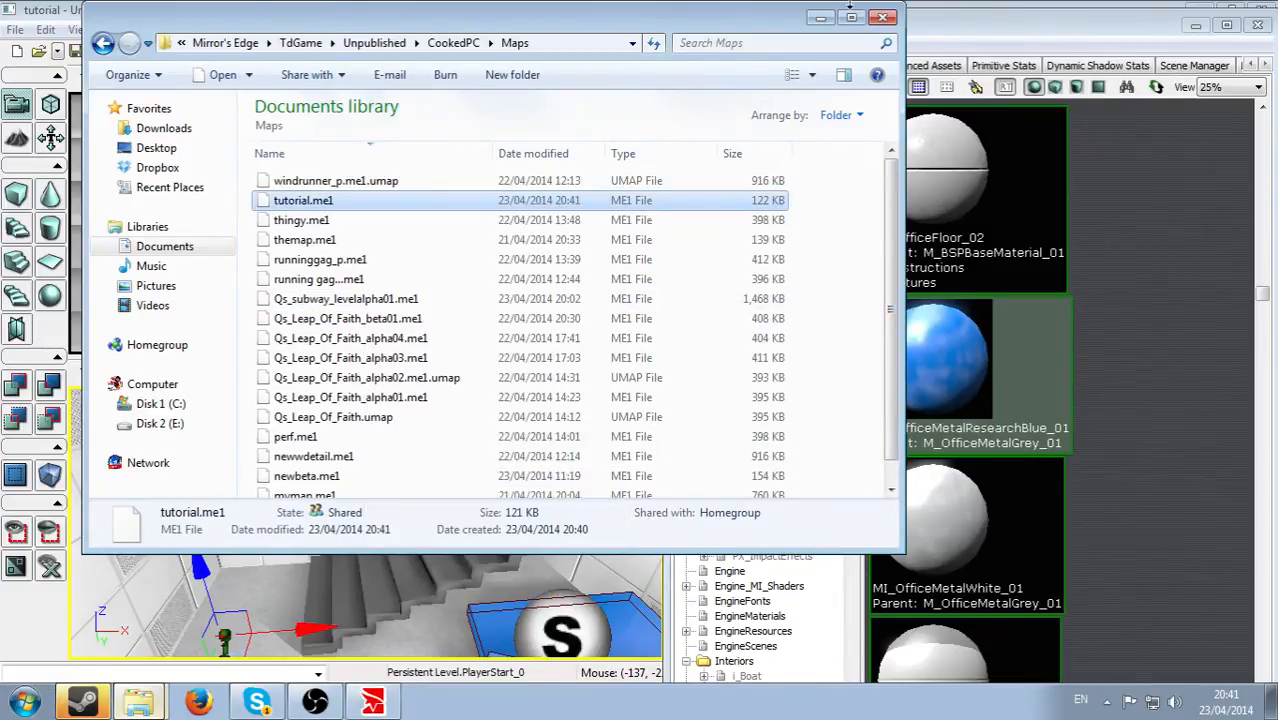
# Minimize the Maps folder window and close the Generic browser and the Unreal Editor.
pyautogui.click(820, 17)
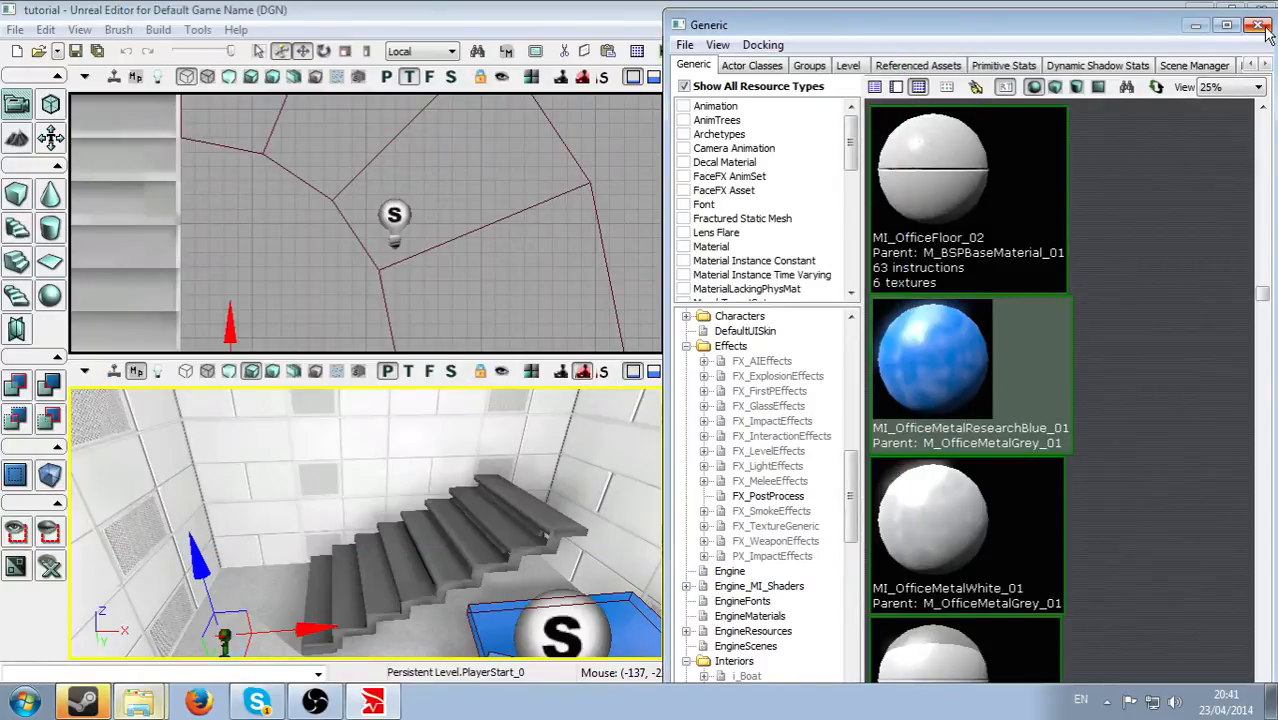
pyautogui.click(1259, 26)
pyautogui.click(1256, 10)
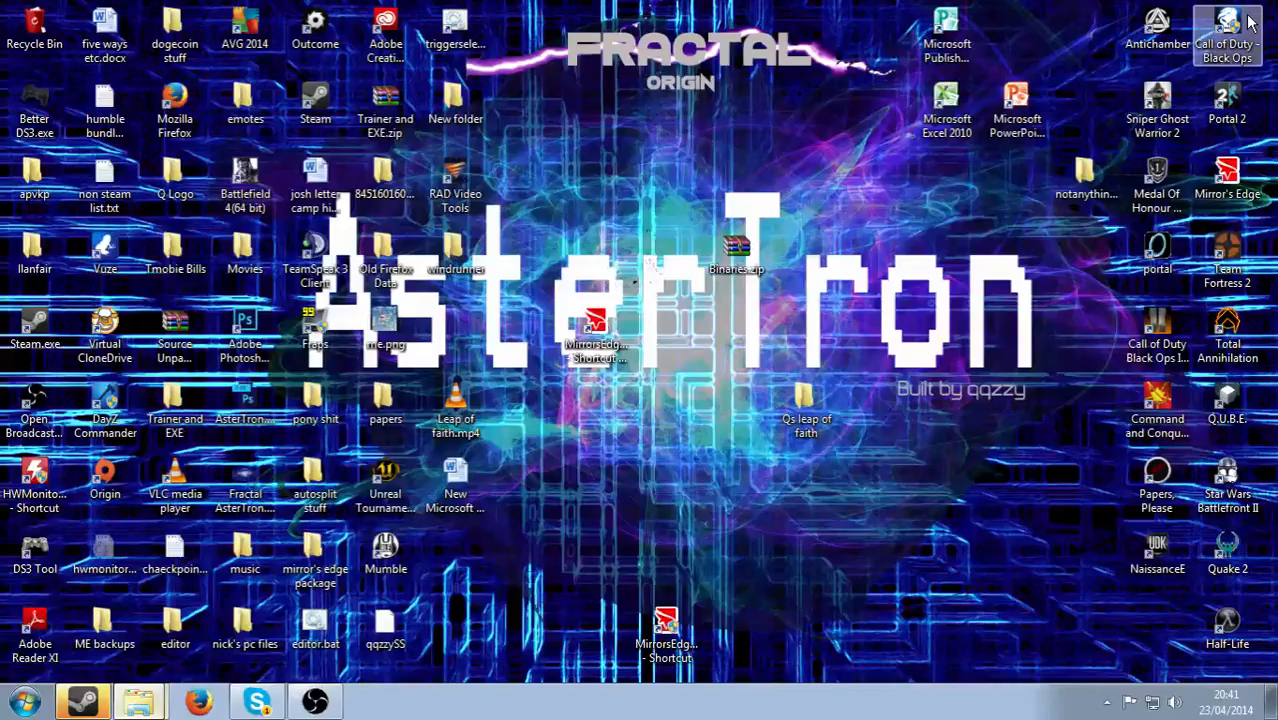
# Return to the Binaries folder window and open the game installation's mirrors edge > TdGame > CookedPC > Maps folder.
pyautogui.click(25, 702)
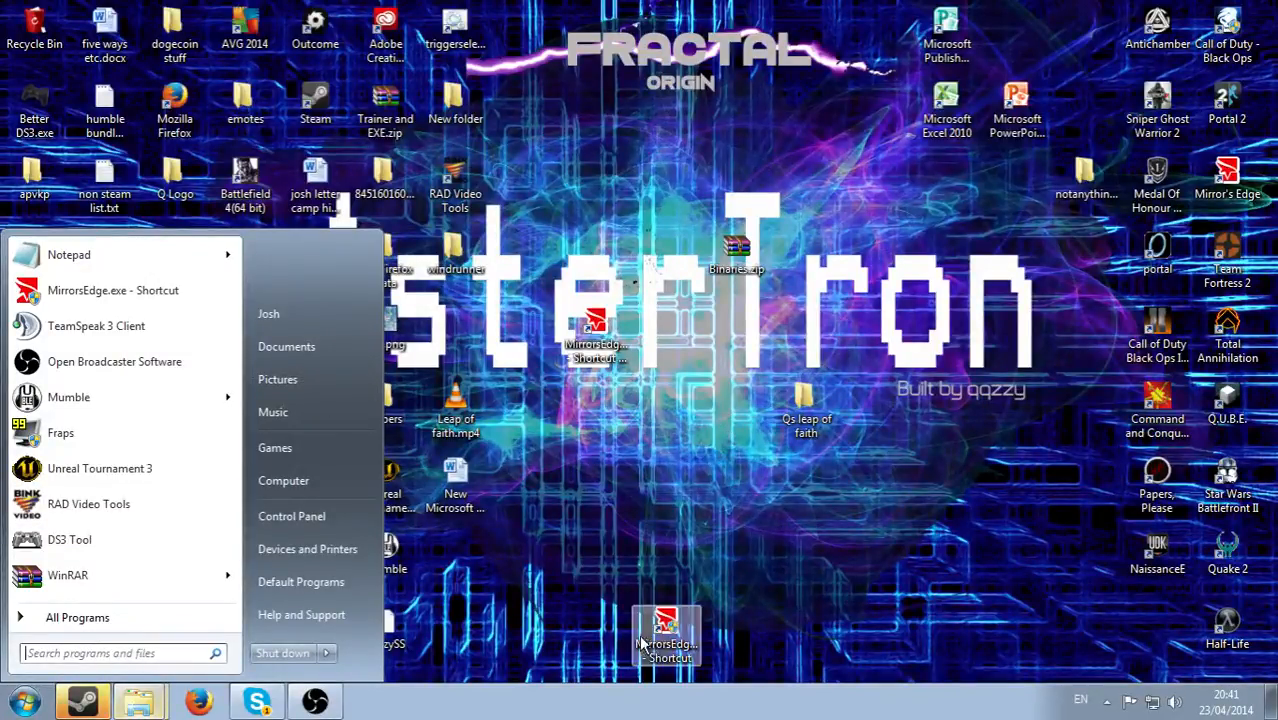
pyautogui.click(139, 706)
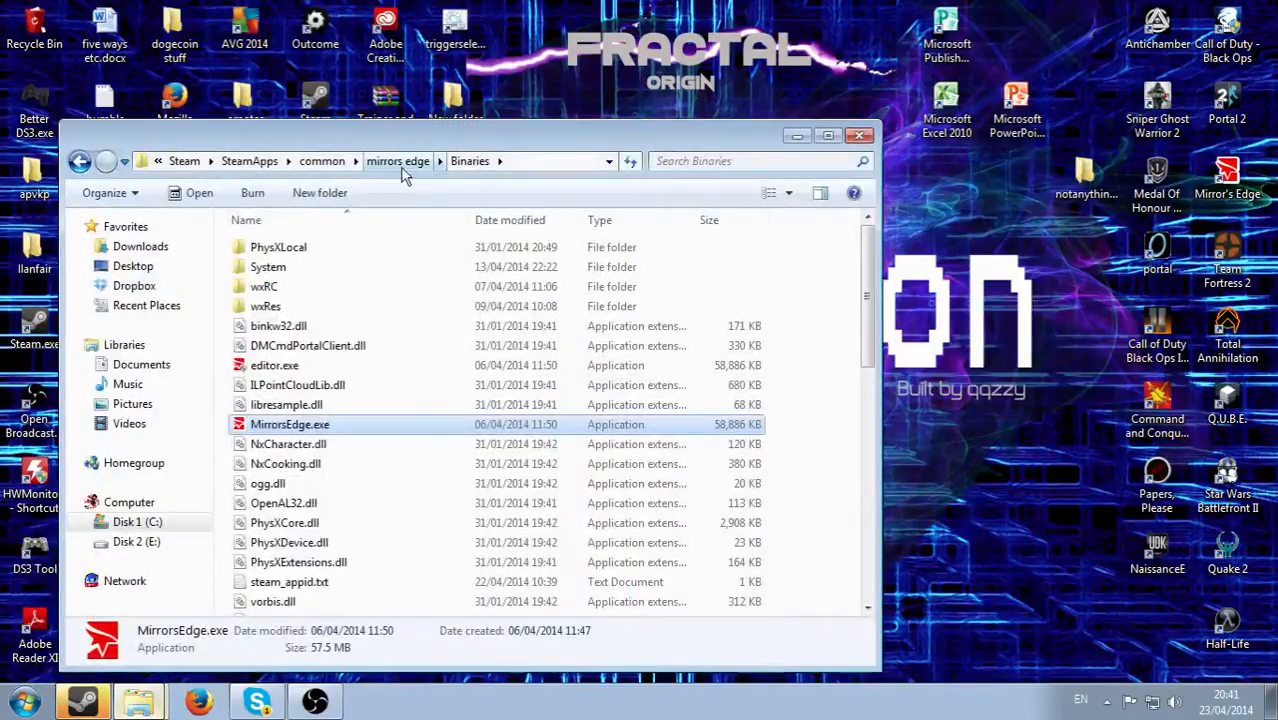
pyautogui.click(410, 161)
pyautogui.doubleClick(345, 380)
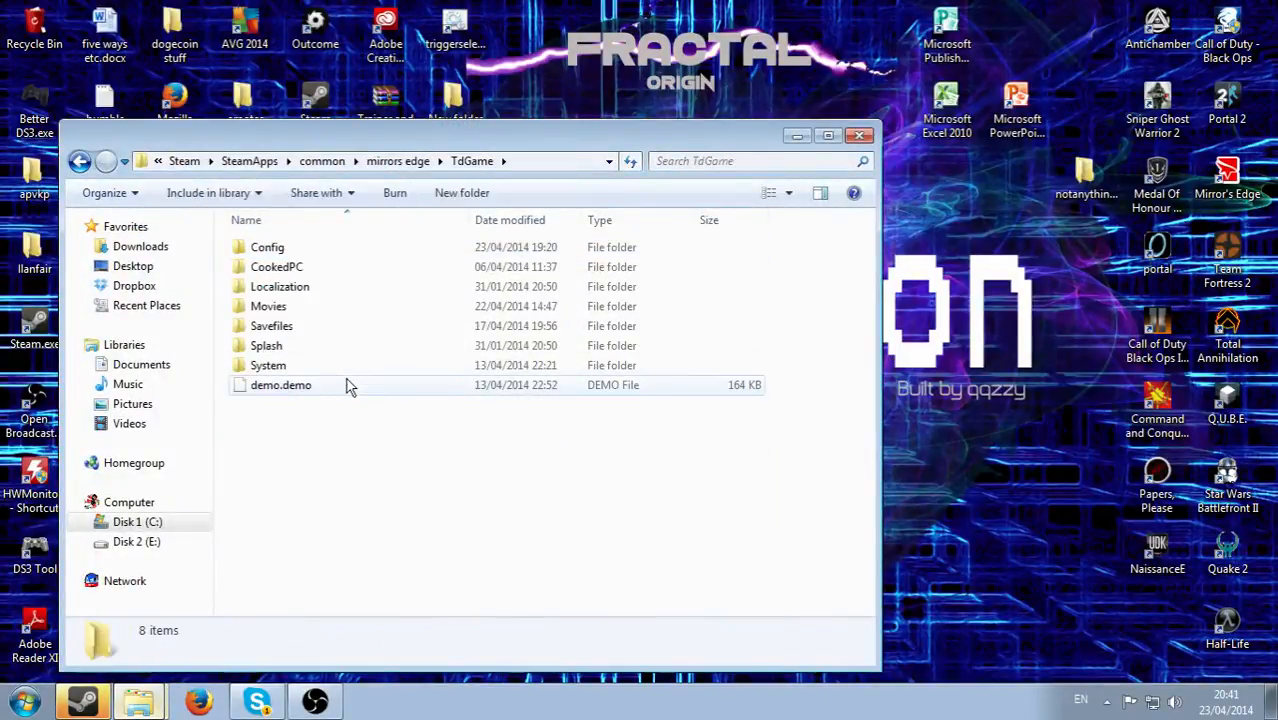
pyautogui.doubleClick(345, 270)
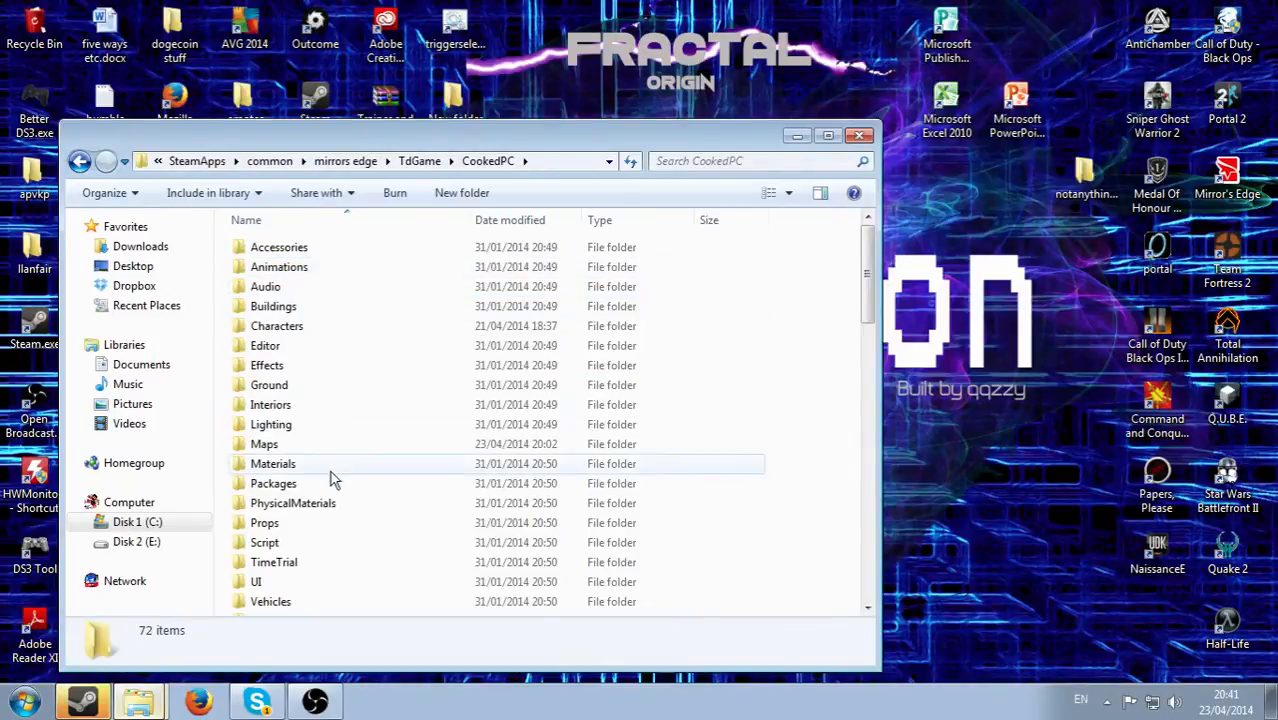
pyautogui.scroll(-1, 334, 480)
pyautogui.doubleClick(300, 389)
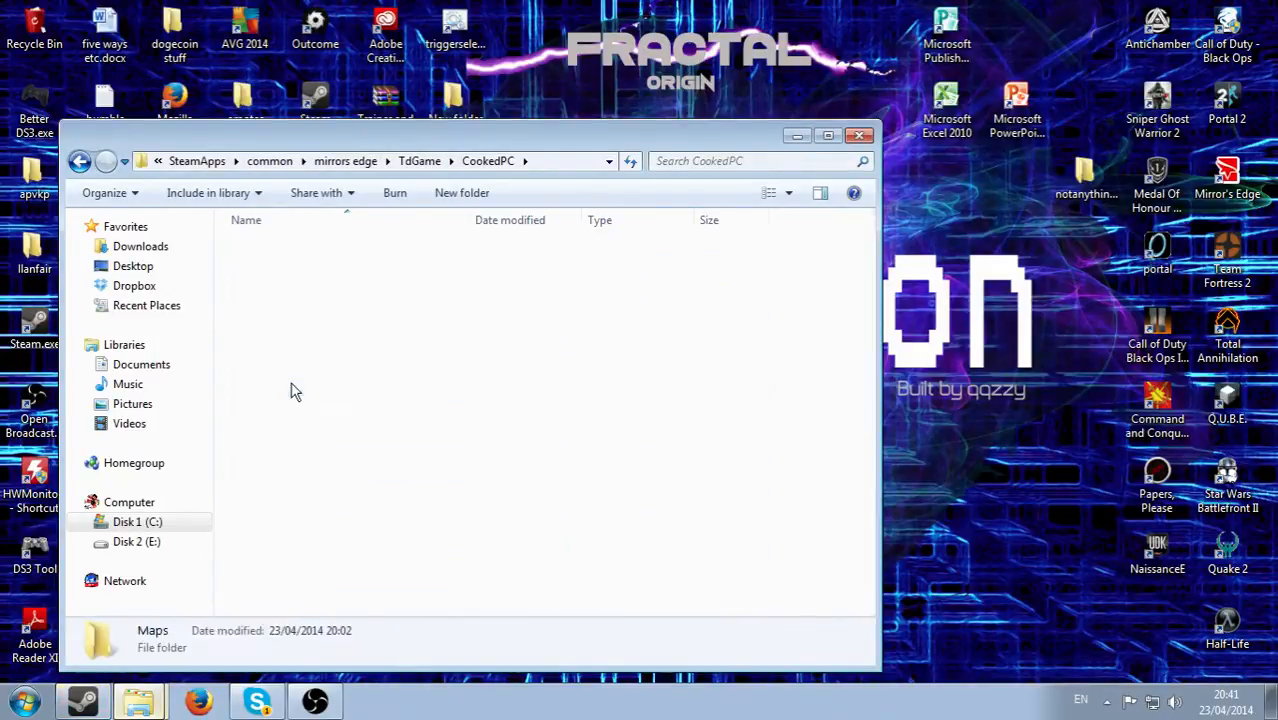
# Paste tutorial.me1 into the game installation's Maps folder and bring the Documents Maps folder window back up.
pyautogui.scroll(-1, 765, 500)
pyautogui.rightClick(806, 573)
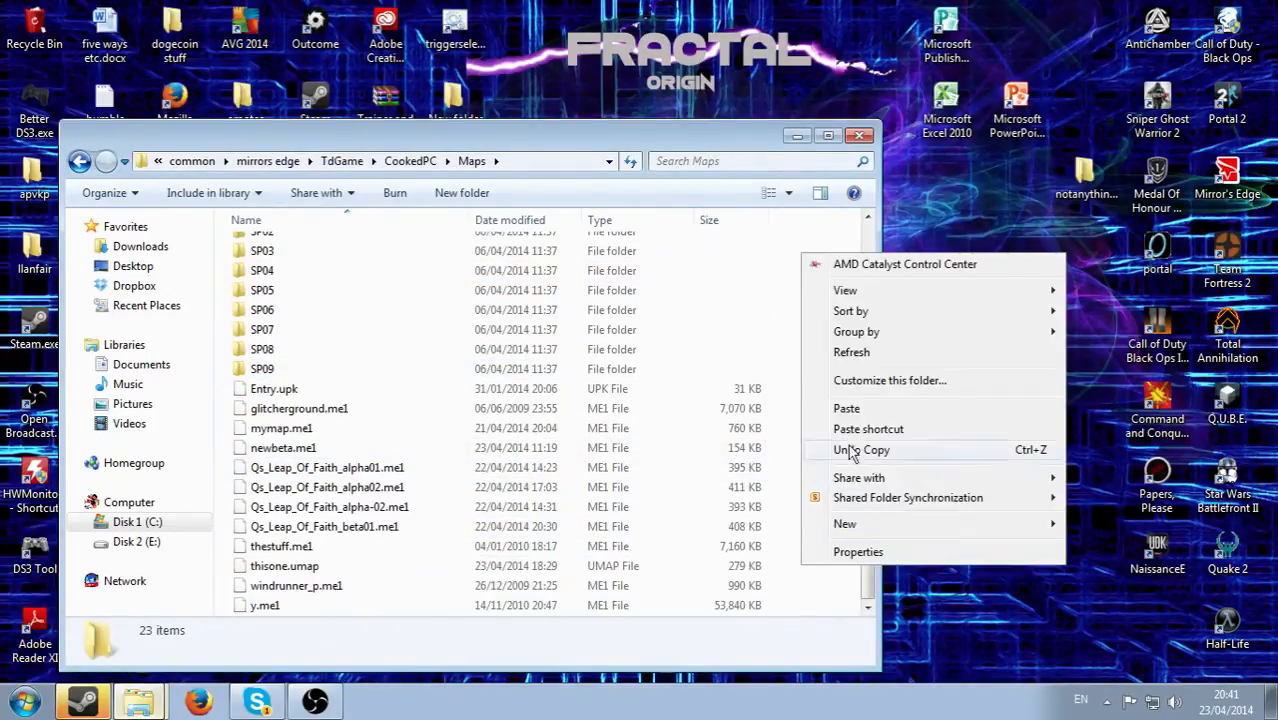
pyautogui.click(845, 414)
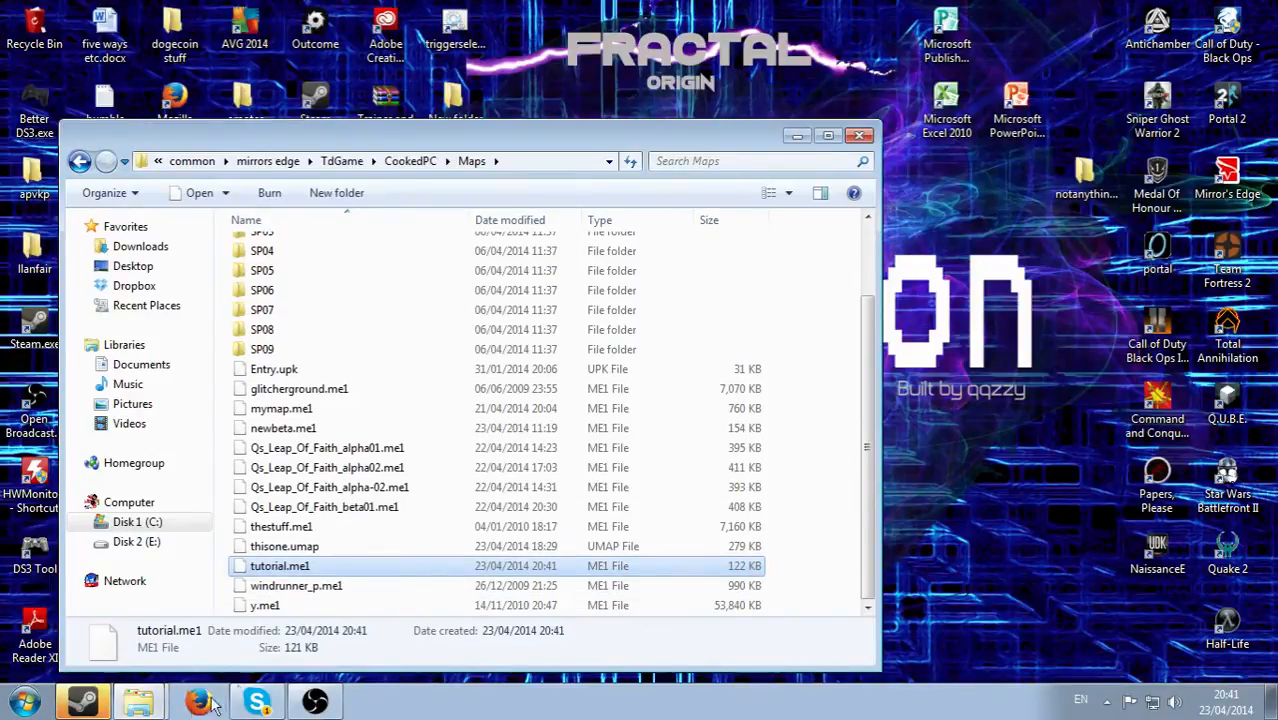
pyautogui.click(140, 702)
pyautogui.click(187, 634)
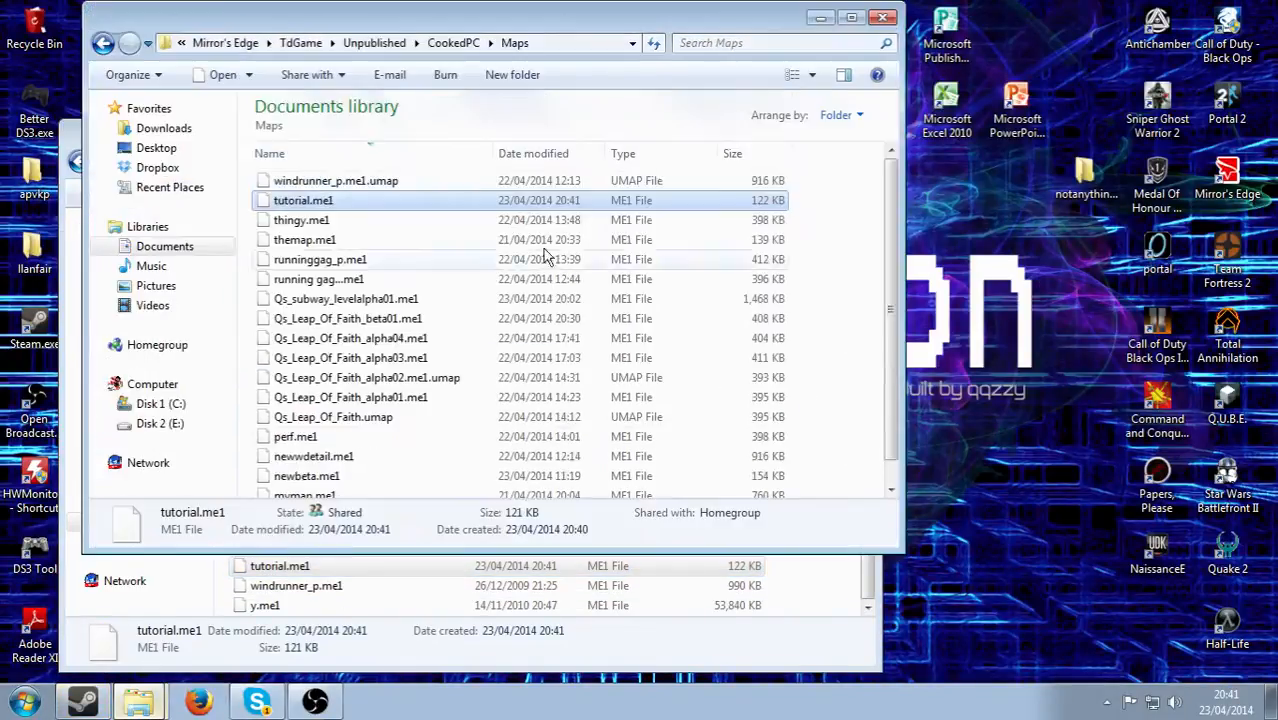
# Open TdInput.ini from the Config folder of the Documents TdGame directory.
pyautogui.click(300, 42)
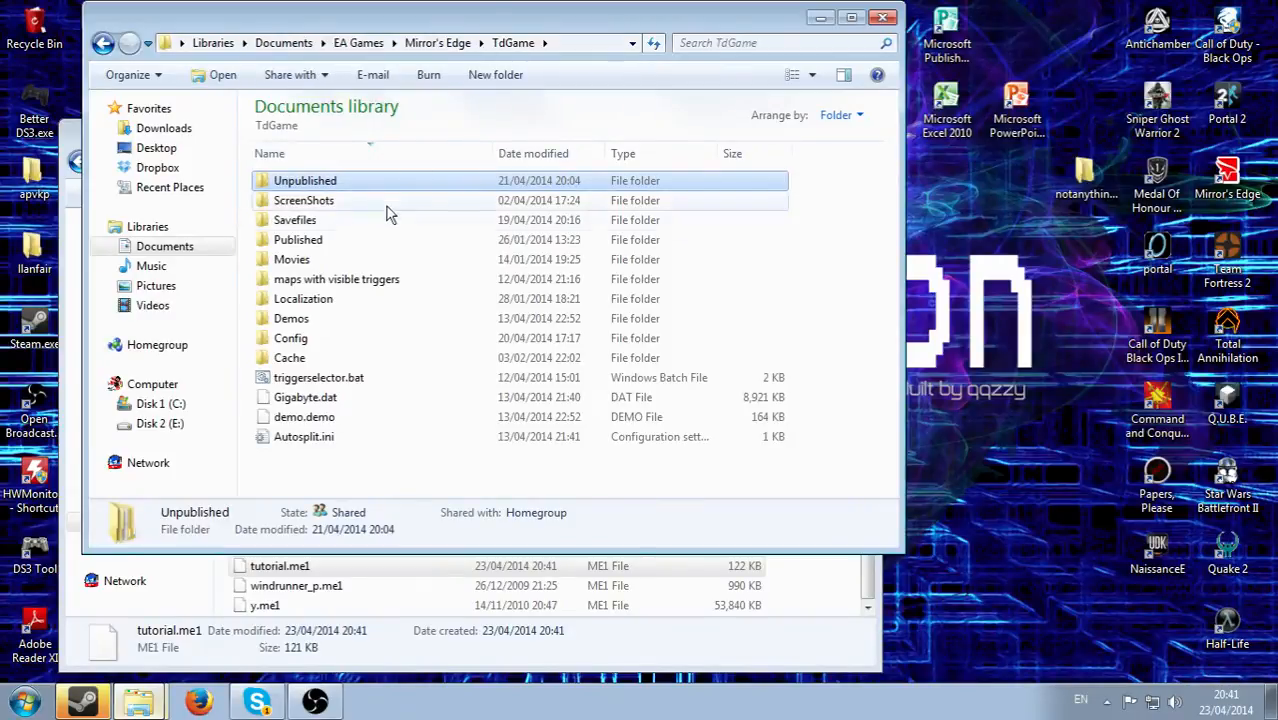
pyautogui.doubleClick(353, 337)
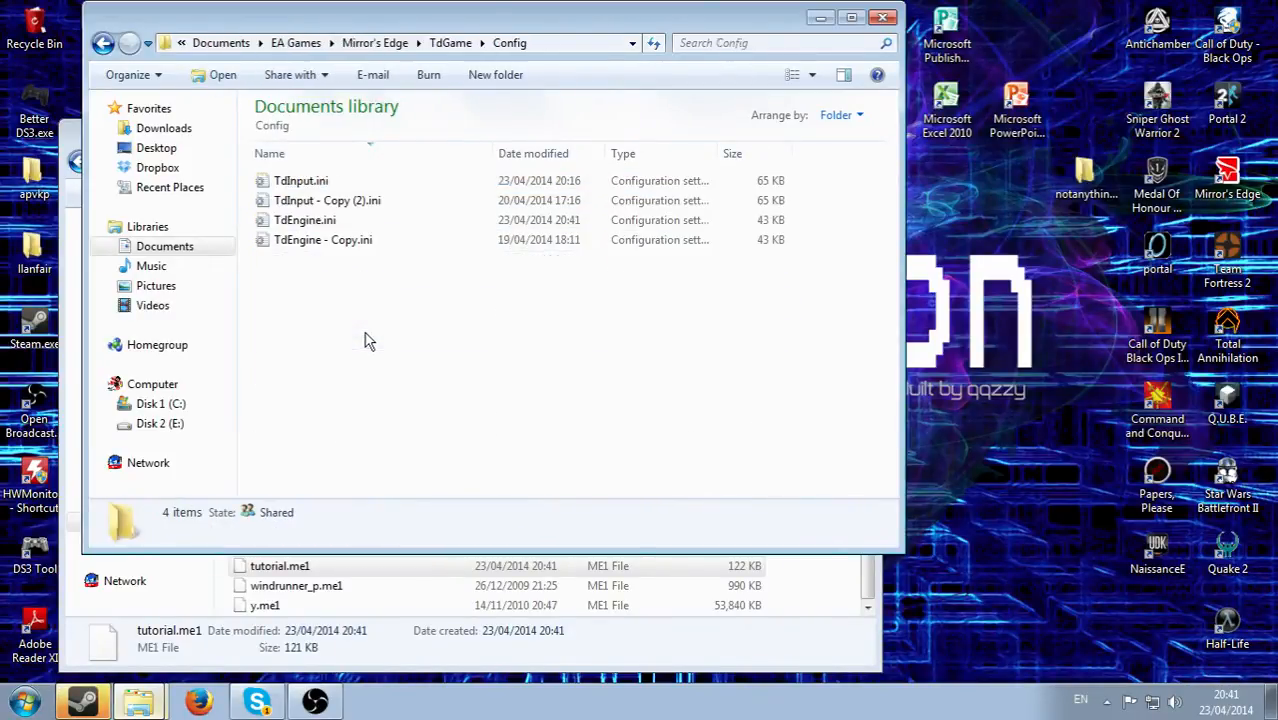
pyautogui.click(347, 182)
pyautogui.doubleClick(340, 182)
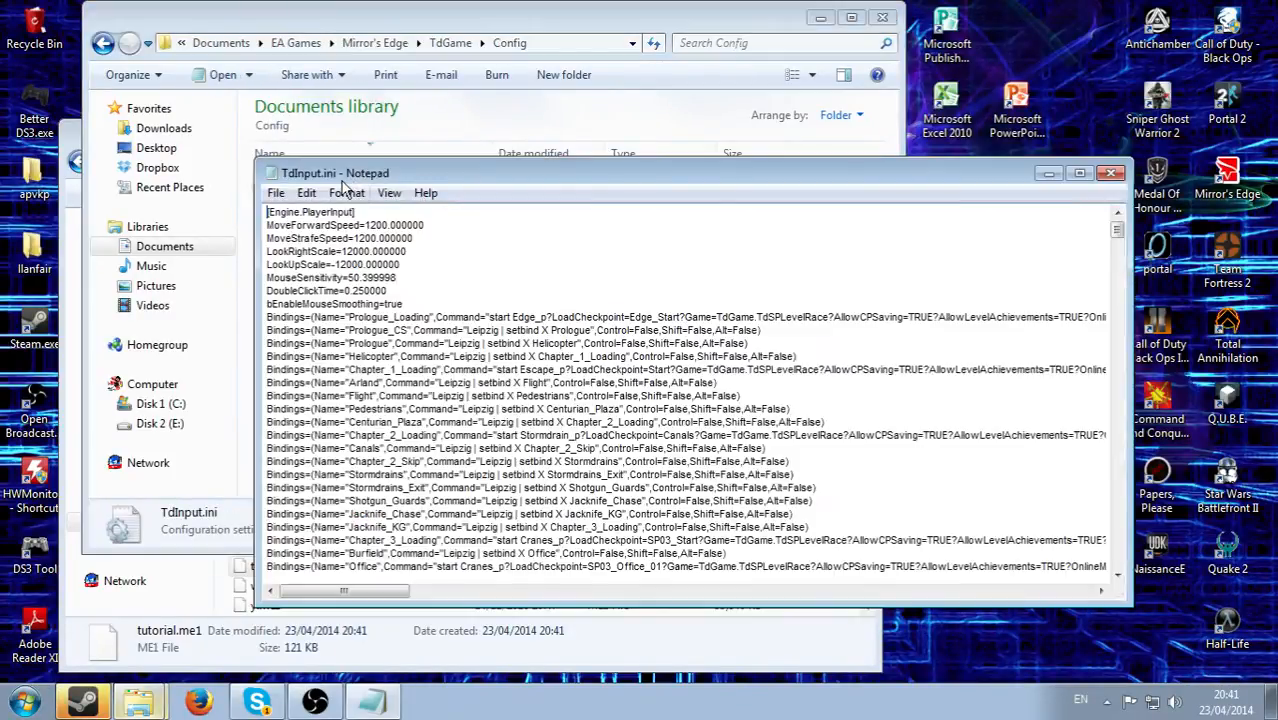
# Change the map name in the B key's start command in TdInput.ini to tutorial.
pyautogui.scroll(-20, 516, 342)
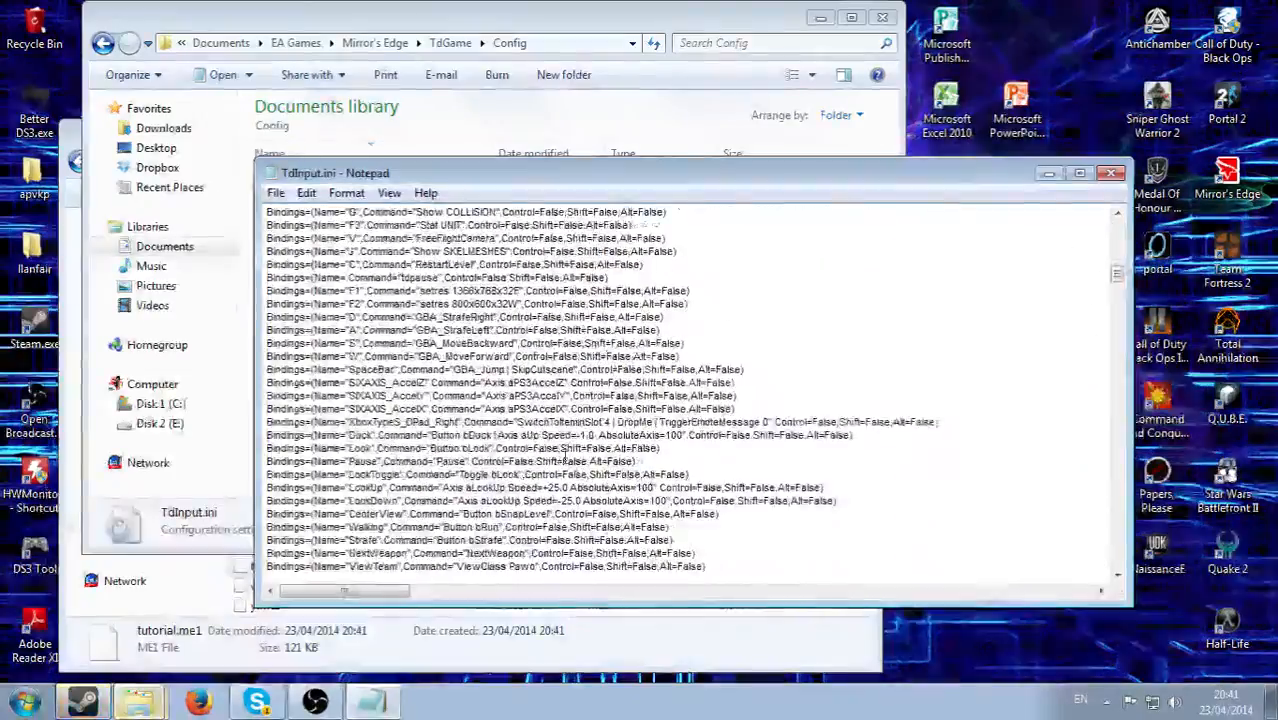
pyautogui.scroll(1, 368, 338)
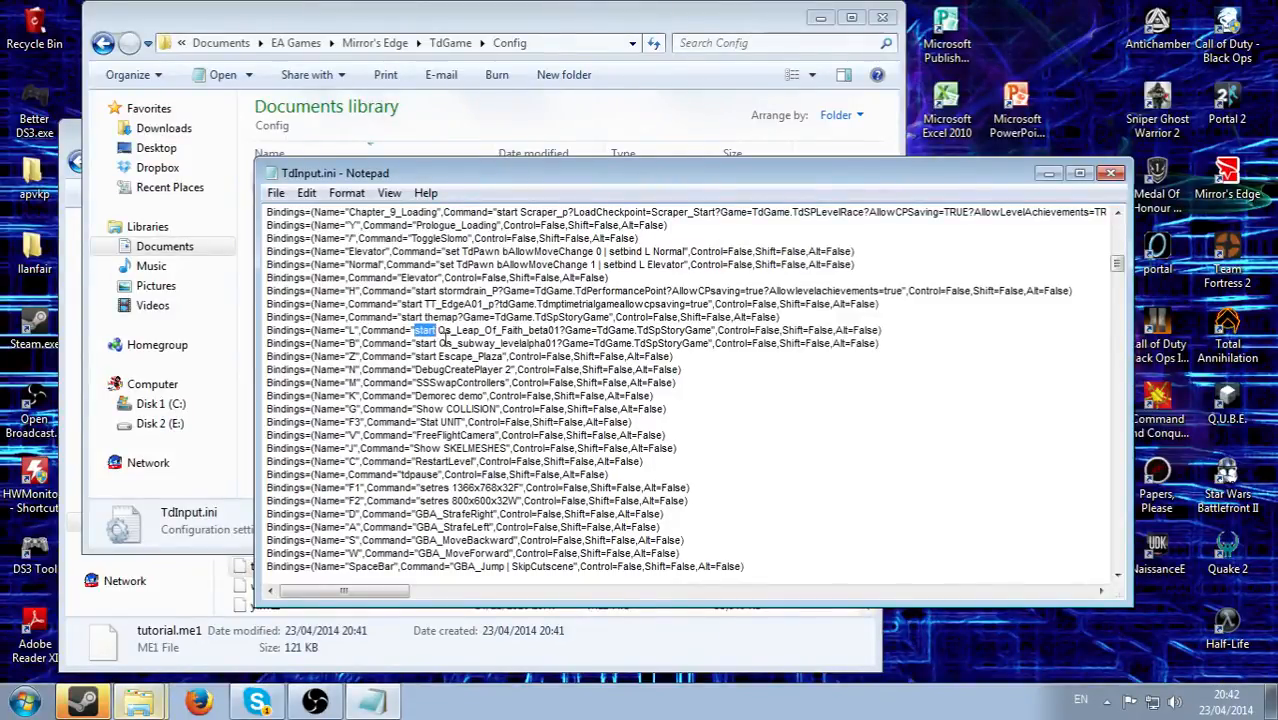
pyautogui.click(438, 331)
pyautogui.doubleClick(437, 330)
pyautogui.click(438, 330)
pyautogui.moveTo(441, 331); pyautogui.dragTo(508, 336)
pyautogui.click(565, 333)
pyautogui.moveTo(561, 331); pyautogui.dragTo(538, 346)
pyautogui.click(547, 347)
pyautogui.moveTo(536, 343); pyautogui.dragTo(448, 343)
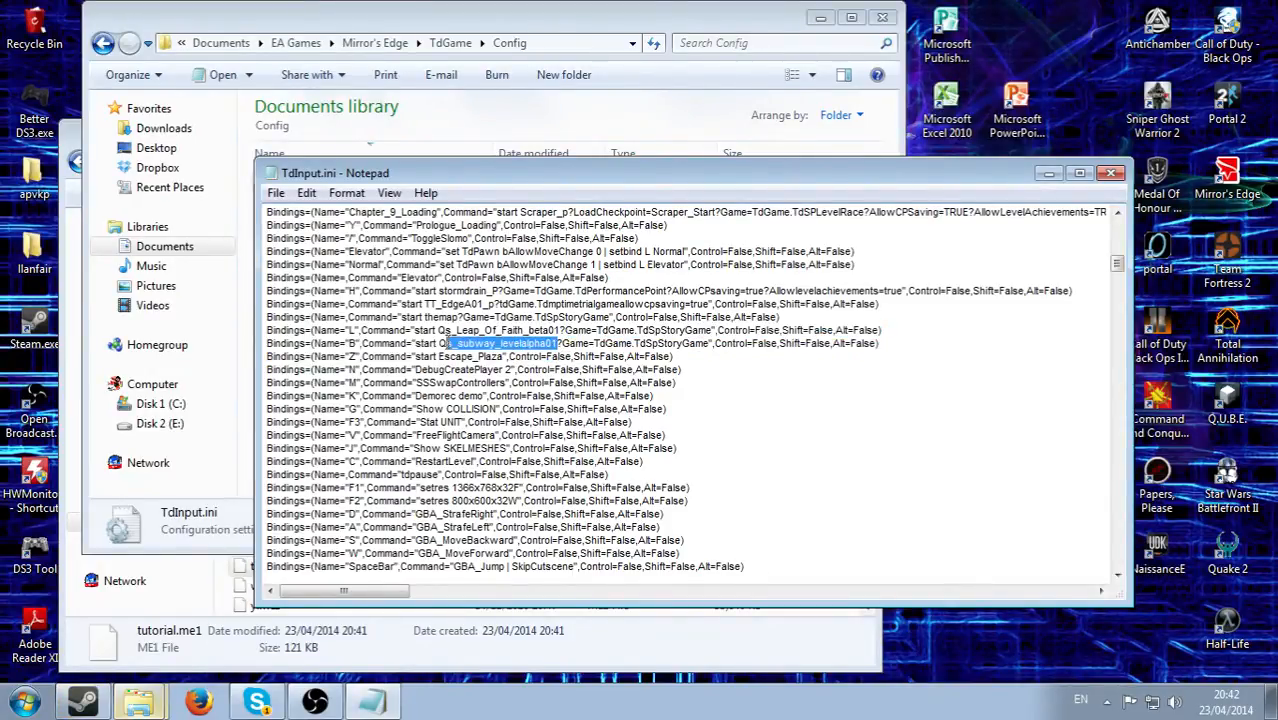
pyautogui.write('tut')
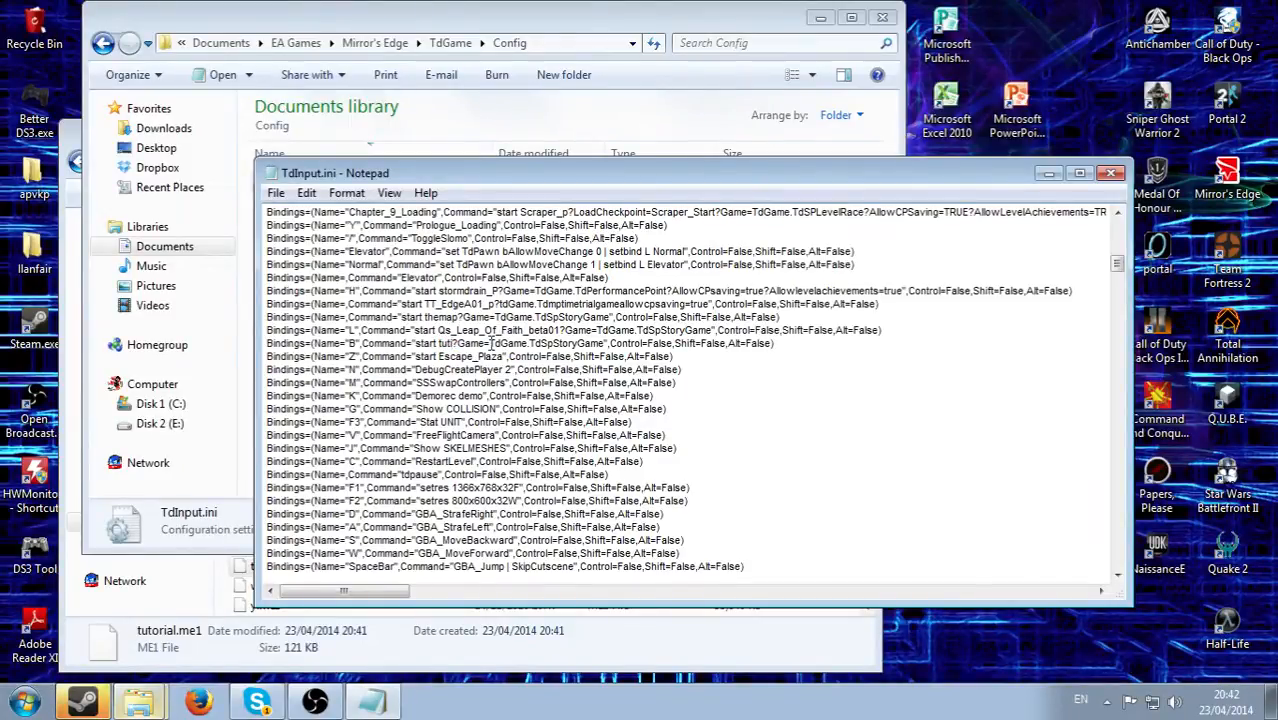
pyautogui.write('orial')
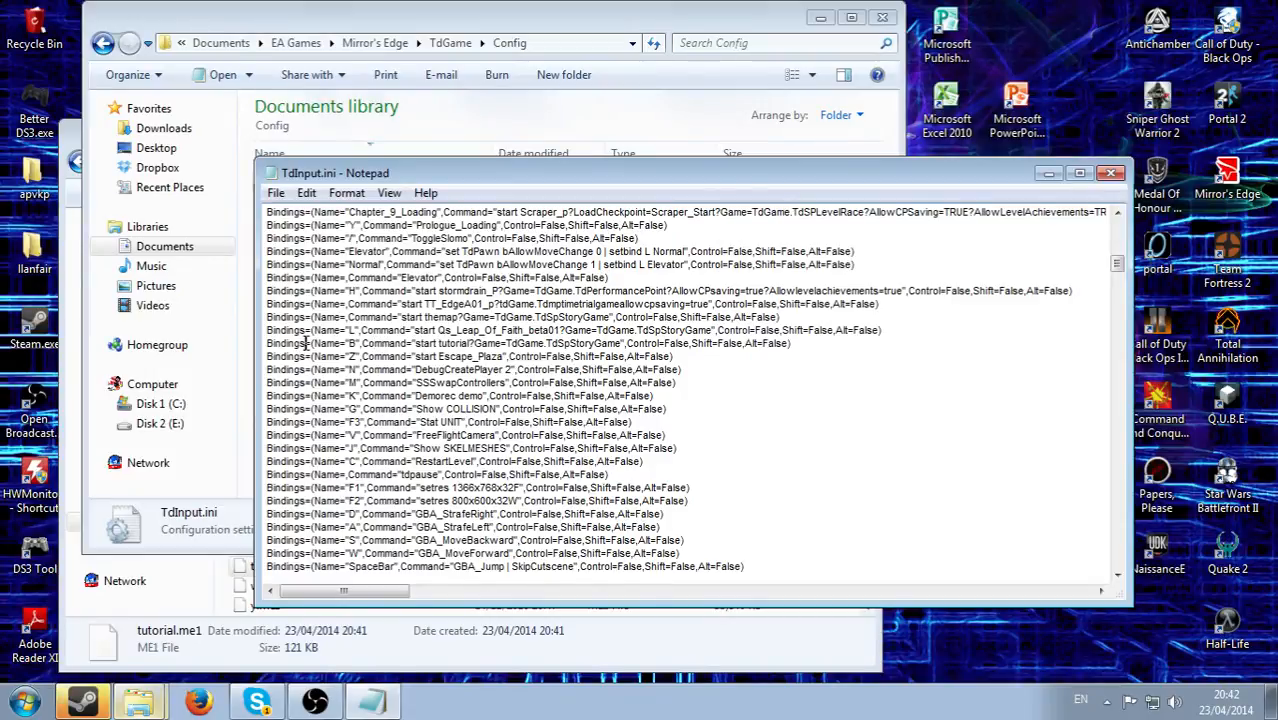
# Review the complete B key binding line and the neighbouring key bindings in TdInput.ini.
pyautogui.moveTo(268, 343); pyautogui.dragTo(810, 345)
pyautogui.click(801, 355)
pyautogui.scroll(10, 688, 422)
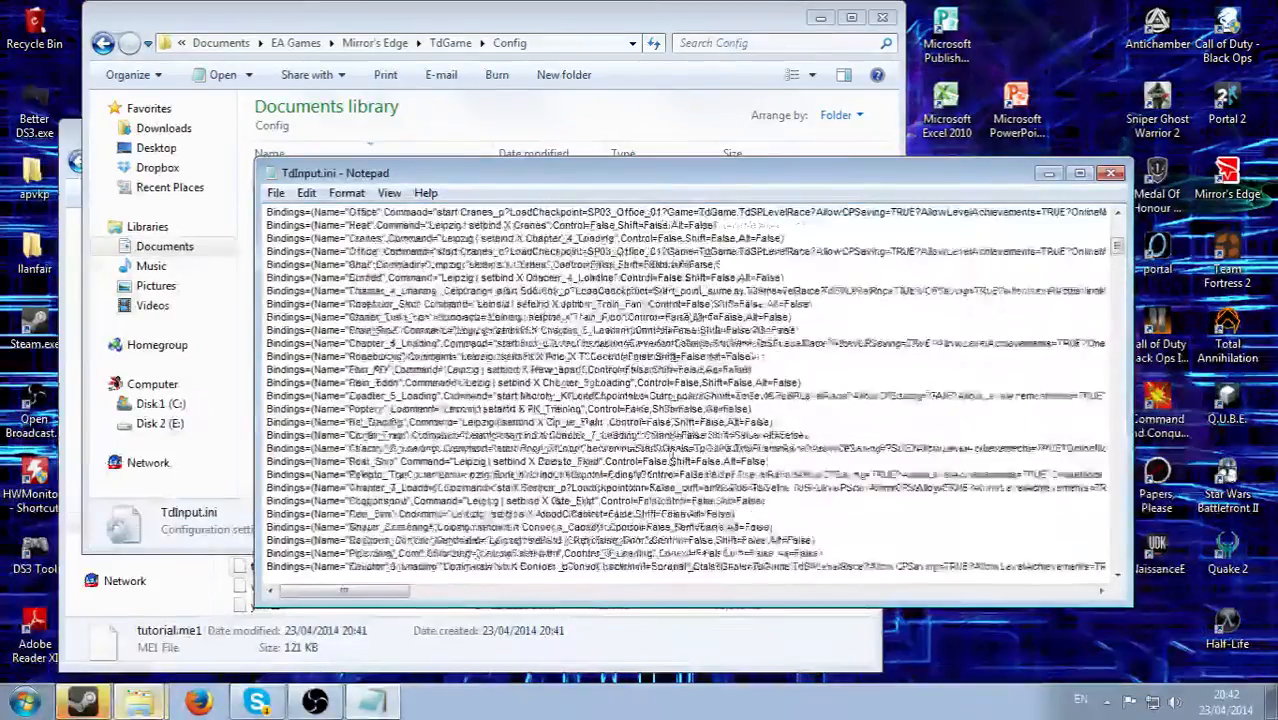
pyautogui.scroll(5, 675, 459)
pyautogui.scroll(-10, 672, 459)
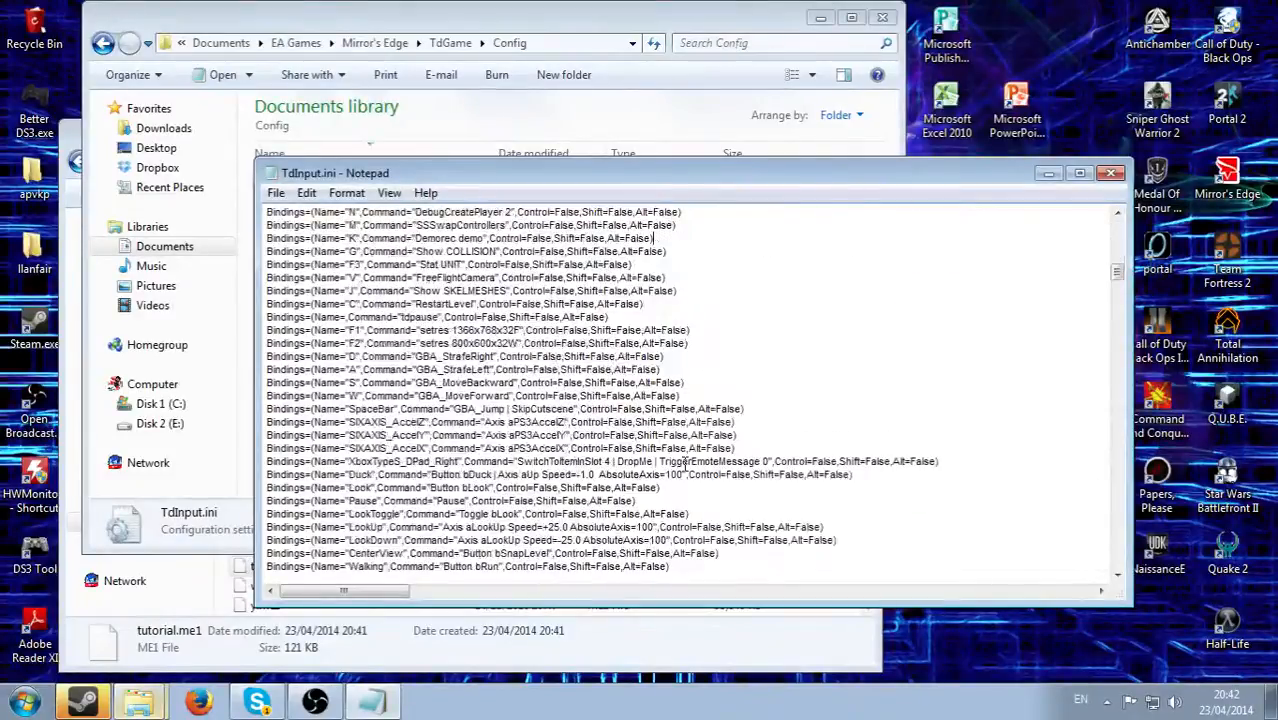
pyautogui.scroll(3, 767, 402)
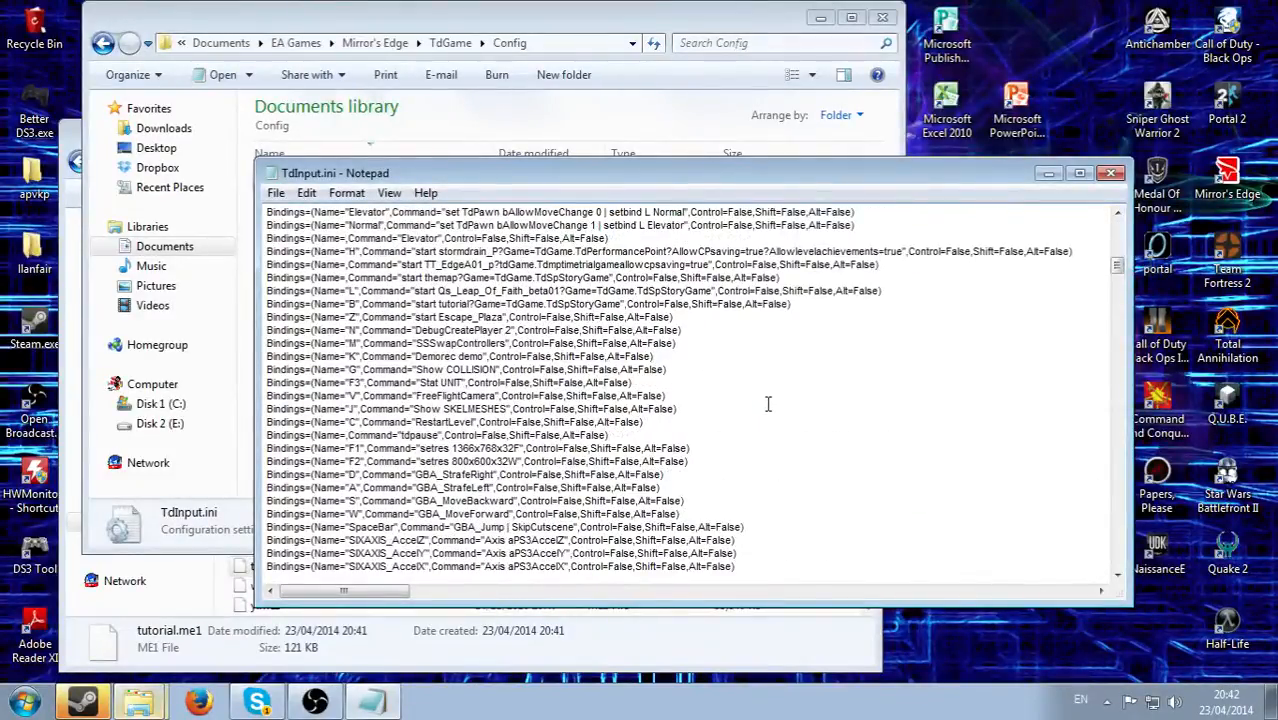
pyautogui.scroll(-1, 720, 383)
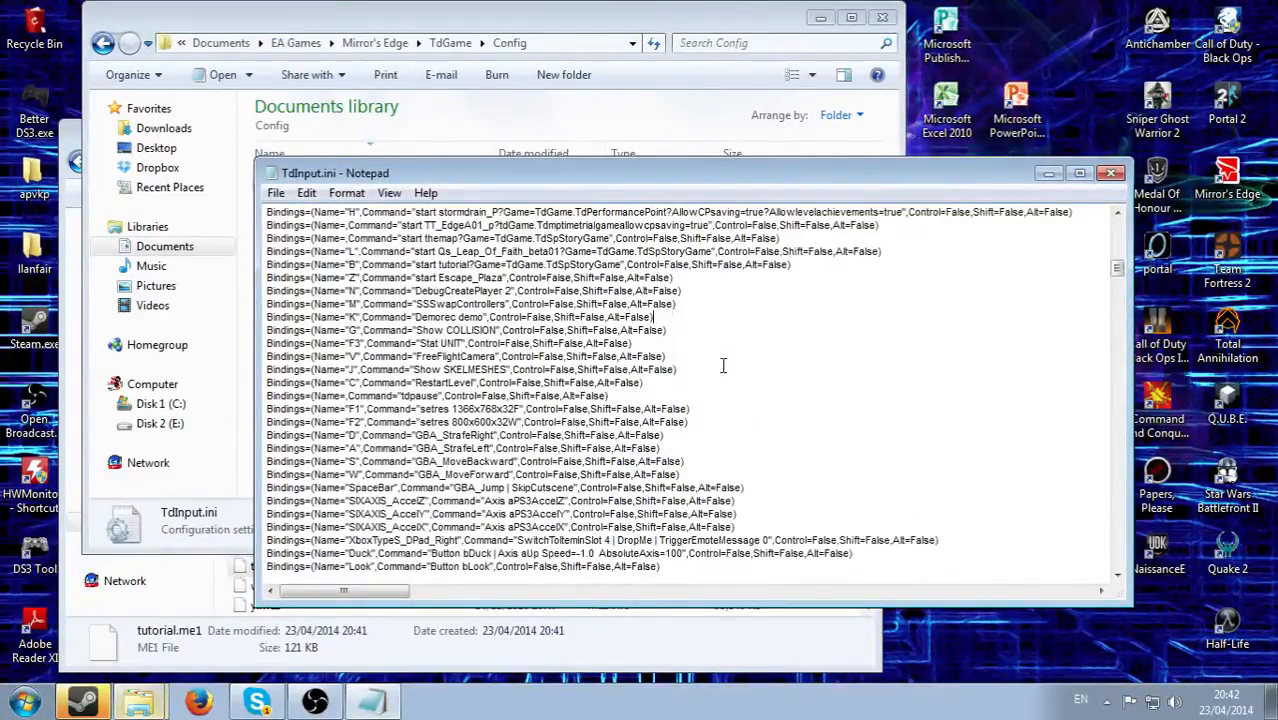
pyautogui.scroll(4, 706, 358)
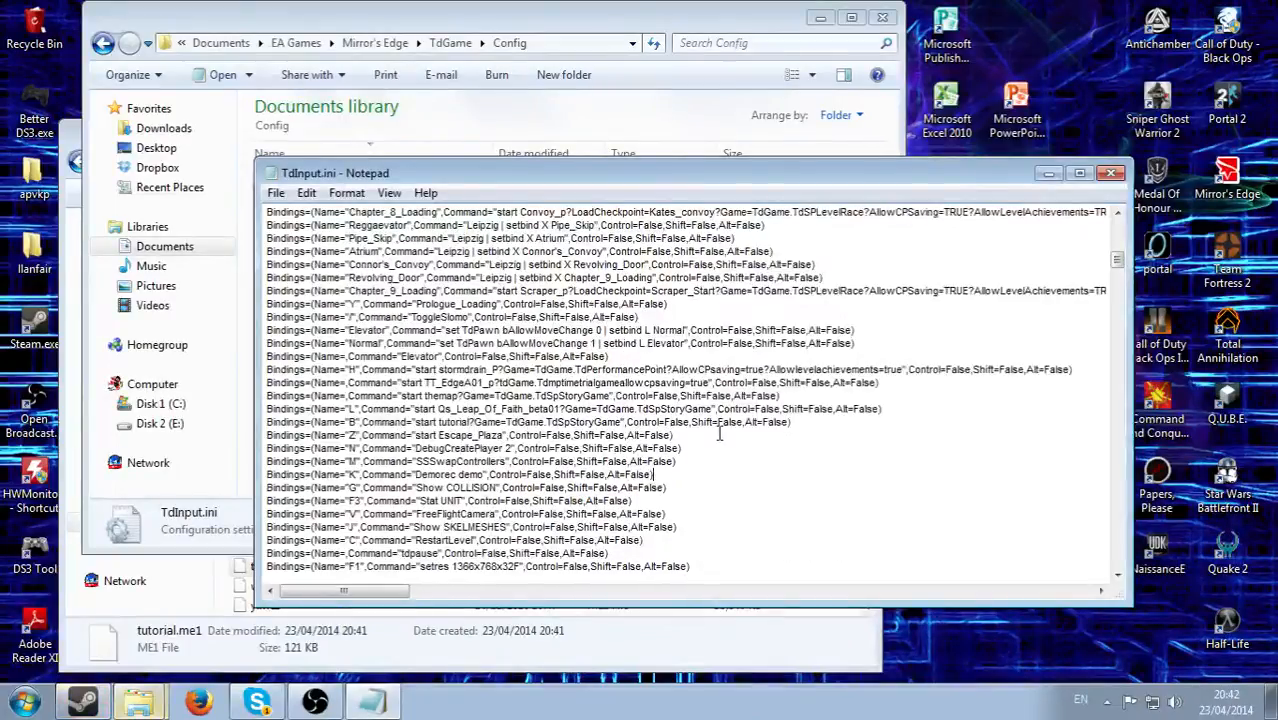
# Close TdInput.ini with its changes saved and try to launch Mirror's Edge from its desktop shortcut.
pyautogui.click(1110, 175)
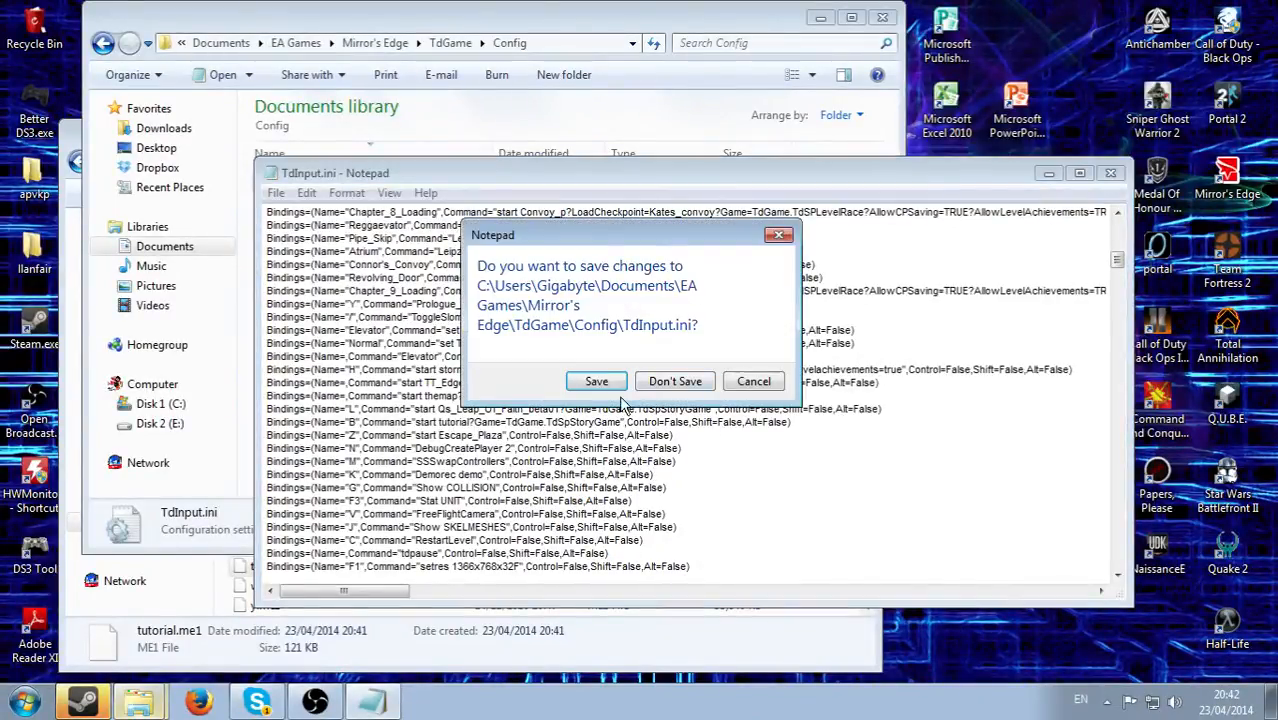
pyautogui.click(592, 386)
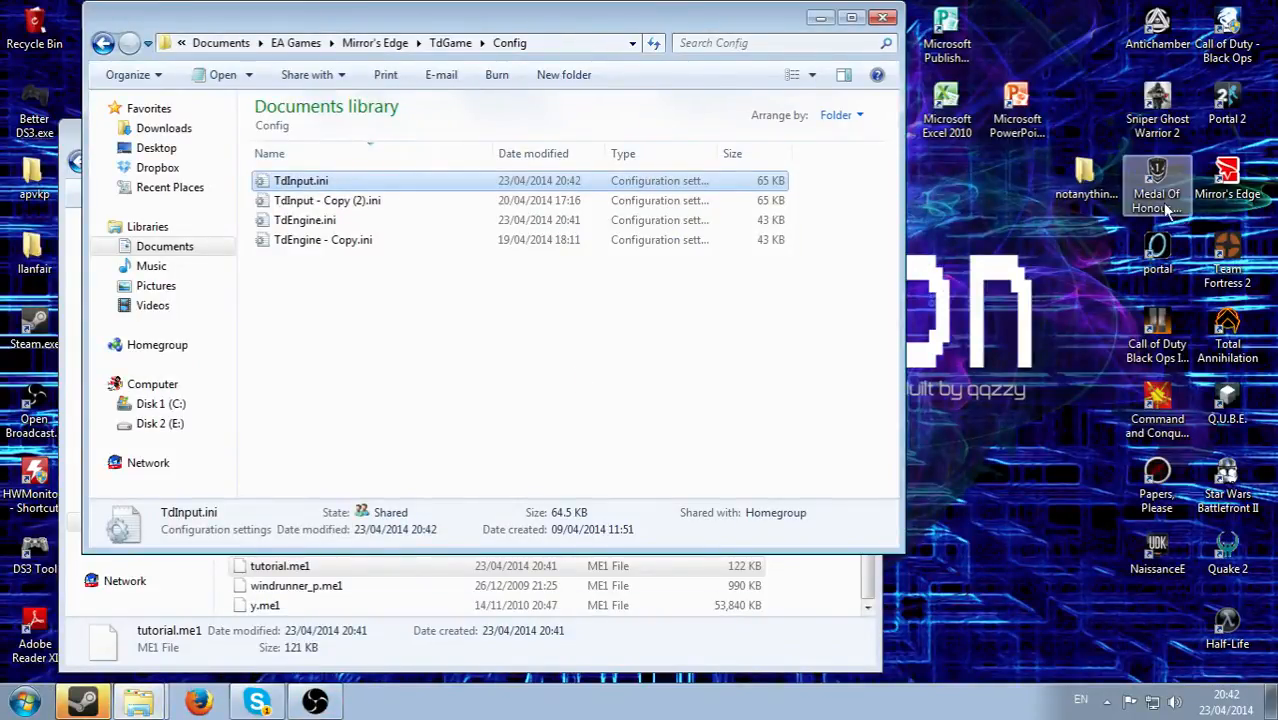
pyautogui.click(1228, 180)
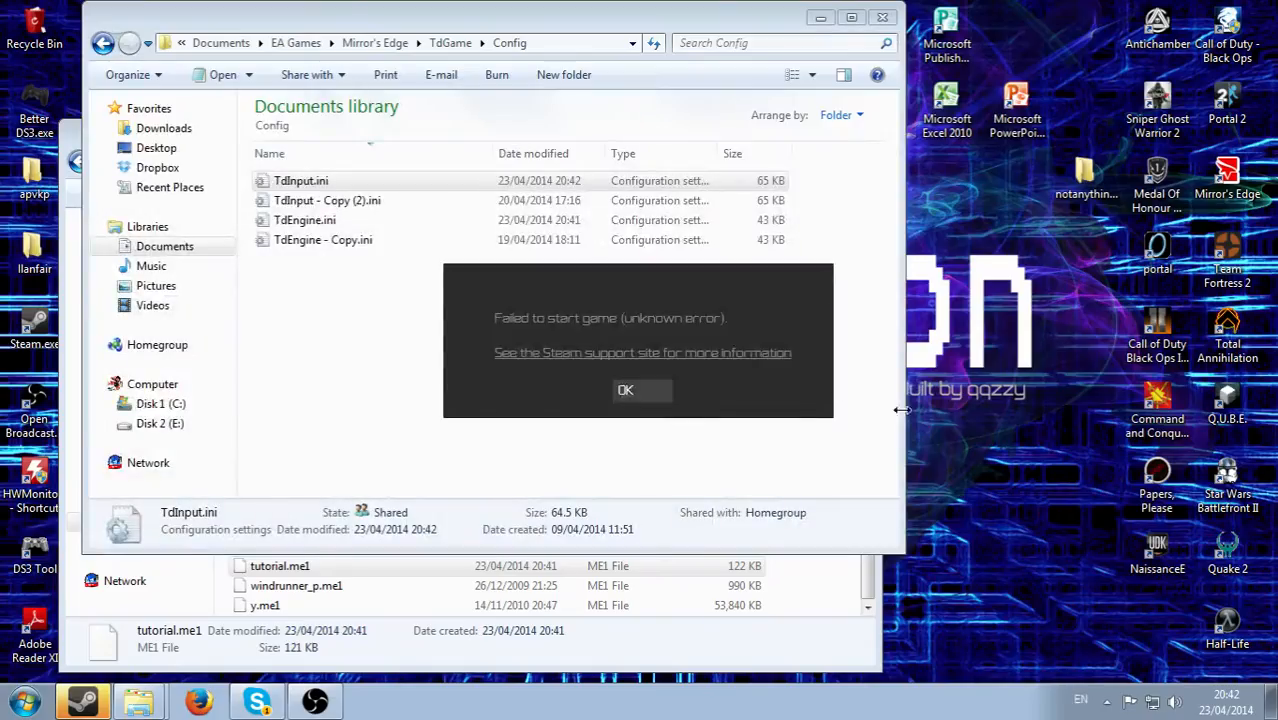
pyautogui.click(618, 390)
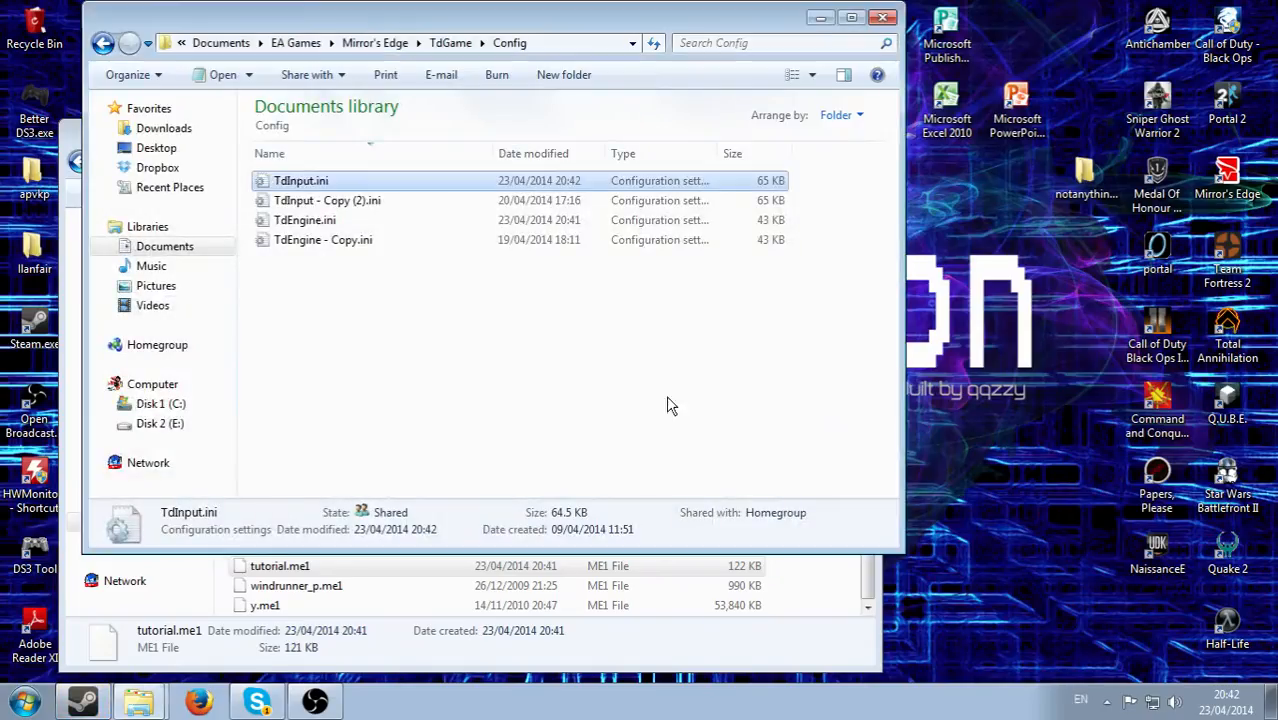
# Move the Config and Maps folder windows aside and place the MirrorsEdge.exe shortcut in a free desktop spot.
pyautogui.moveTo(734, 18); pyautogui.dragTo(607, 286)
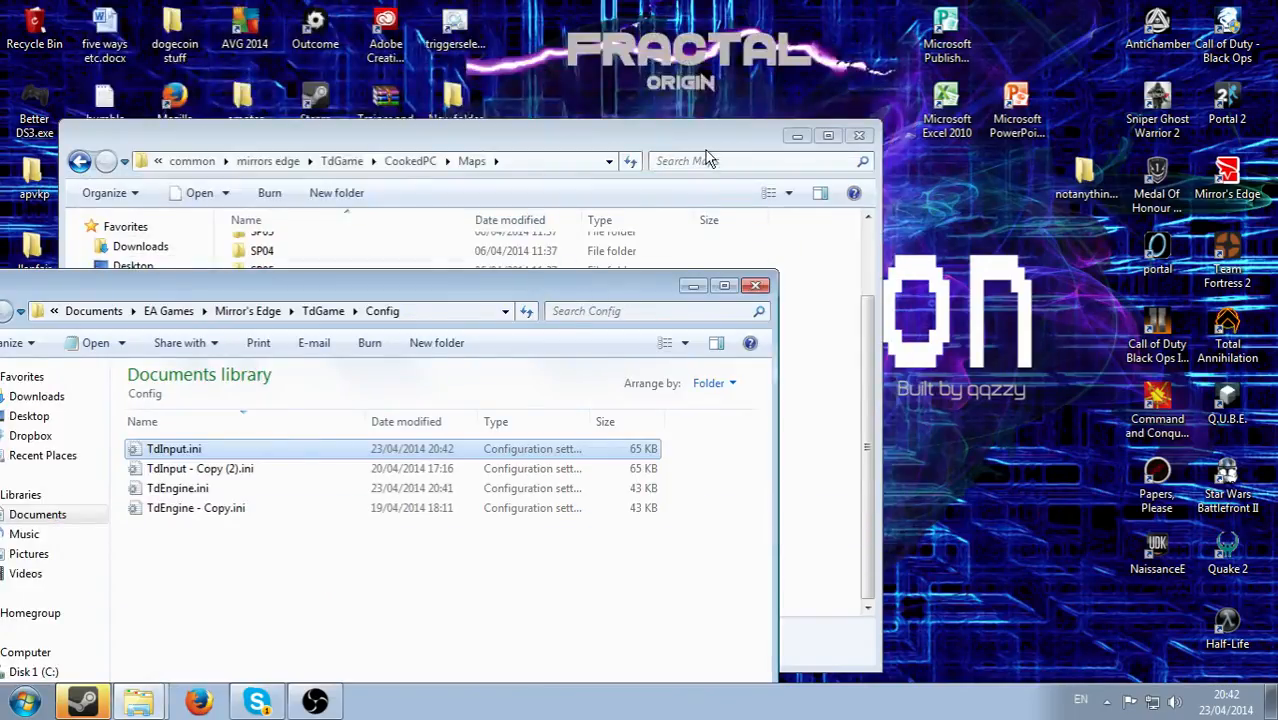
pyautogui.moveTo(706, 151); pyautogui.dragTo(466, 363)
pyautogui.moveTo(605, 291); pyautogui.dragTo(714, 404)
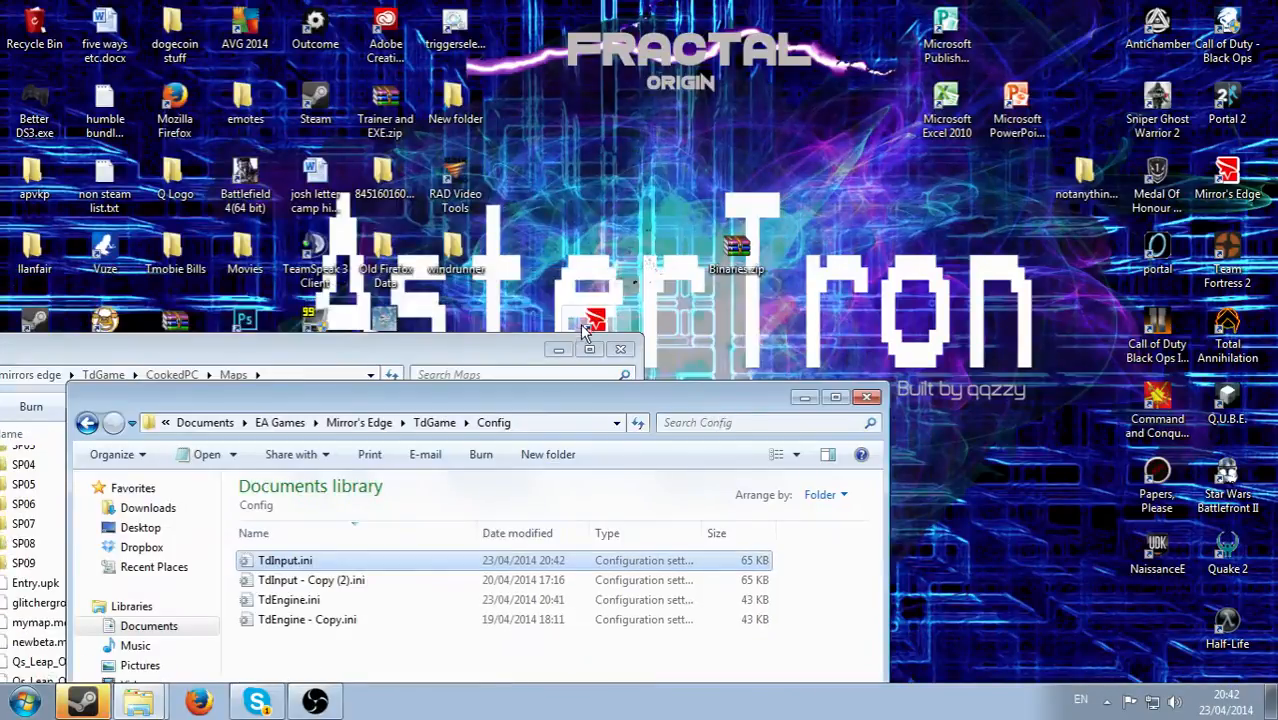
pyautogui.moveTo(585, 330); pyautogui.dragTo(680, 175)
# Turn off compatibility mode in the properties of the MirrorsEdge.exe shortcut.
pyautogui.rightClick(684, 165)
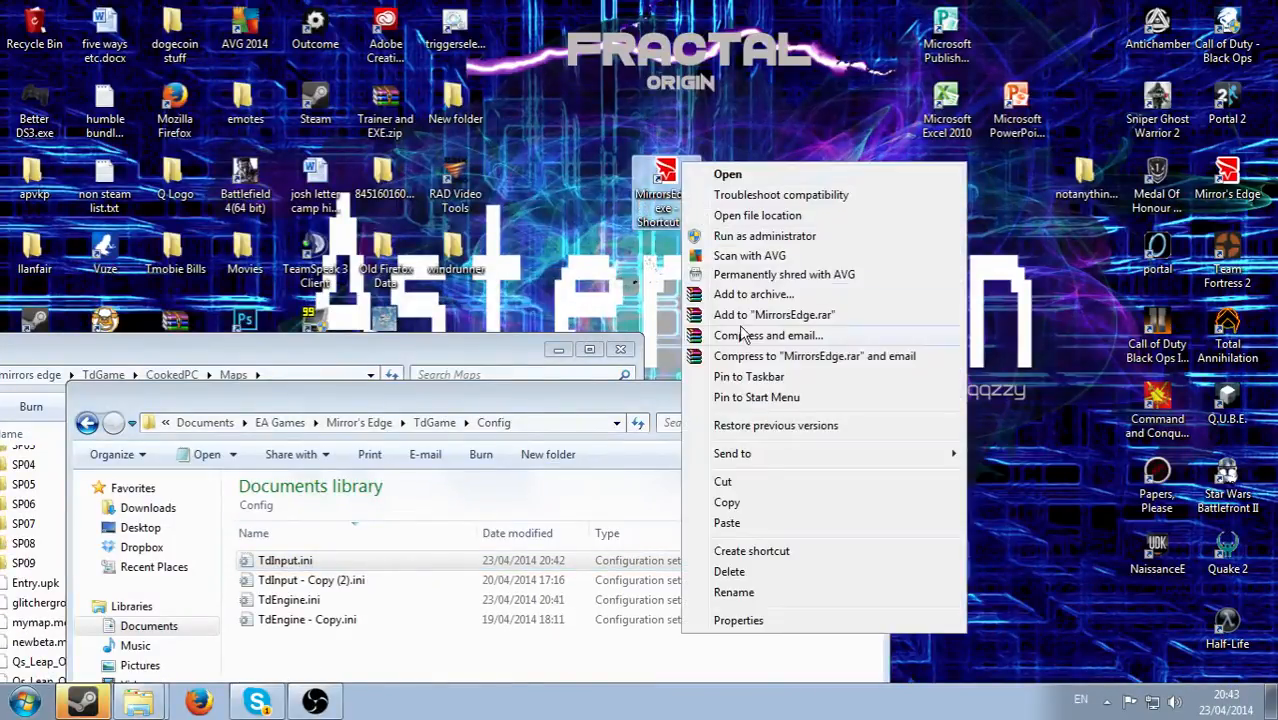
pyautogui.click(741, 621)
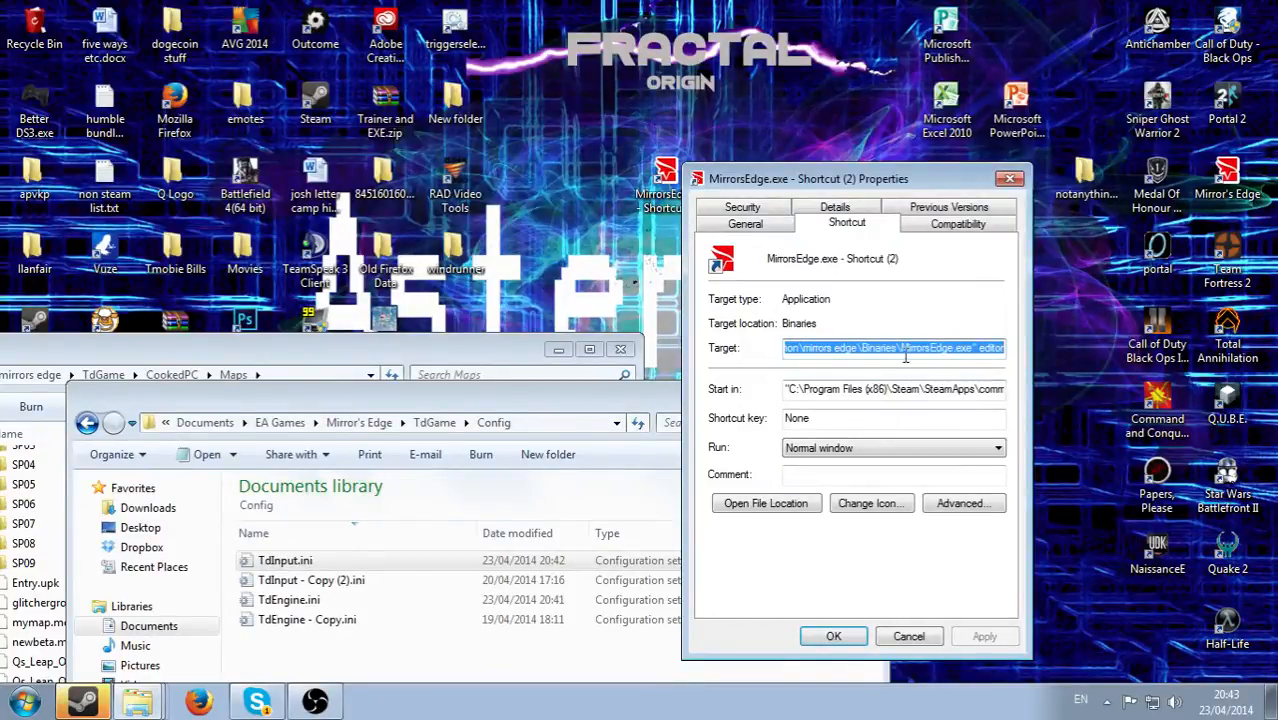
pyautogui.click(960, 226)
pyautogui.click(748, 337)
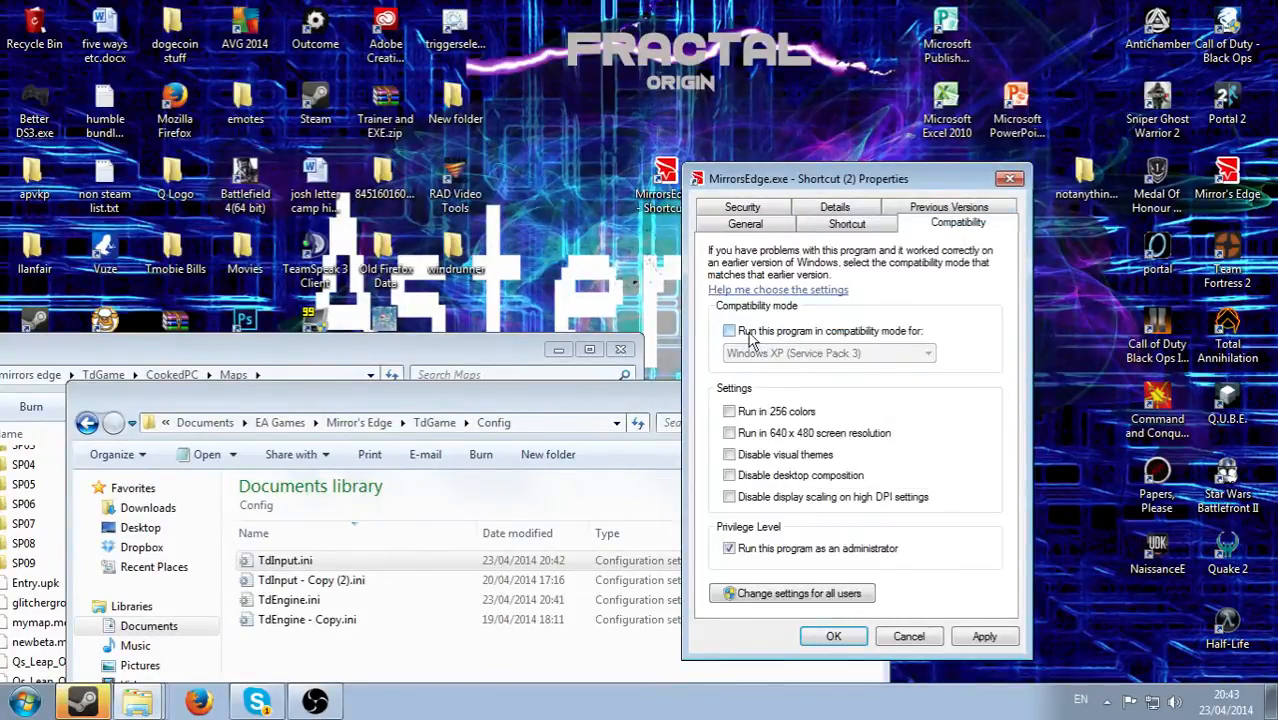
pyautogui.click(834, 637)
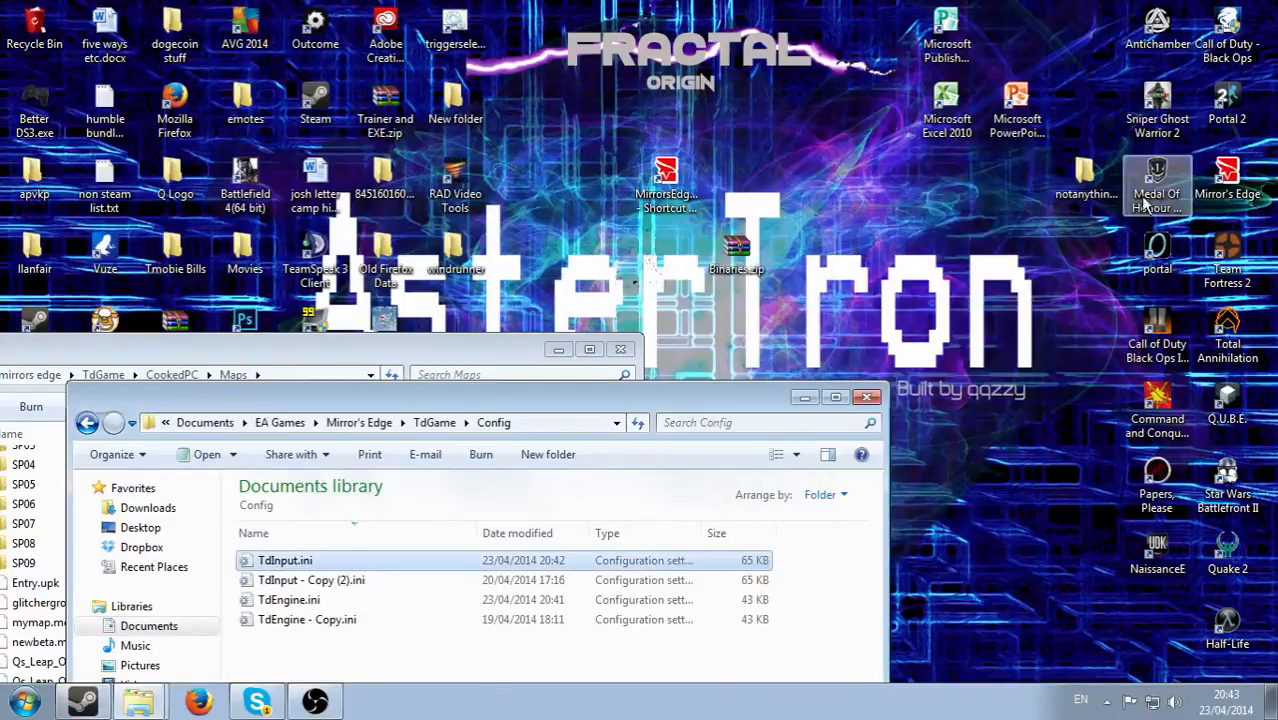
# Launch Mirror's Edge from its desktop shortcut and start the tutorial level.
pyautogui.doubleClick(1245, 178)
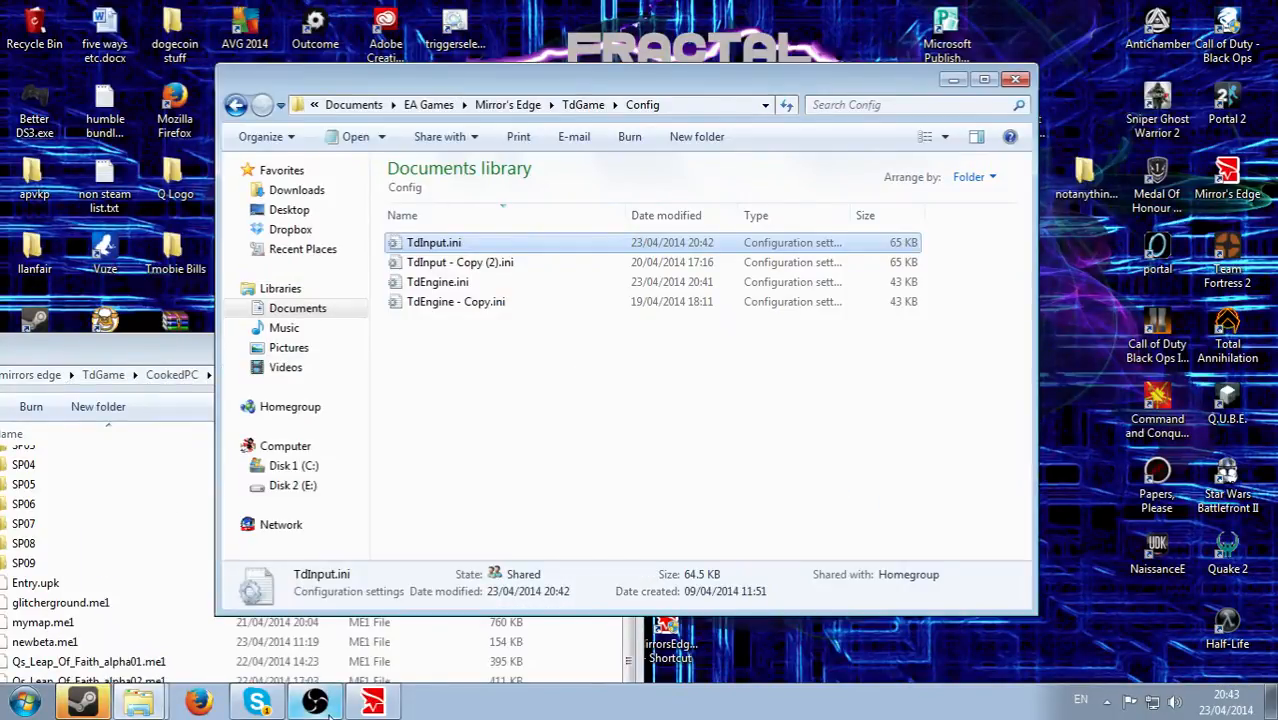
pyautogui.click(318, 703)
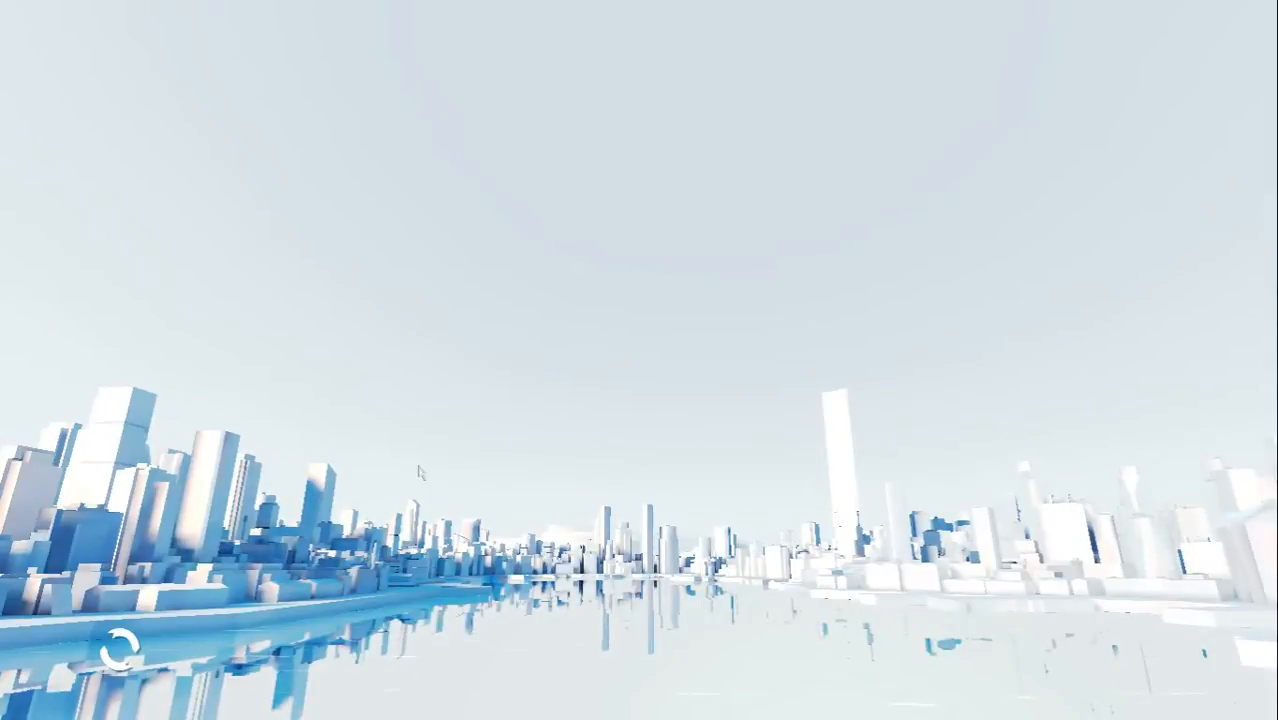
pyautogui.press('Return')
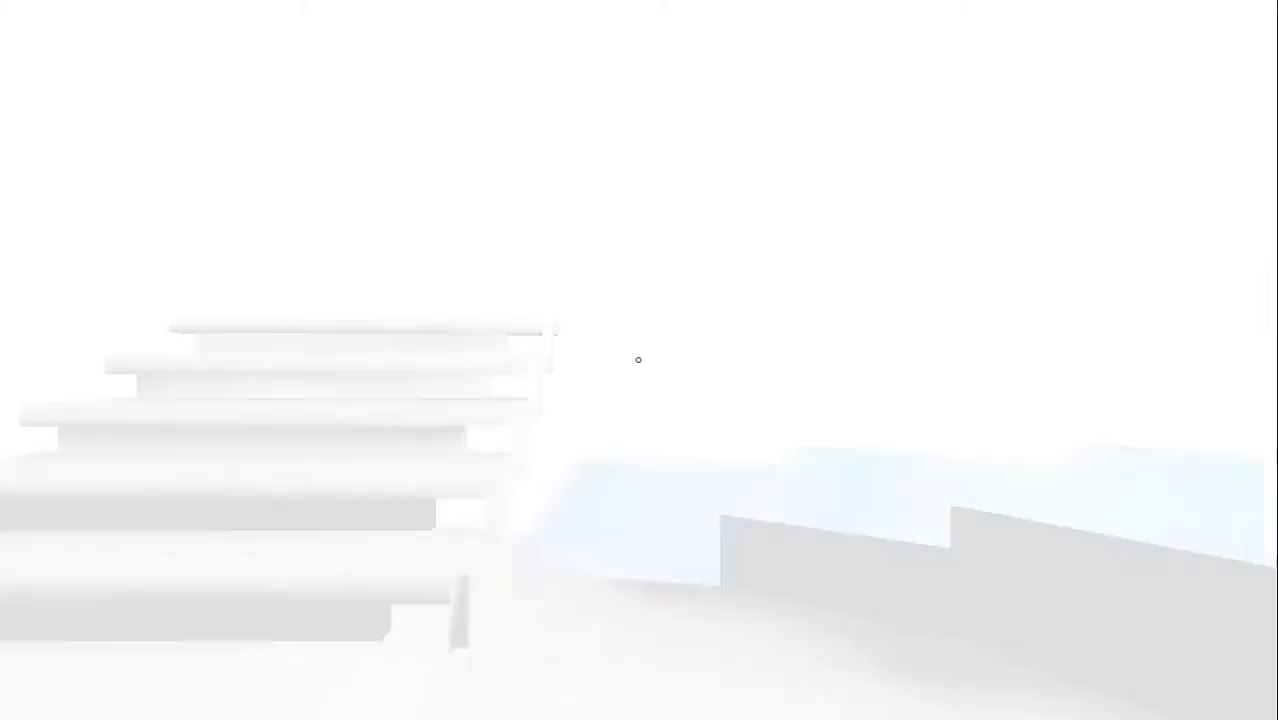
# Play-test the tutorial level by running and jumping around the grey staircase and the blue curved stairs.
pyautogui.press('w')
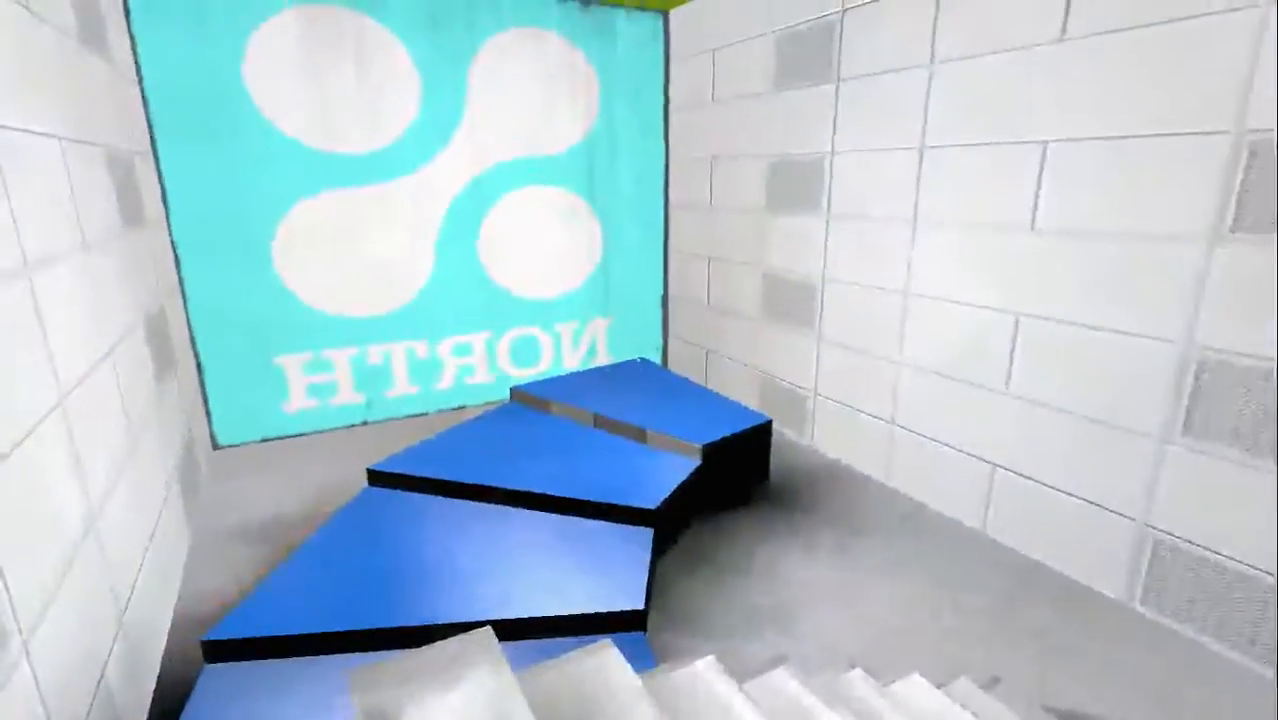
pyautogui.press('w')
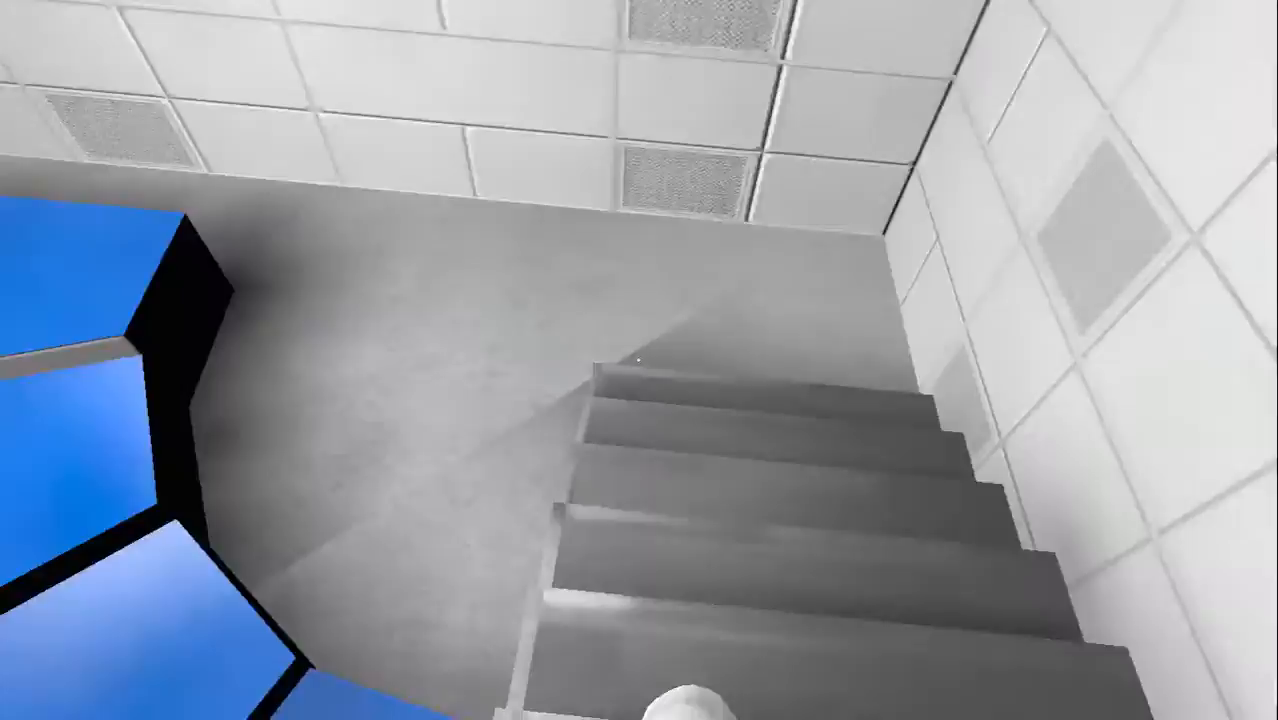
pyautogui.press('w')
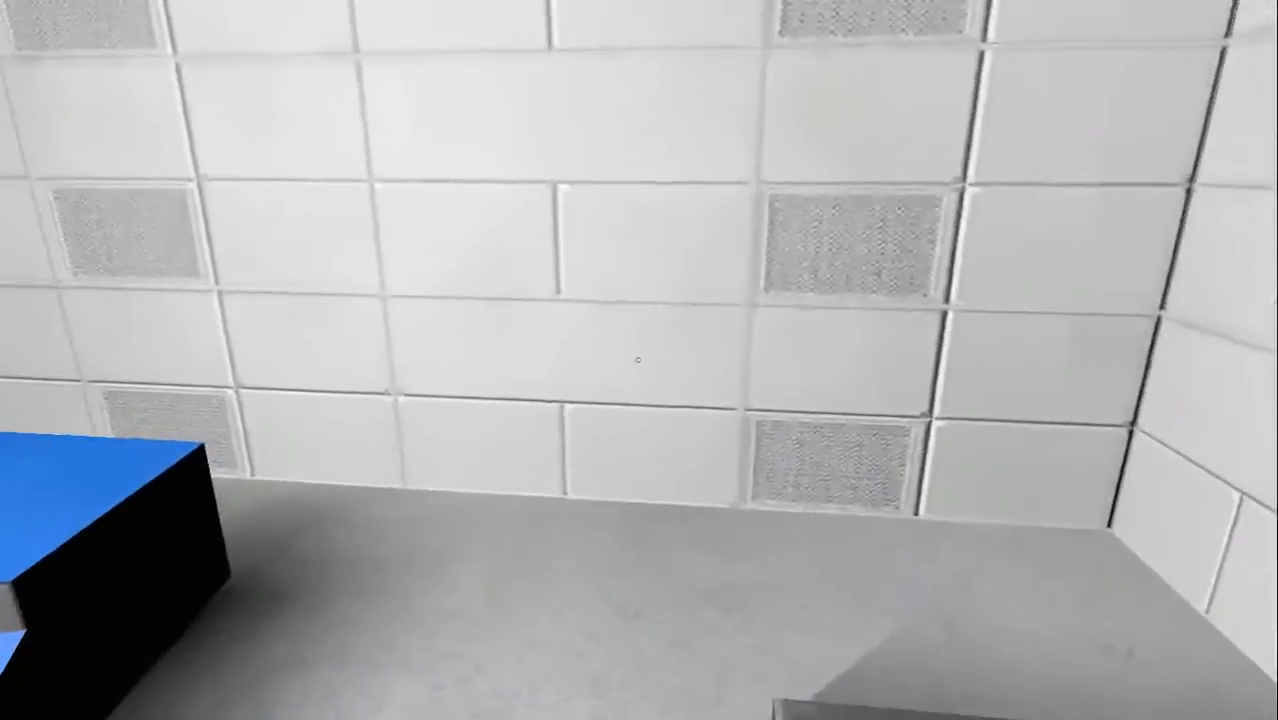
pyautogui.press('w')
pyautogui.press('space')
pyautogui.press('w')
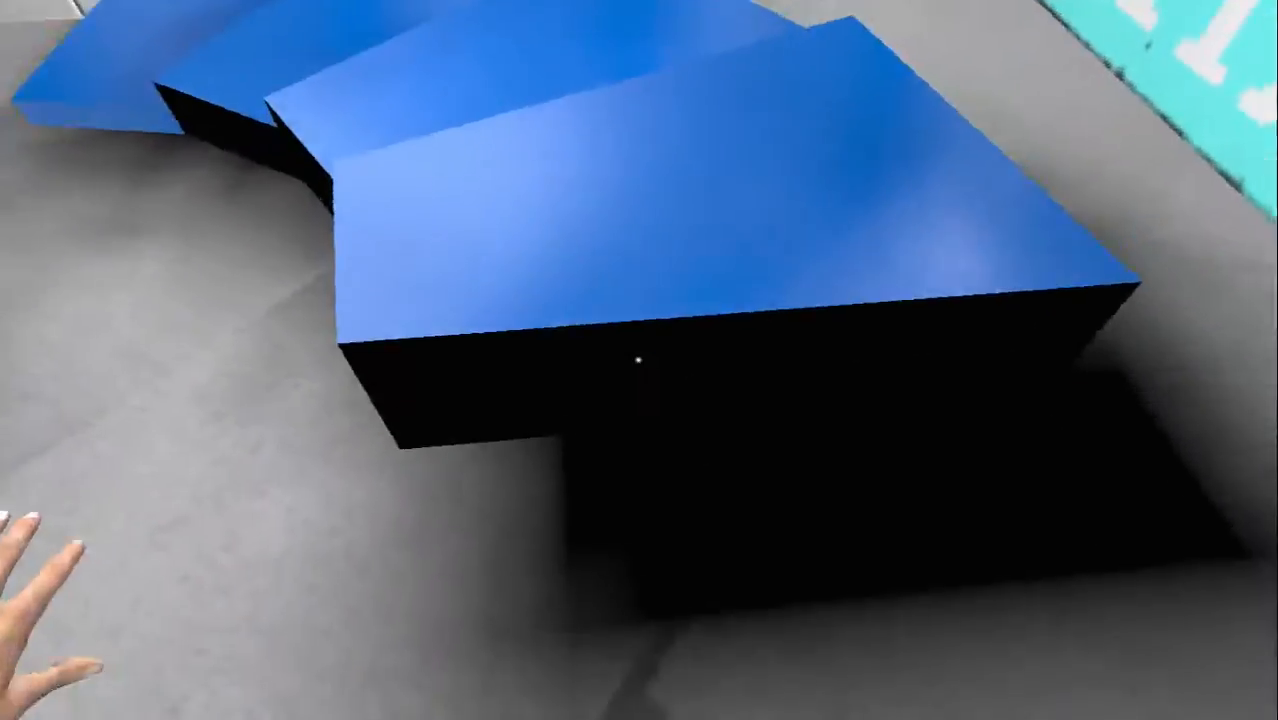
pyautogui.press('space')
pyautogui.press('w')
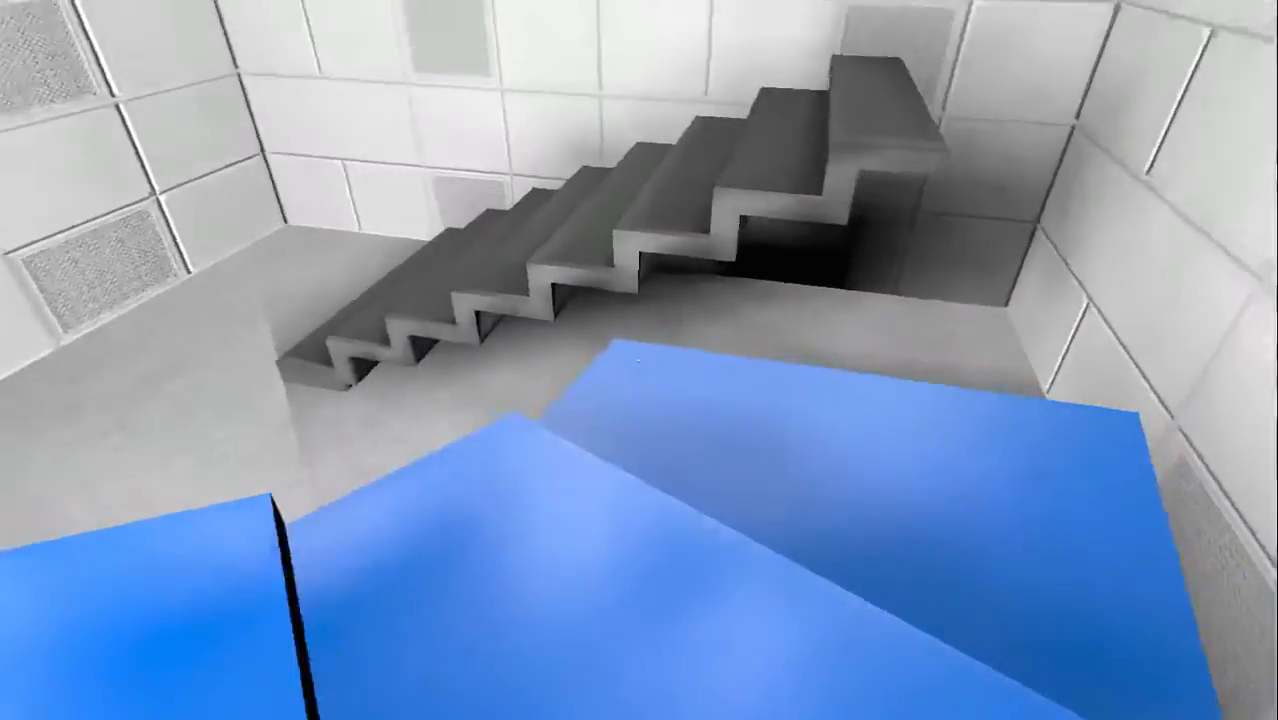
pyautogui.press('w')
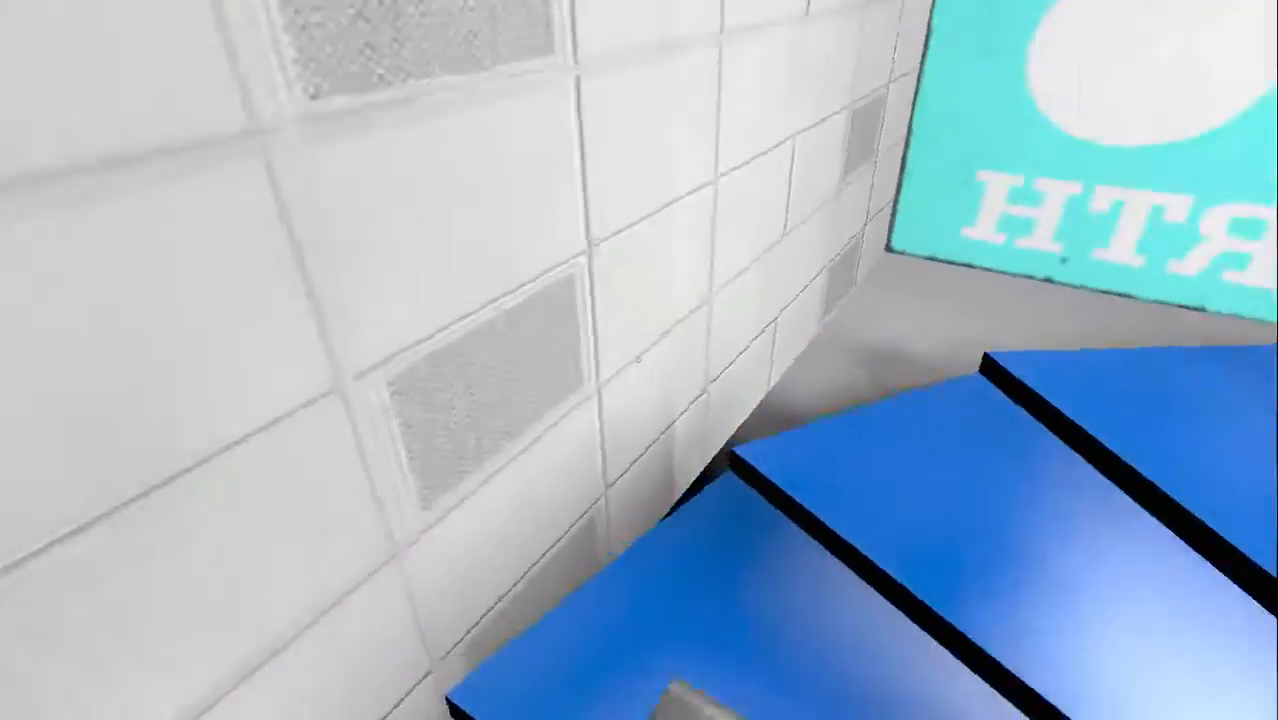
pyautogui.press('space')
pyautogui.press('w')
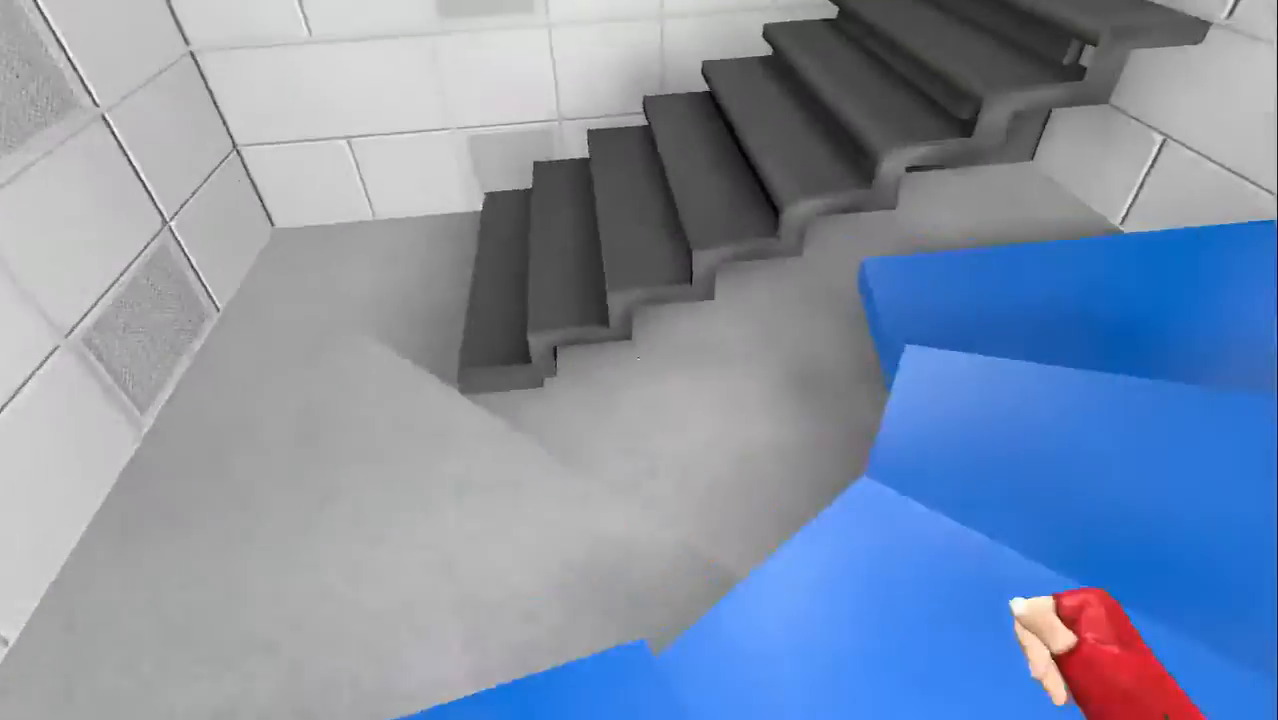
pyautogui.press('space')
pyautogui.press('w')
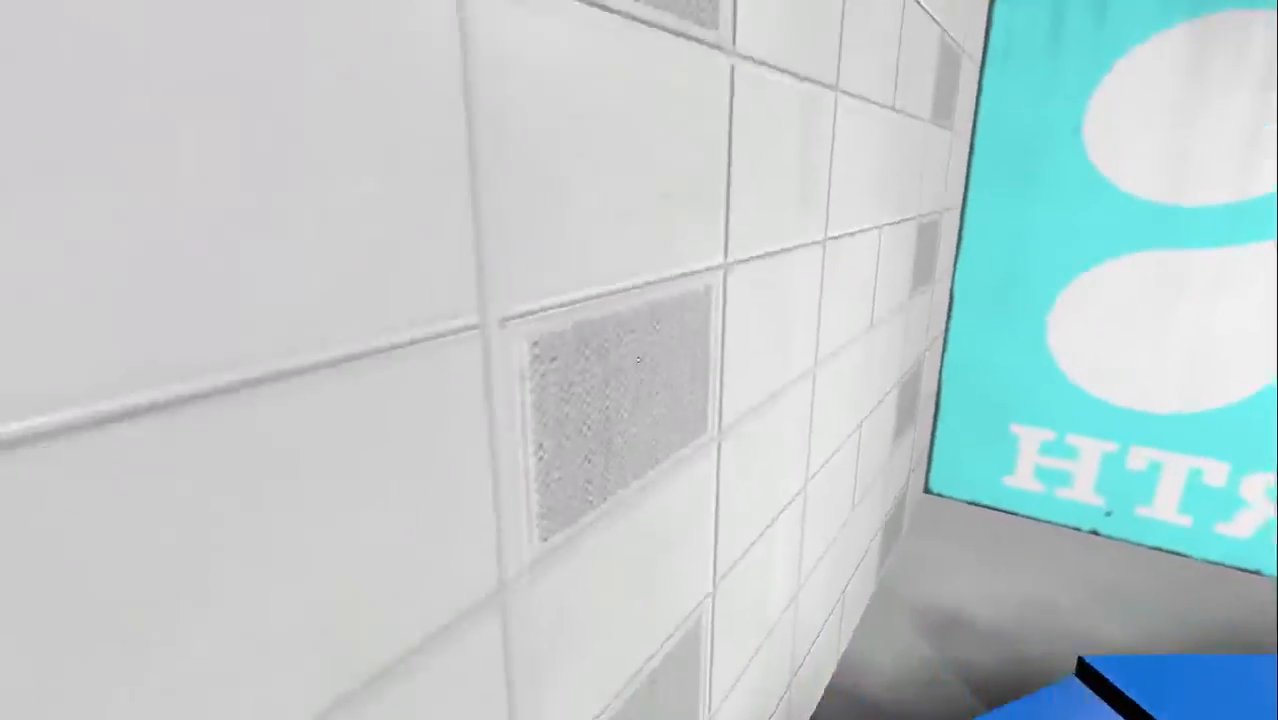
pyautogui.press('space')
pyautogui.press('w')
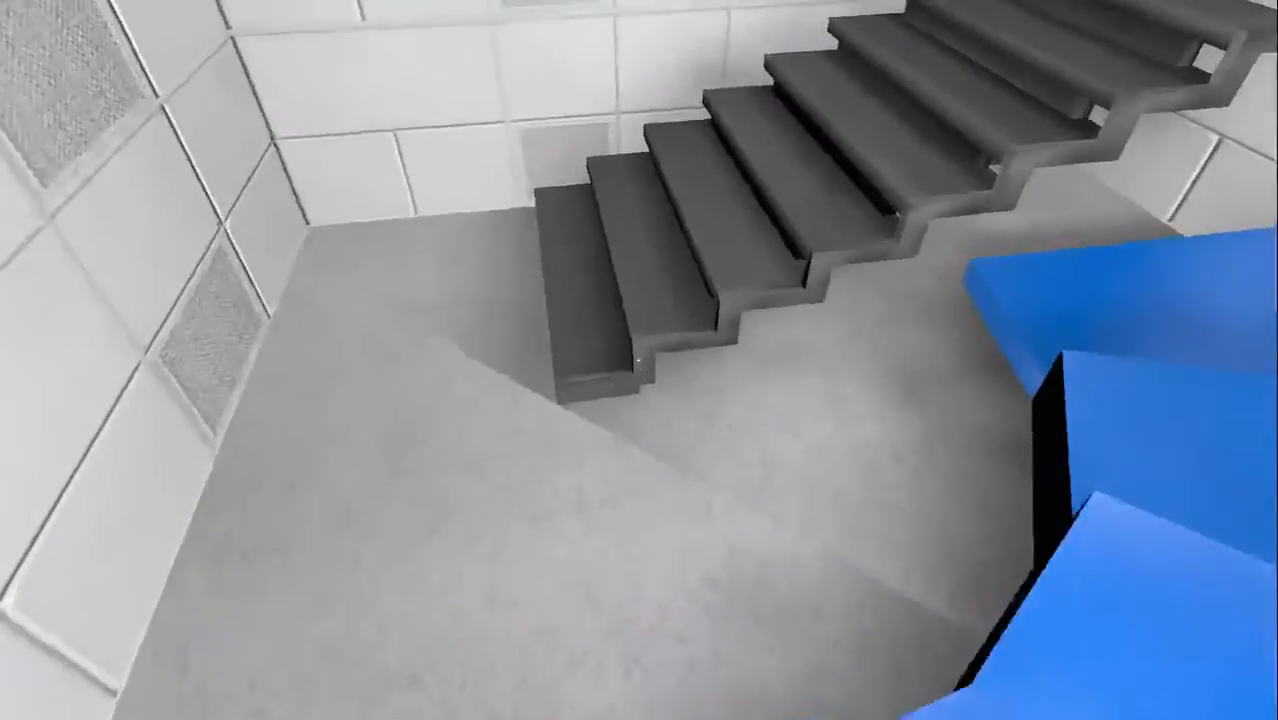
pyautogui.press('space')
pyautogui.press('w')
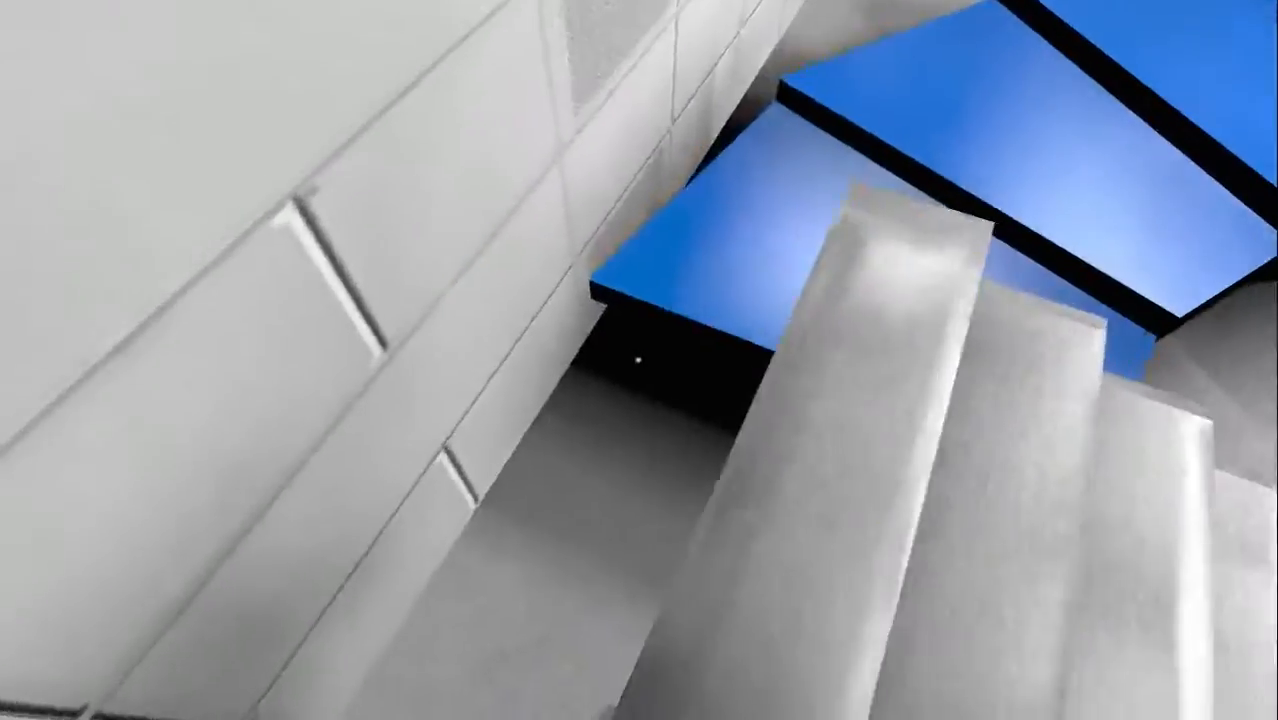
pyautogui.press('space')
pyautogui.press('w')
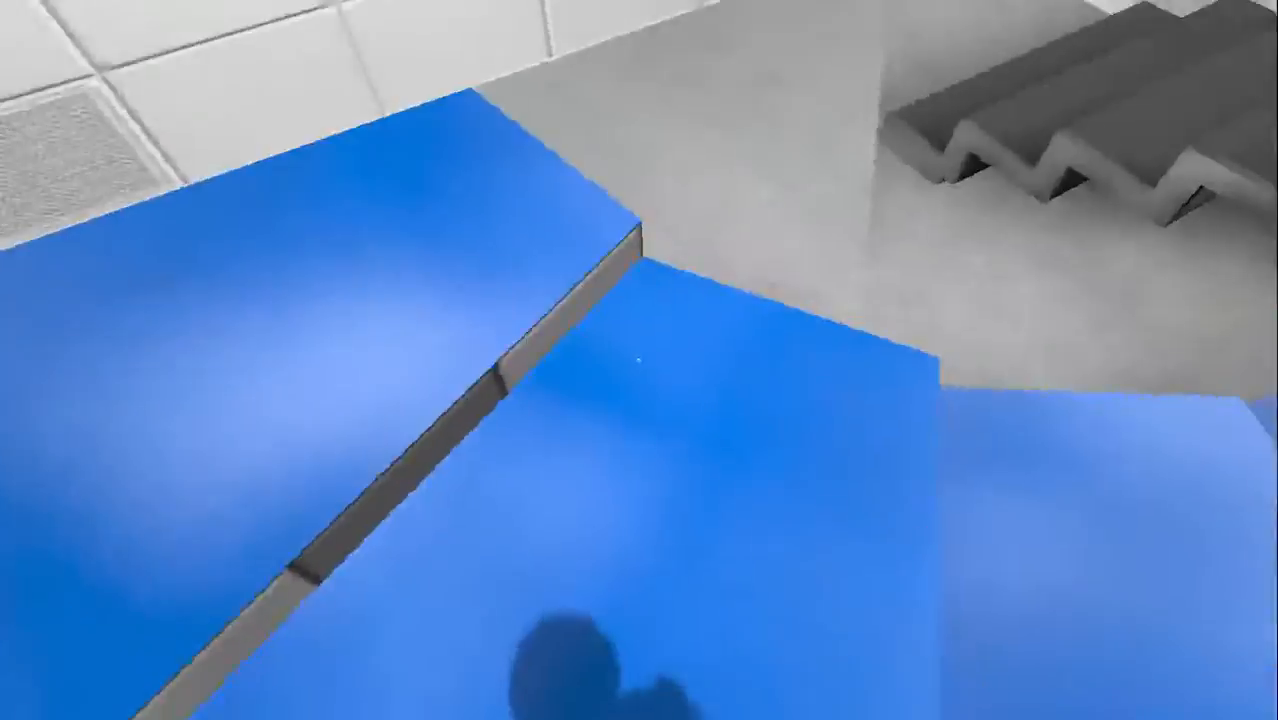
pyautogui.press('w')
pyautogui.press('space')
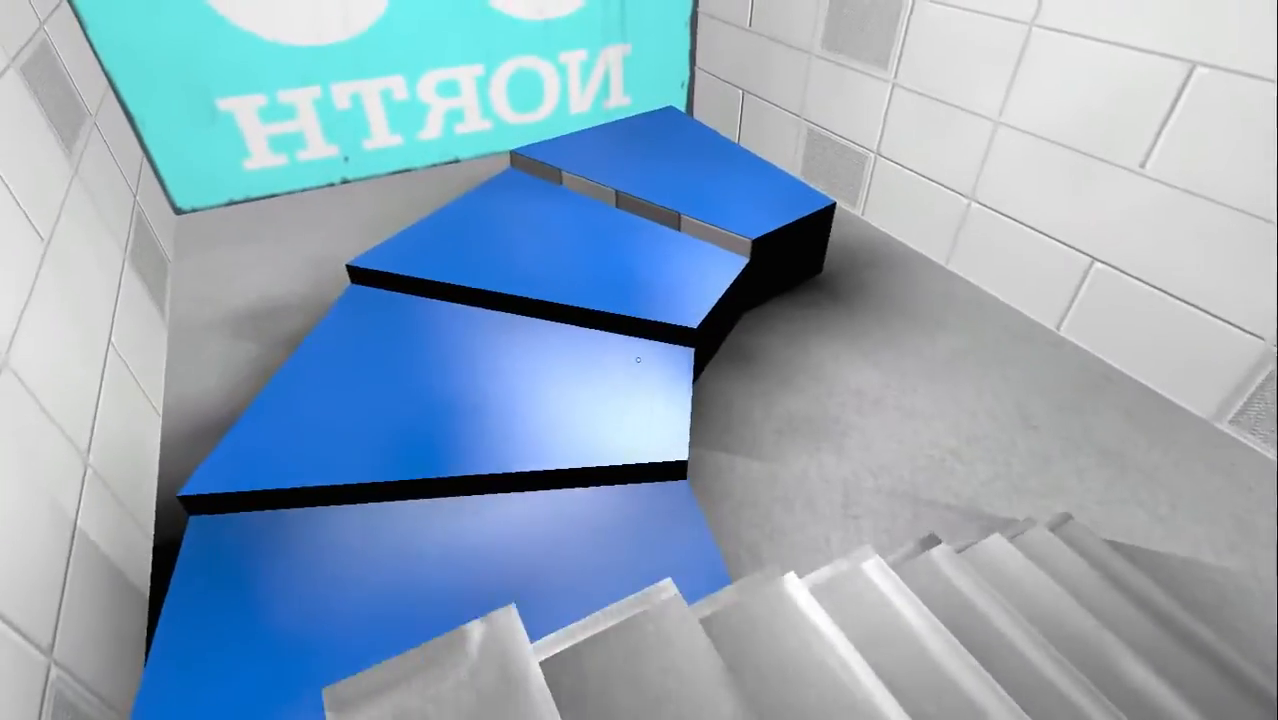
pyautogui.press('w')
pyautogui.press('space')
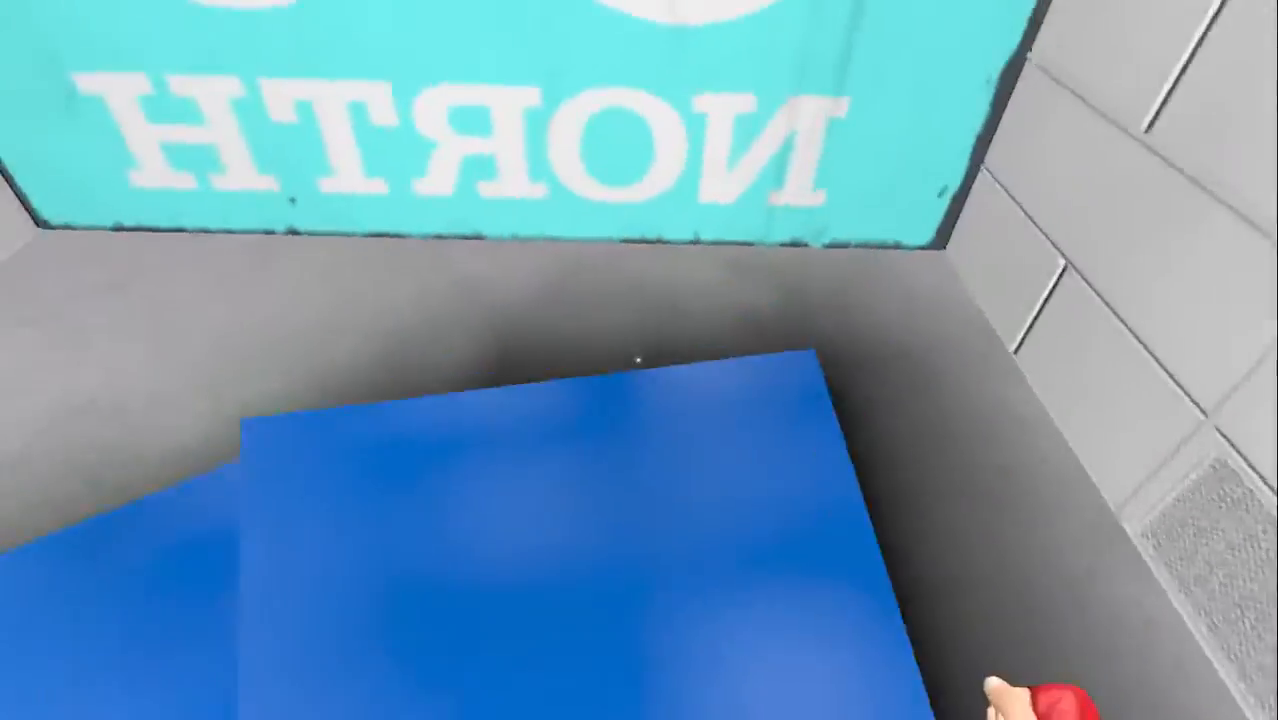
pyautogui.press('w')
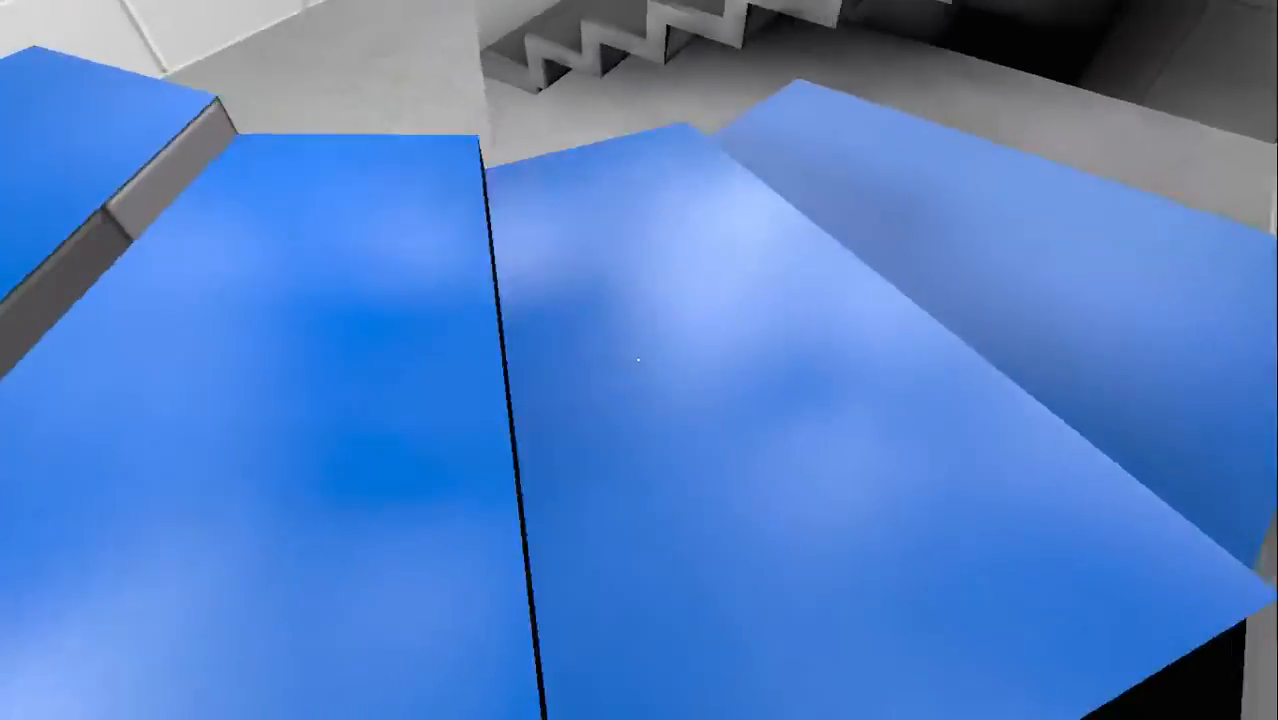
pyautogui.press('w')
pyautogui.press('space')
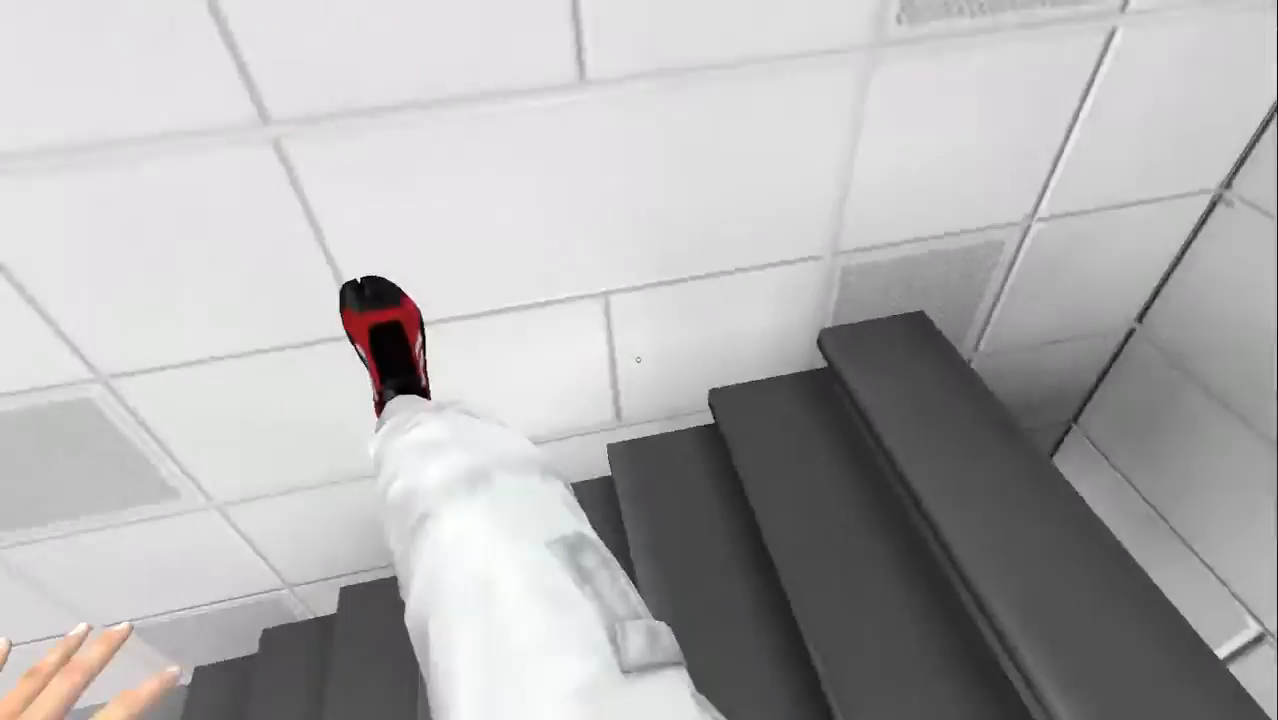
pyautogui.press('w')
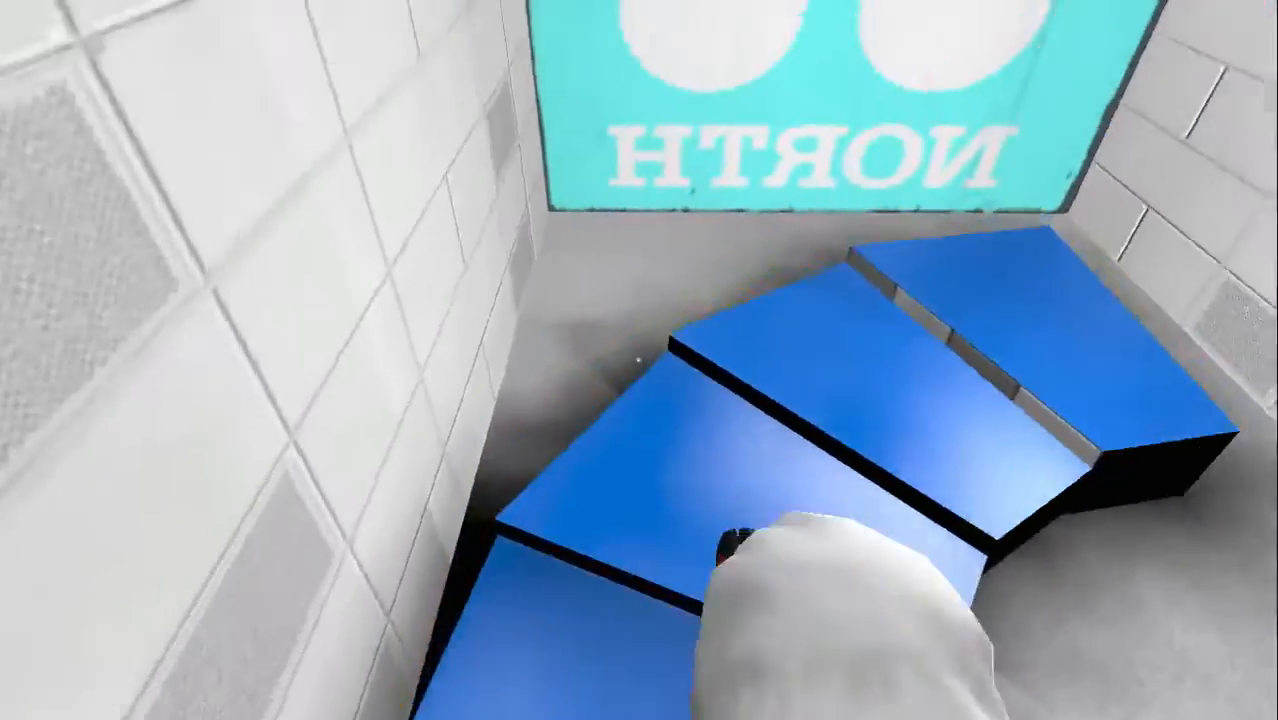
pyautogui.press('w')
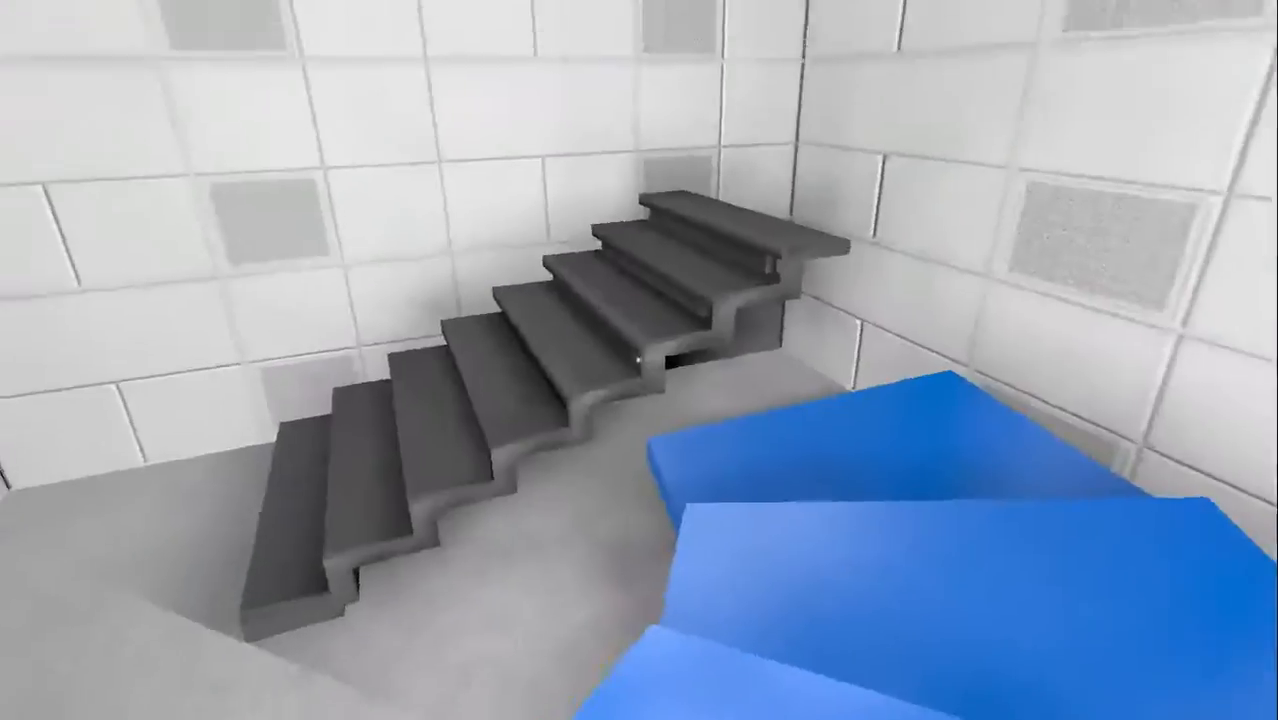
pyautogui.press('w')
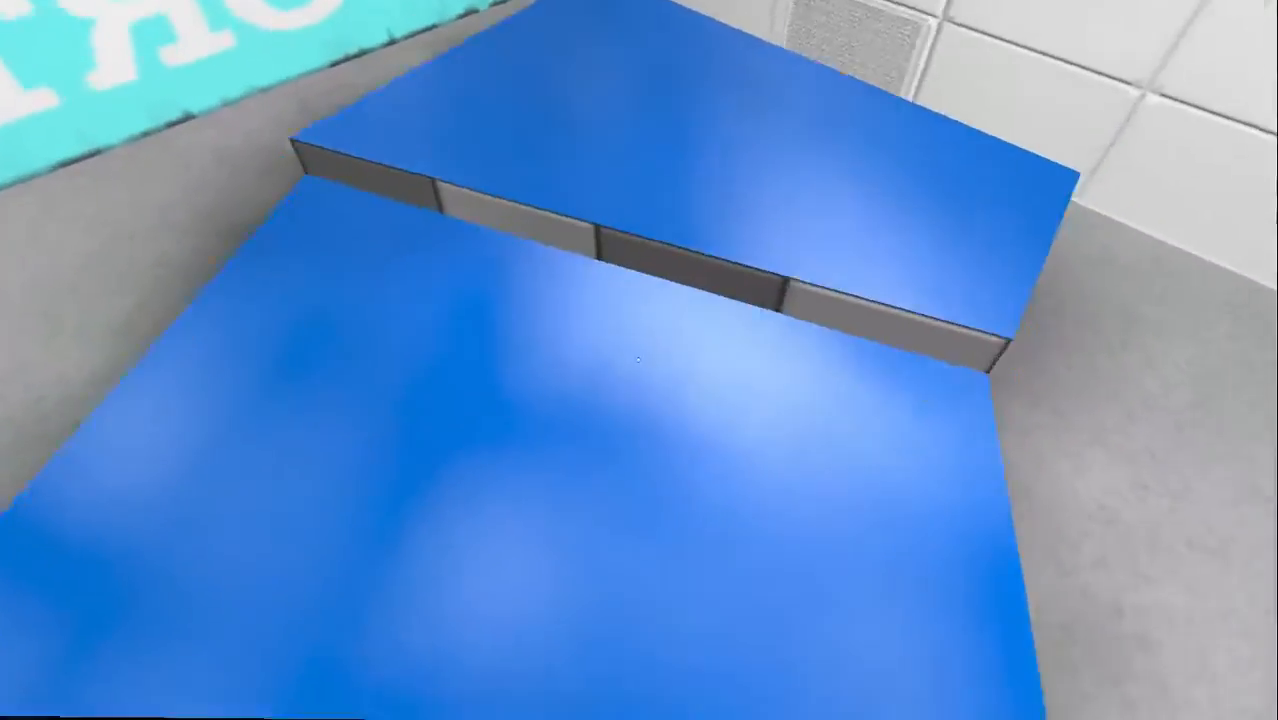
pyautogui.press('w')
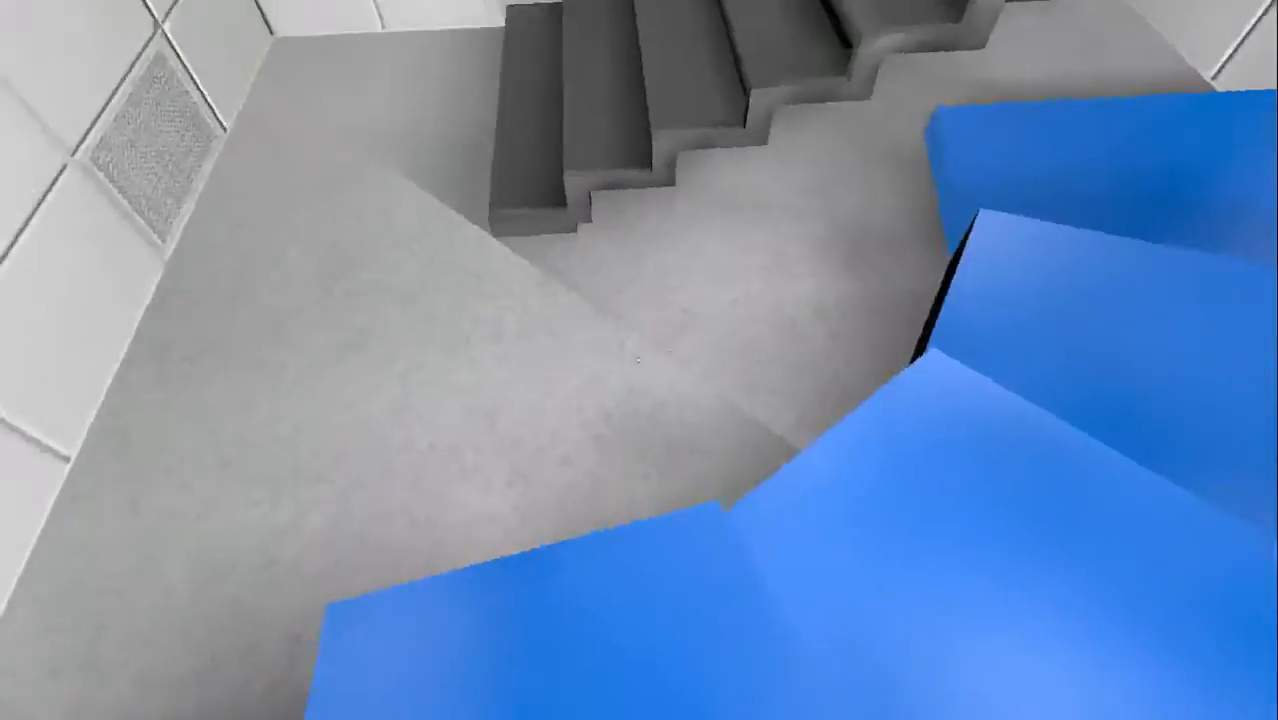
pyautogui.press('w')
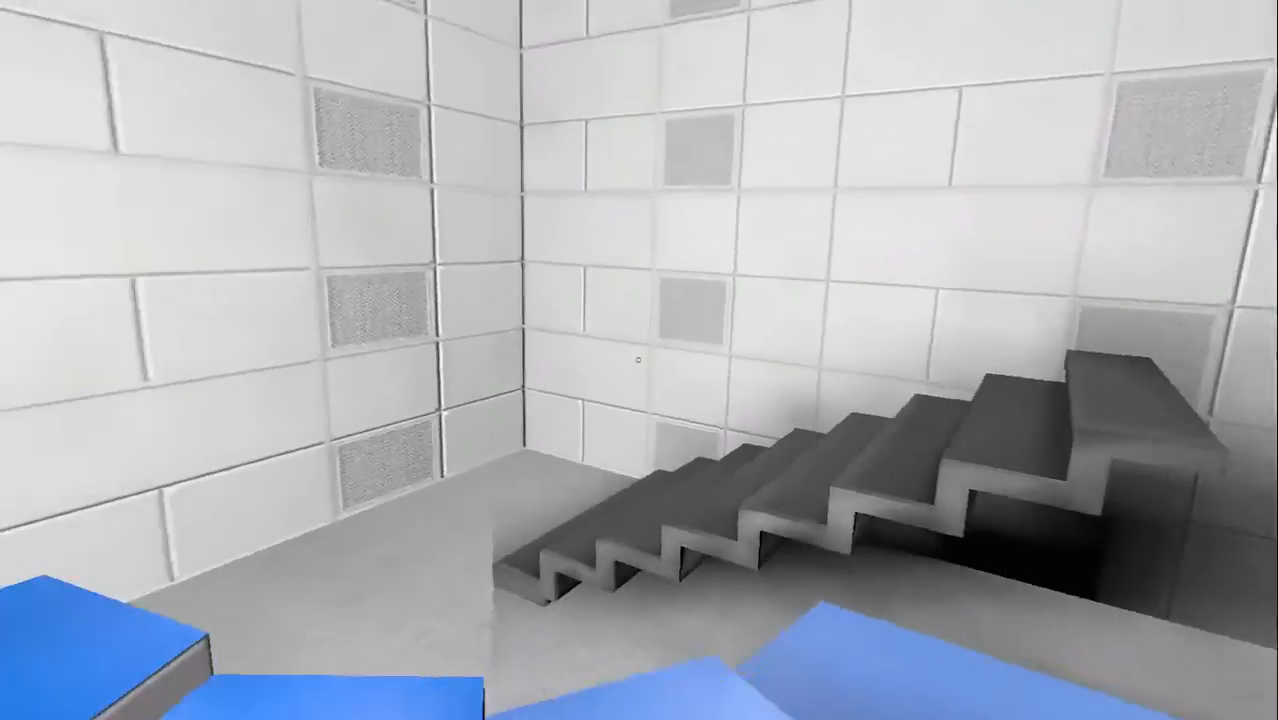
pyautogui.press('w')
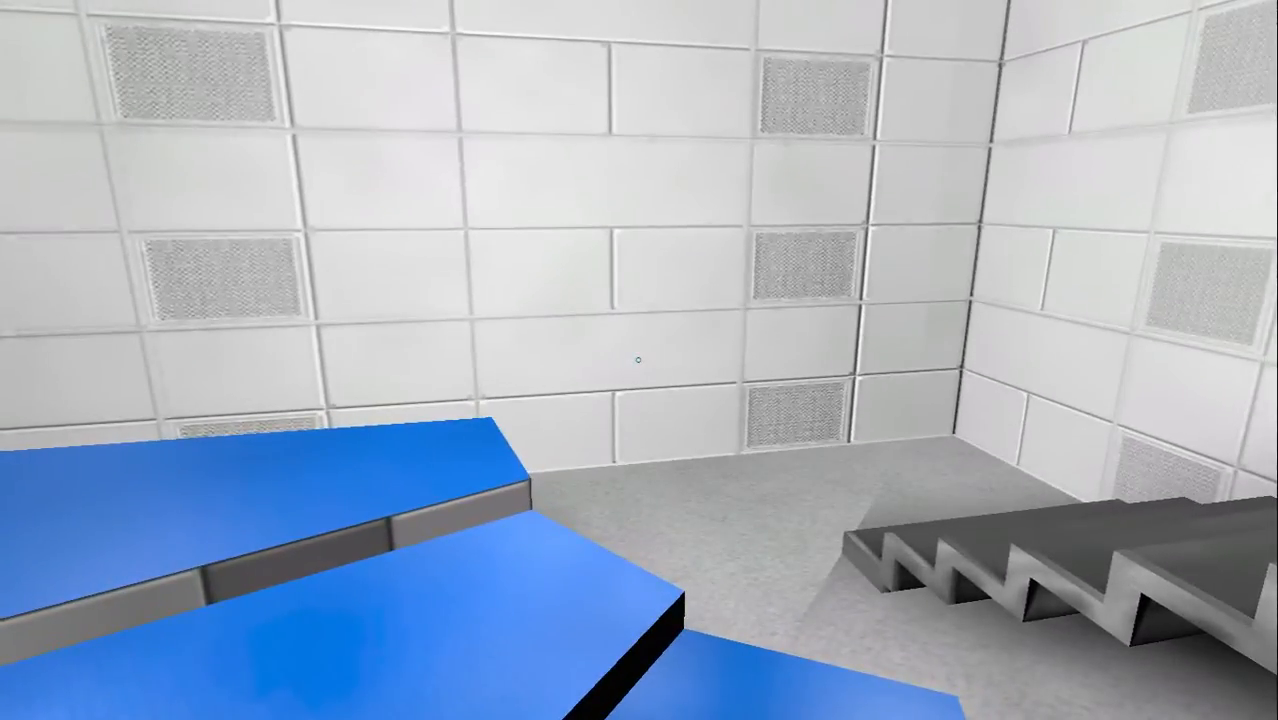